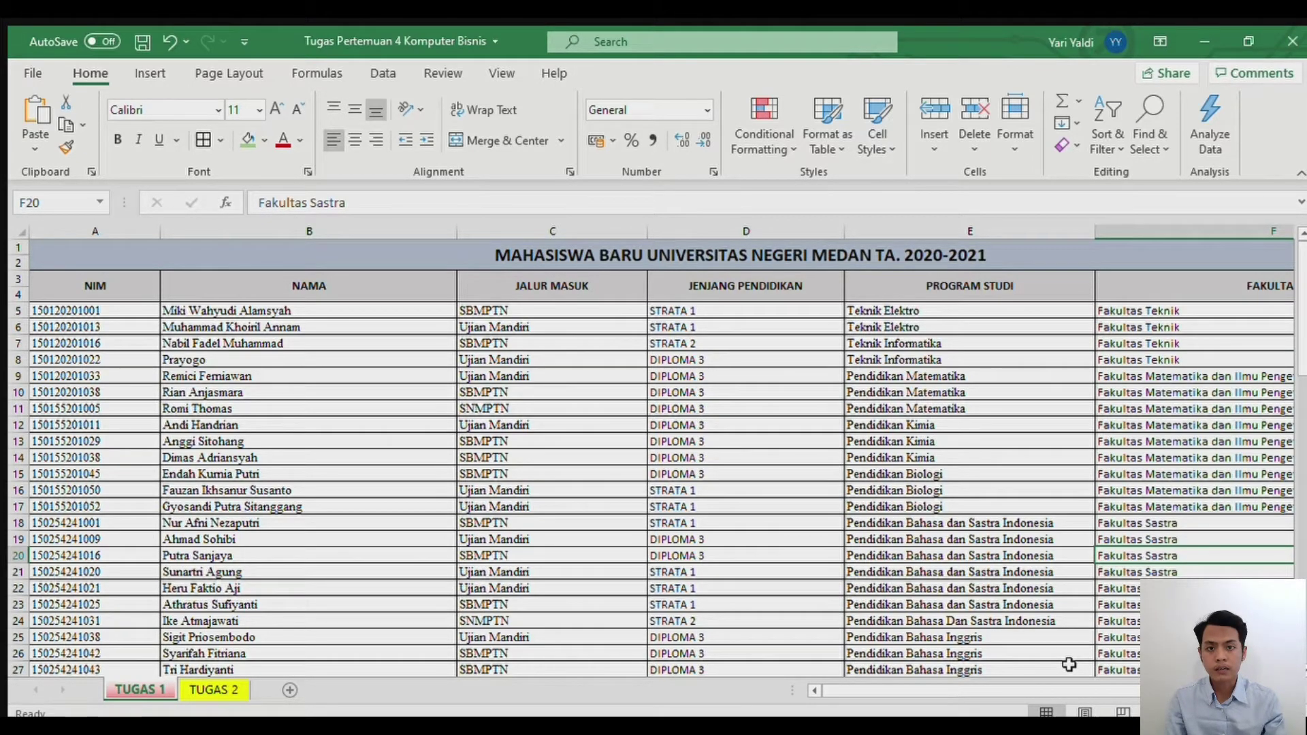
Step: Look over the new-student table on sheet TUGAS 1, from the NIM column across to the FAKULTAS column
key("Return")
key("Left")
key("Left")
key("Left")
key("Left")
key("Left")
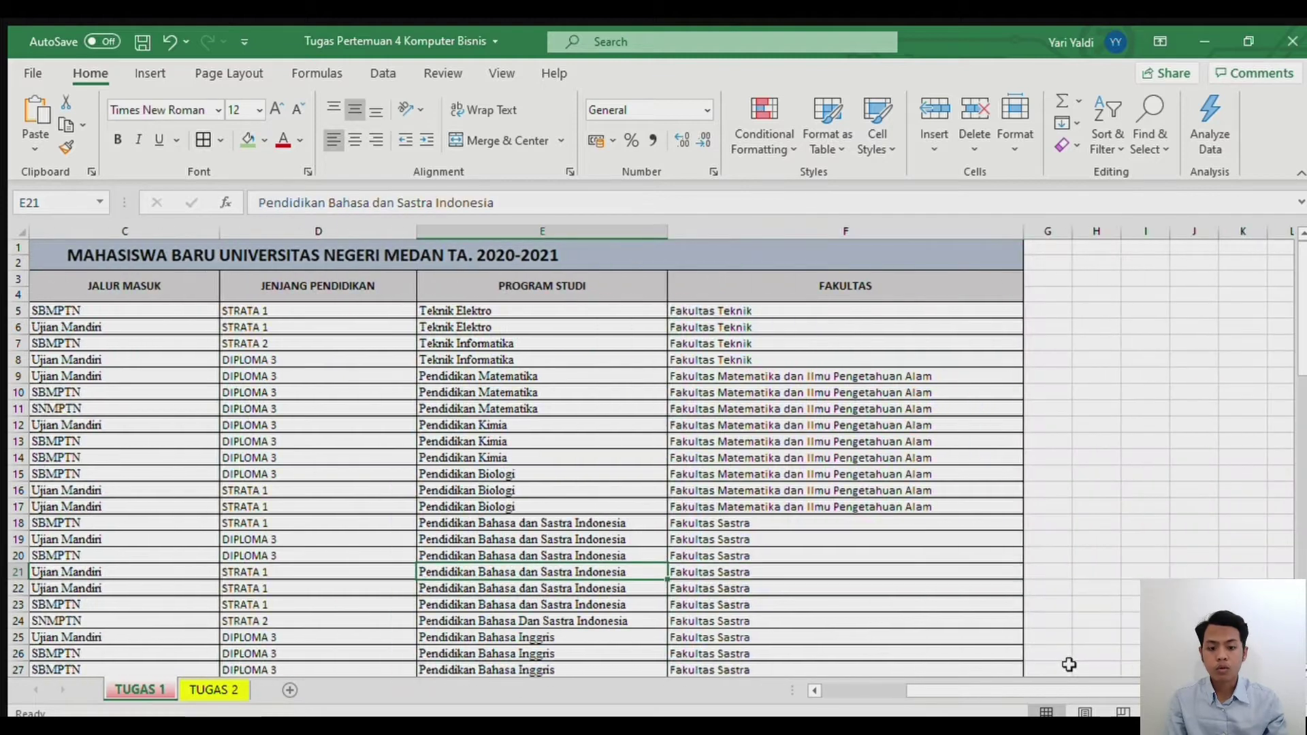
key("Down")
key("Down")
key("Down")
key("Down")
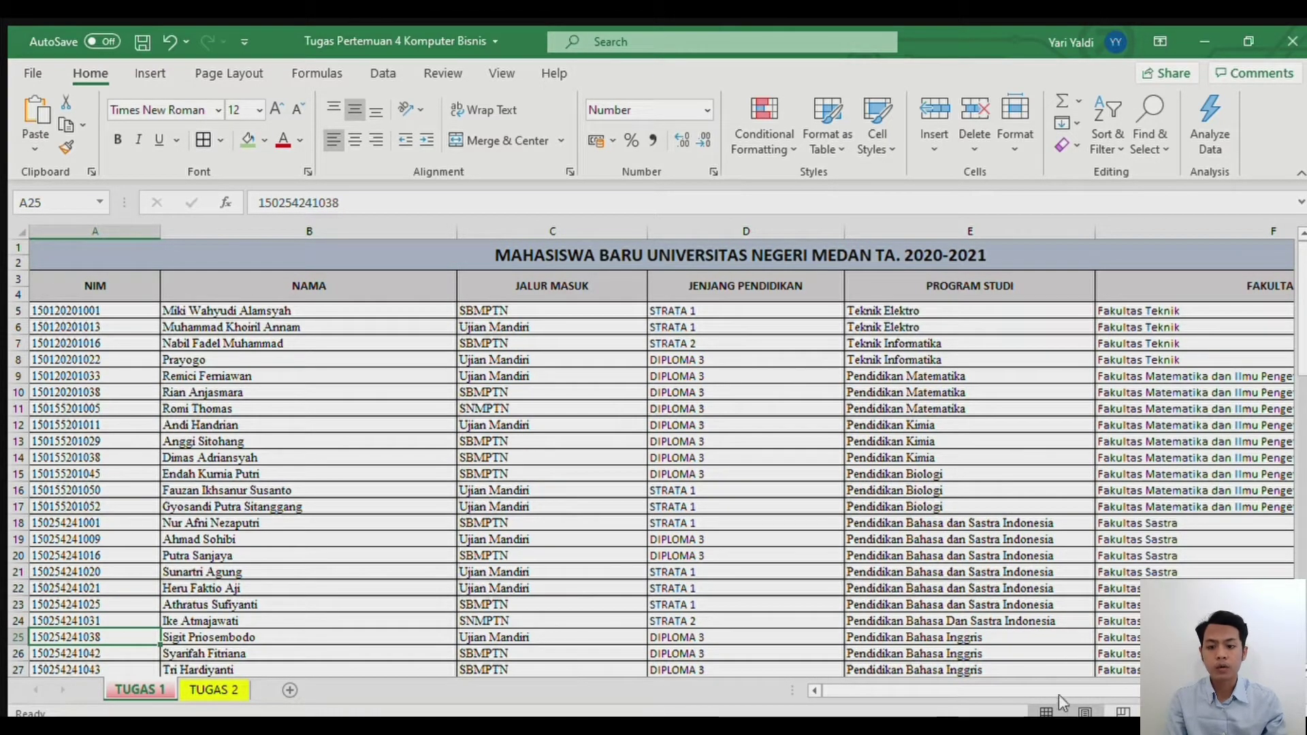
left_click_drag(1053, 688, 1007, 694)
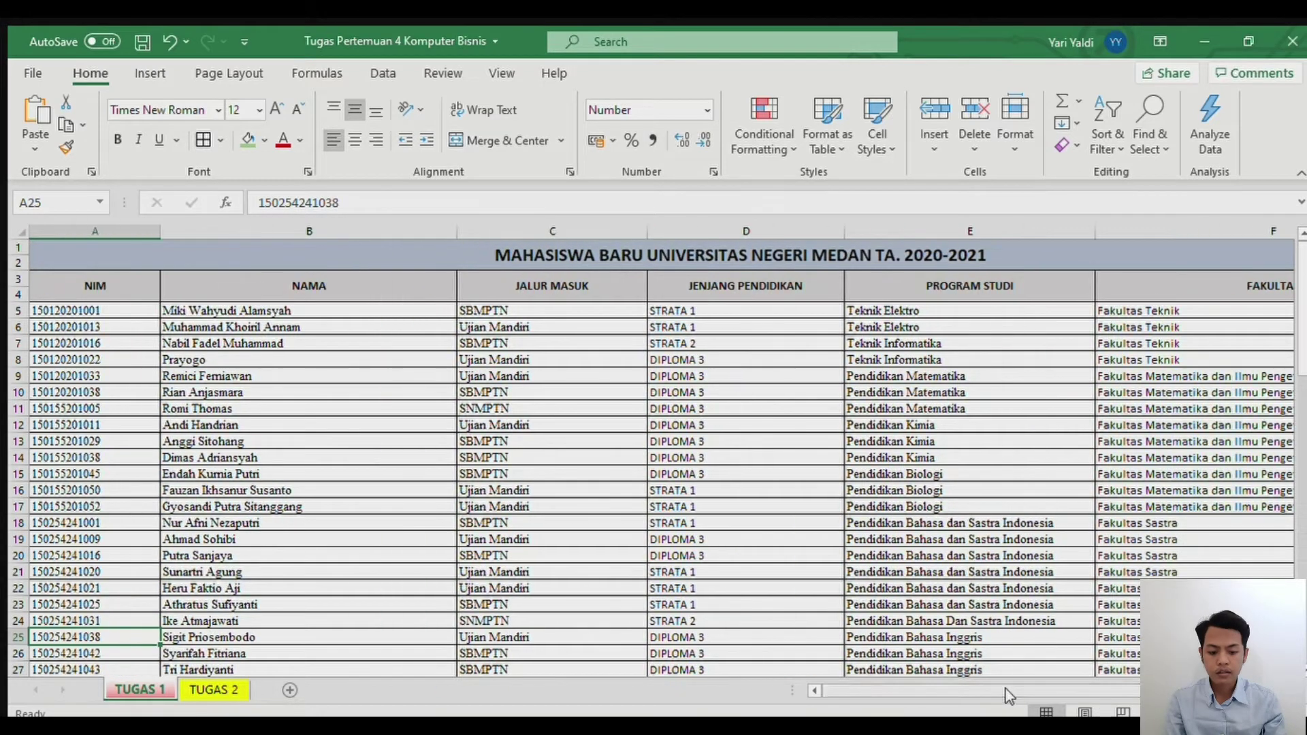
left_click_drag(1304, 325, 1304, 275)
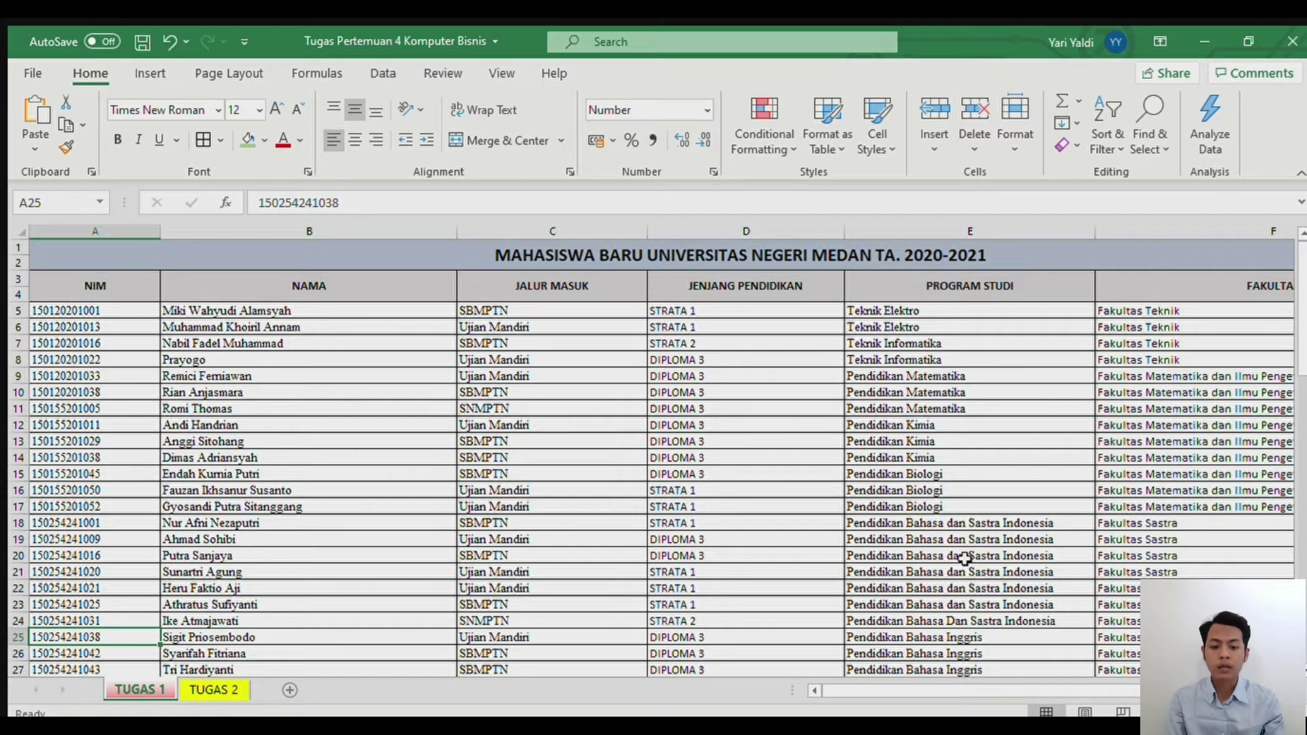
key("Up")
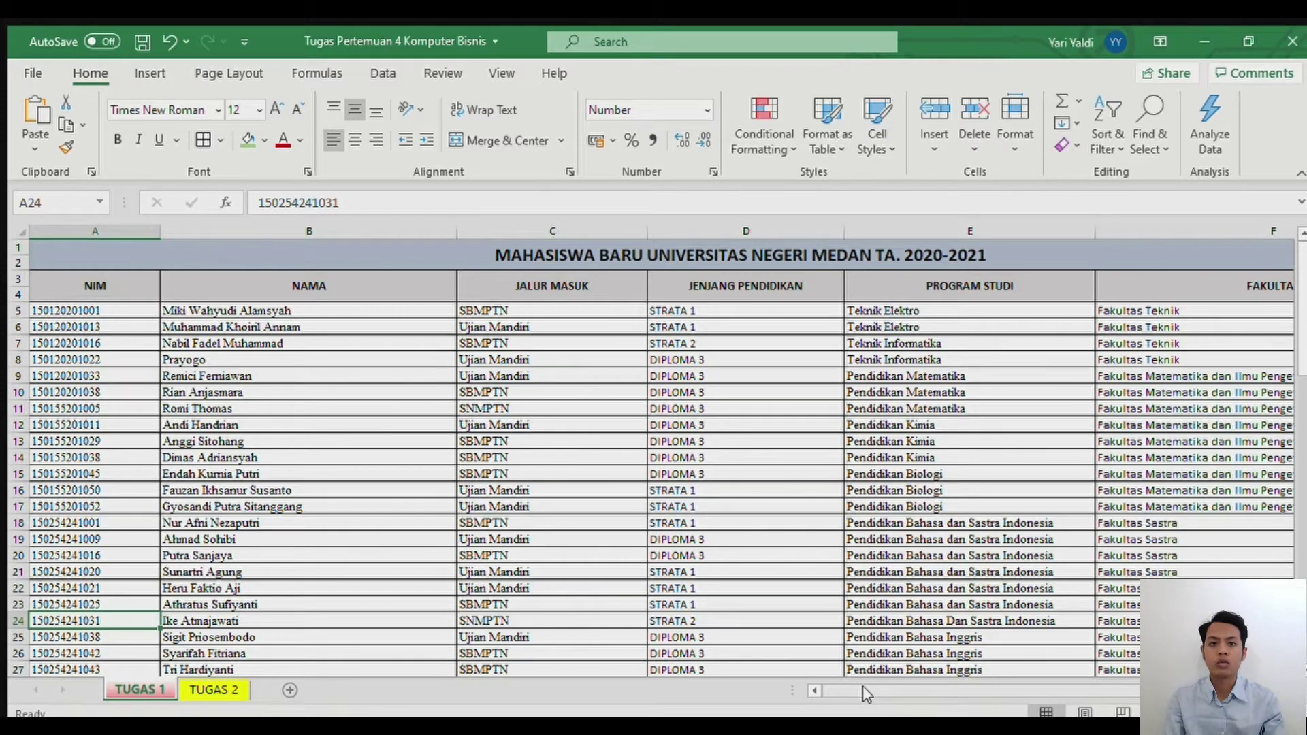
mouse_move(864, 693)
left_mouse_down()
mouse_move(1003, 693)
mouse_move(936, 706)
mouse_move(885, 685)
left_mouse_up()
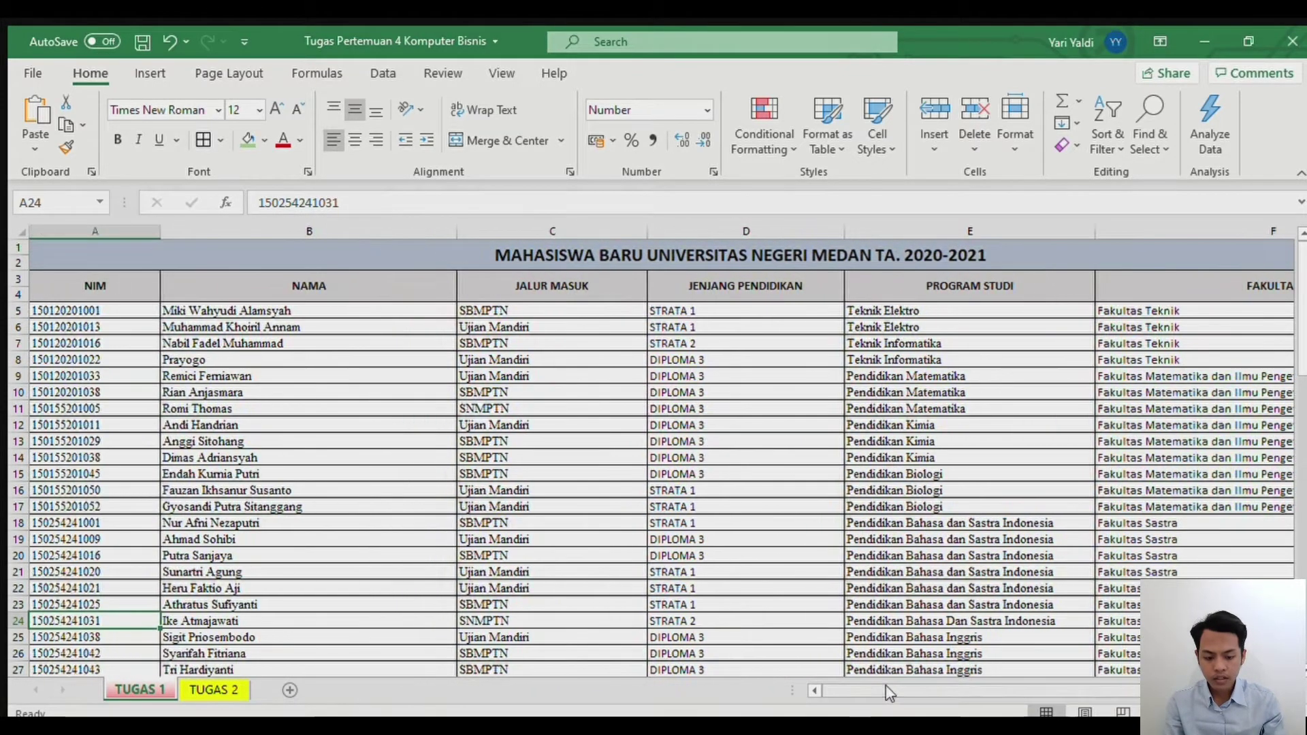
Step: Read the five counting tasks under ATTENTION !!! below the student table and look at the summary tables beside them
left_click_drag(1301, 291, 1283, 506)
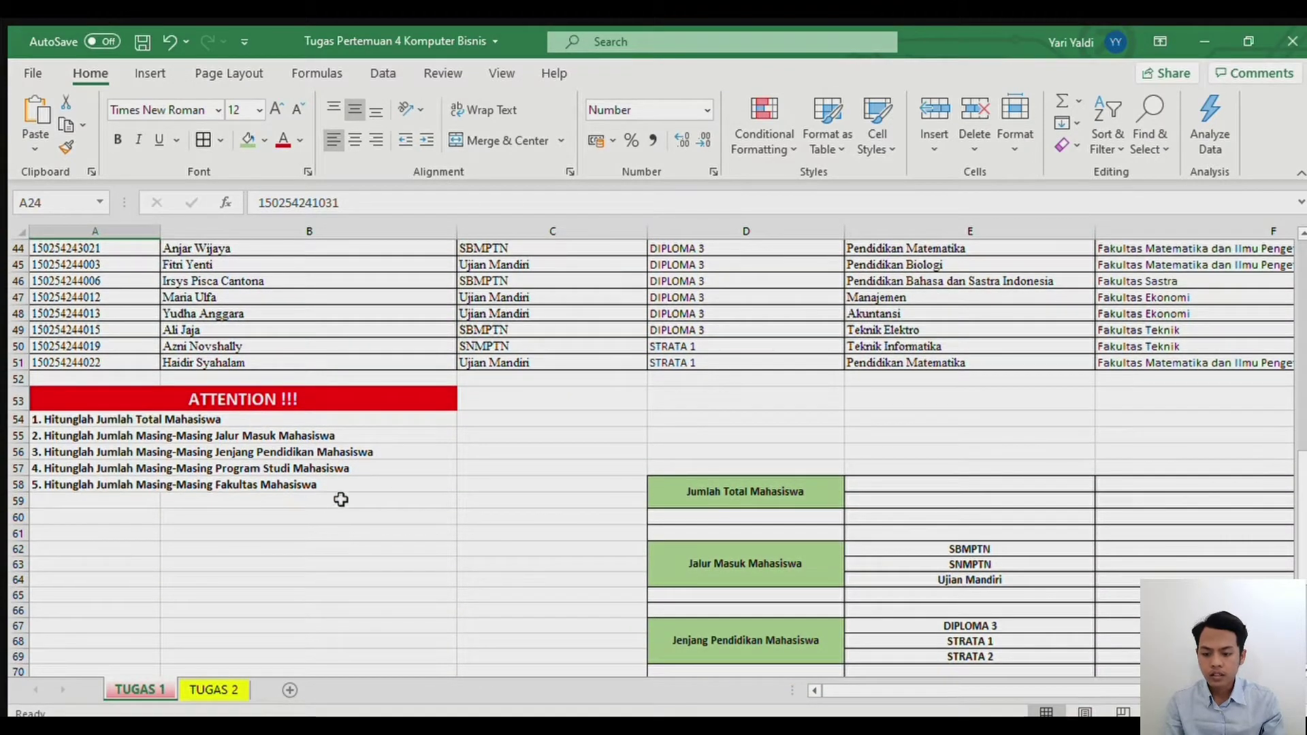
left_click(270, 438)
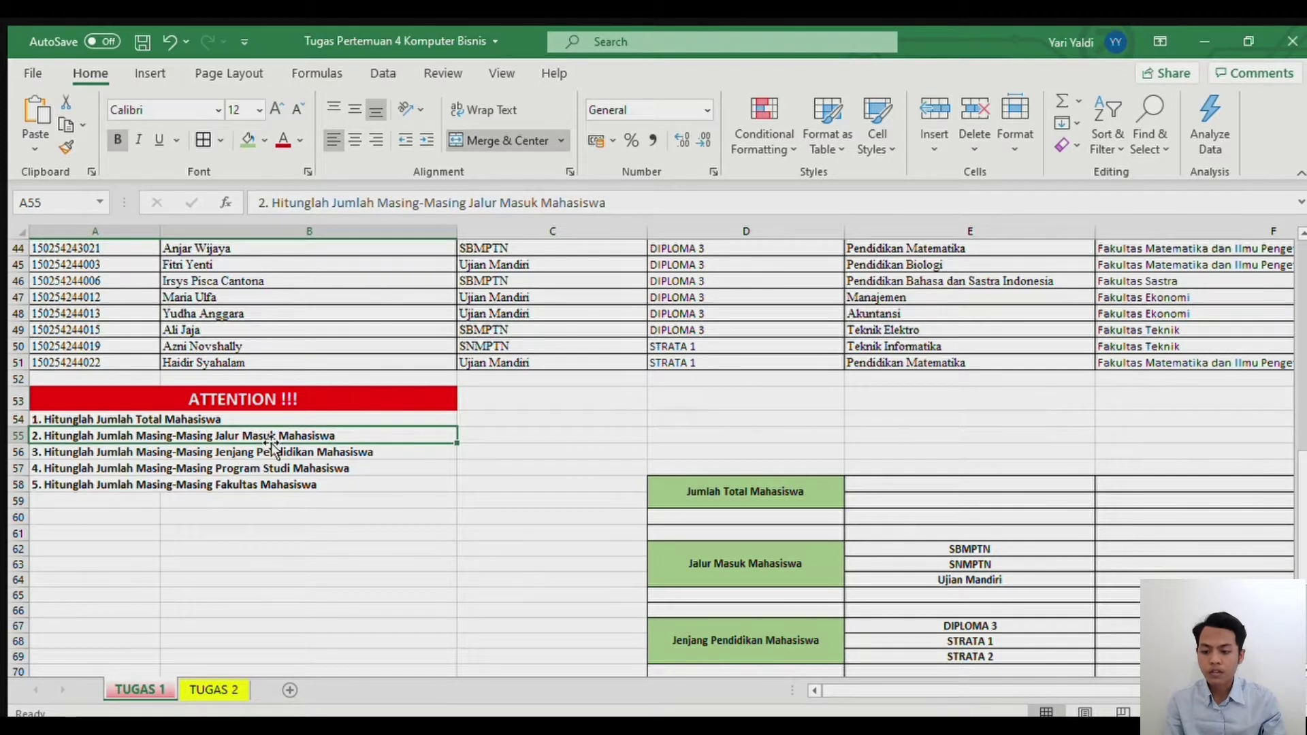
key("Up")
key("Down")
key("Down")
key("Down")
key("Down")
key("Down")
key("Up")
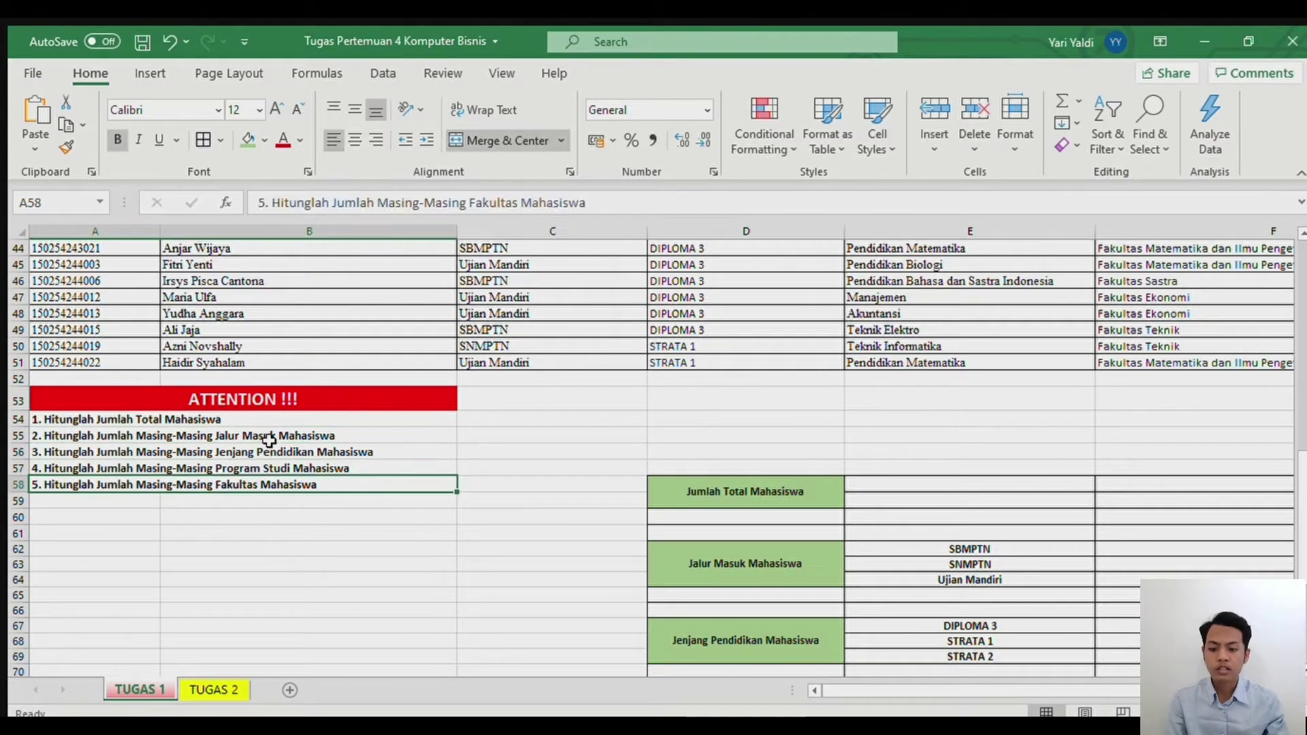
key("Right")
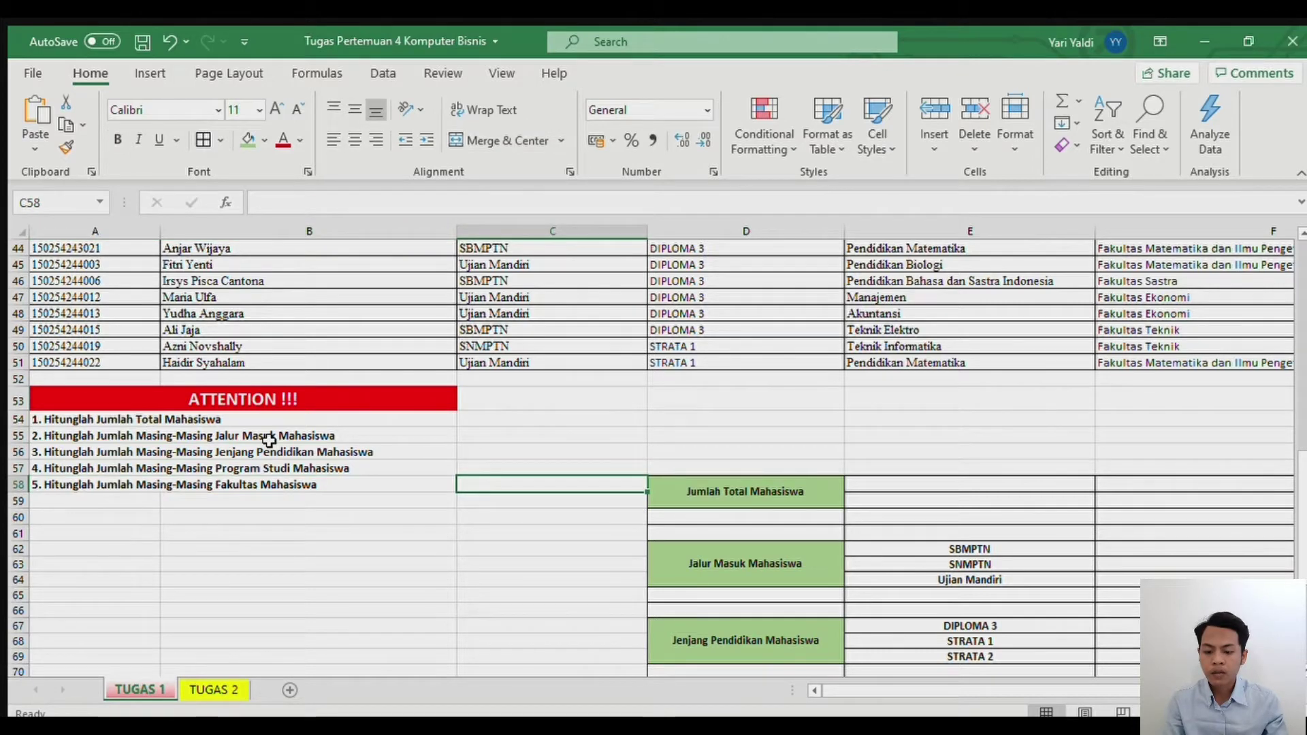
key("Up")
key("Up")
key("Up")
key("Up")
key("Right")
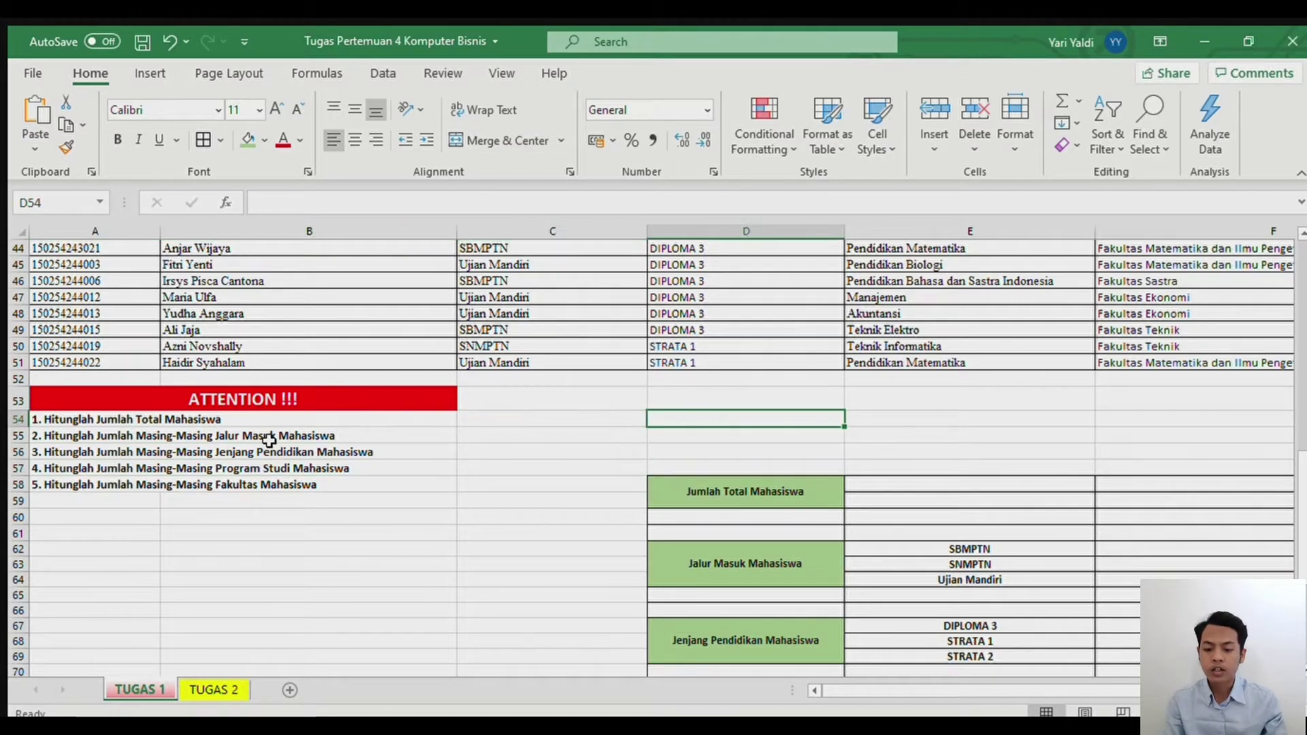
key("Right")
key("Down")
key("Down")
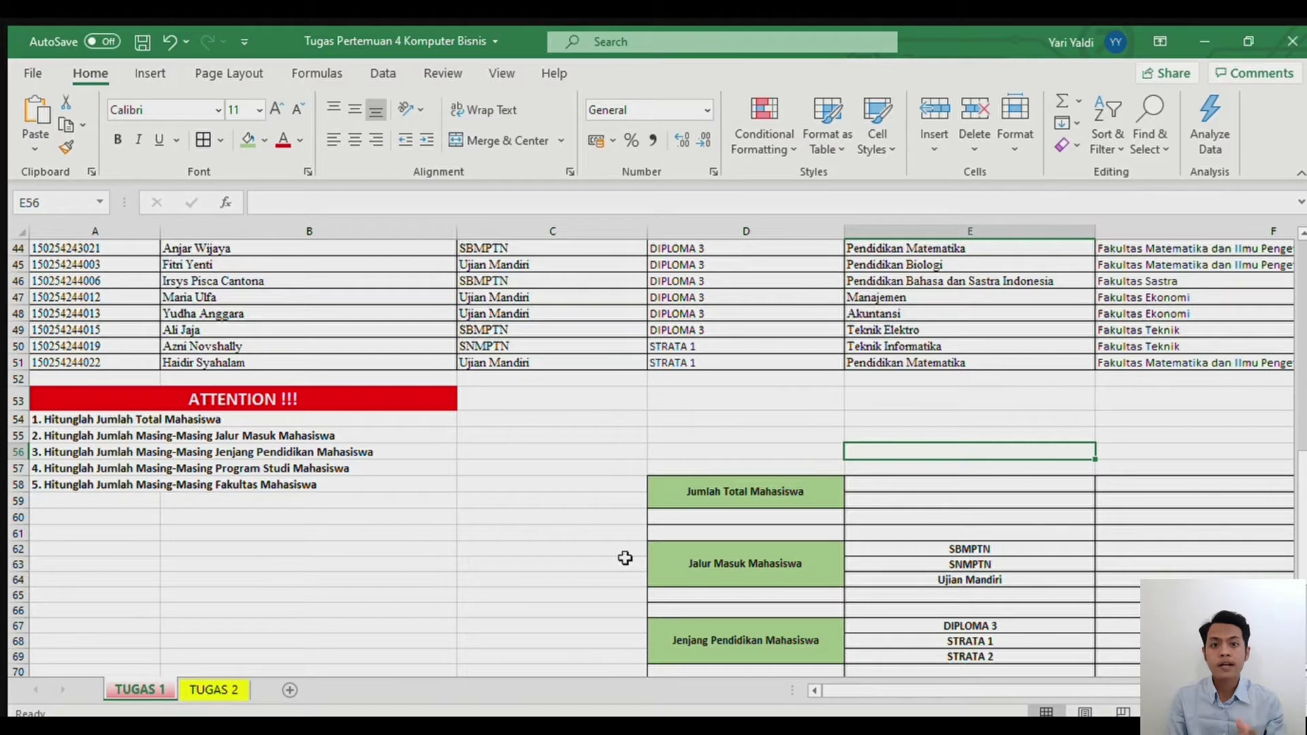
Step: Enter a COUNT formula in E58 for Jumlah Total Mahasiswa, covering all student numbers in the NIM column
key("Down")
key("Down")
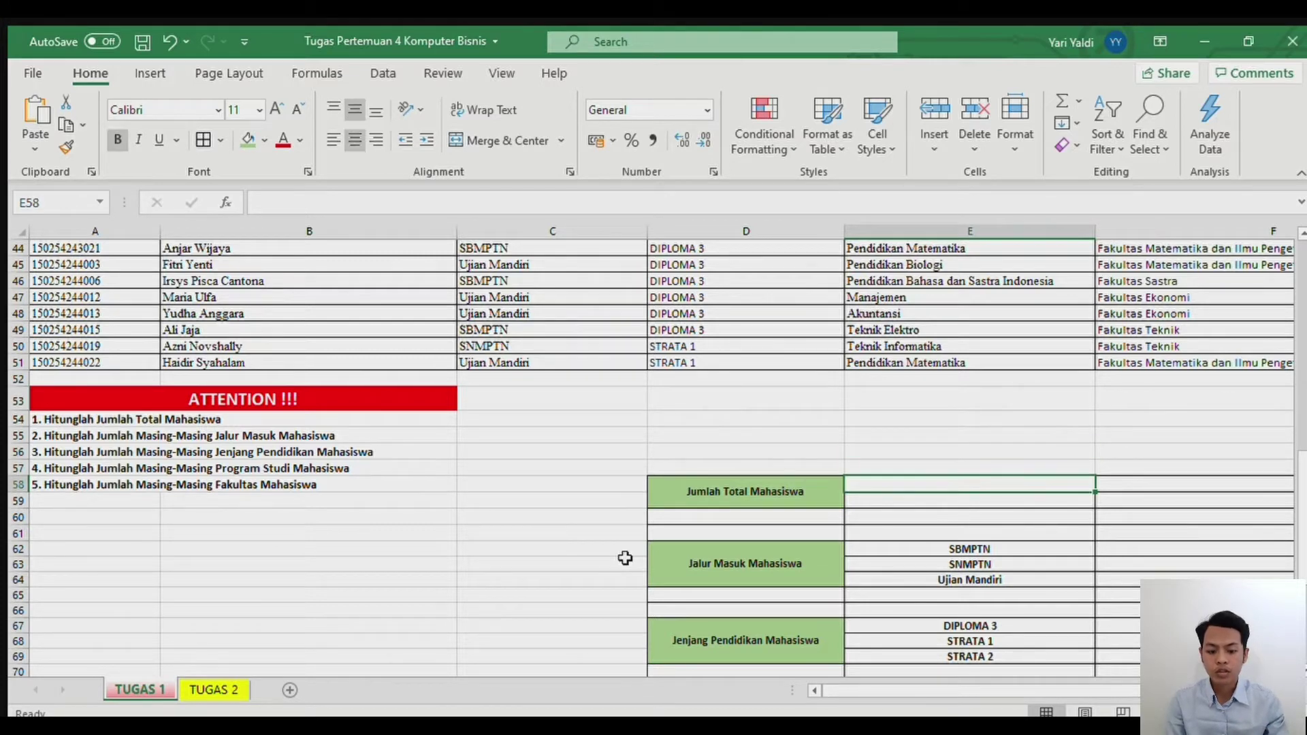
key("Left")
key("Right")
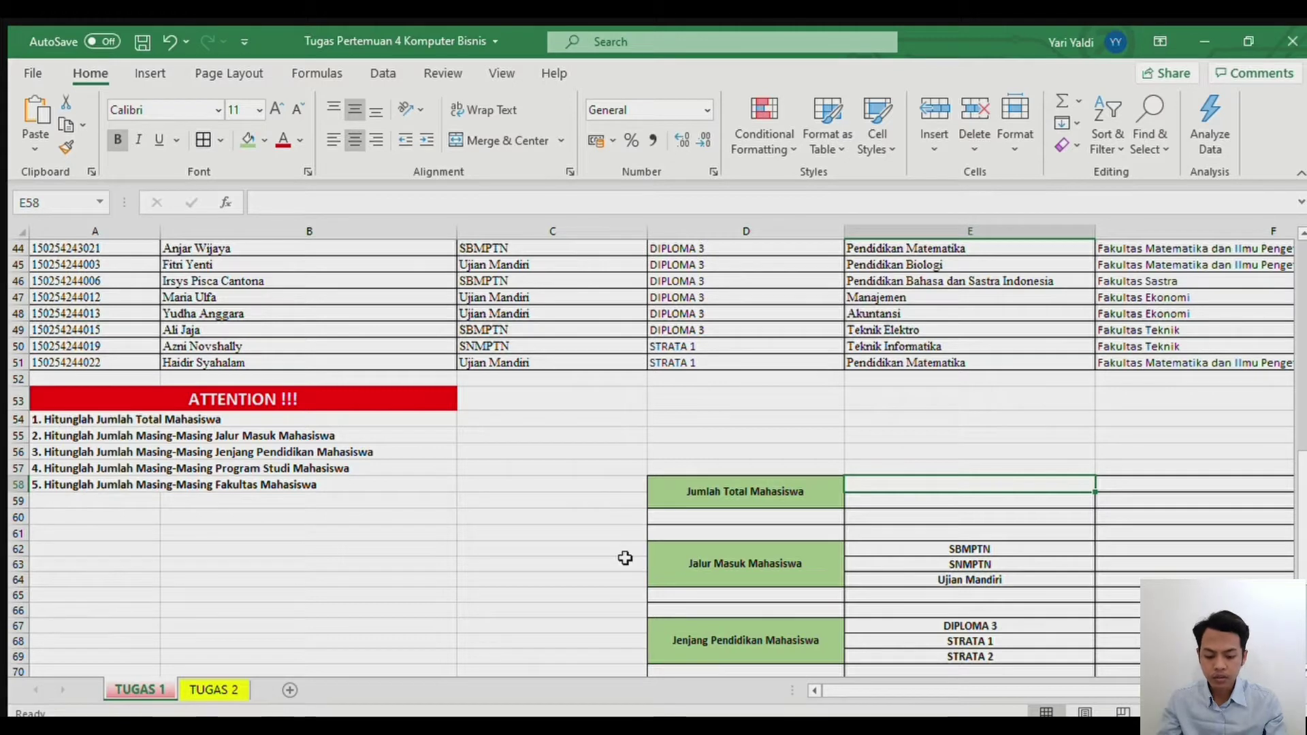
type("=")
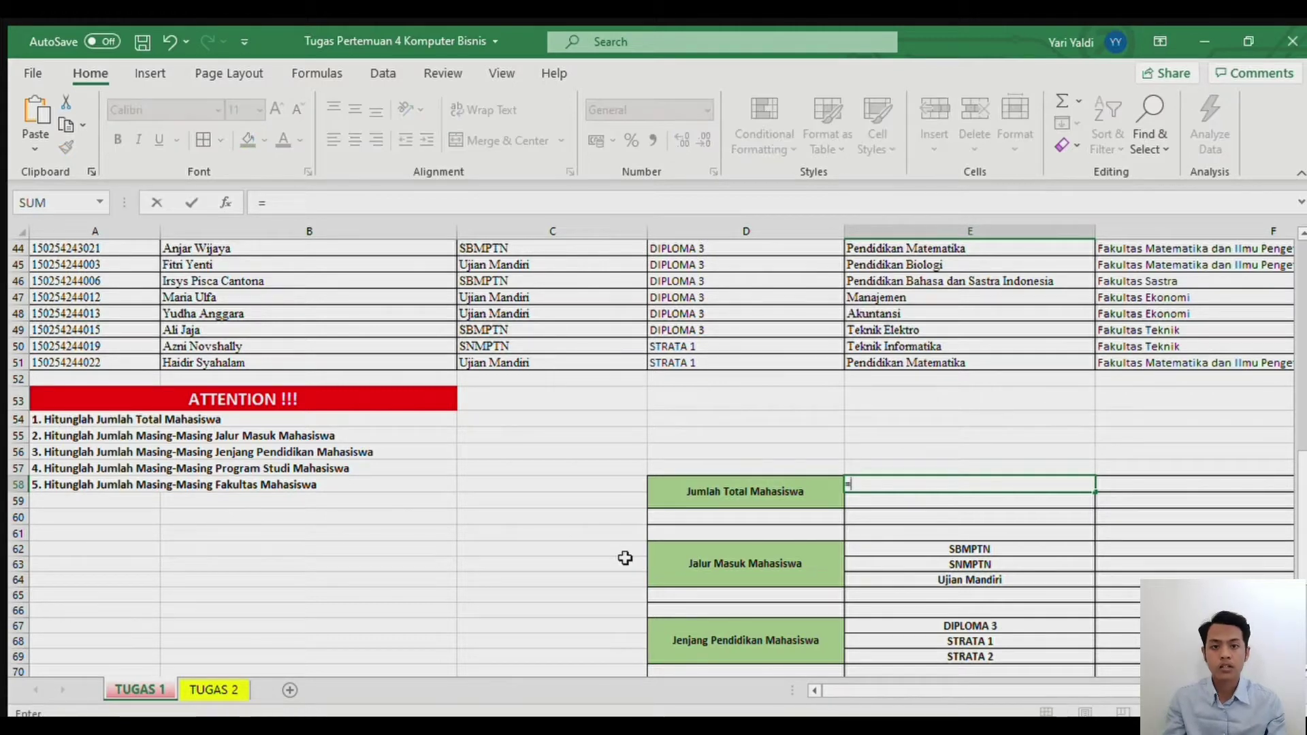
type("C")
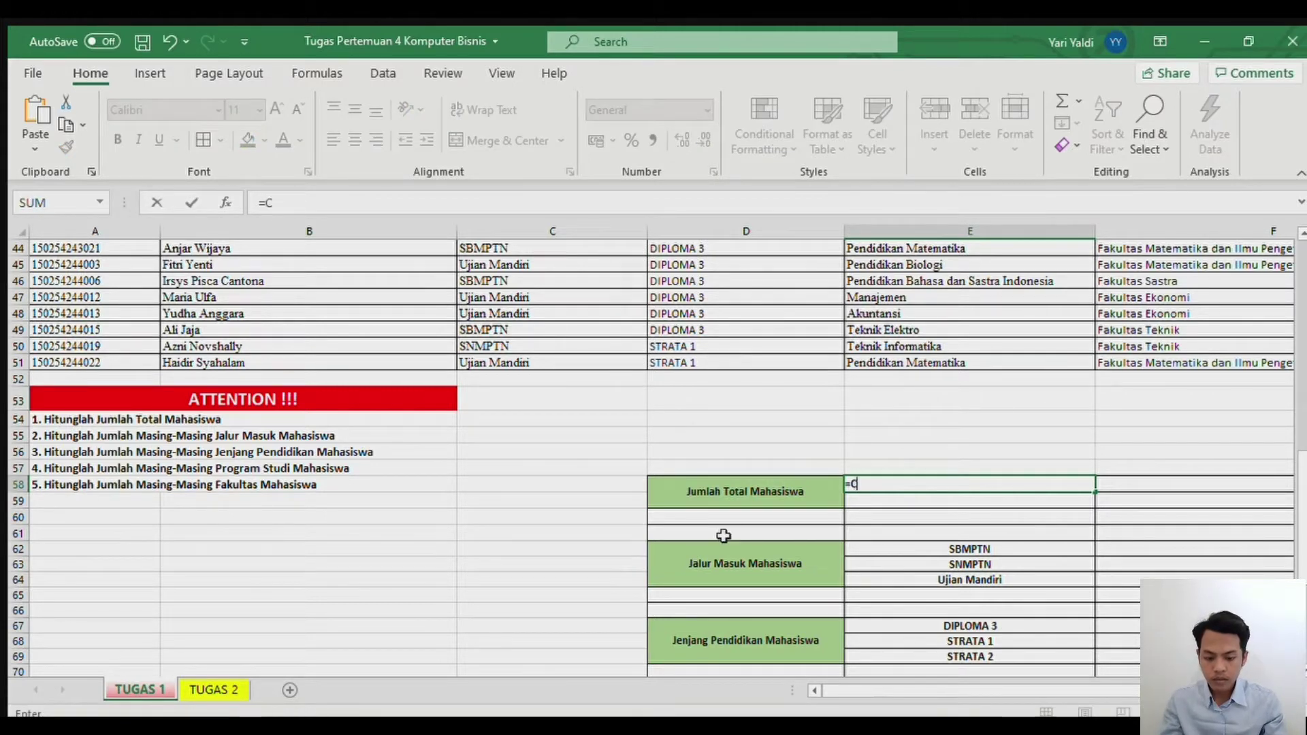
type("OU")
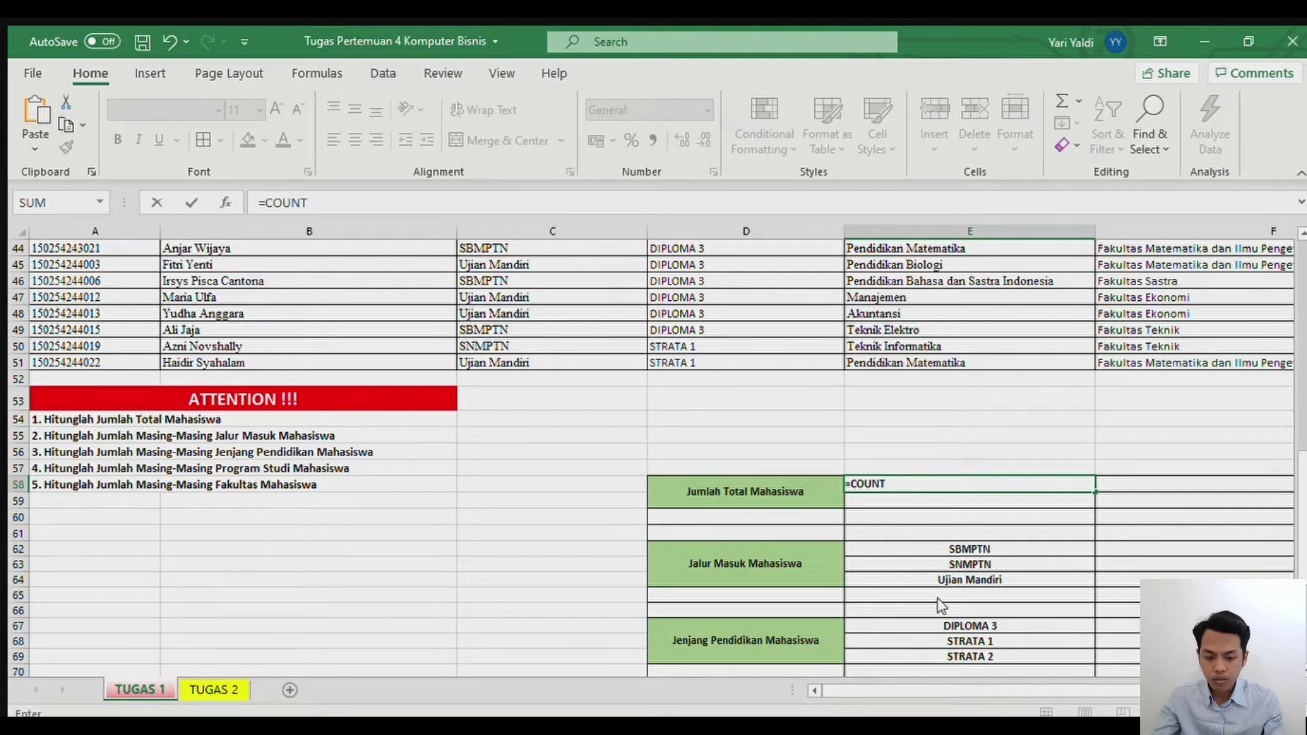
type("NT(")
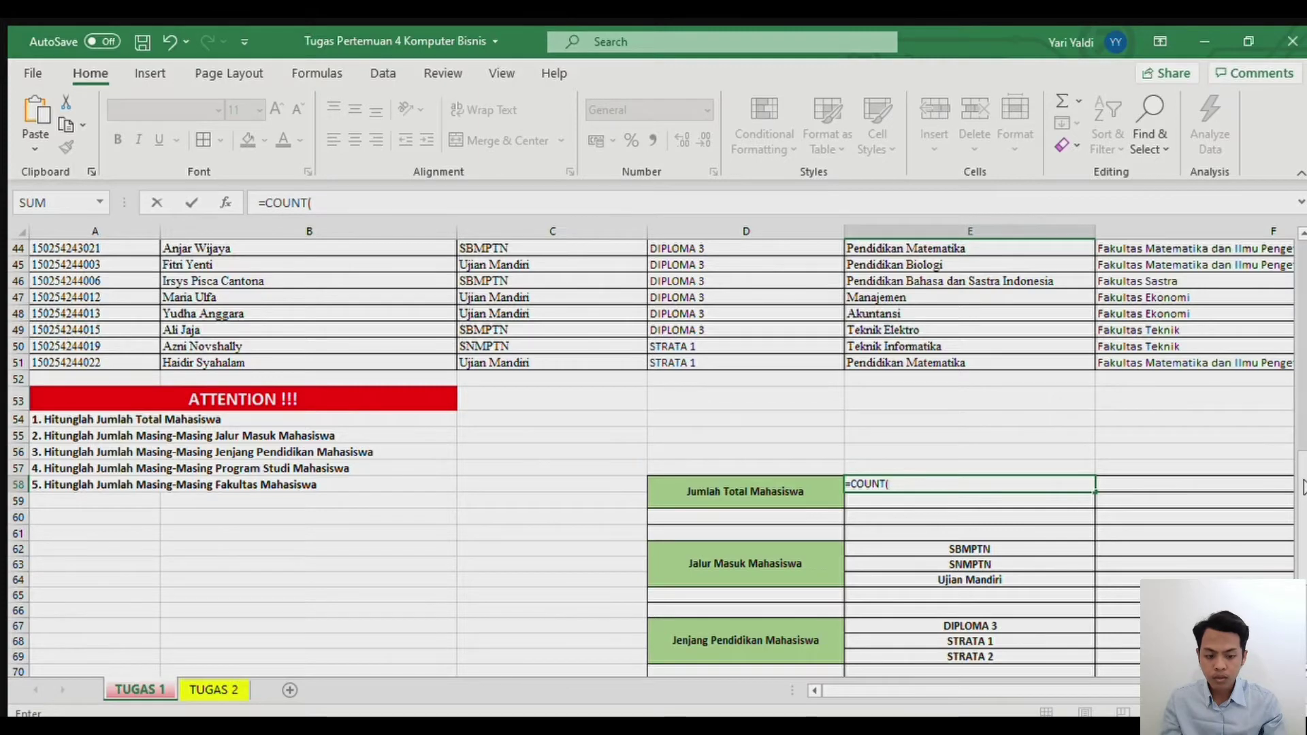
left_click_drag(1302, 486, 1302, 247)
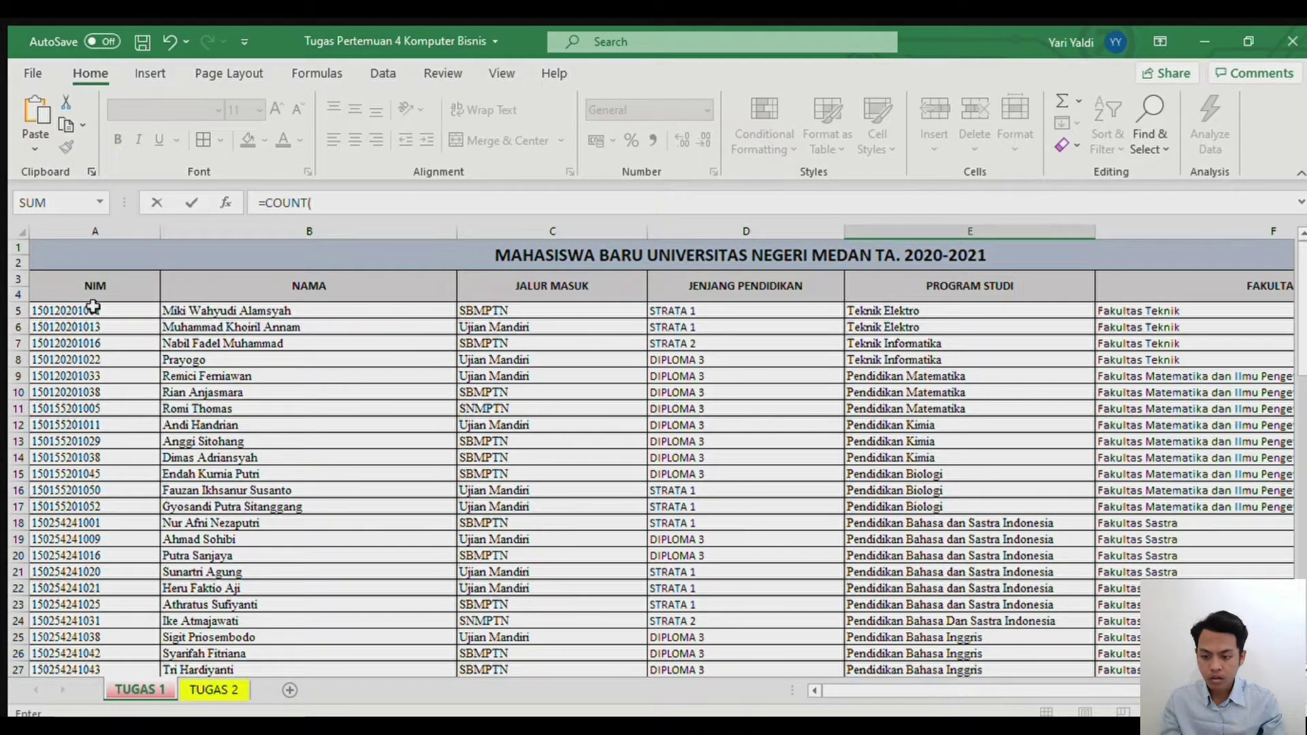
left_click_drag(94, 315, 76, 661)
key("Return")
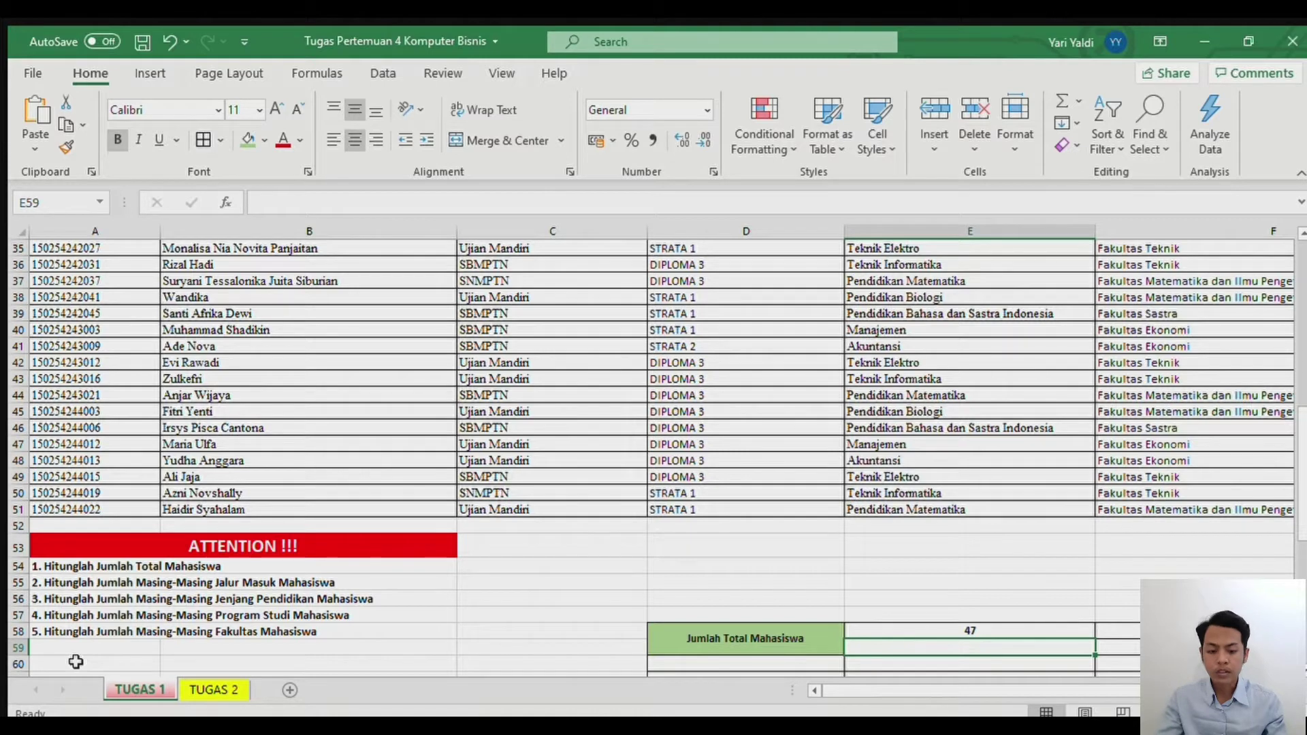
Step: Try counting the JALUR MASUK entries in E59 with the formula =COUNT(C5:C51)
type("COUN")
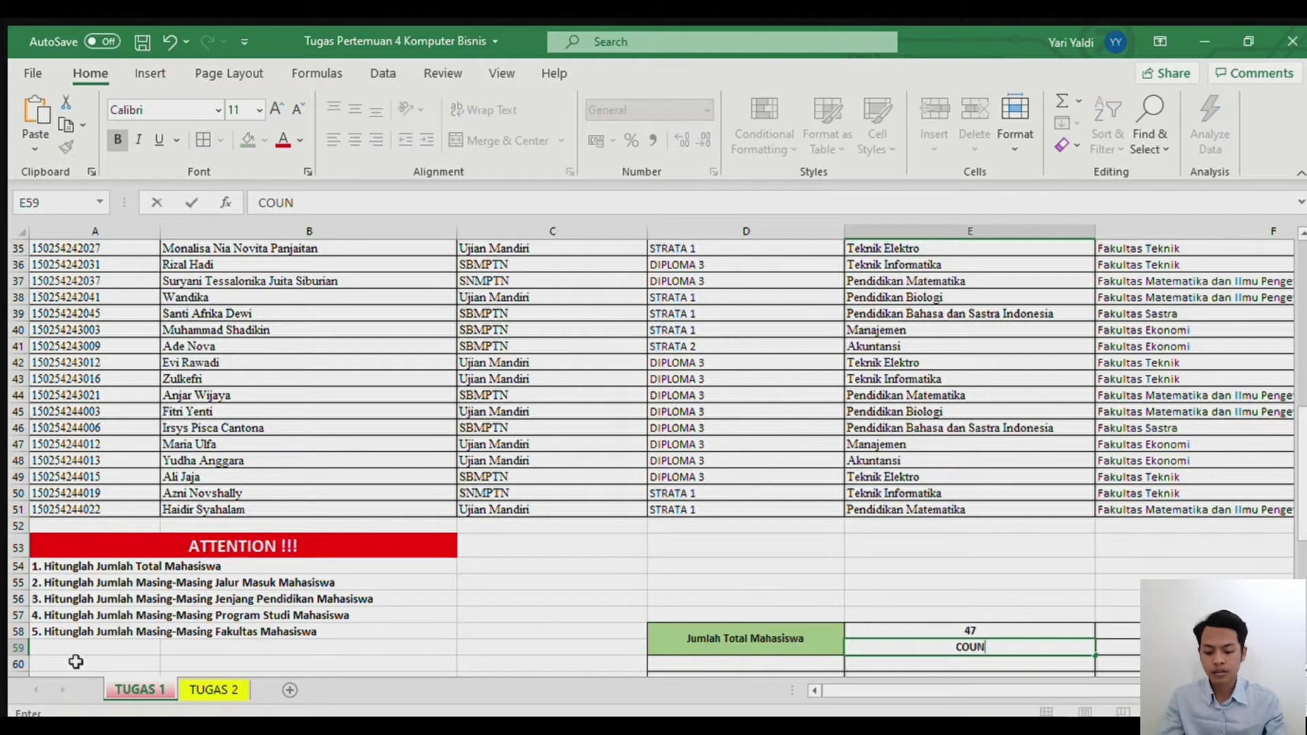
key("BackSpace")
key("BackSpace")
key("BackSpace")
type("=COUNT")
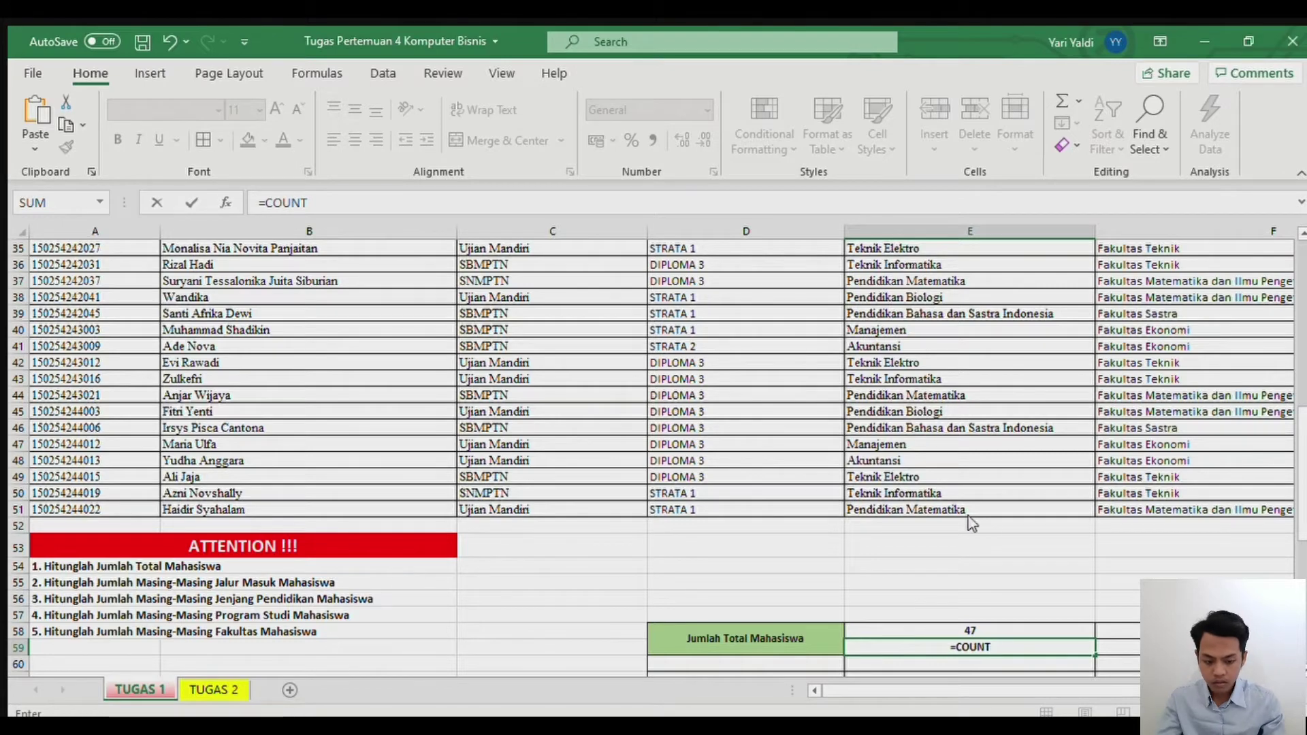
type("(")
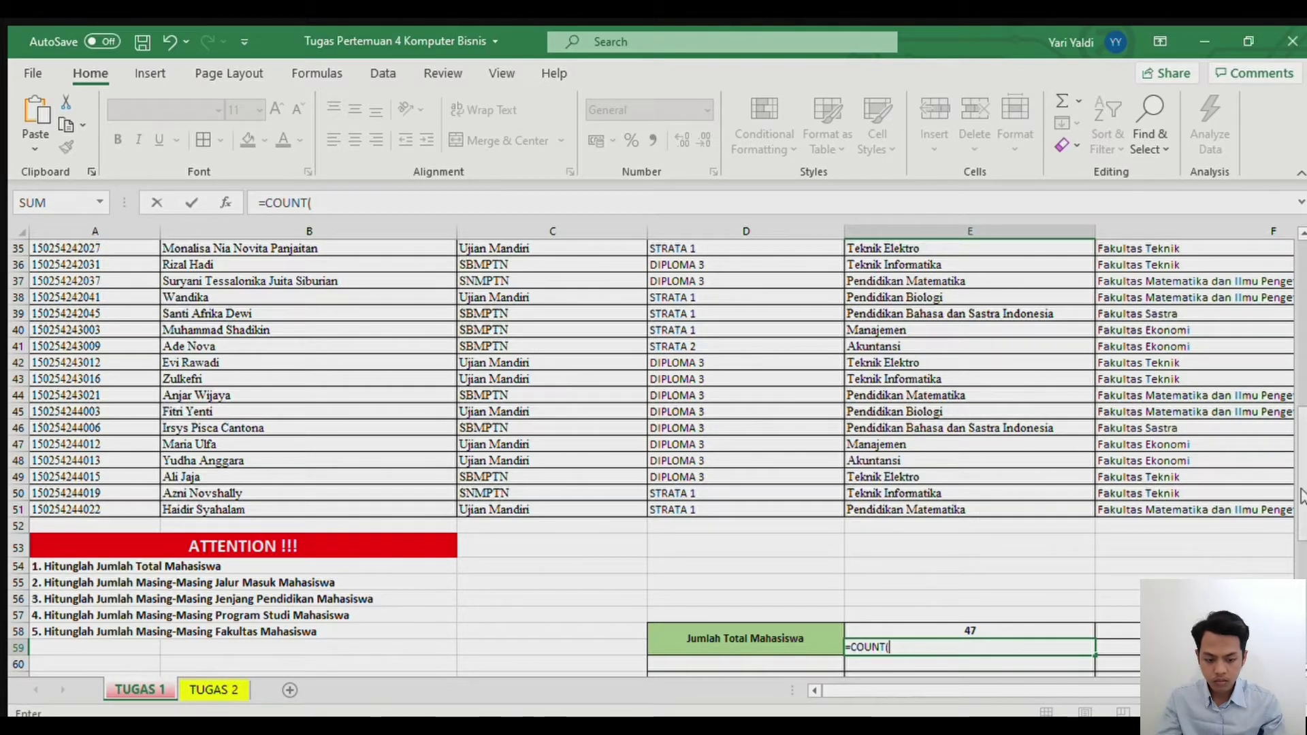
left_click_drag(1302, 421, 1302, 255)
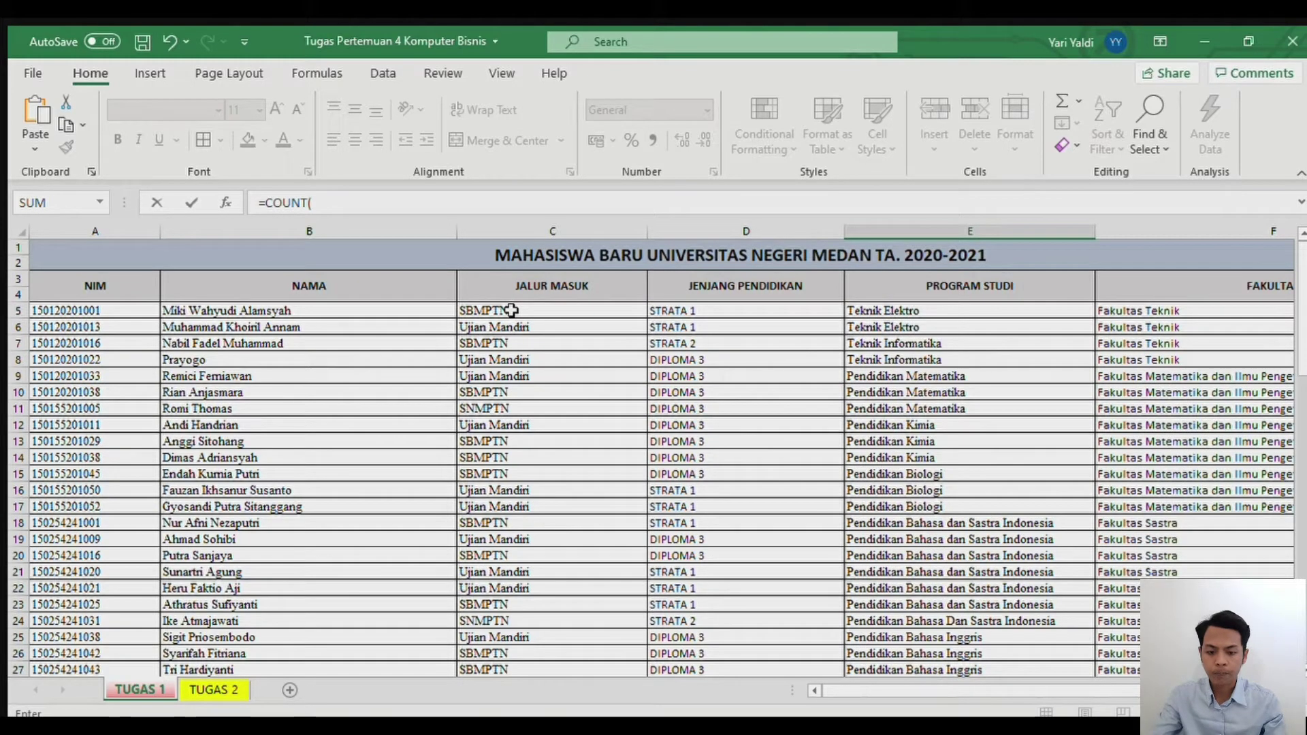
left_click_drag(512, 311, 528, 648)
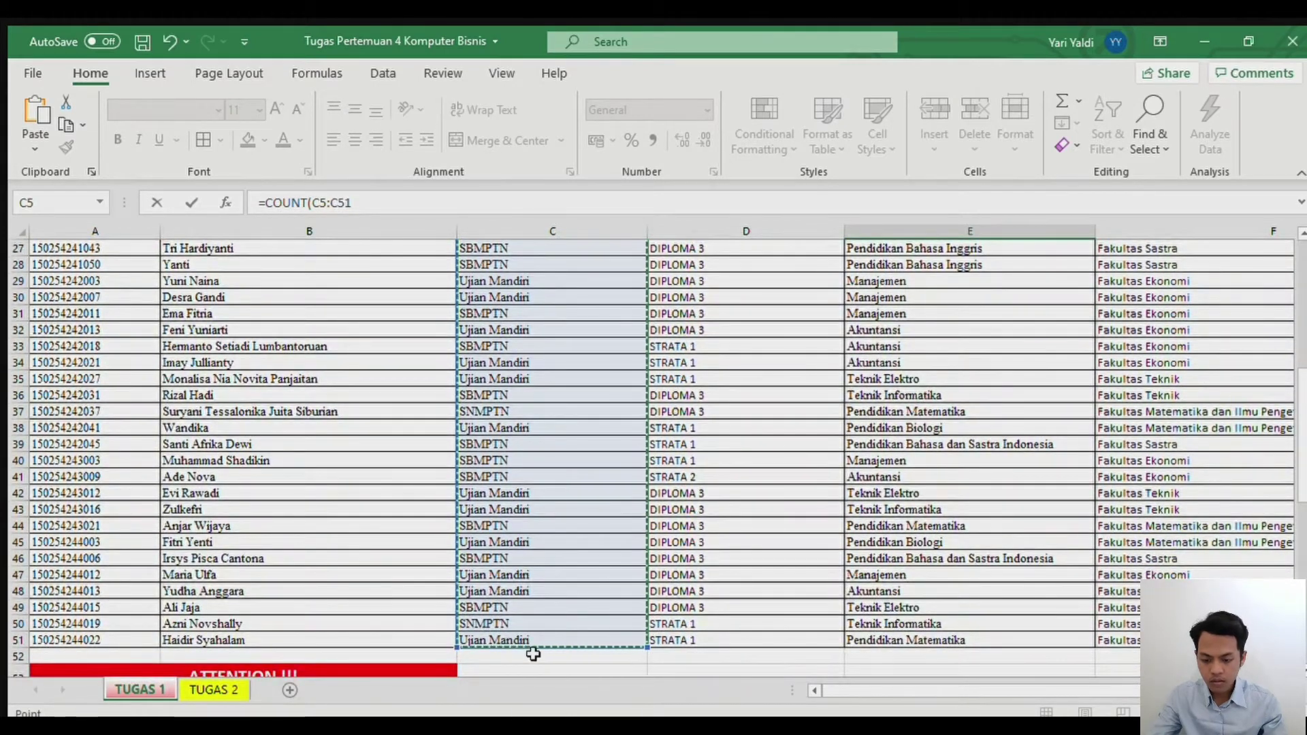
key("Return")
Step: Replace the formula in E59 with a COUNTA formula covering all entries in the JALUR MASUK column
key("Up")
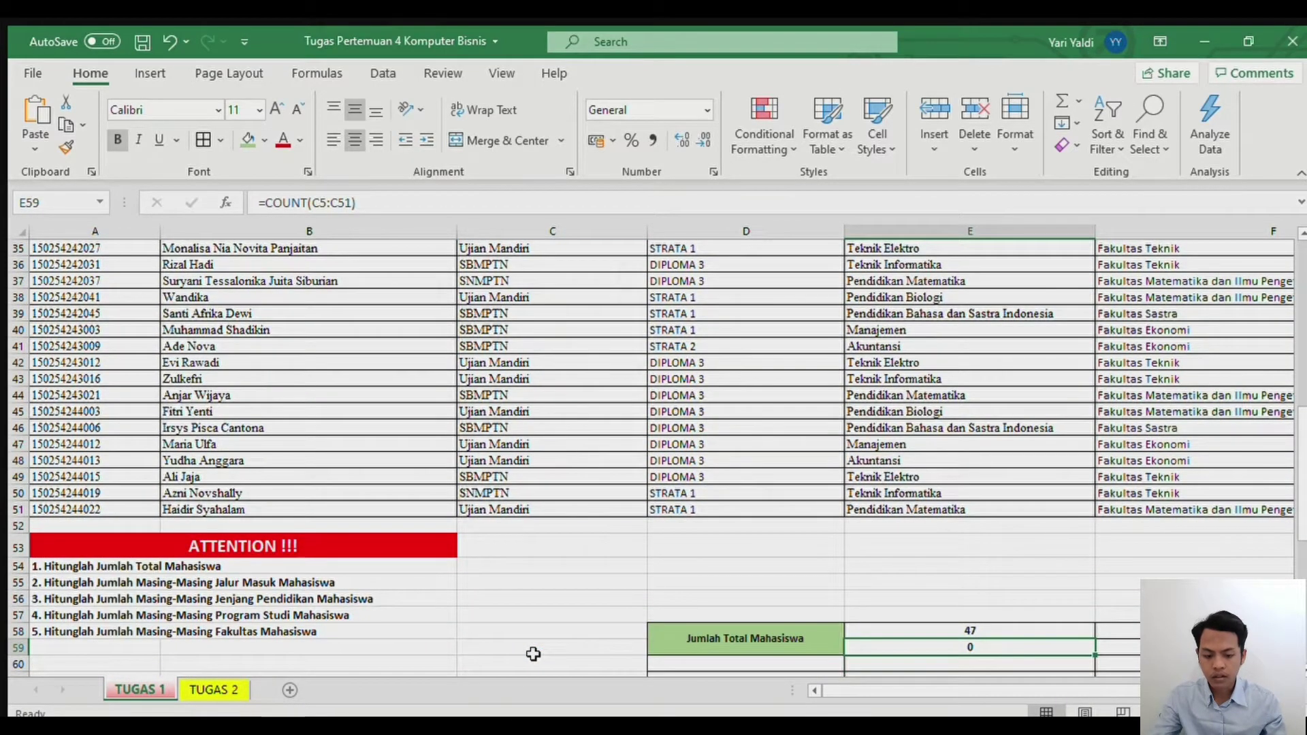
key("BackSpace")
type("=COUNT")
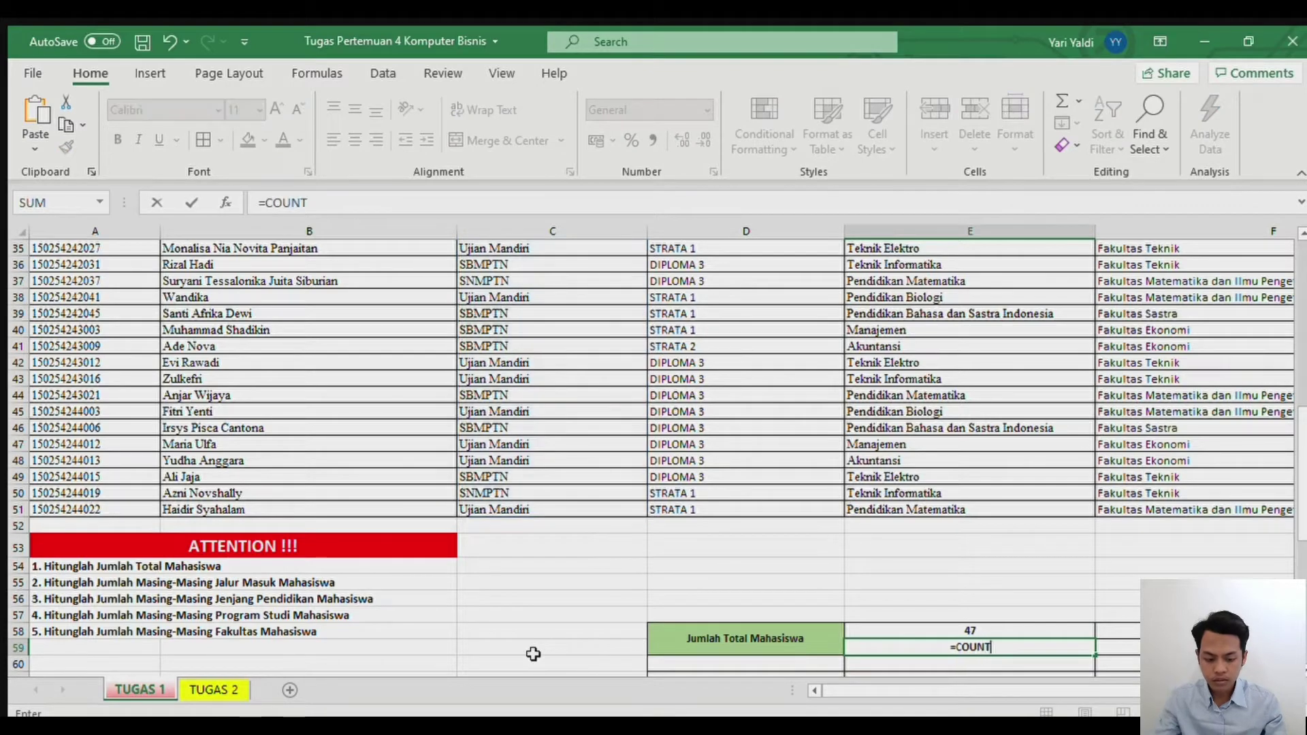
type("A(")
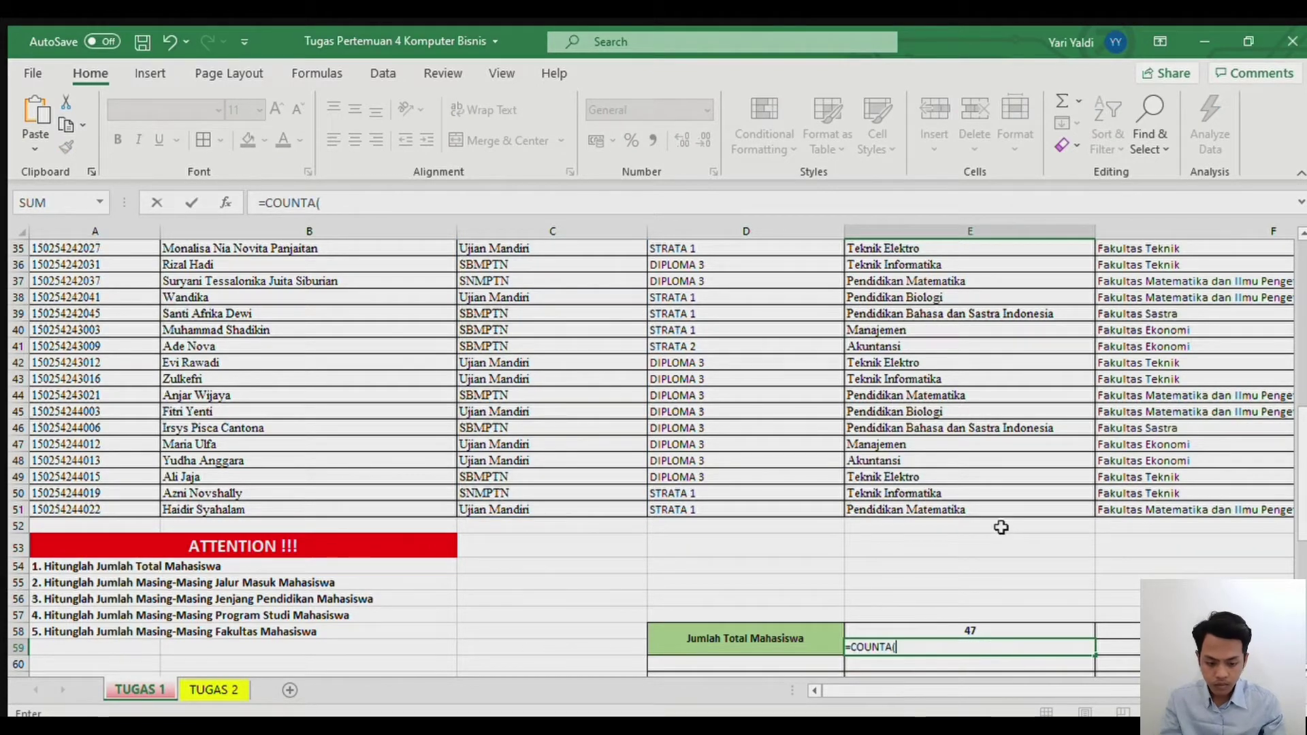
left_click_drag(1302, 513, 1302, 348)
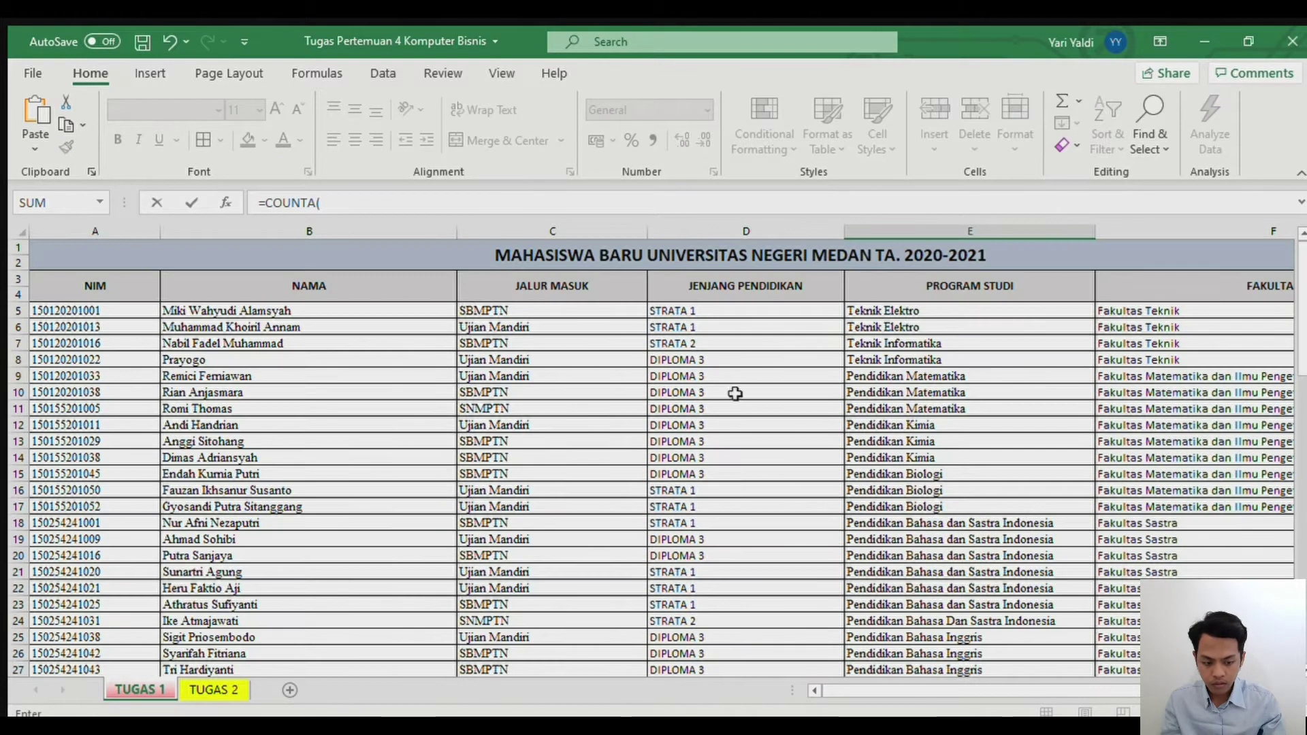
left_click(597, 311)
left_click_drag(597, 311, 533, 680)
key("Return")
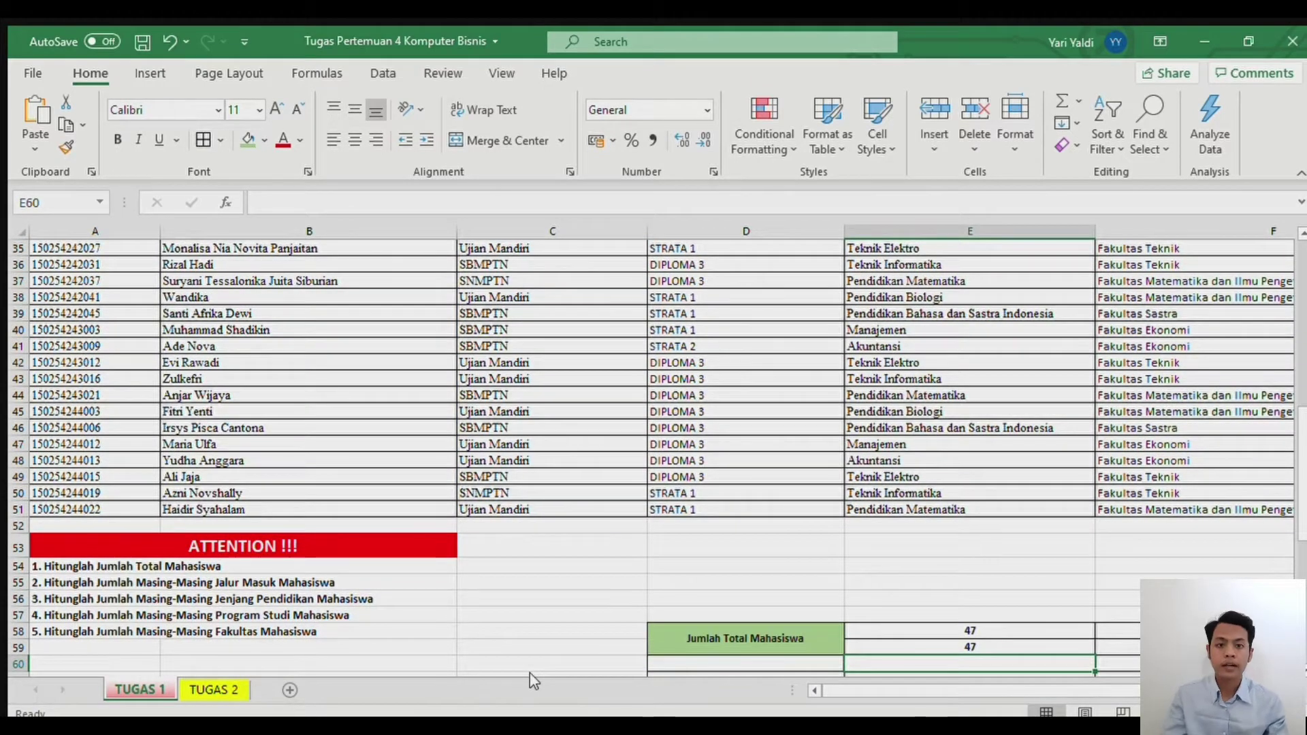
Step: Examine the Jalur Masuk Mahasiswa categories in the summary table and the matching task 2 under ATTENTION !!!
key("Down")
key("Down")
key("Down")
key("Down")
key("Up")
key("Up")
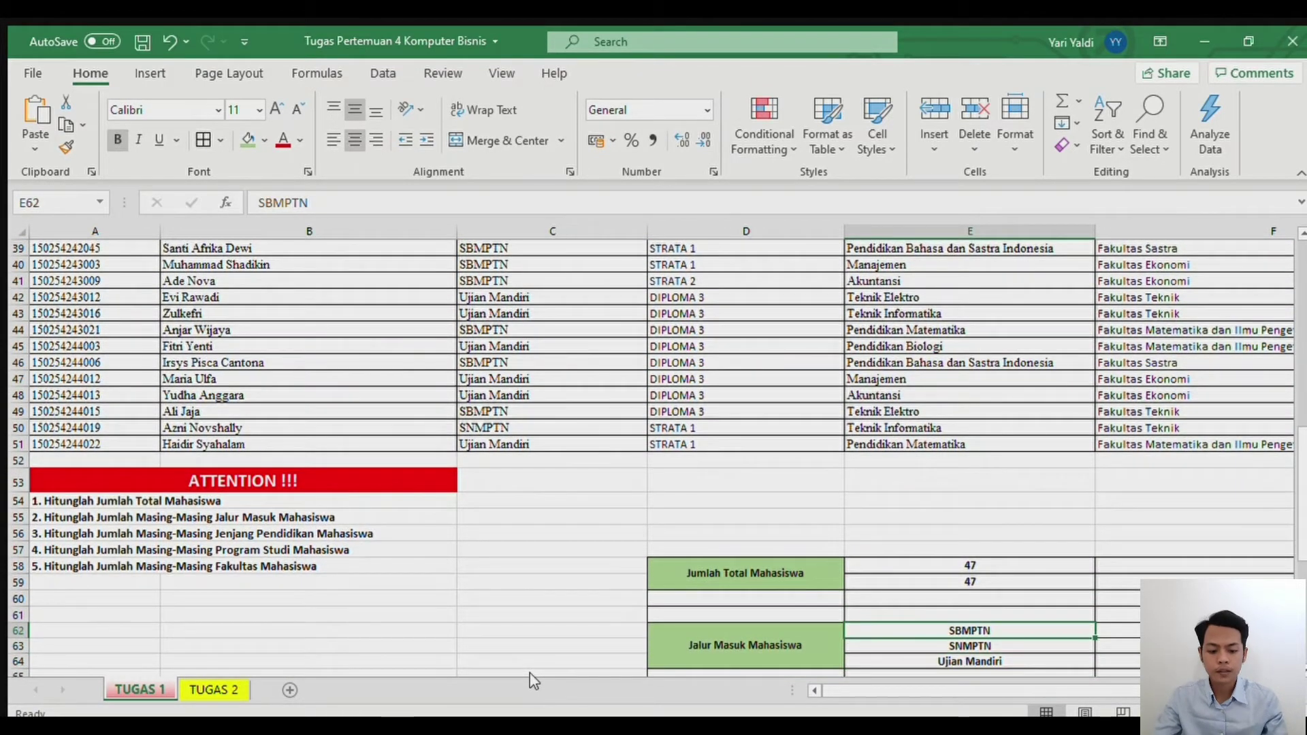
key("Left")
key("Left")
key("Left")
key("Left")
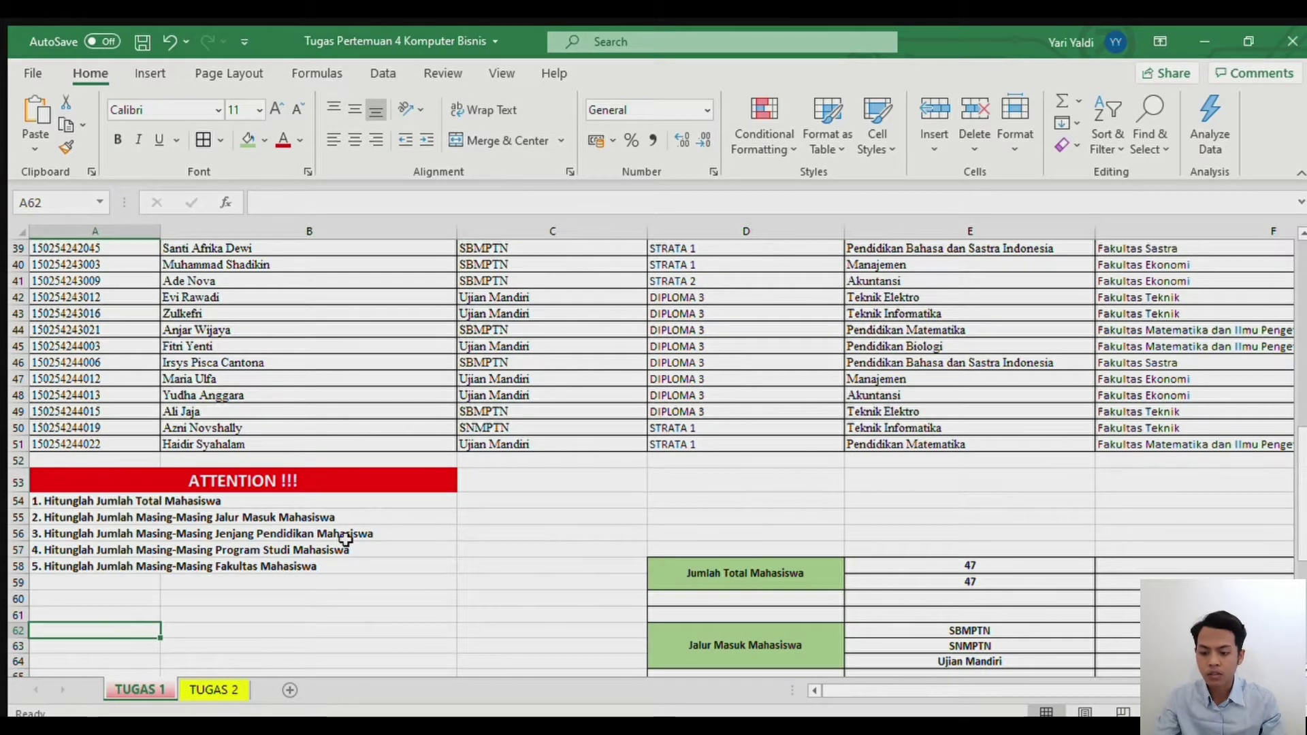
left_click(524, 659)
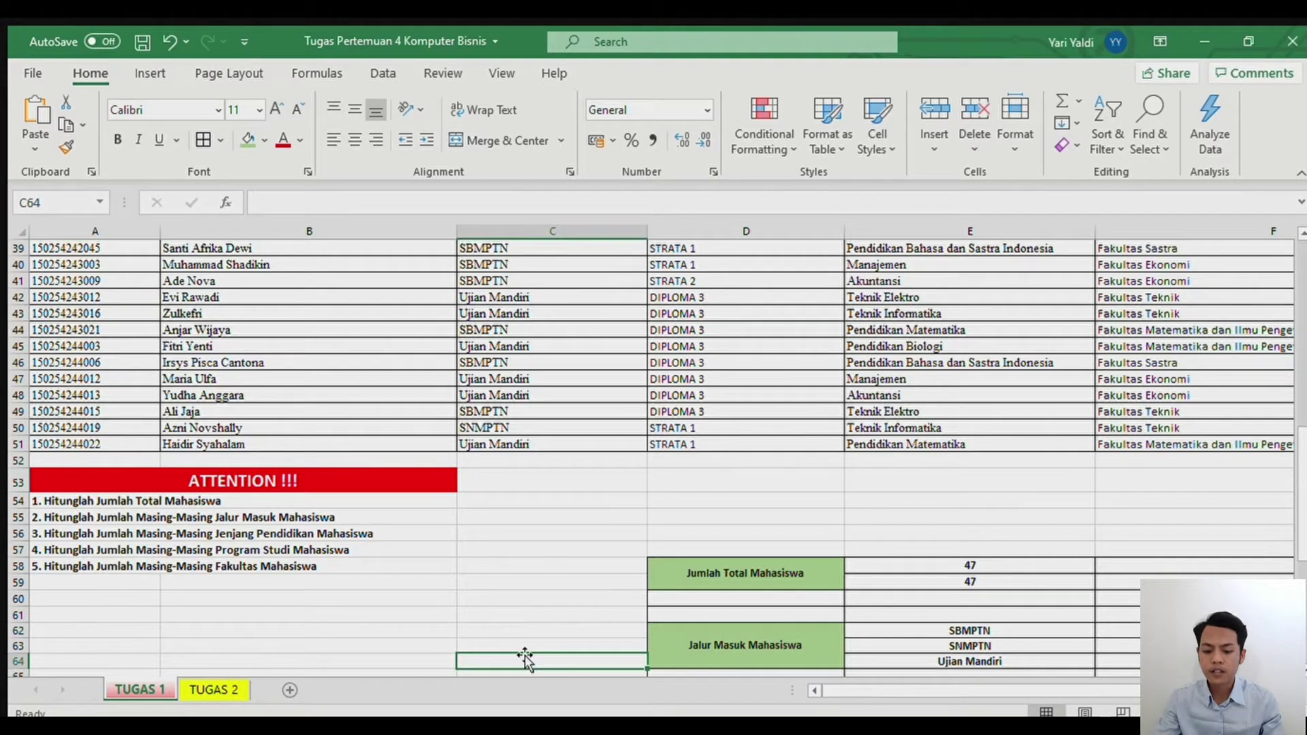
key("Up")
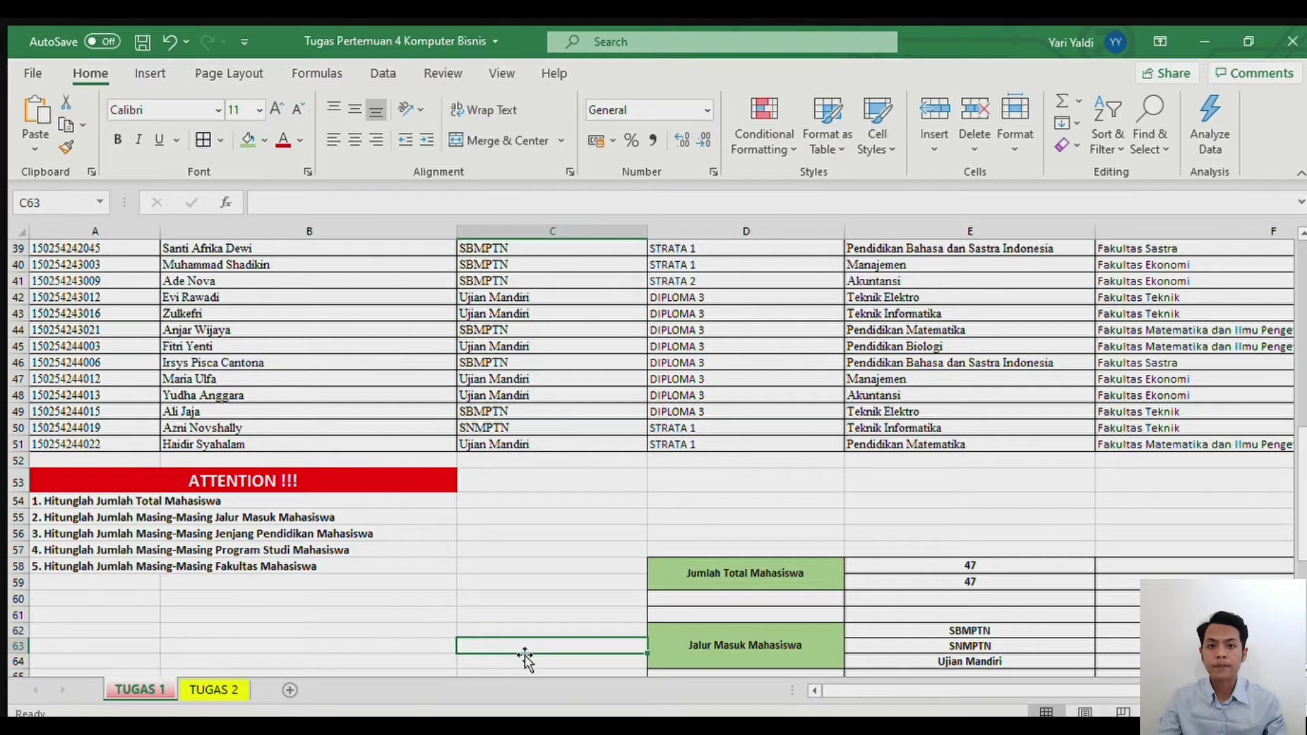
key("Up")
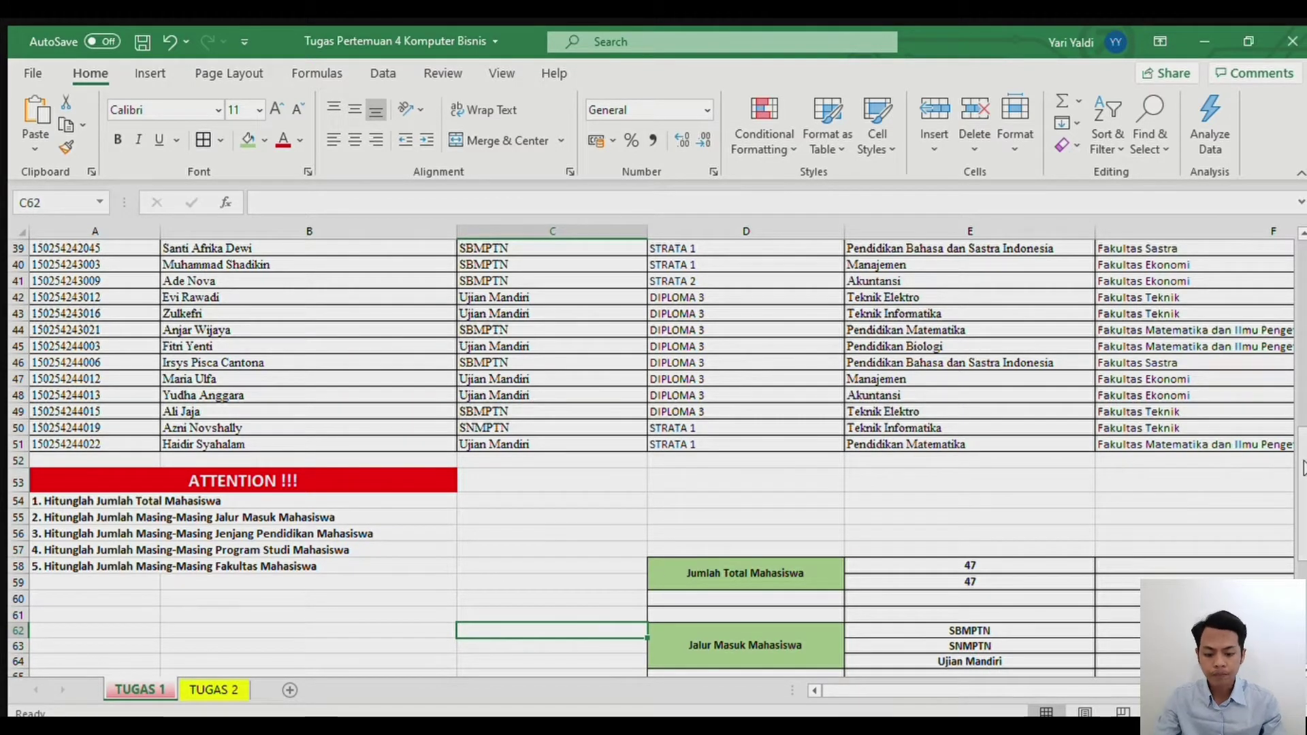
Step: Count the SBMPTN students in F62 with =COUNTIF(C5:C51;E62), using the JALUR MASUK column as the range
scroll(1134, 624, "up", 13)
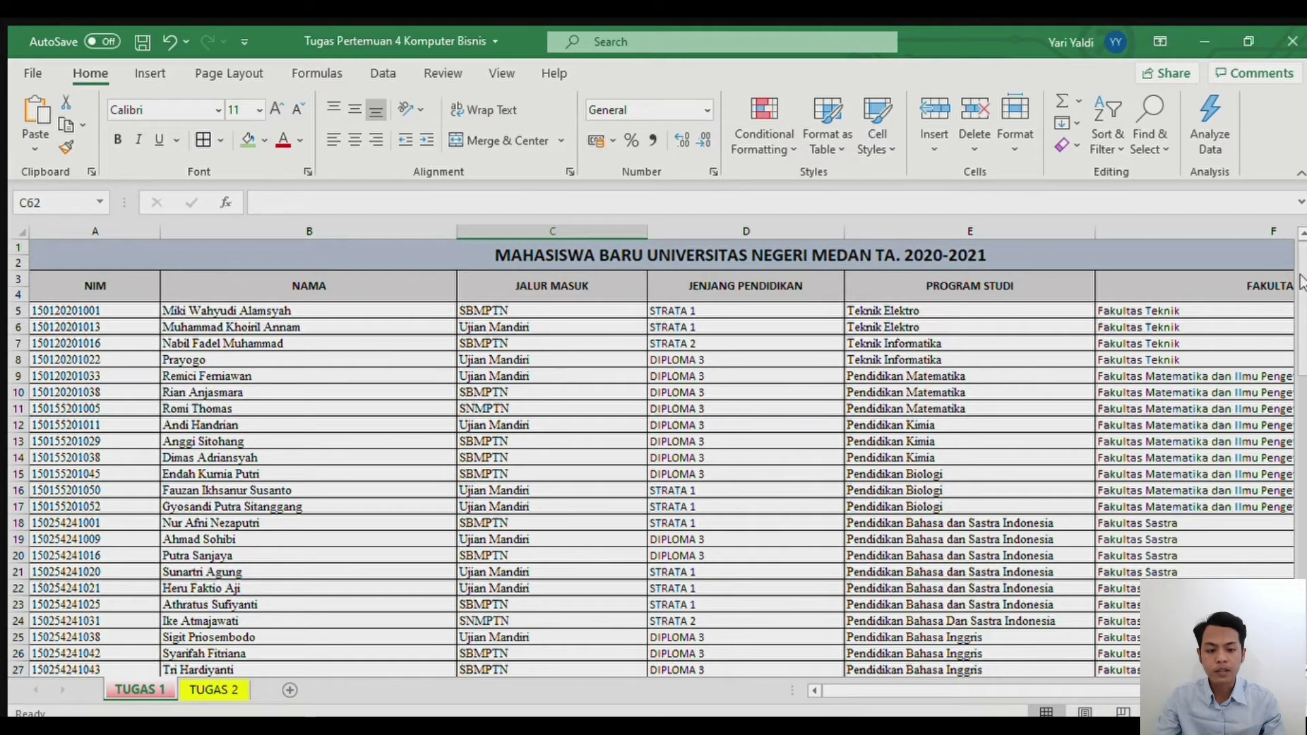
left_click_drag(1300, 281, 1283, 521)
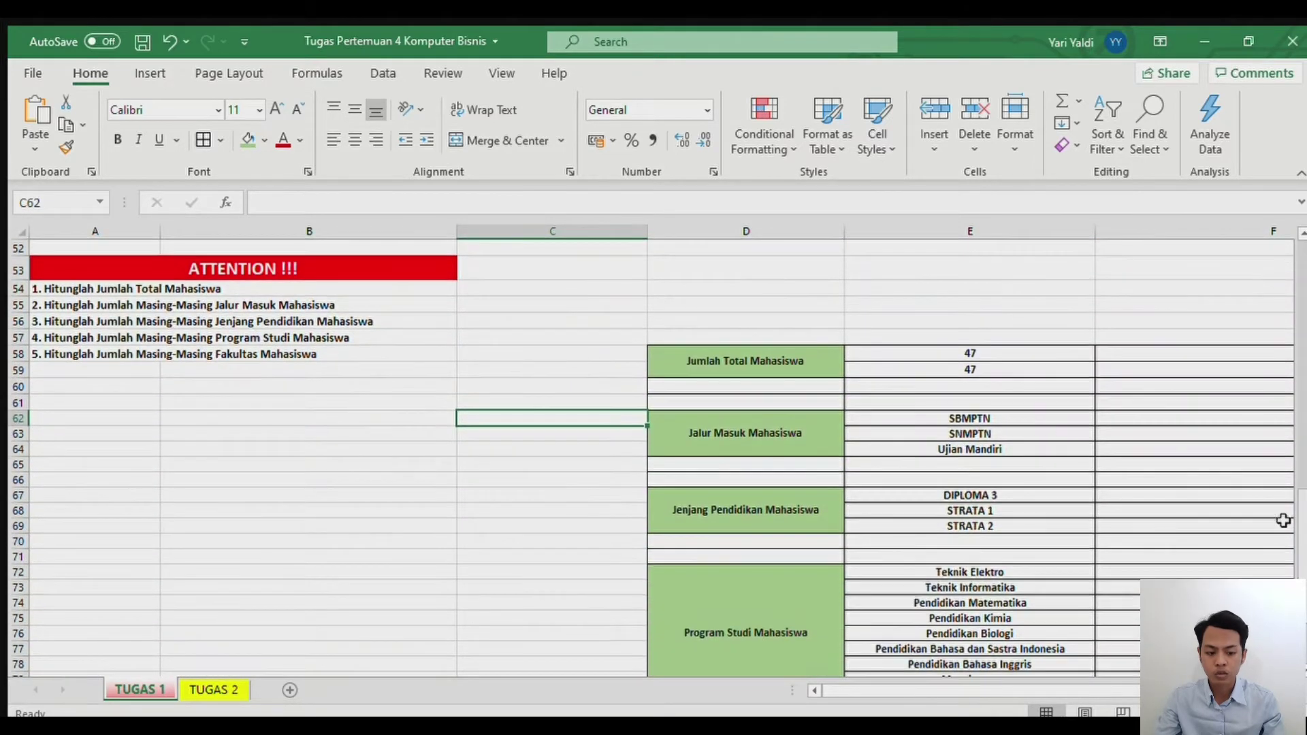
left_click(1144, 423)
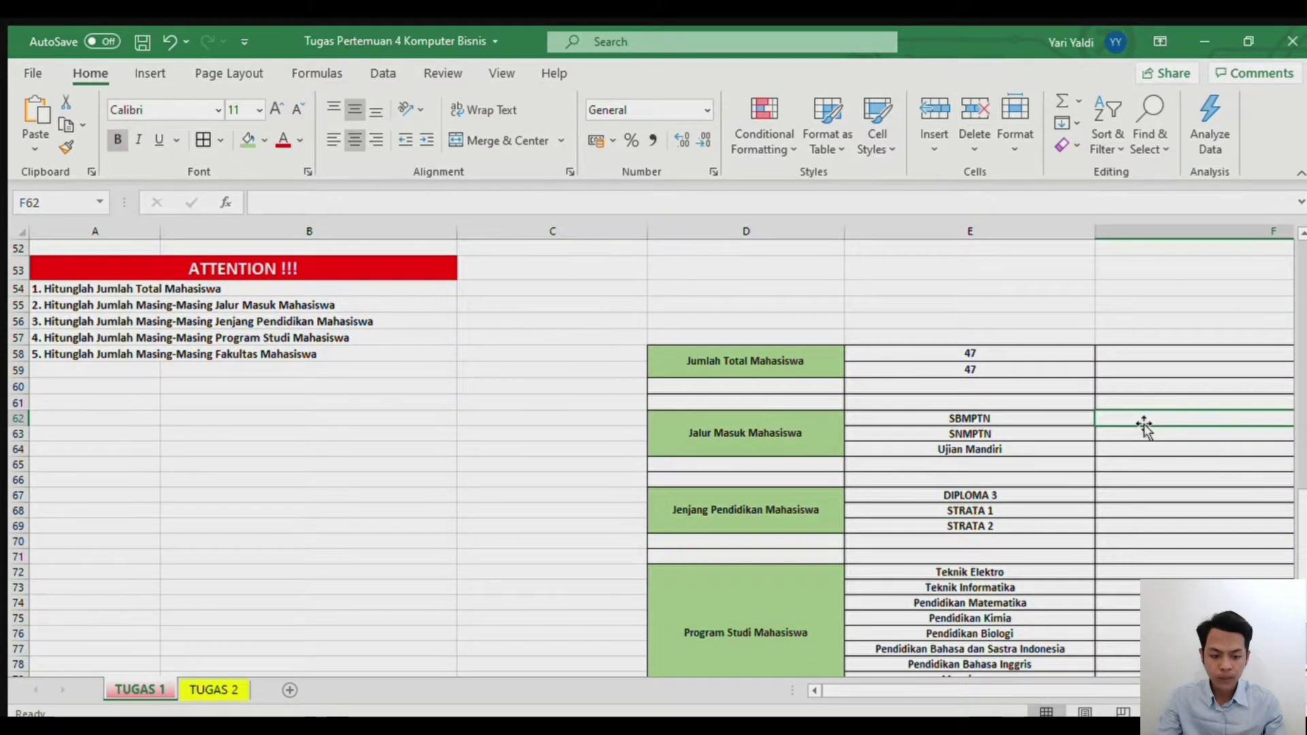
type("=COUN")
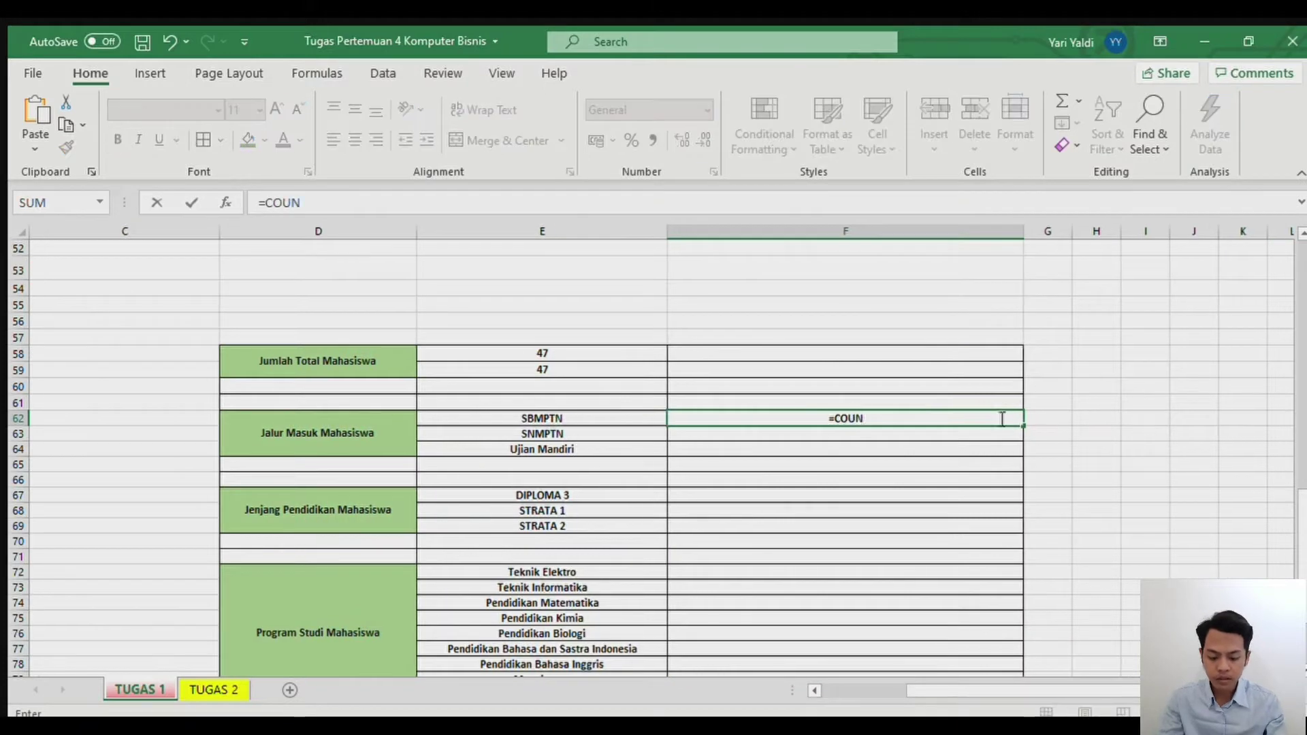
type("TIF(")
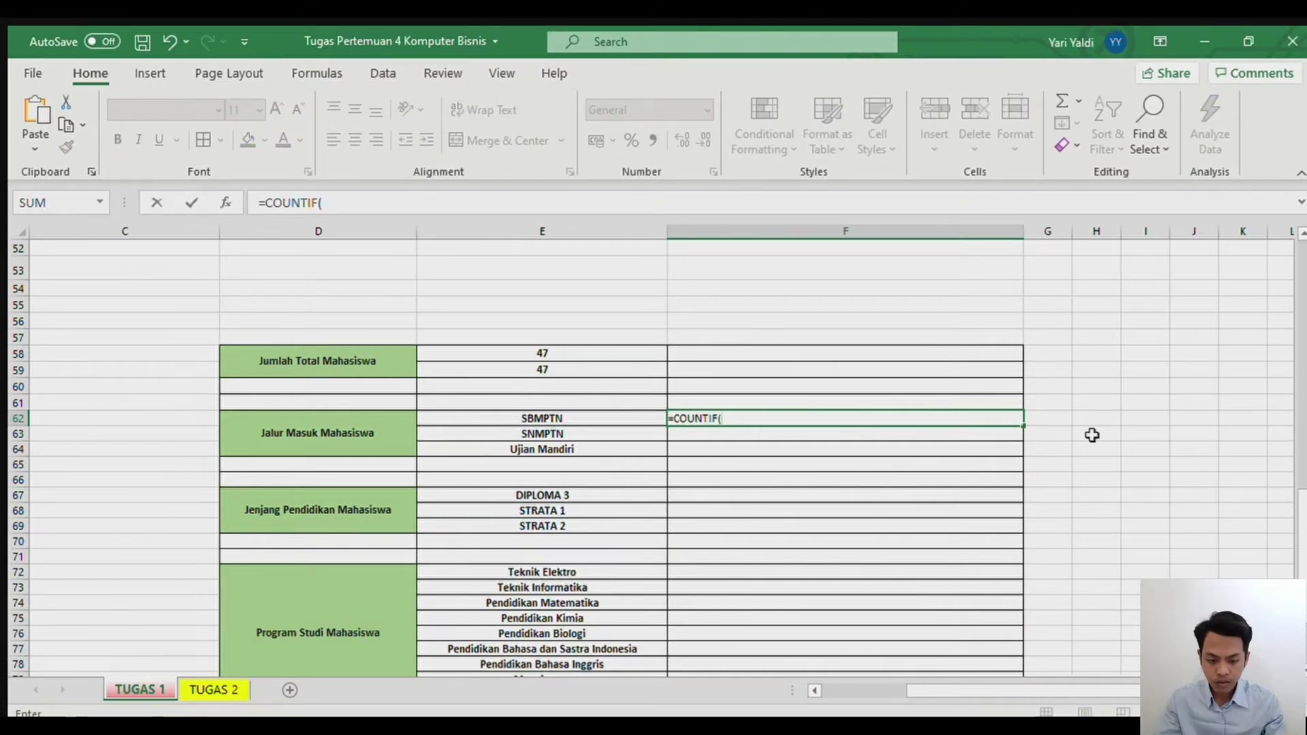
left_click_drag(1126, 691, 1045, 691)
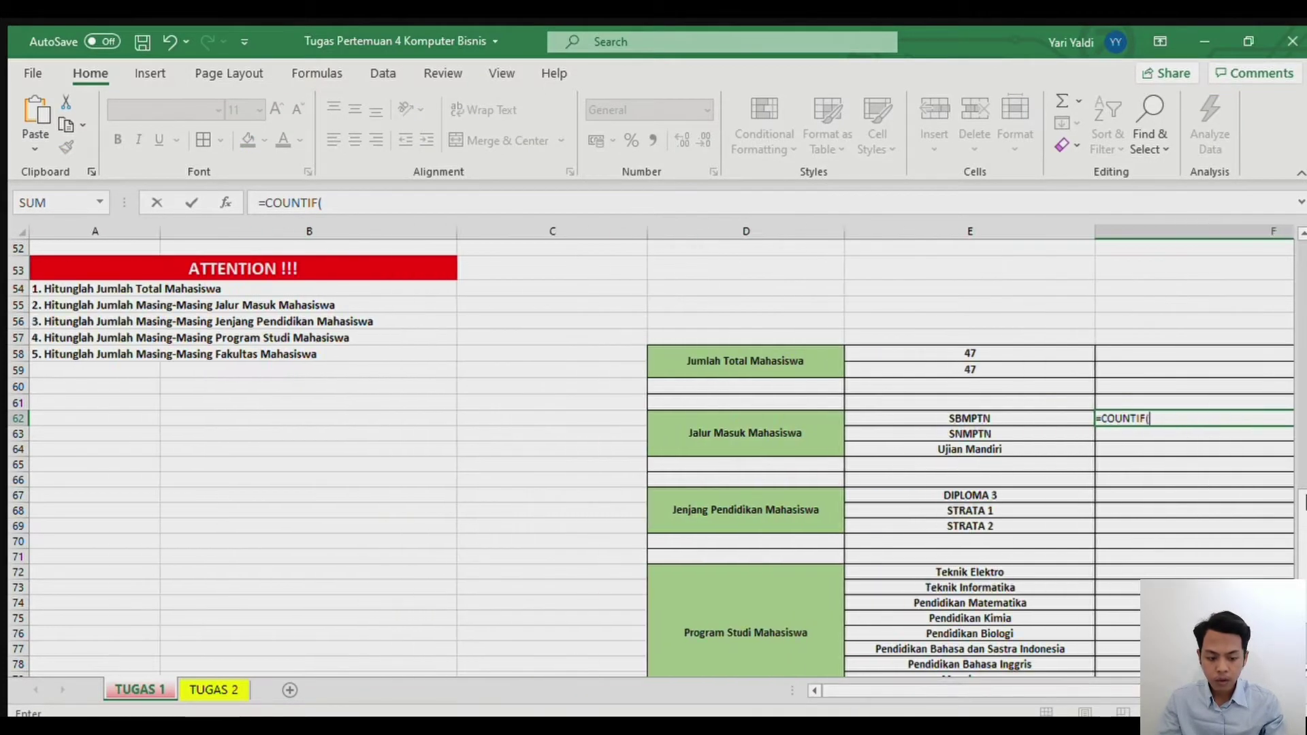
left_click_drag(1300, 509, 1293, 243)
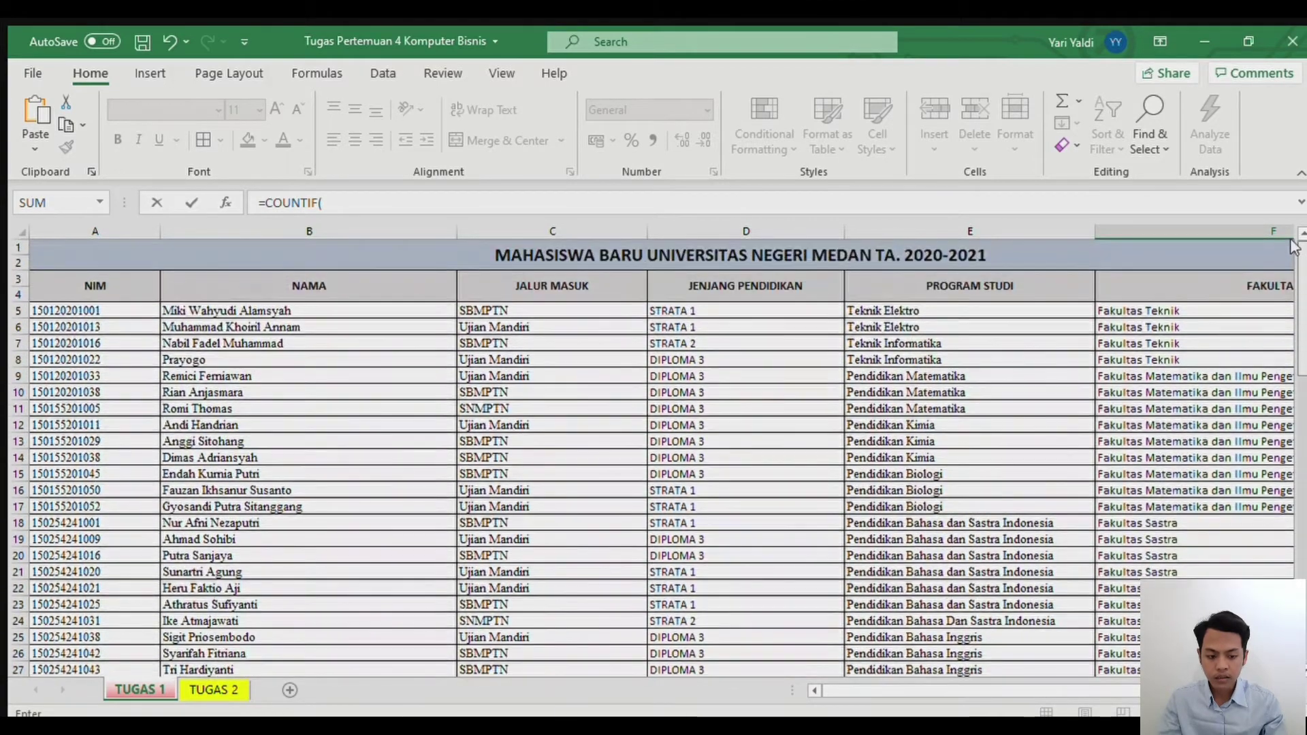
left_click(582, 310)
left_click_drag(573, 339, 525, 640)
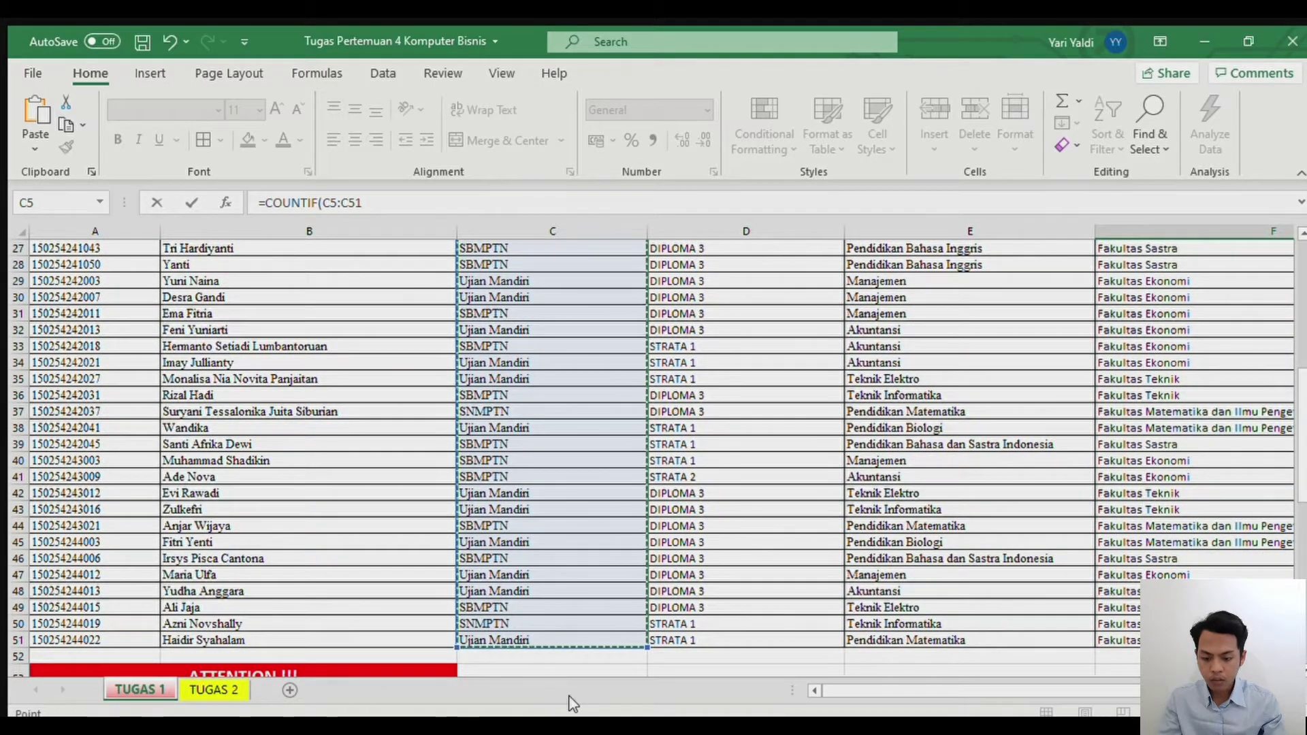
type(";")
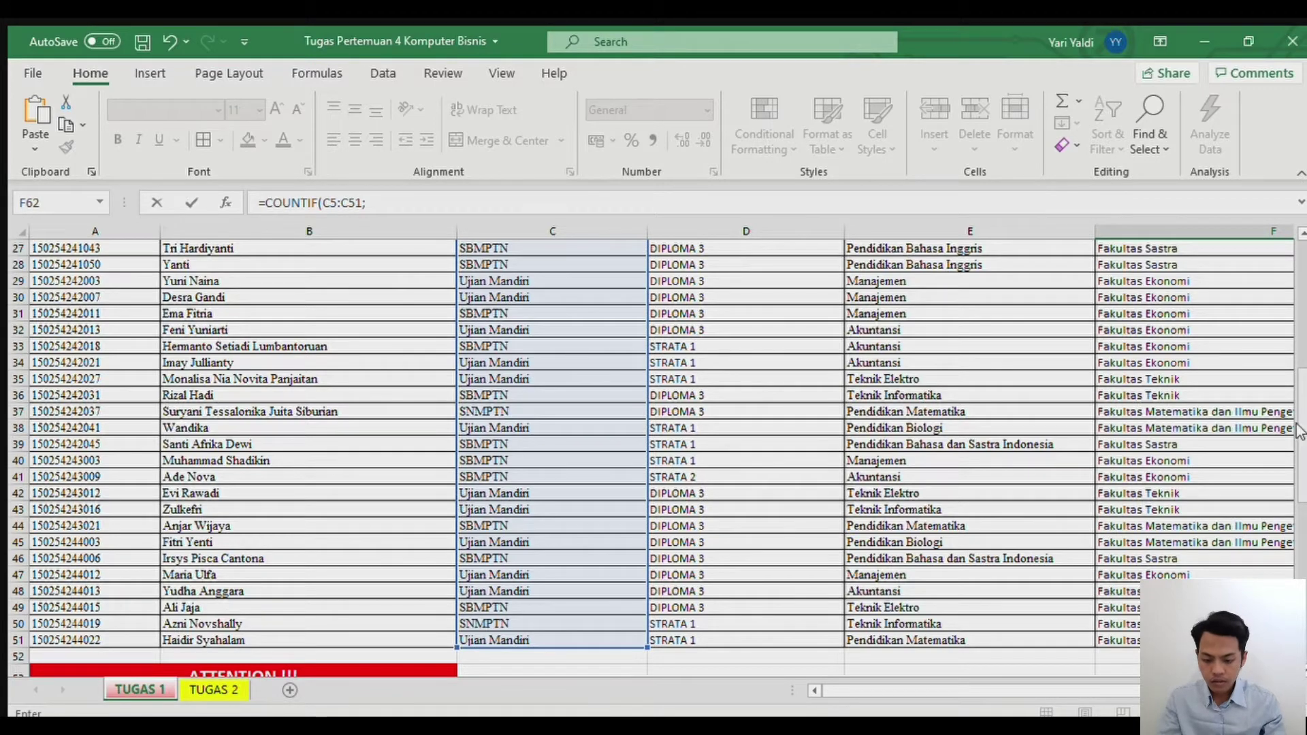
scroll(1301, 486, "down", 2)
scroll(1302, 486, "down", 6)
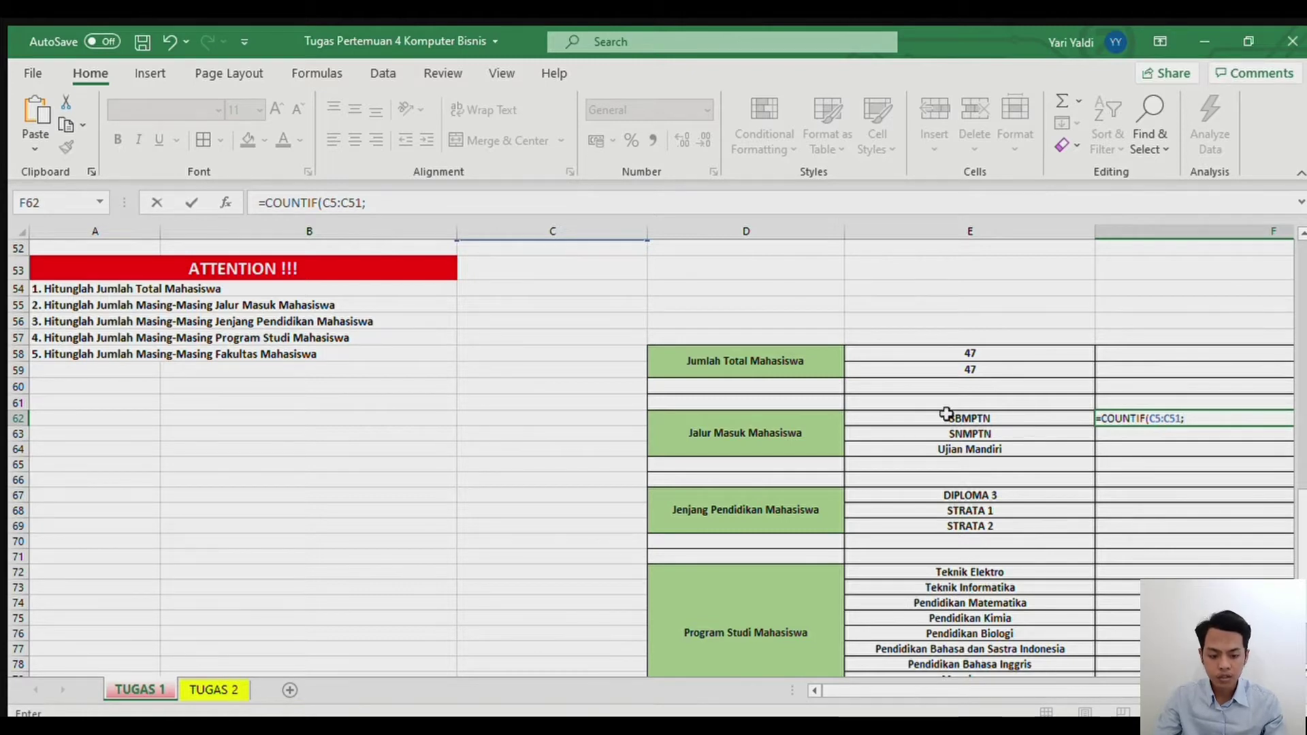
left_click(980, 418)
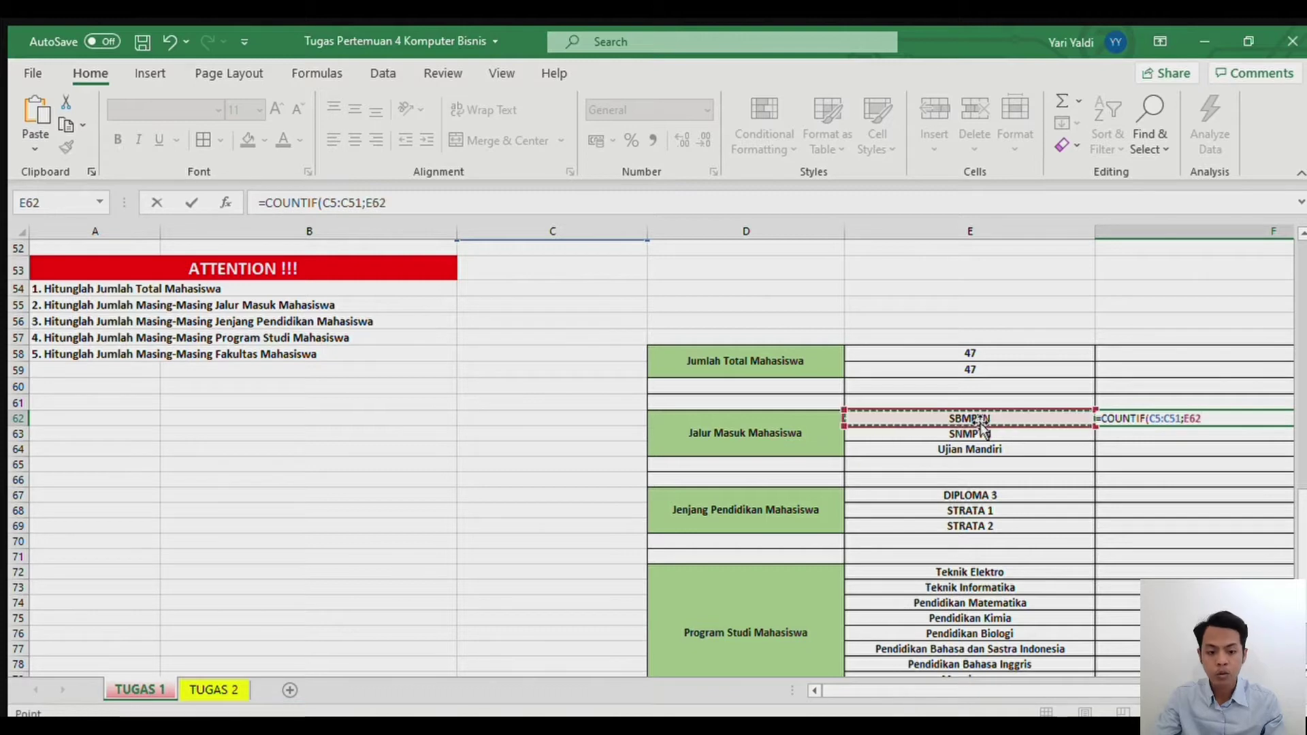
key("Return")
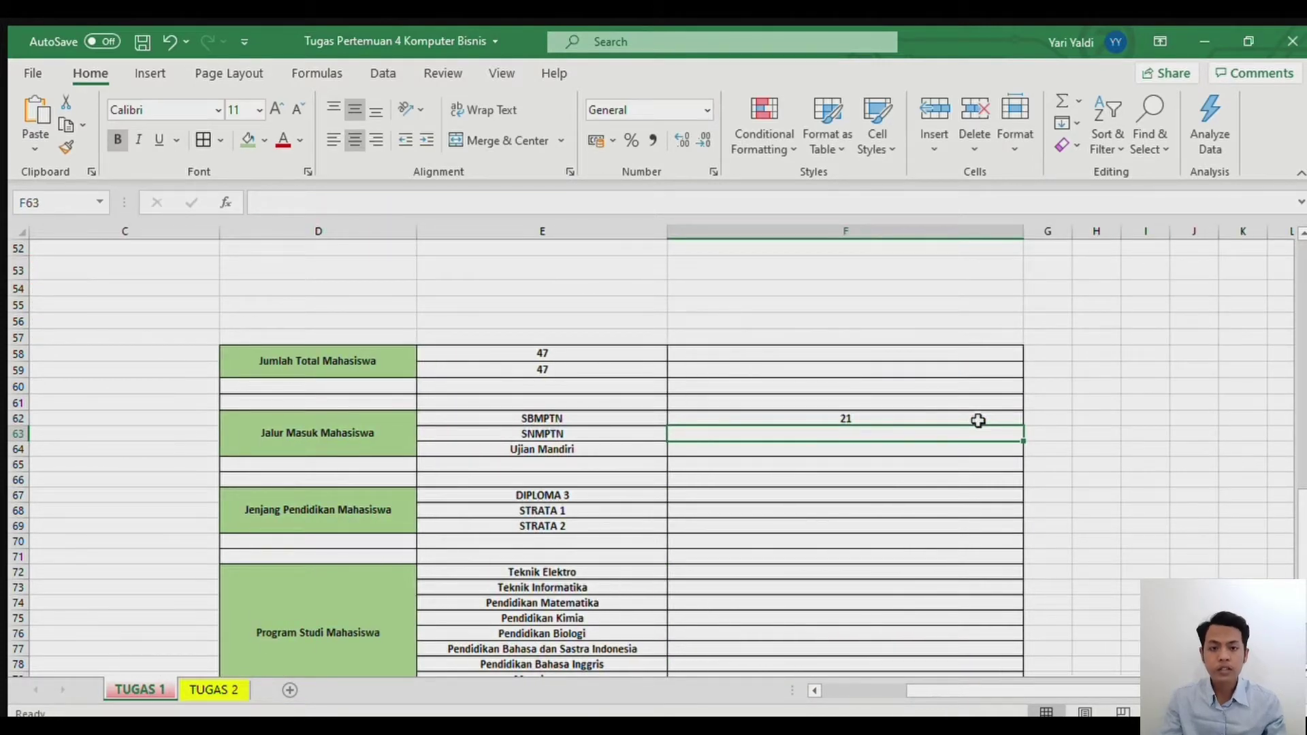
Step: Count the SNMPTN students in F63 with a COUNTIF over C5:C51, giving the criterion as the text "SNMPTN"
type("=COUN")
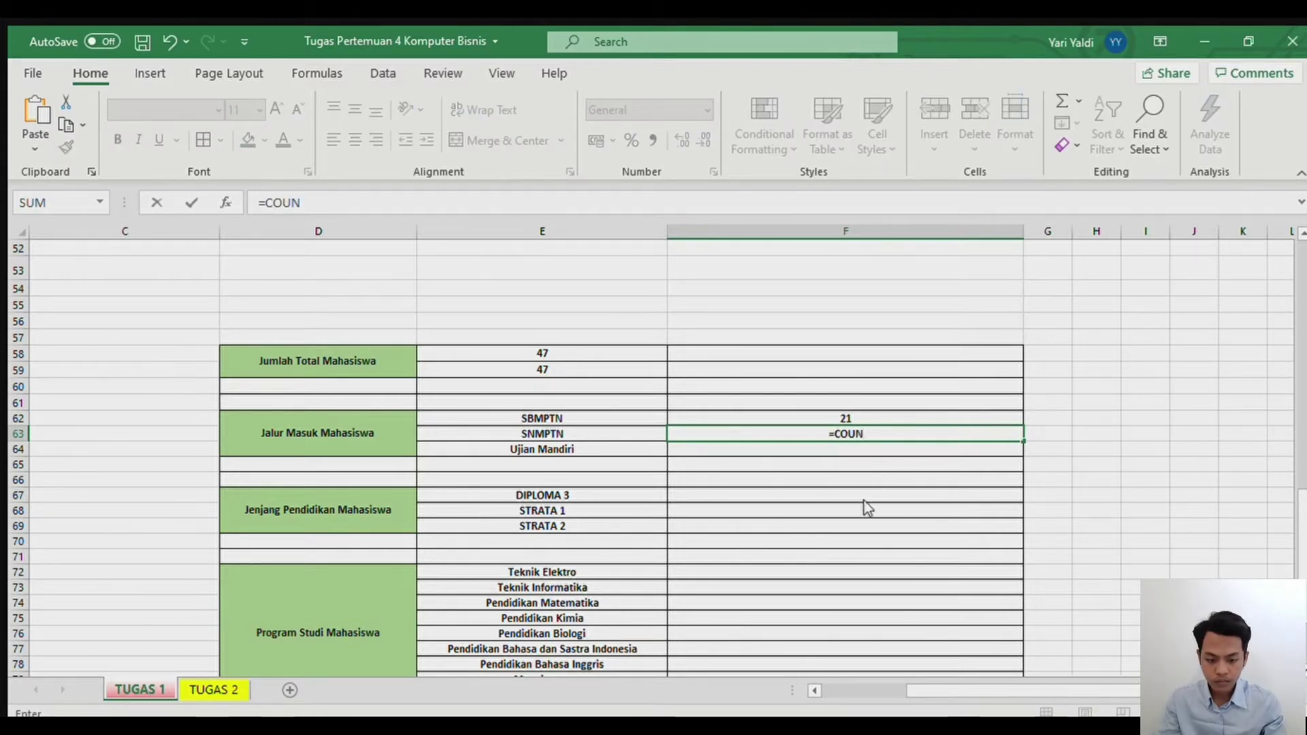
type("TIF(")
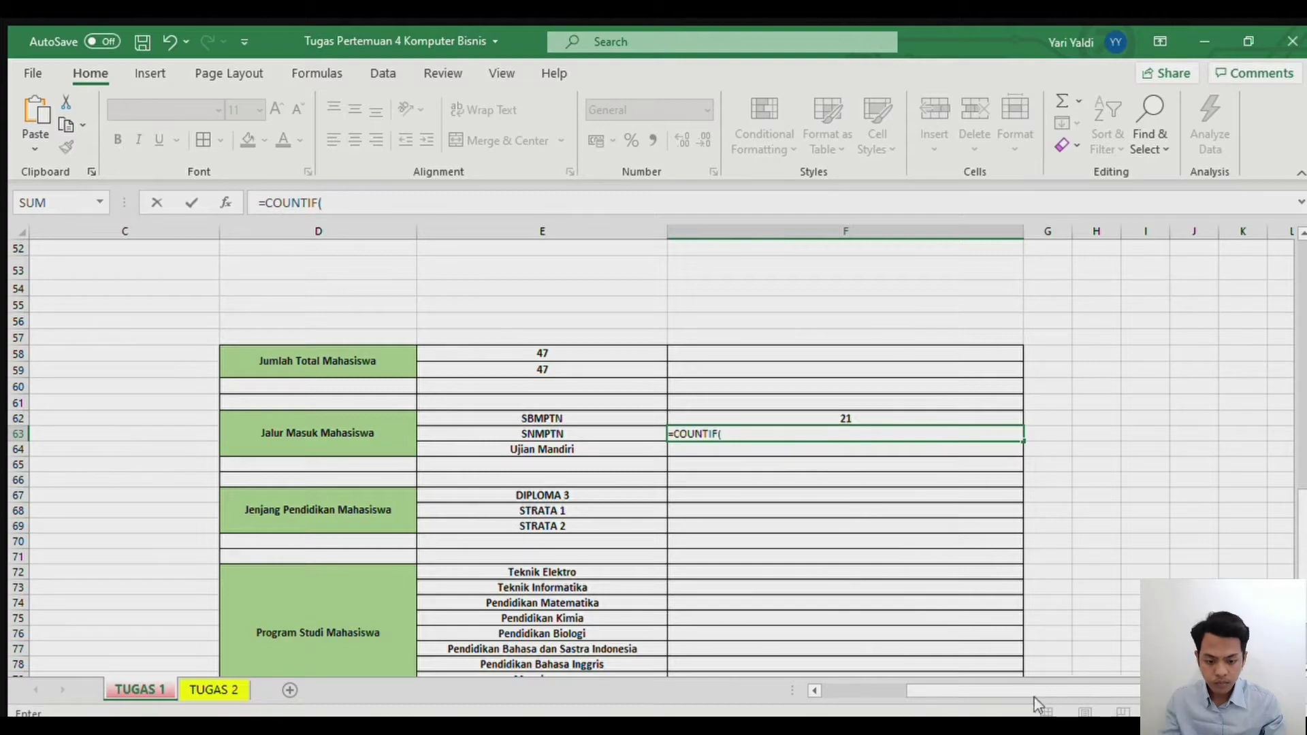
left_click_drag(996, 684, 887, 685)
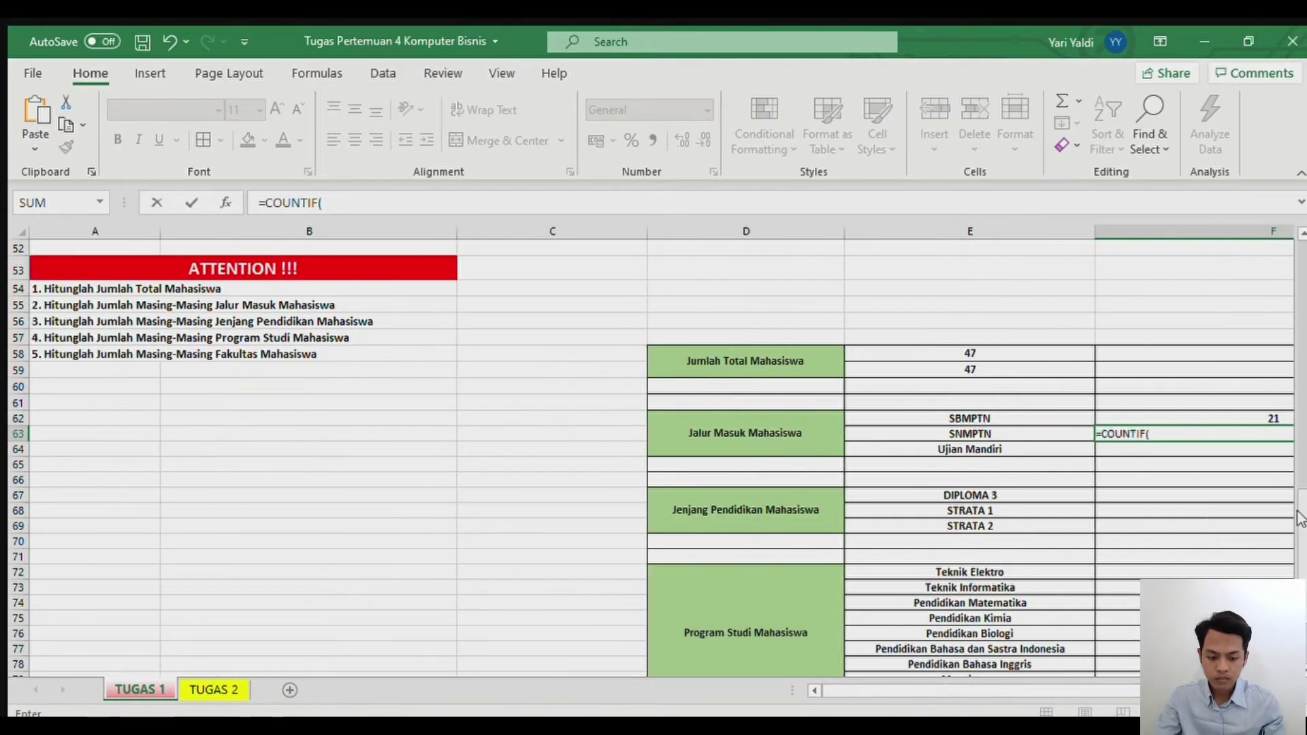
left_click_drag(1300, 534, 1291, 247)
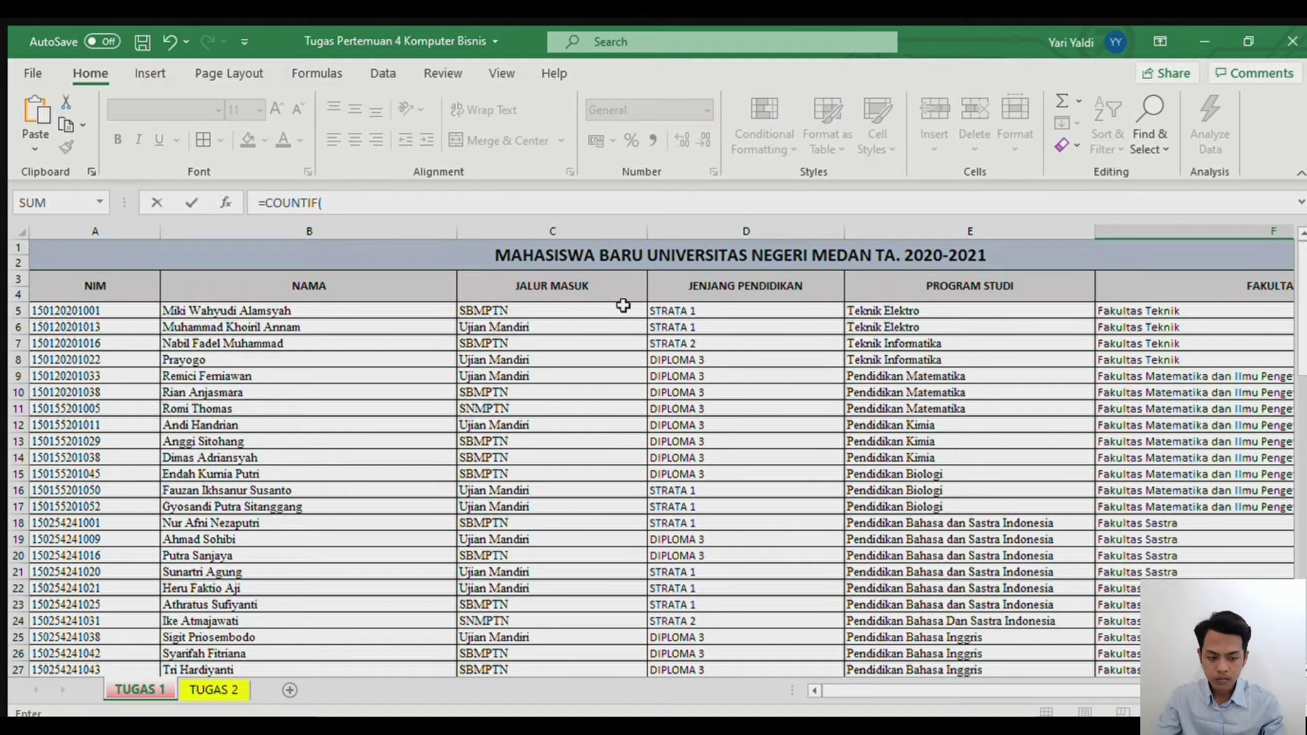
left_click_drag(620, 310, 543, 606)
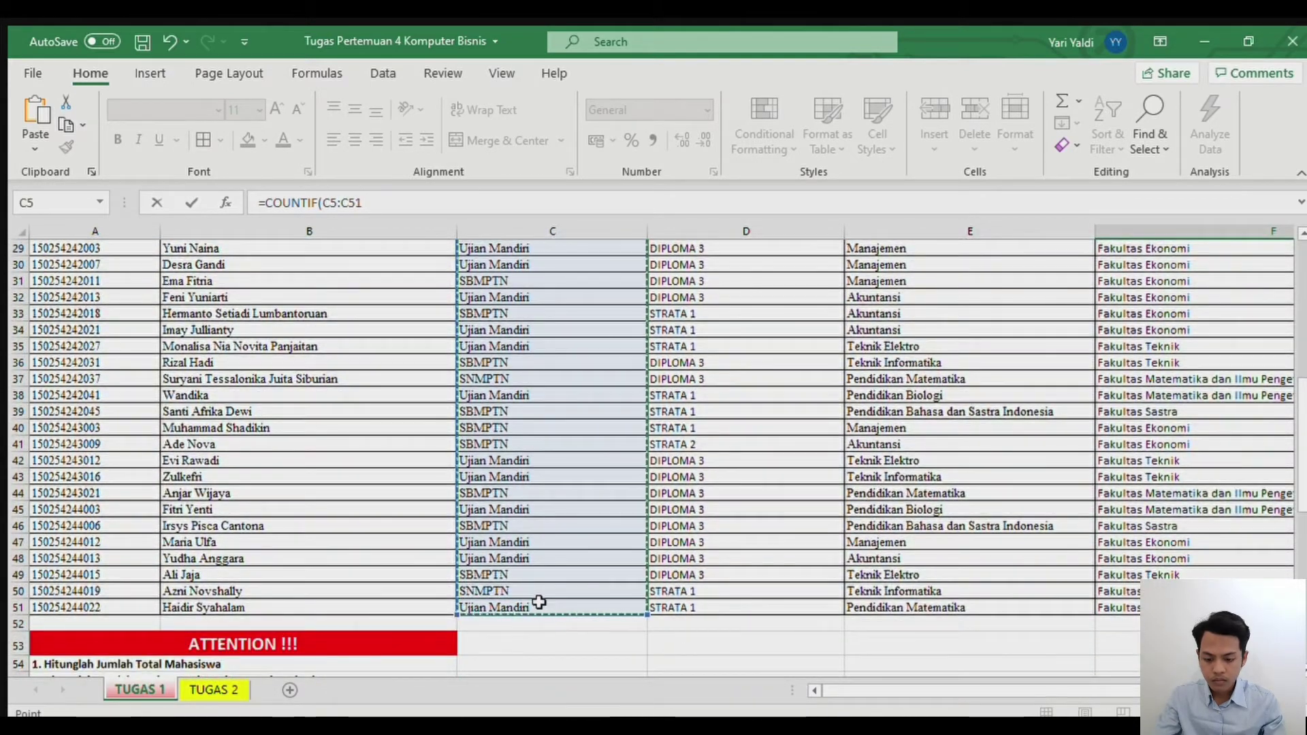
type(";")
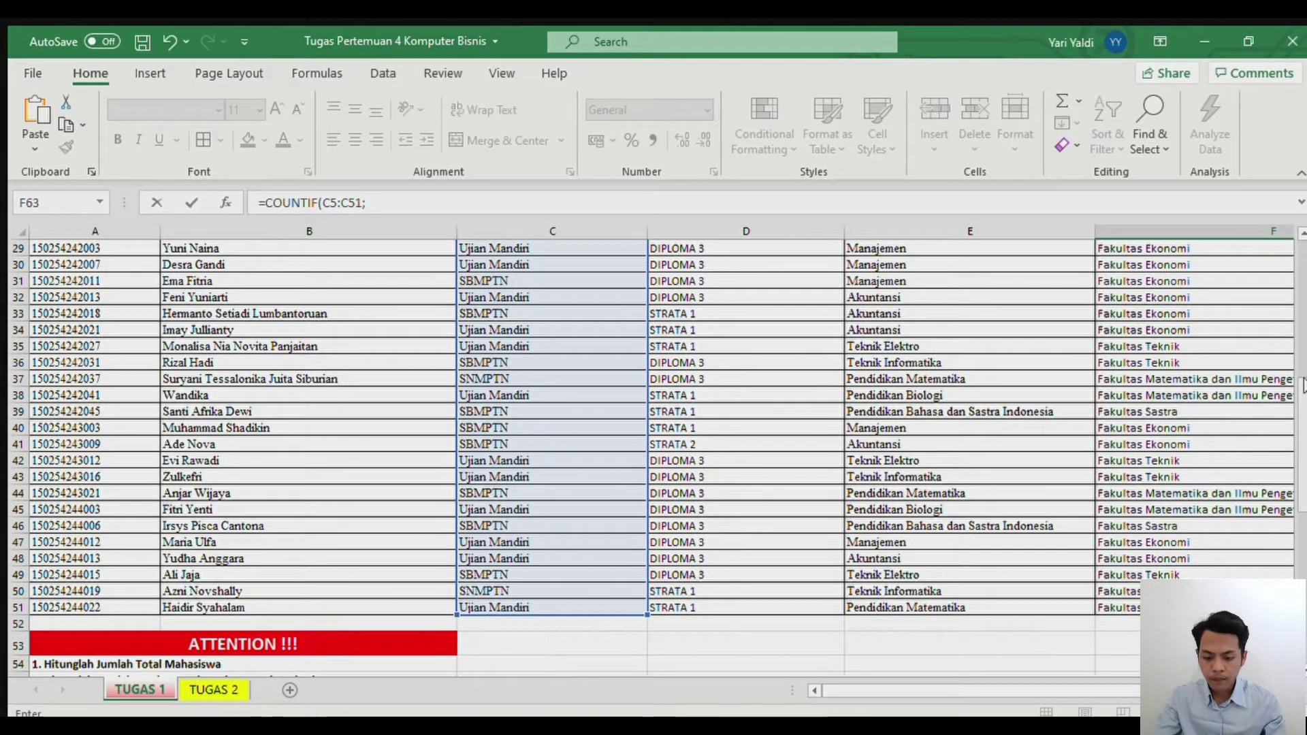
left_click_drag(1303, 389, 1302, 482)
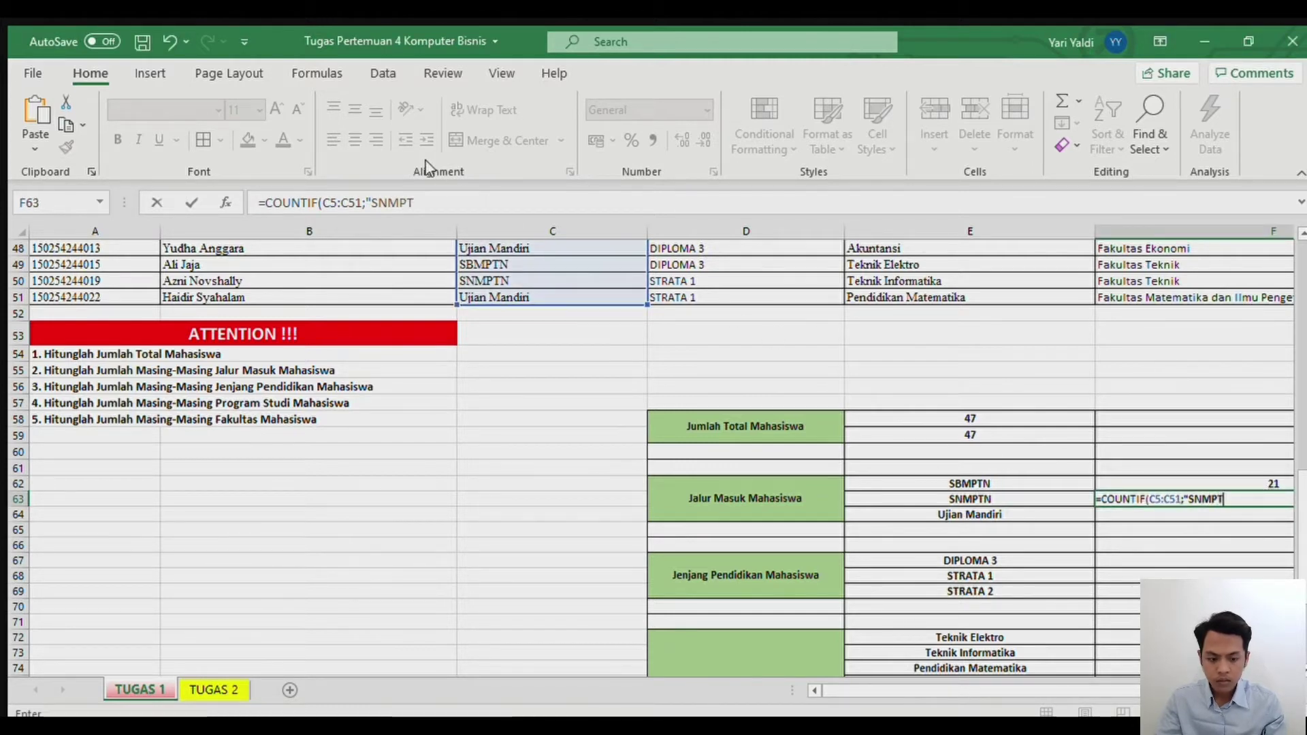
type("N")
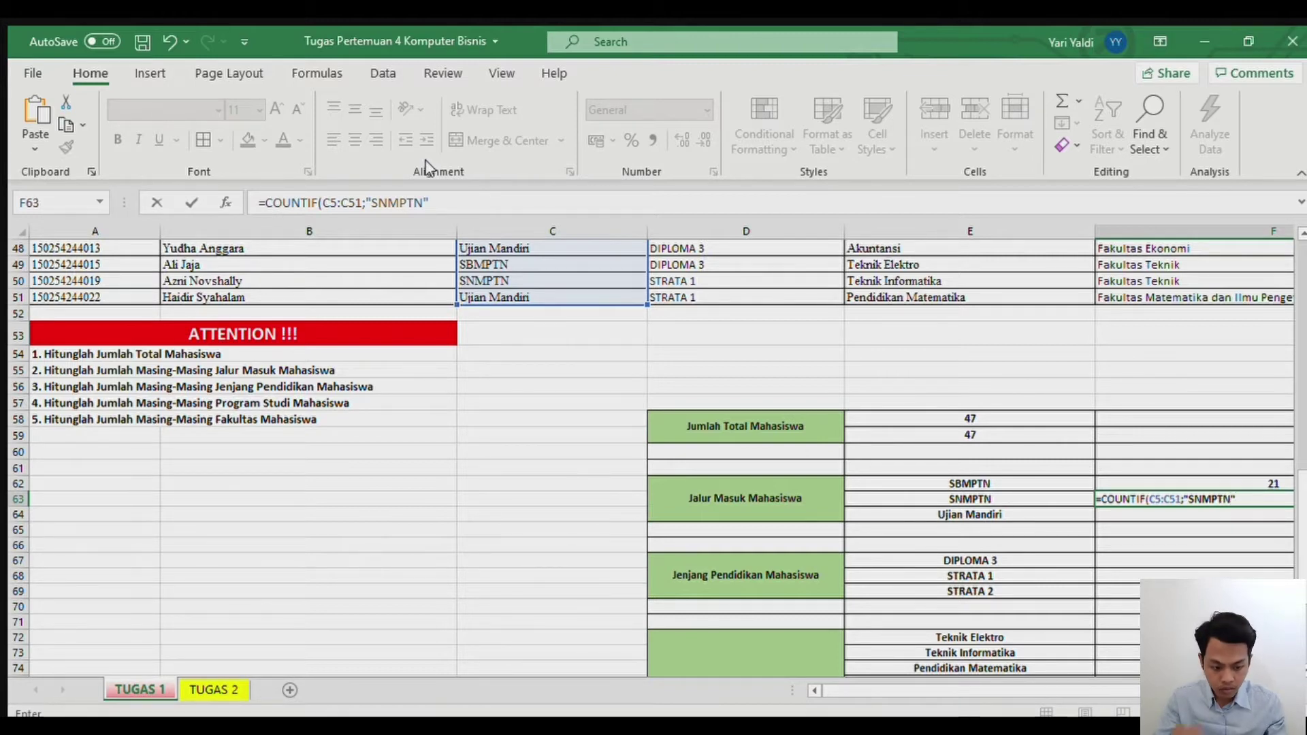
key("Return")
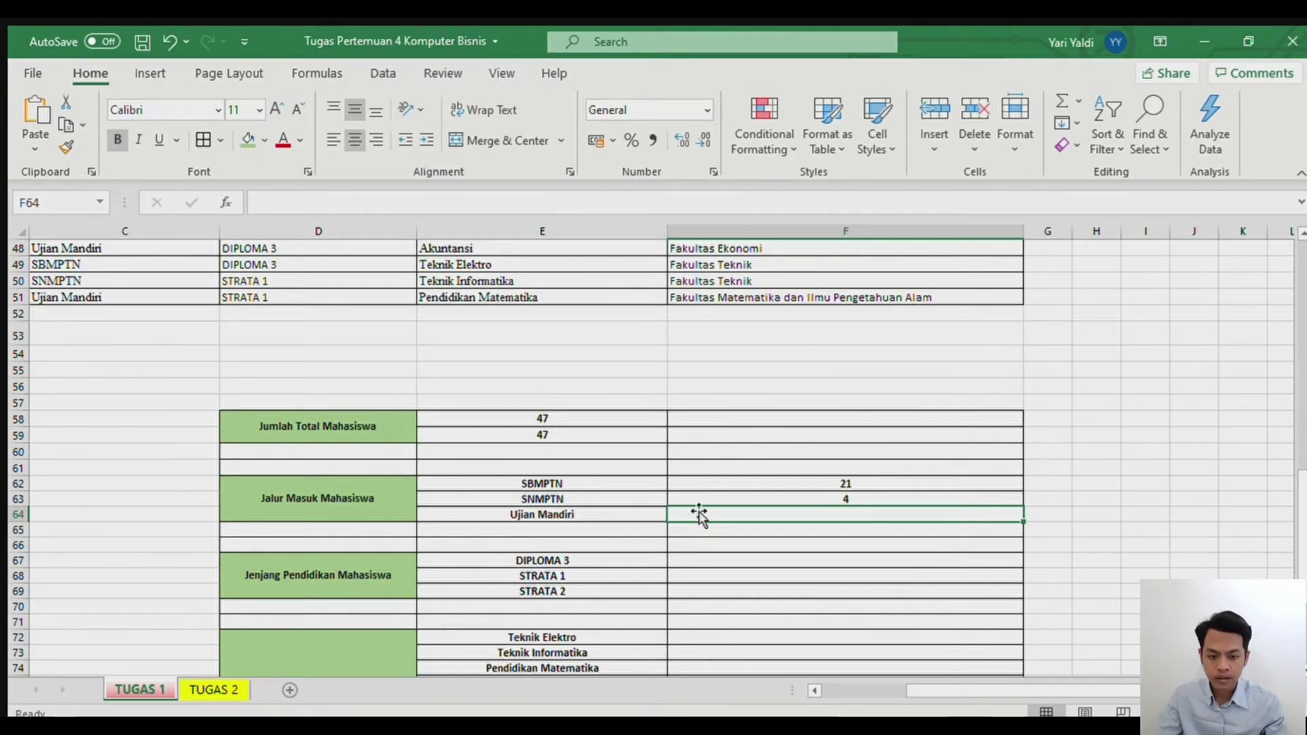
key("Up")
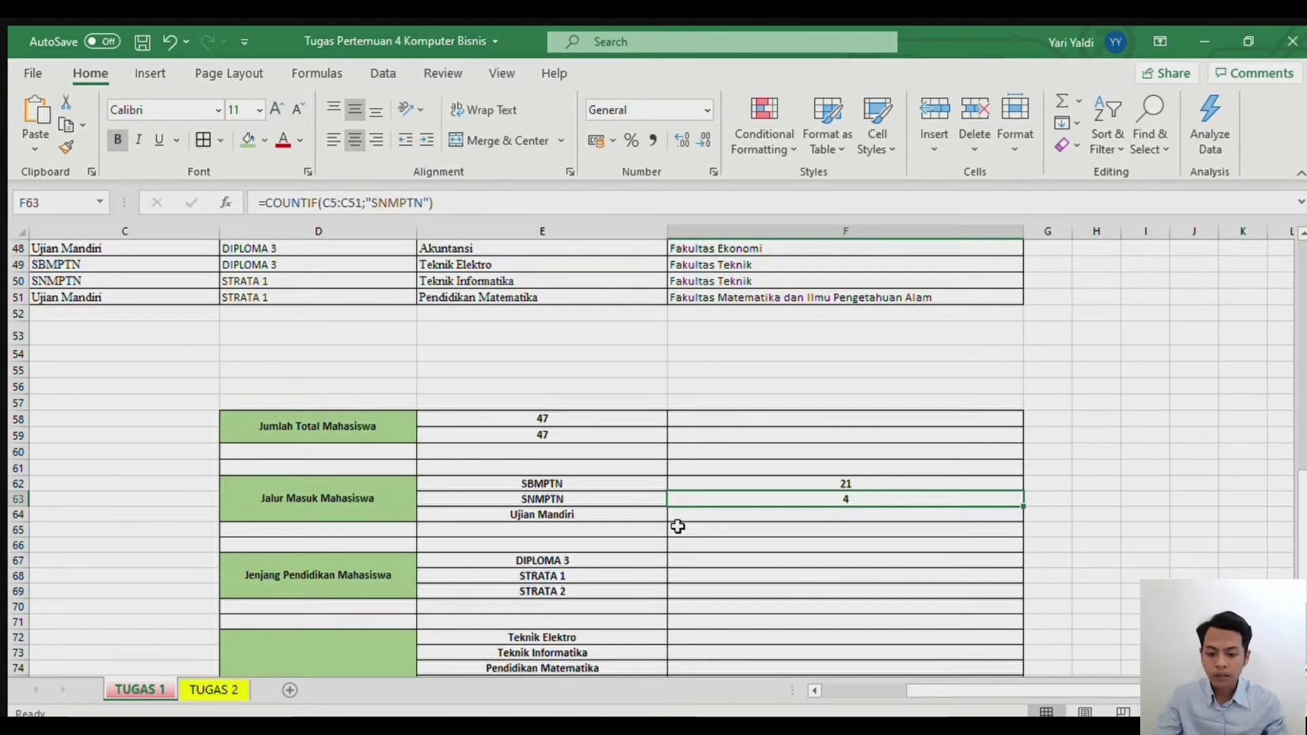
Step: Count the Ujian Mandiri students in F64 with a COUNTIF over C5:C51, using cell E64 as the criterion
key("Down")
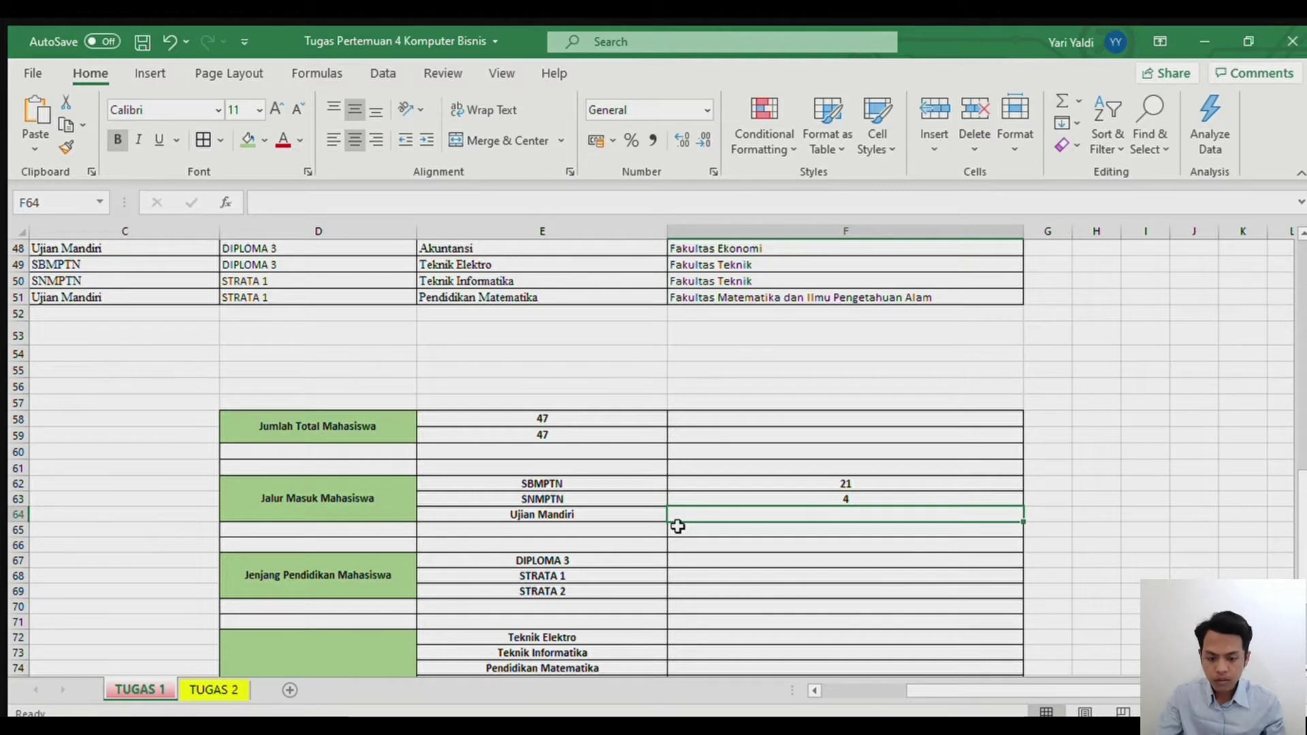
type("=CO")
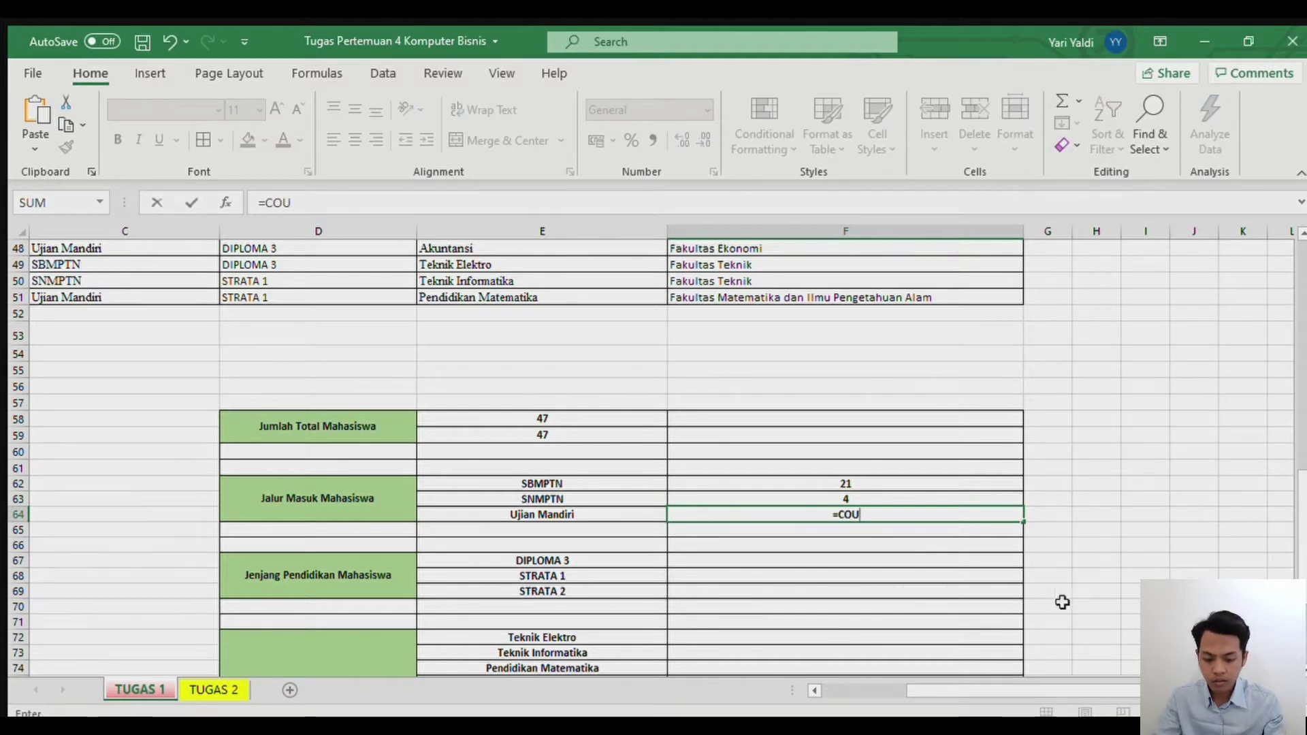
type("UNTIF(")
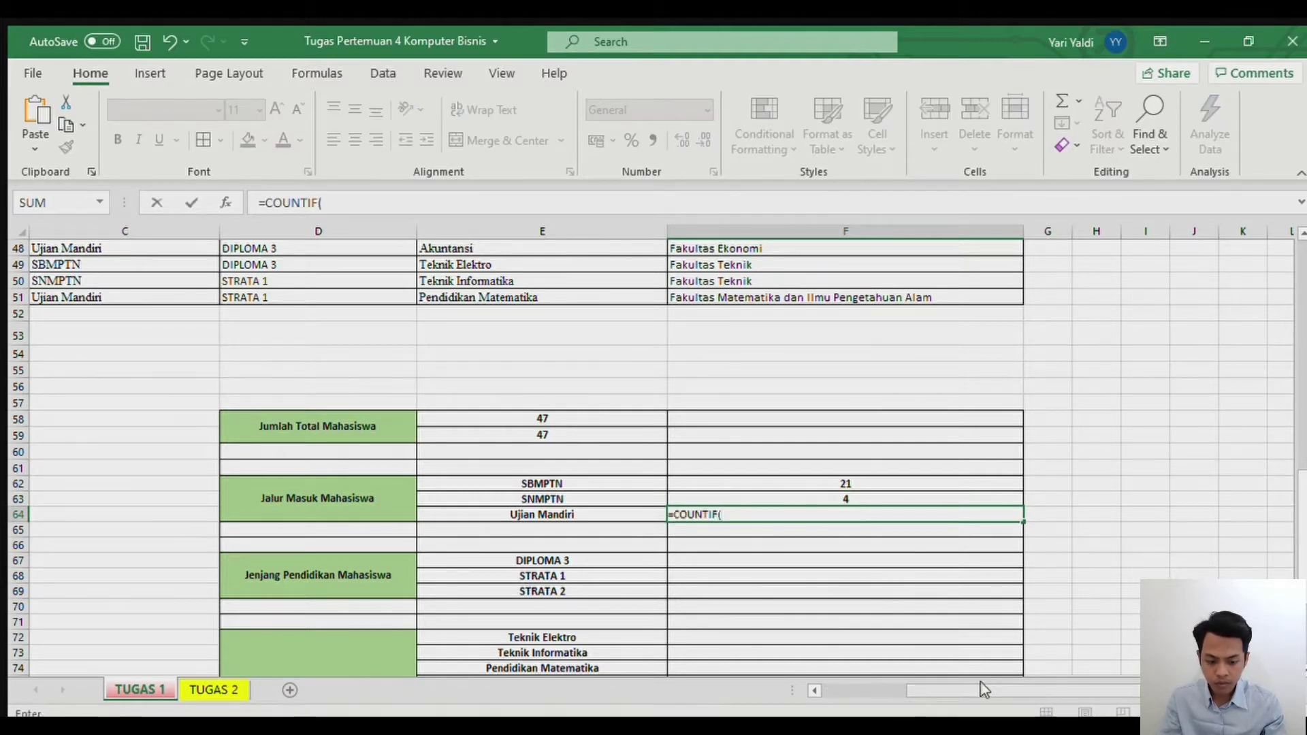
left_click_drag(992, 690, 830, 689)
left_click_drag(1300, 569, 1300, 340)
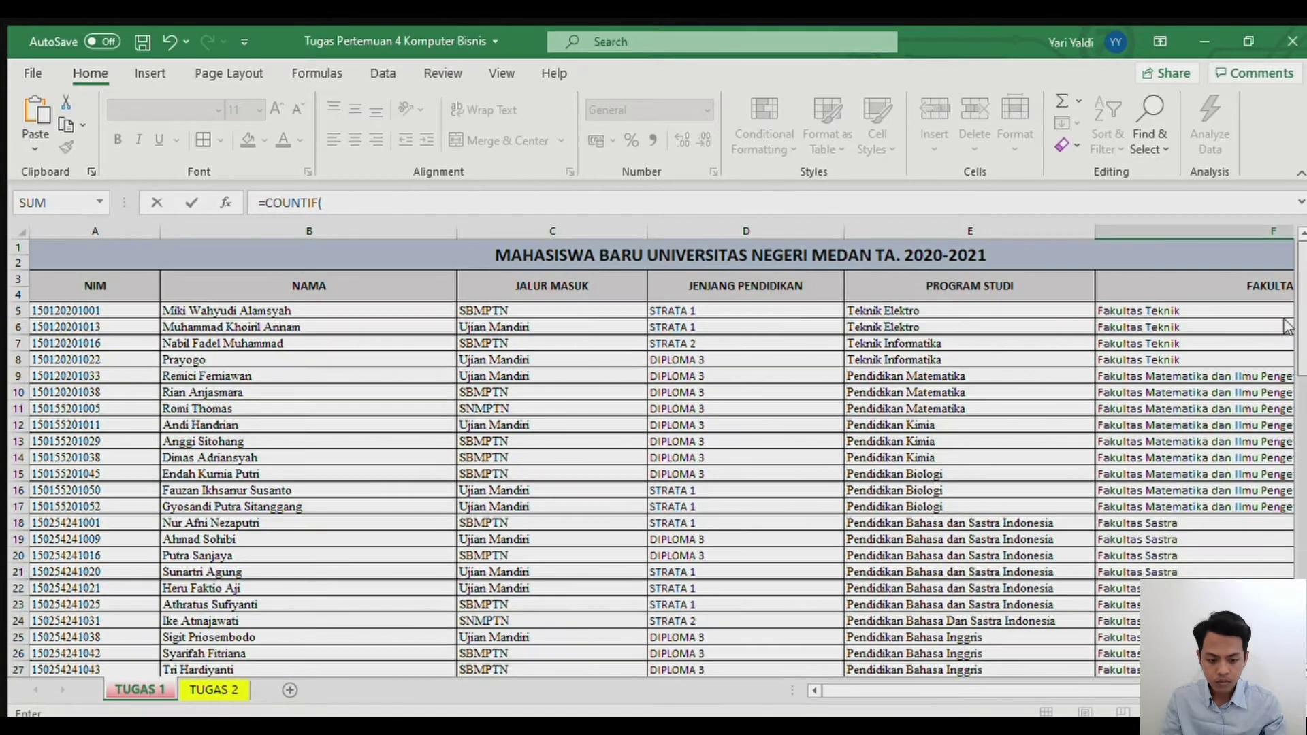
left_click_drag(581, 312, 489, 714)
type(";")
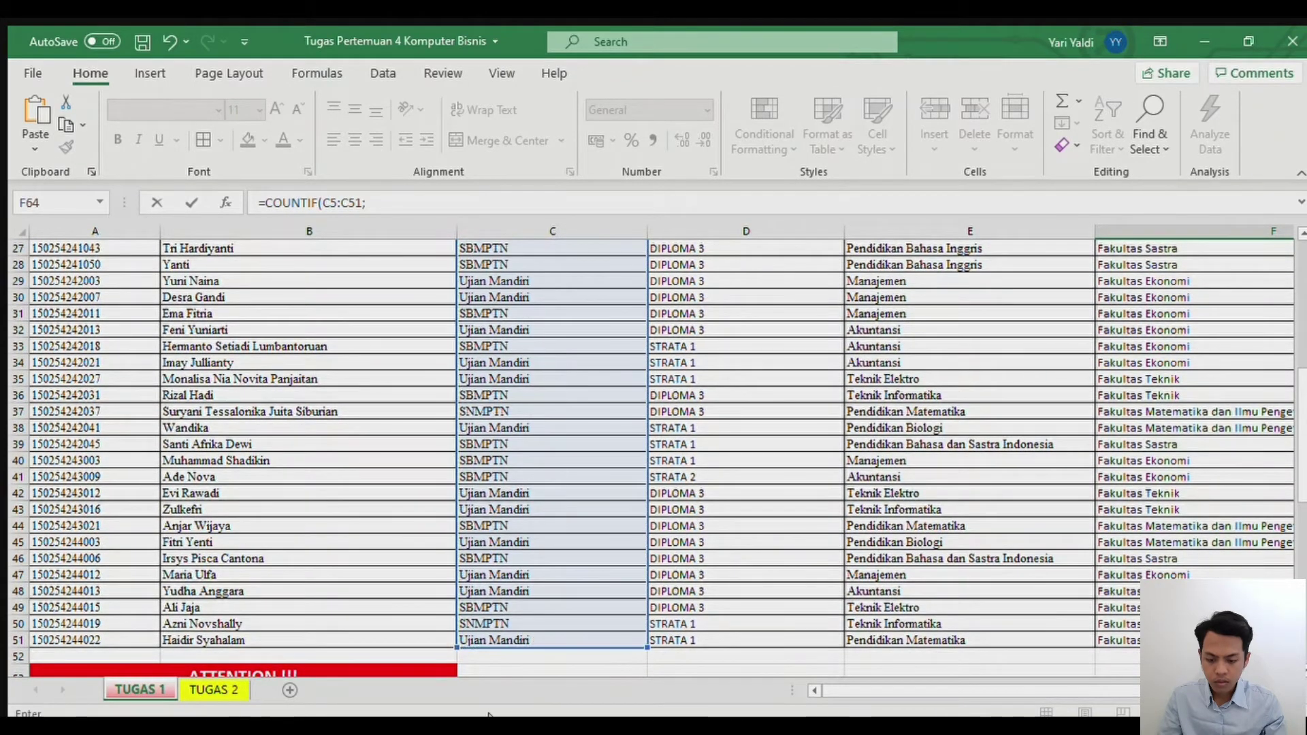
left_click_drag(1301, 478, 1302, 632)
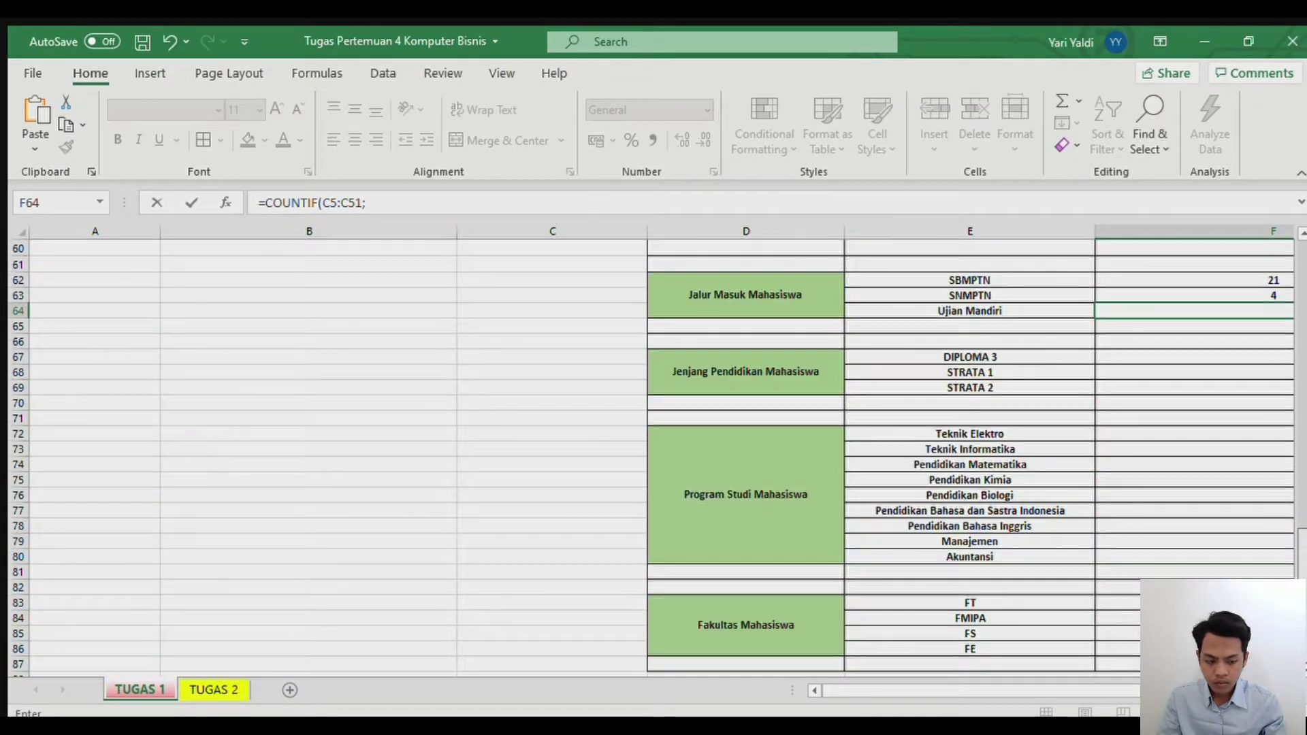
scroll(1149, 496, "up", 3)
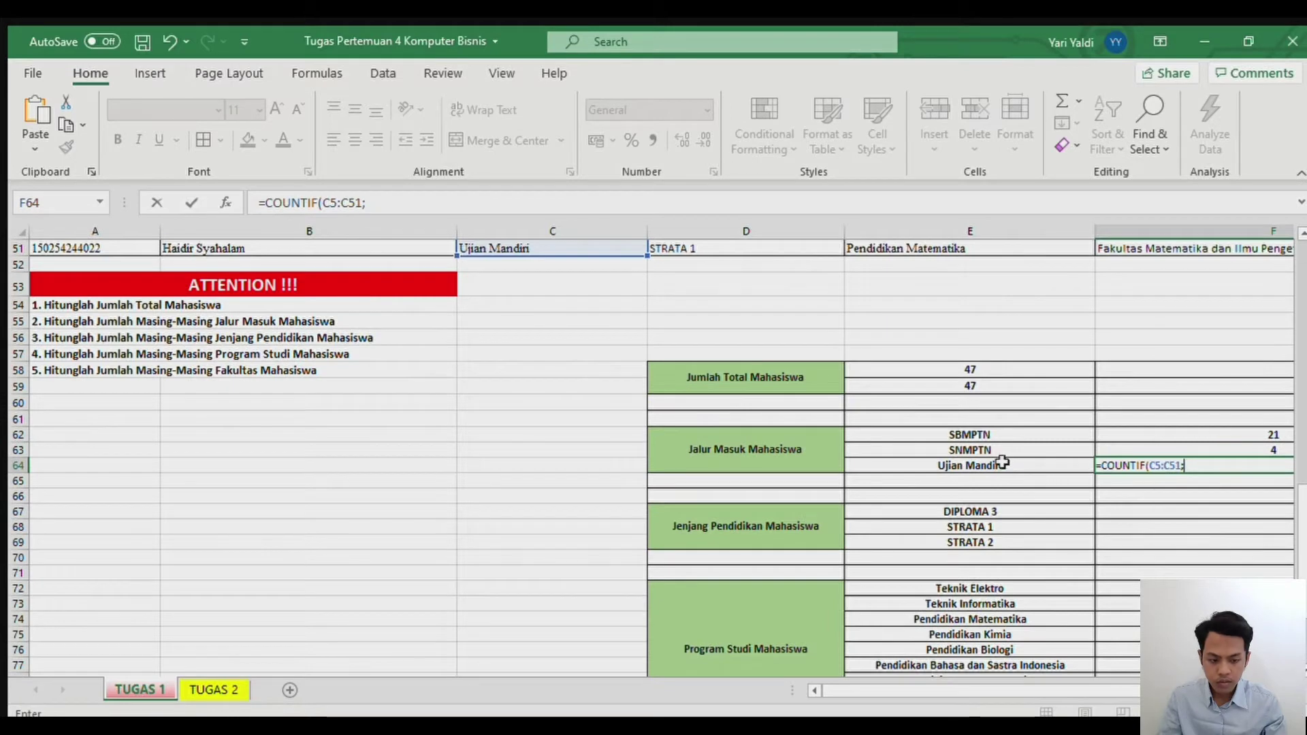
left_click(996, 465)
key("Return")
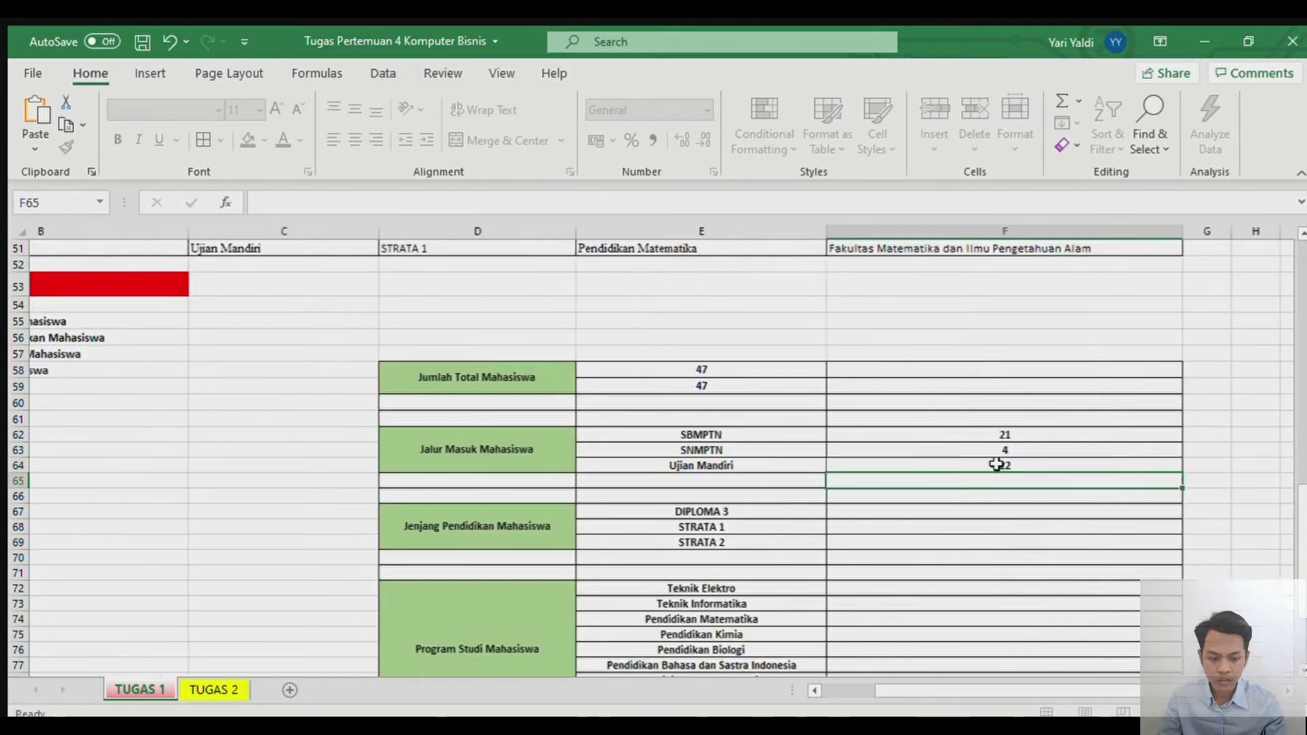
Step: Total the three Jalur Masuk counts in F65 with a SUM of F62:F64
key("Return")
key("Up")
type("=SUM(")
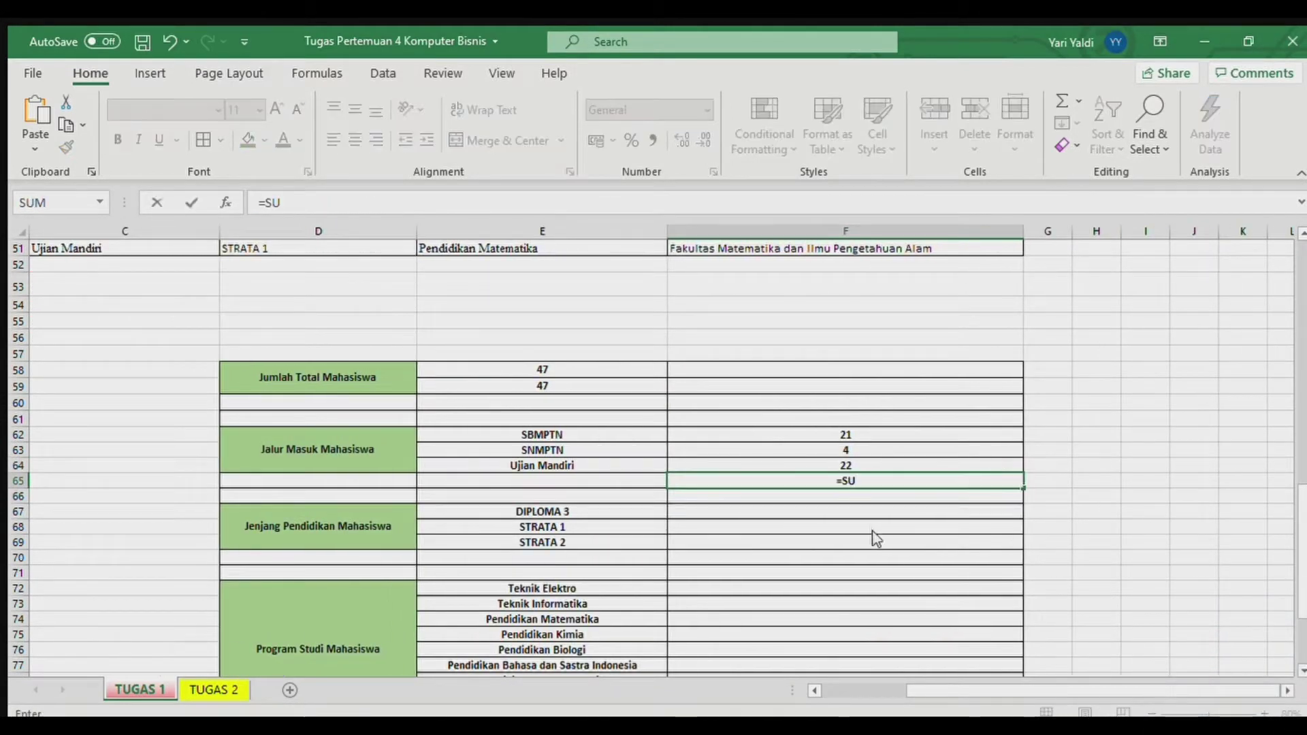
left_click_drag(832, 434, 832, 469)
key("Return")
key("Up")
key("Up")
key("Up")
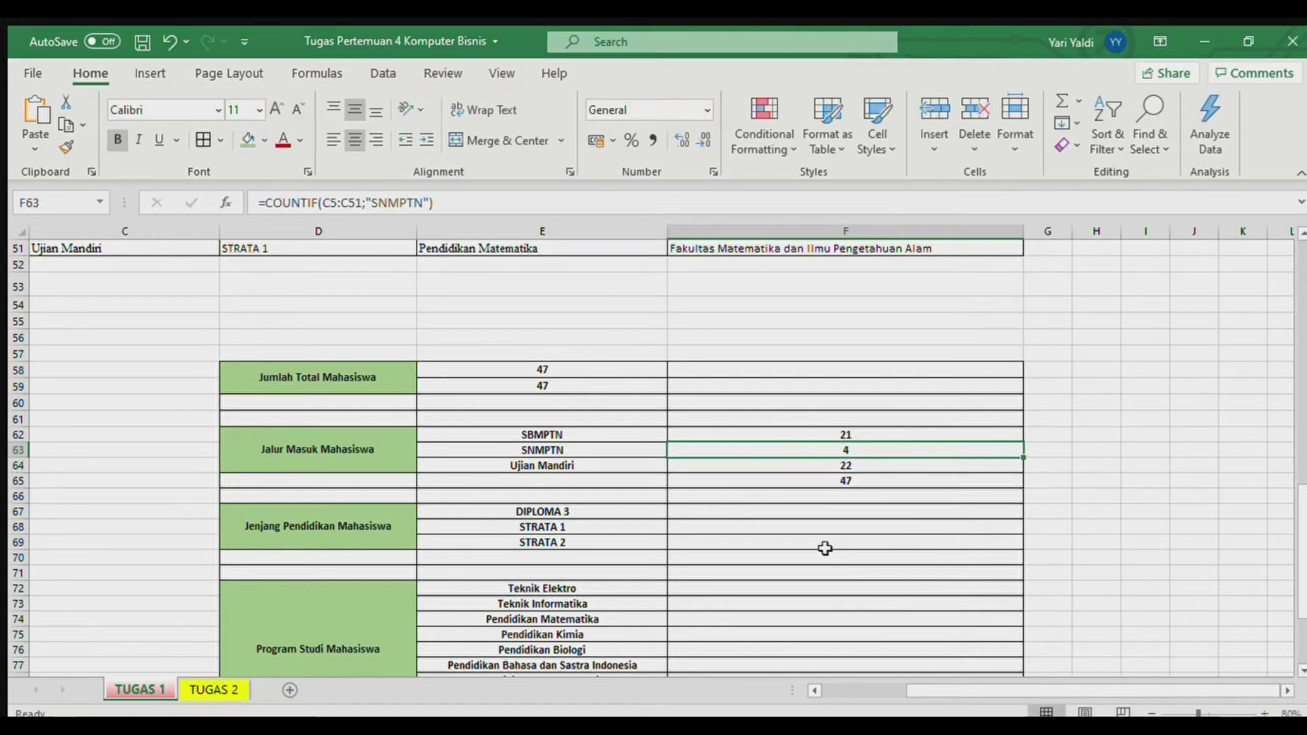
Step: Count the DIPLOMA 3 students in F67 with a COUNTIF over D5:D51, using cell E67 as the criterion
left_click_drag(986, 691, 943, 698)
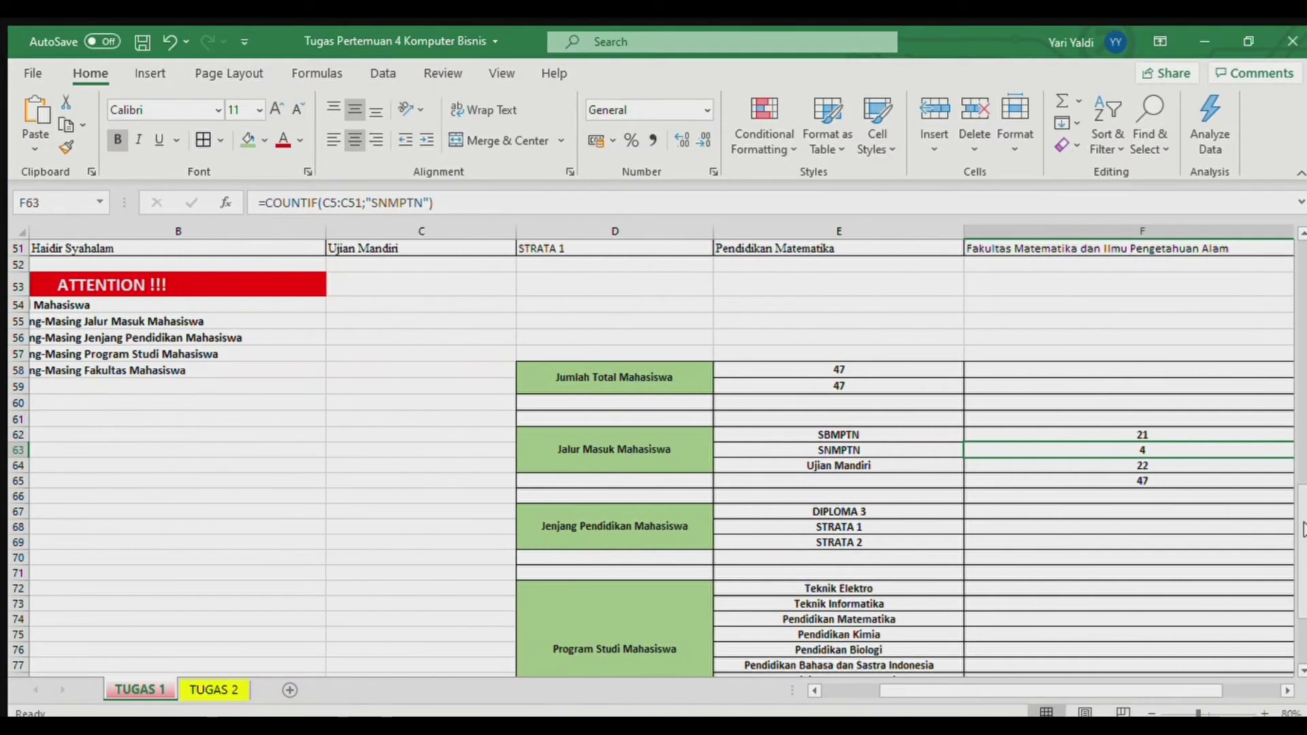
left_click_drag(1302, 551, 1298, 518)
left_click(1065, 441)
type("=COUNTIF(")
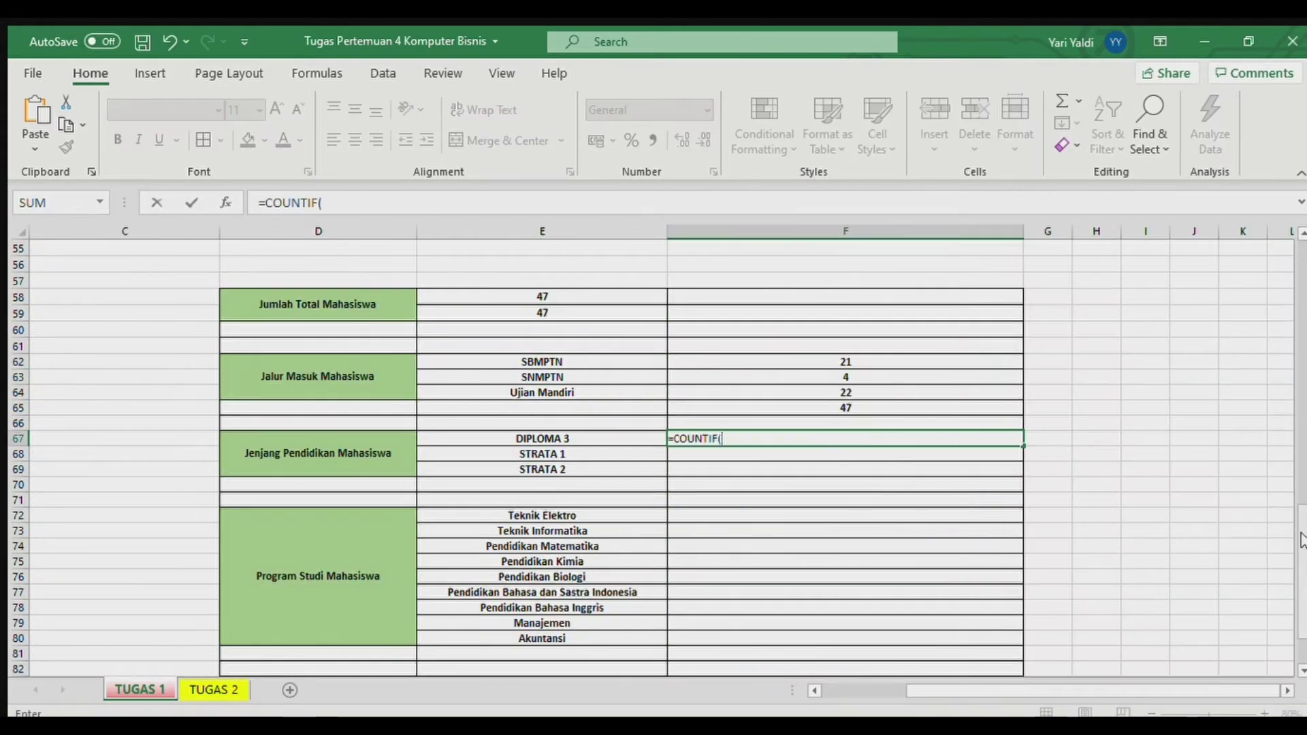
scroll(854, 505, "up", 18)
left_click_drag(340, 307, 329, 647)
type(";")
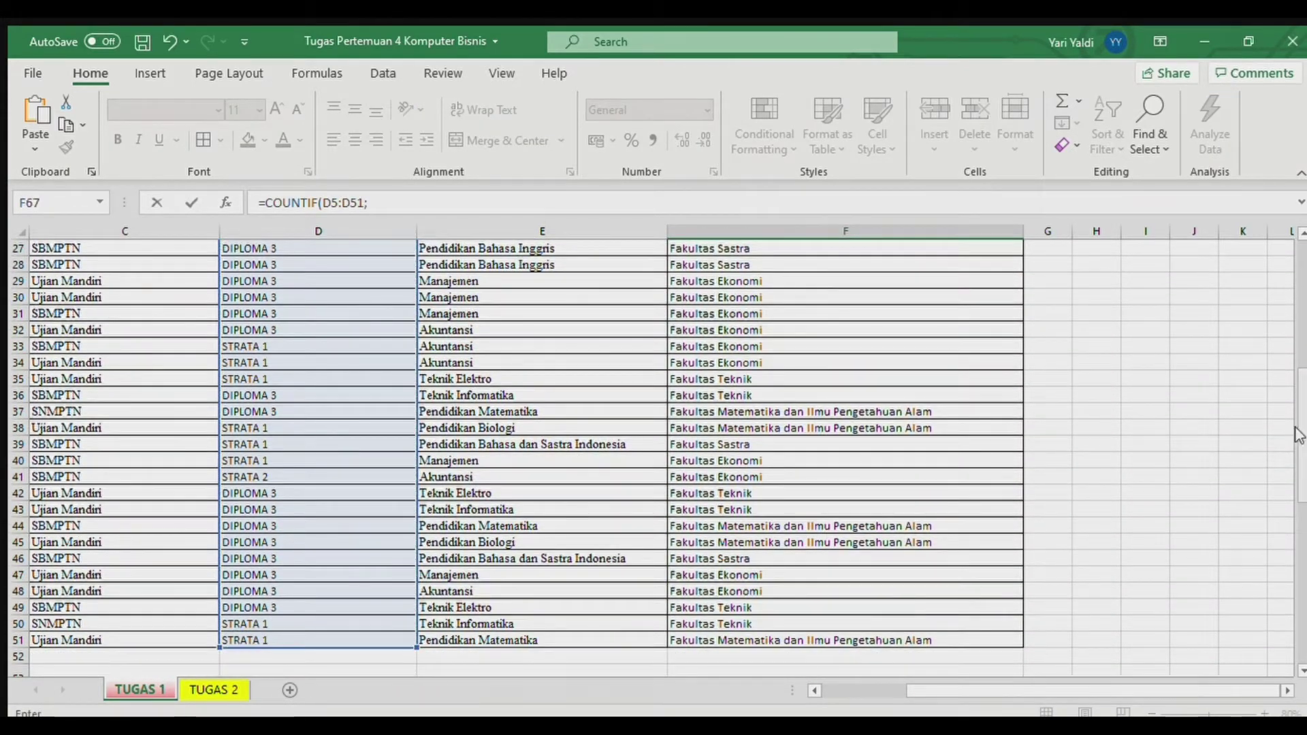
scroll(723, 475, "down", 12)
left_click(531, 439)
key("Return")
Step: Count the STRATA 1 students in F68 with =COUNTIF(D5:D51;E68), using the JENJANG PENDIDIKAN column as the range
type("=COUNTIF(")
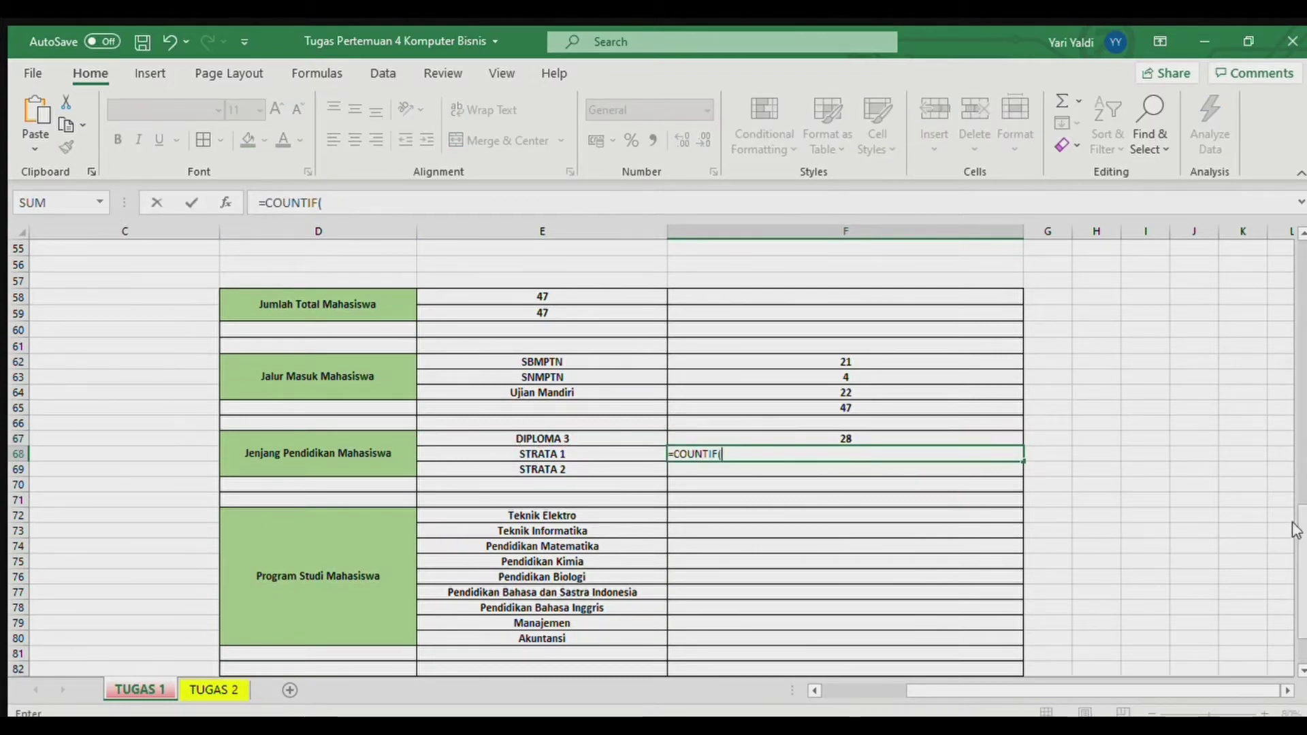
scroll(326, 315, "up", 18)
left_click_drag(327, 315, 313, 642)
type(";")
scroll(801, 562, "down", 10)
left_click(530, 405)
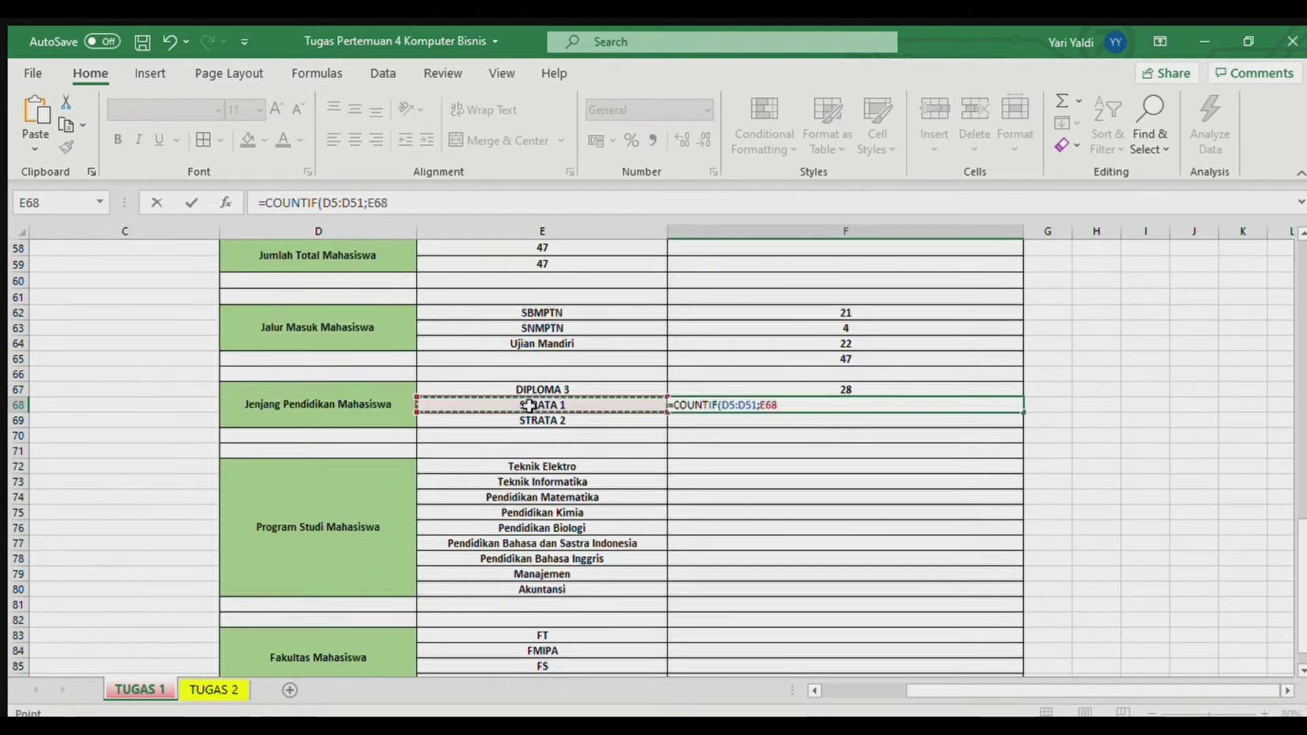
key("Return")
Step: Count the STRATA 2 students in F69 with a COUNTIF over D5:D51, using a STRATA 2 entry of that column as the criterion
type("=COUNTIF(")
scroll(371, 315, "up", 19)
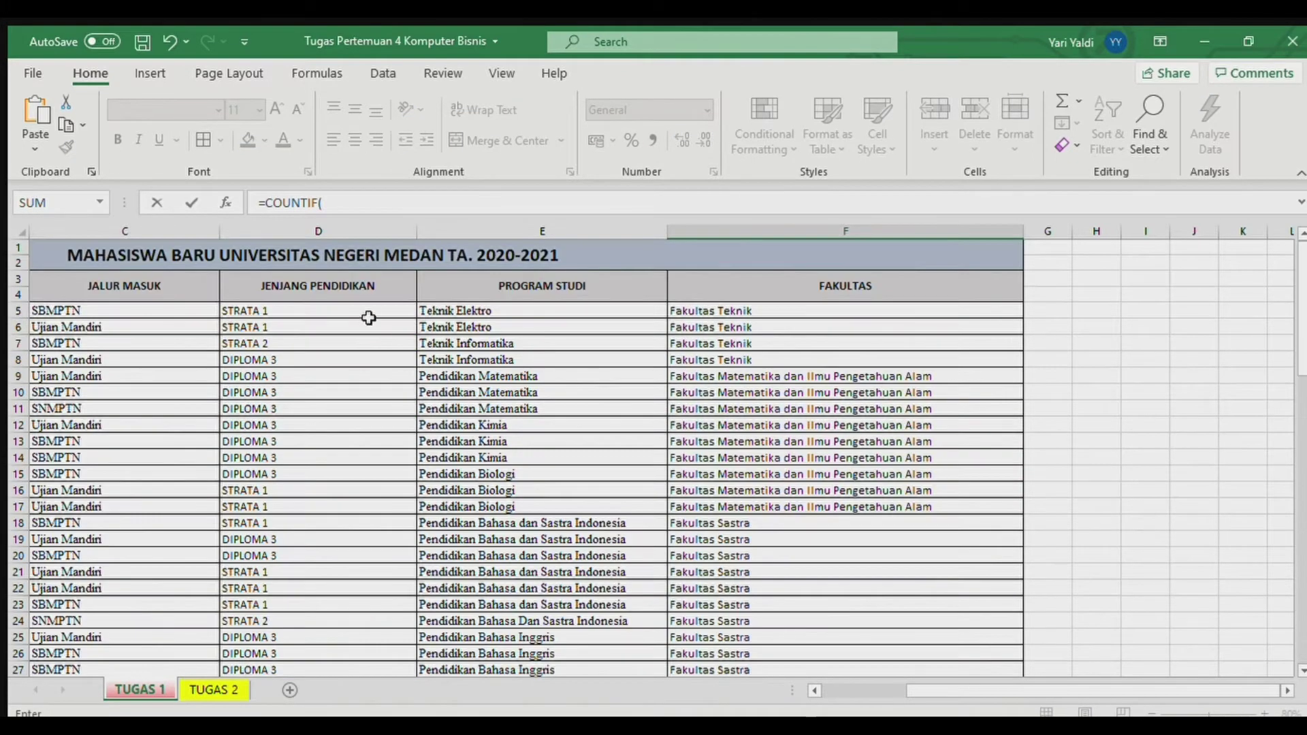
left_click_drag(370, 333, 313, 641)
type(";")
left_click(245, 476)
key("Return")
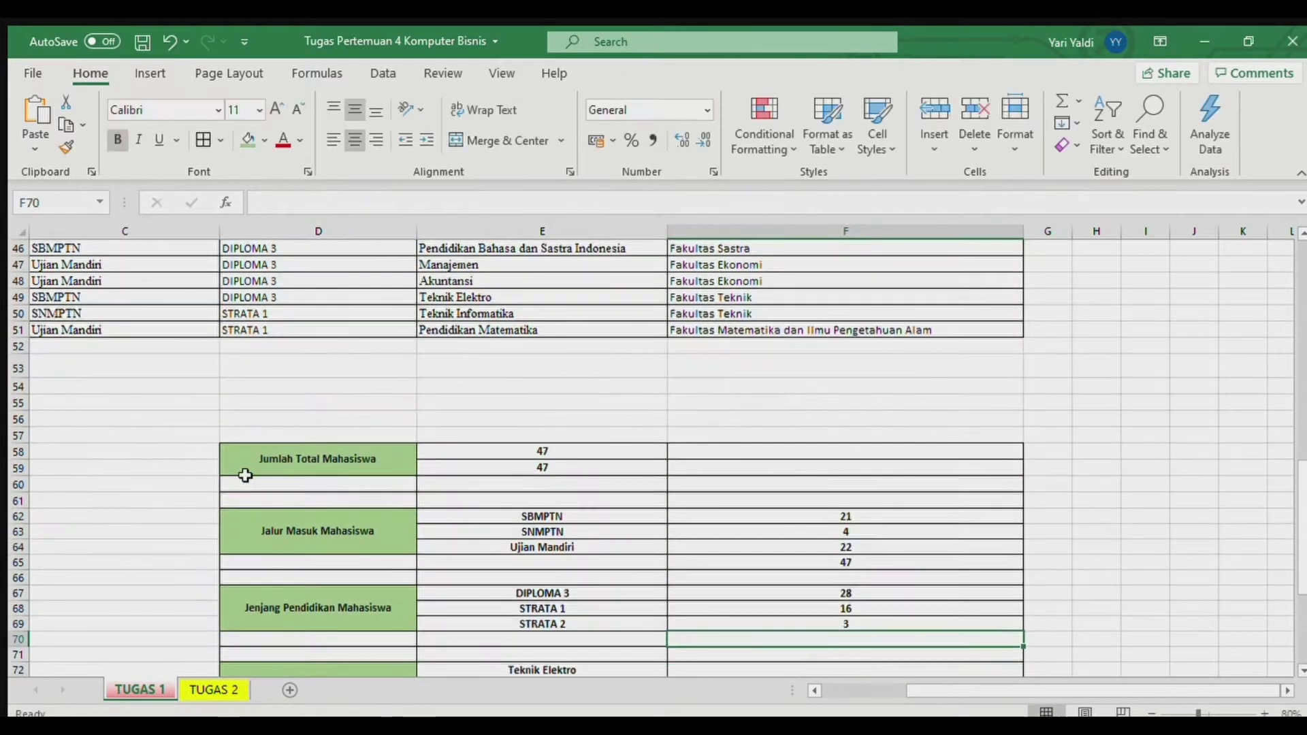
Step: Total the three Jenjang Pendidikan counts in F70 with a SUM of F67:F69
type("=SUM(")
left_click_drag(826, 586, 811, 624)
key("Return")
Step: Check the numbered instructions under ATTENTION !!! for the next count required
key("Down")
key("Down")
key("Down")
key("Down")
key("Down")
key("Down")
key("Down")
key("Down")
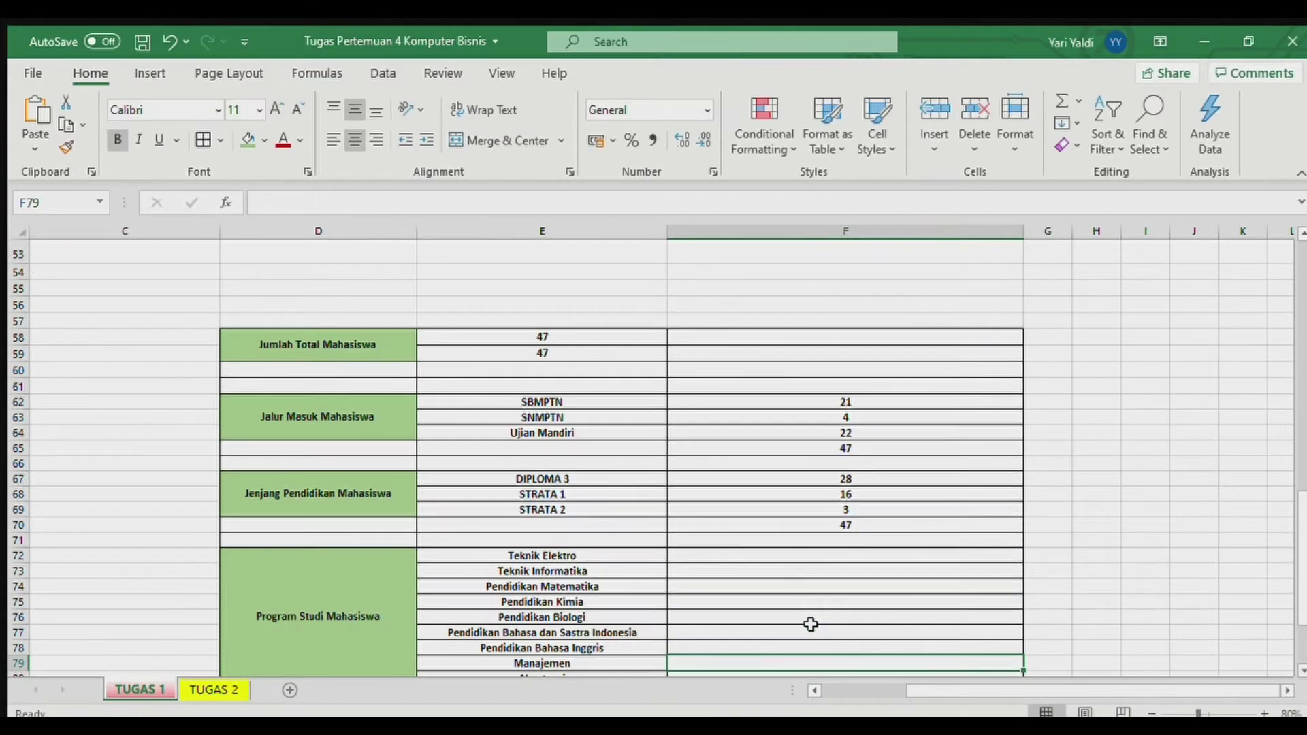
scroll(625, 573, "left", 3)
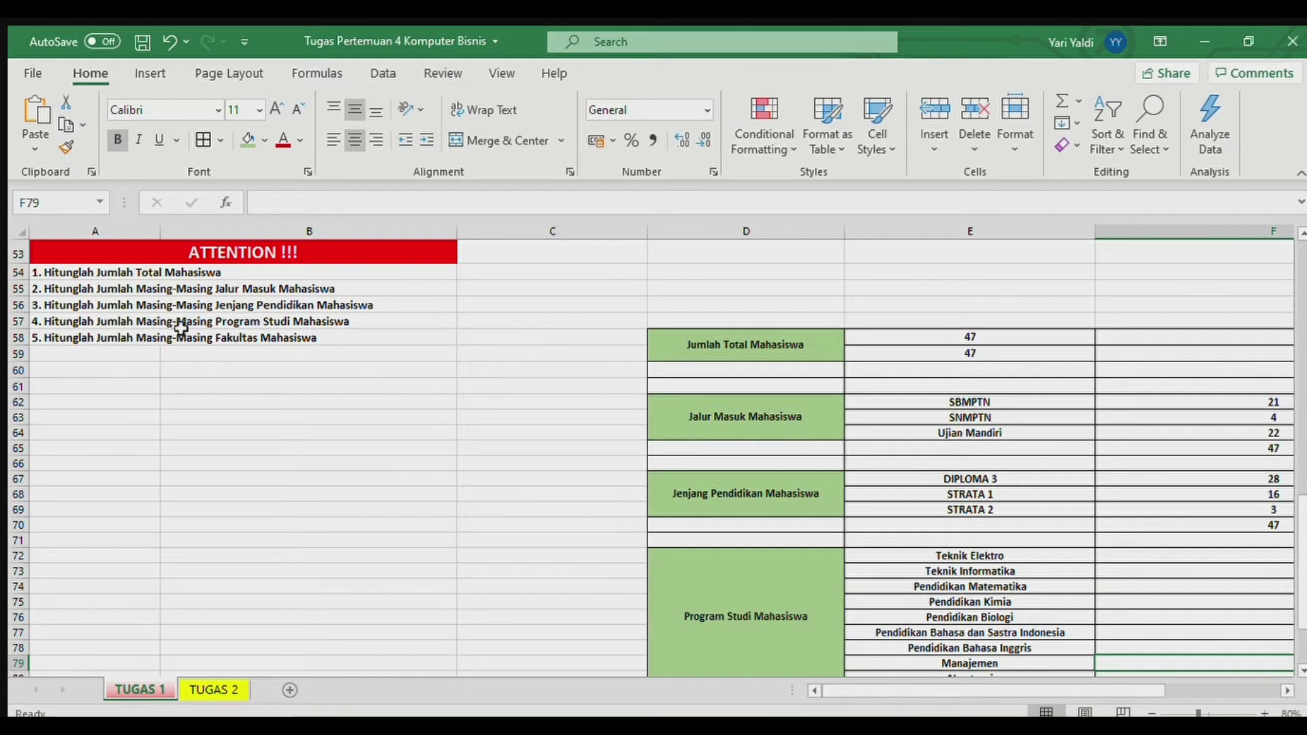
Step: Count the Teknik Elektro students in F72 with =COUNTIF(E5:E51;E72), using the PROGRAM STUDI column as the range
scroll(960, 597, "right", 3)
left_click(875, 555)
type("=COUNTIF(")
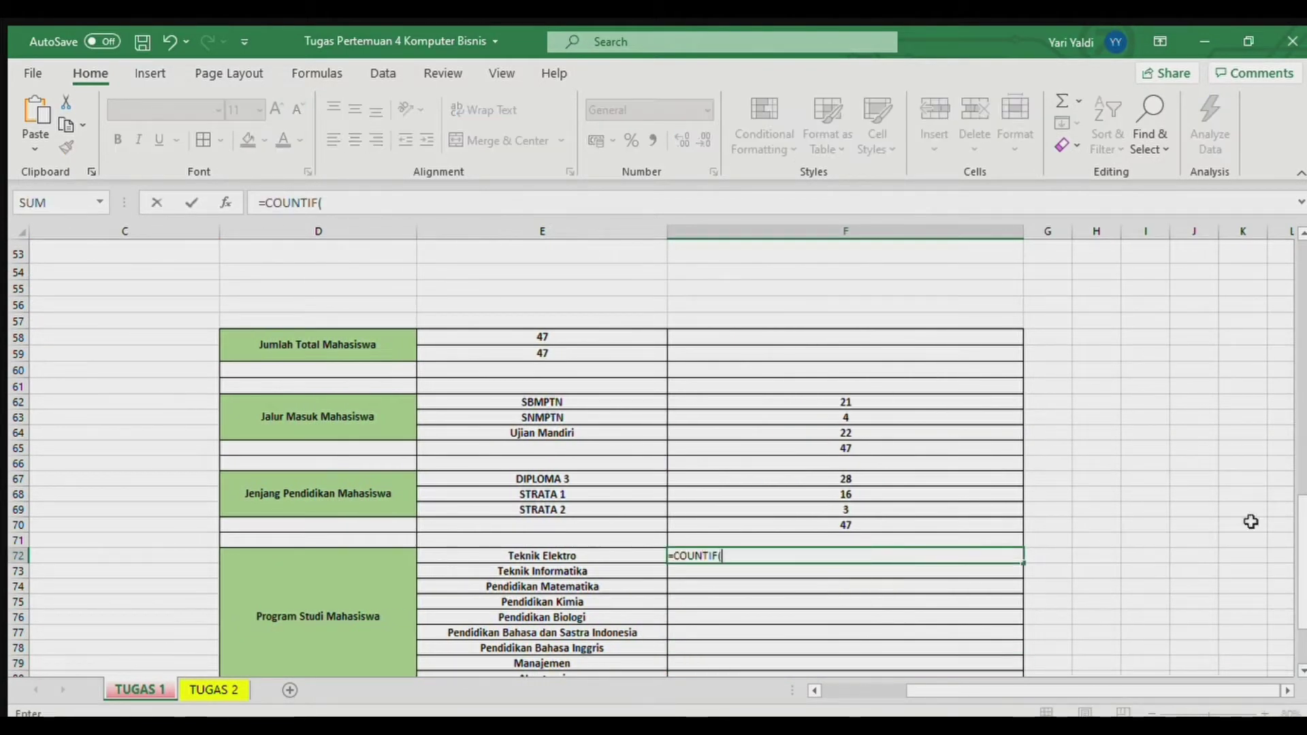
scroll(1251, 521, "left", 3)
scroll(875, 409, "up", 17)
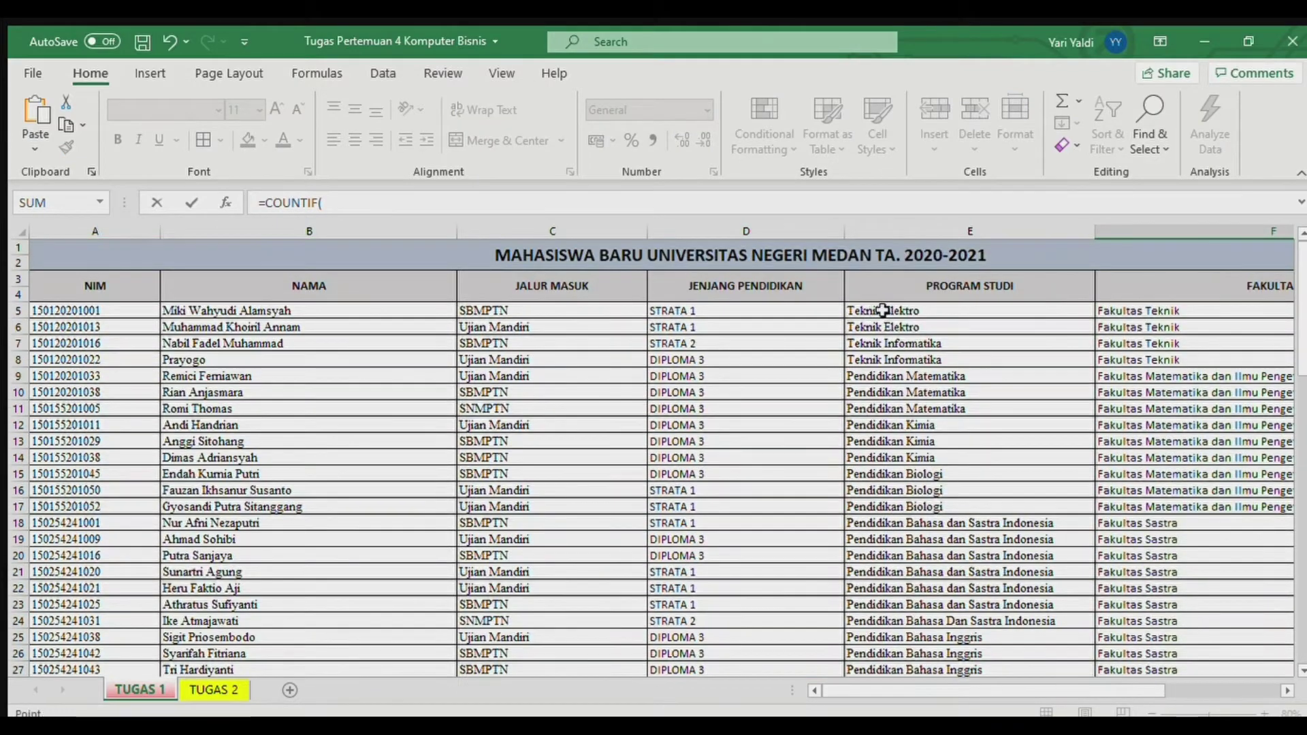
left_click_drag(876, 308, 905, 647)
type(";")
scroll(878, 653, "down", 11)
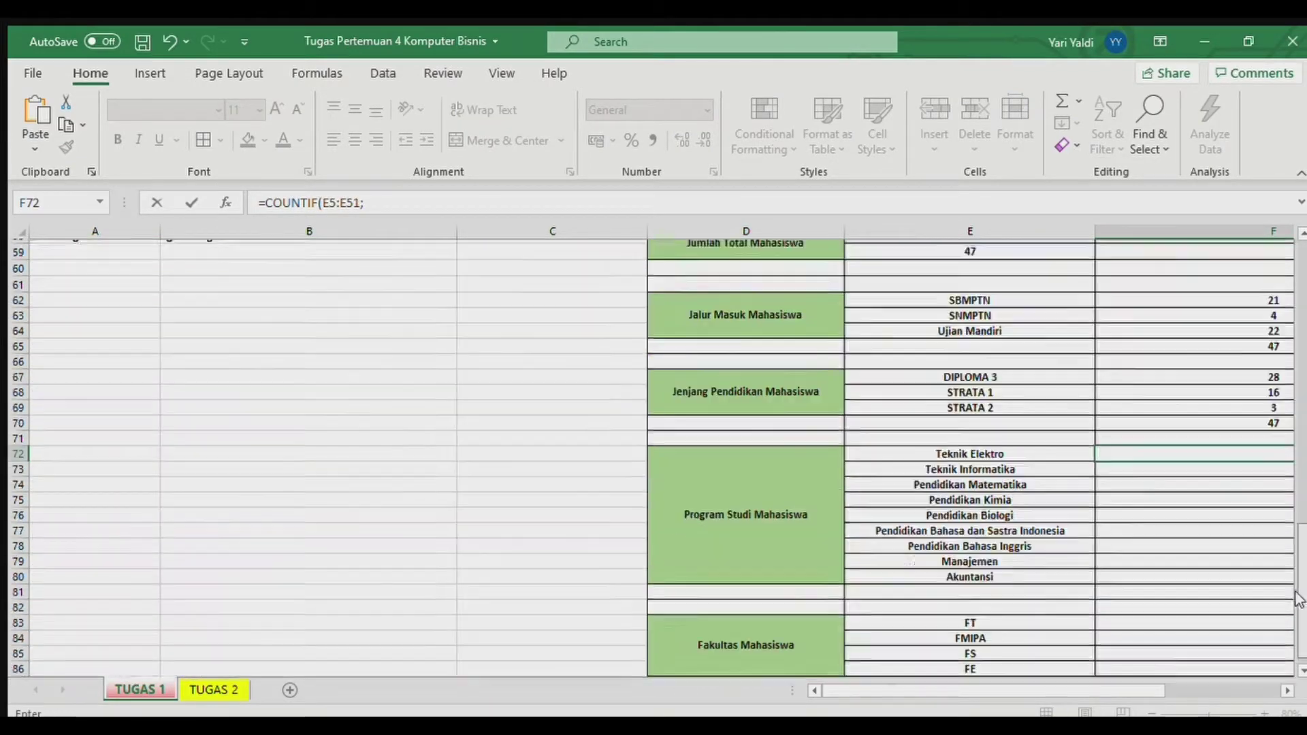
left_click(1012, 434)
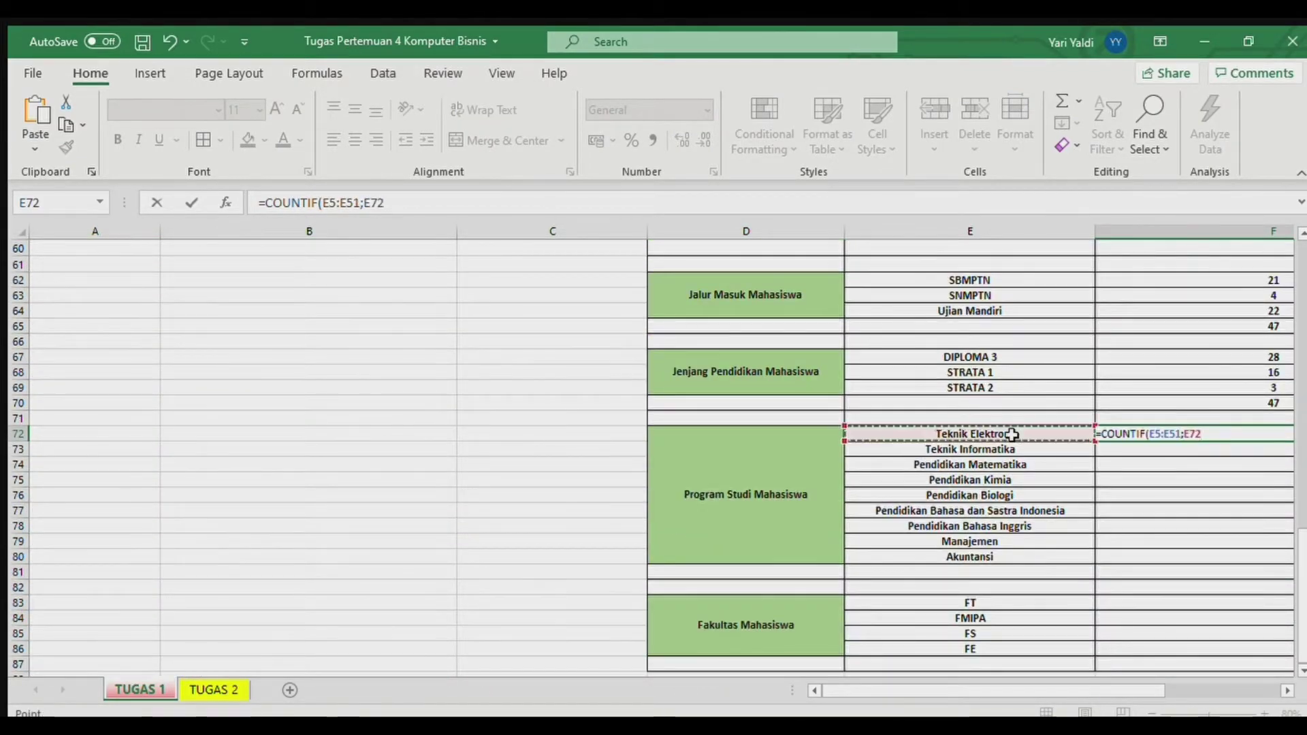
key("Return")
Step: Count the Teknik Informatika students in F73 with a COUNTIF over E5:E51, using cell E73 as the criterion
scroll(1012, 431, "right", 2)
type("=COUNTIF(")
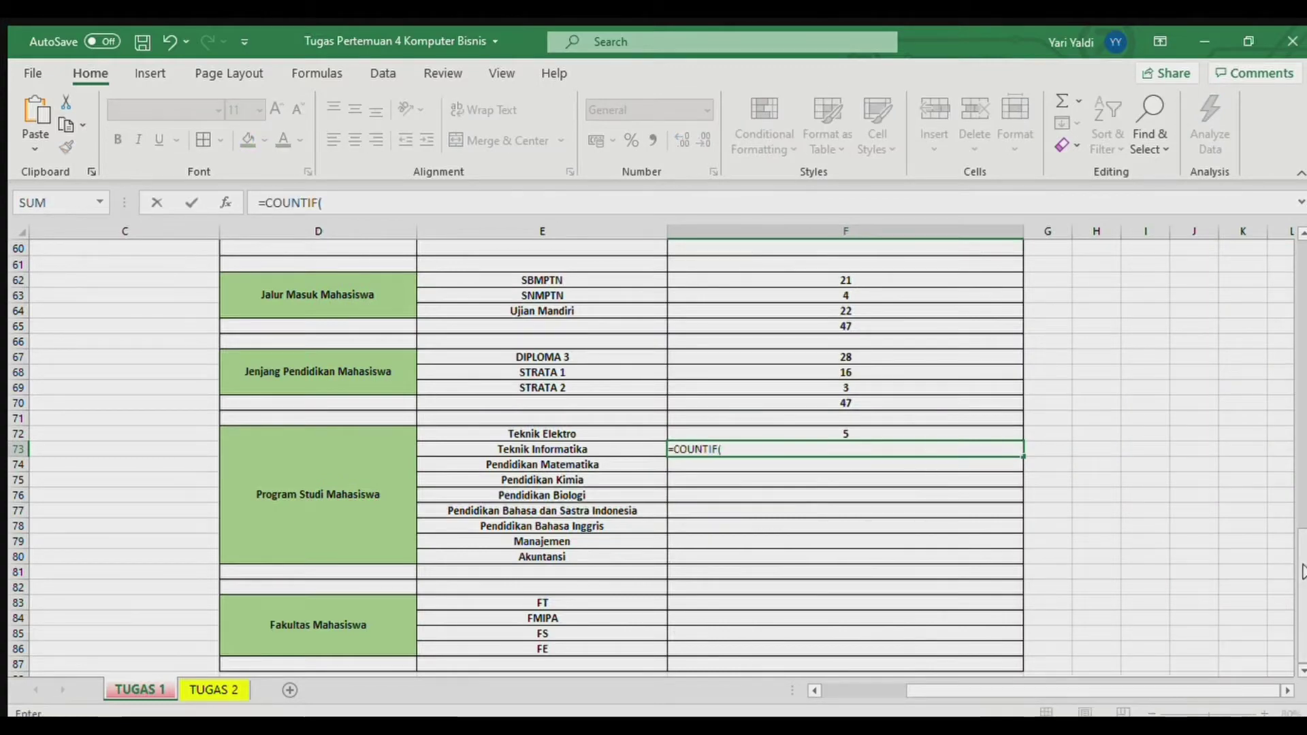
scroll(817, 408, "up", 20)
left_click_drag(507, 304, 512, 570)
type(";")
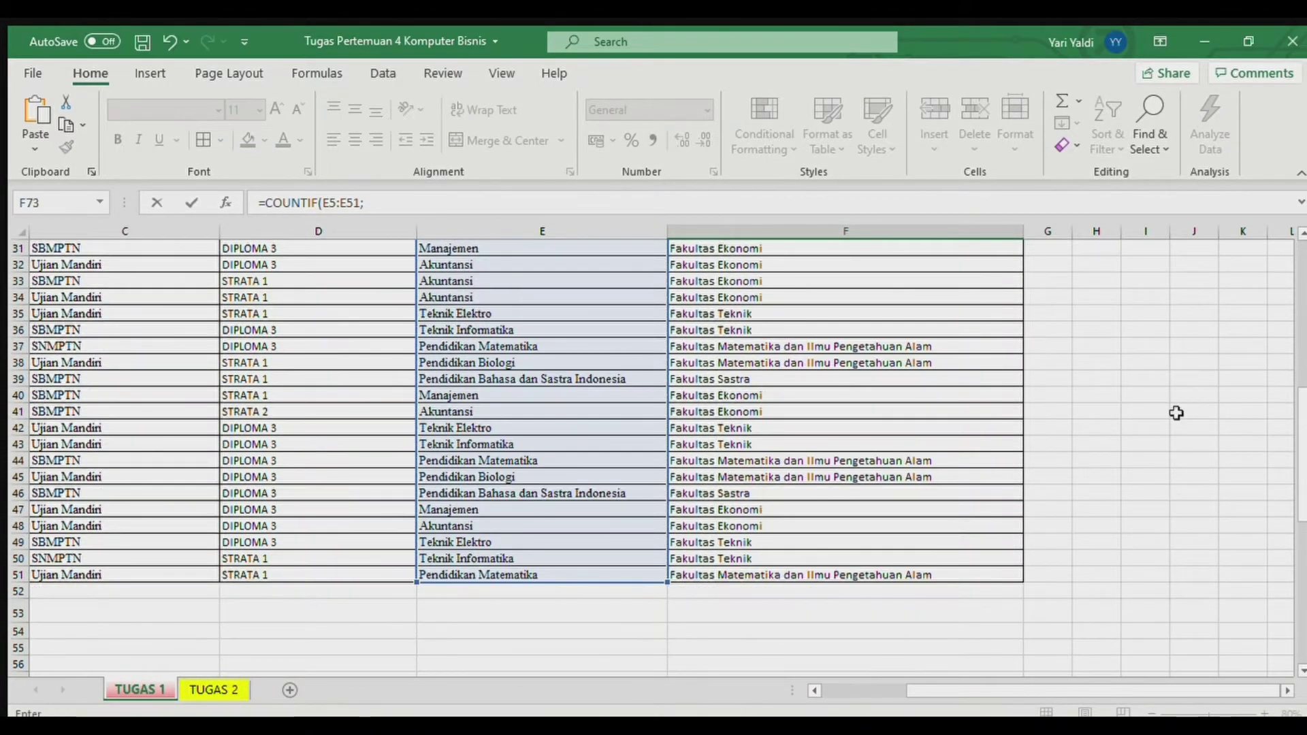
scroll(1176, 411, "down", 10)
left_click(513, 447)
key("Return")
Step: Count the Pendidikan Matematika students in F74 with a COUNTIF over E5:E51, using cell E74 as the criterion
type("=COUNTIF(")
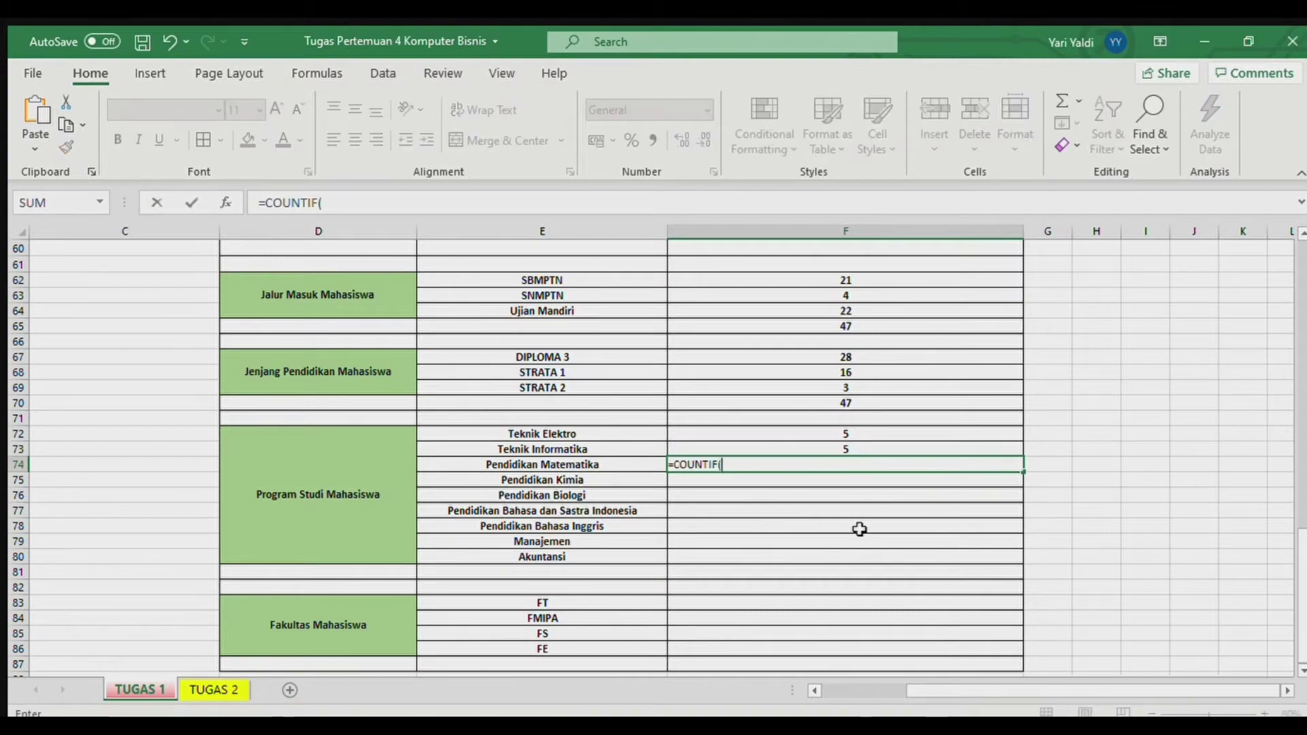
scroll(861, 528, "up", 20)
left_click_drag(507, 310, 524, 590)
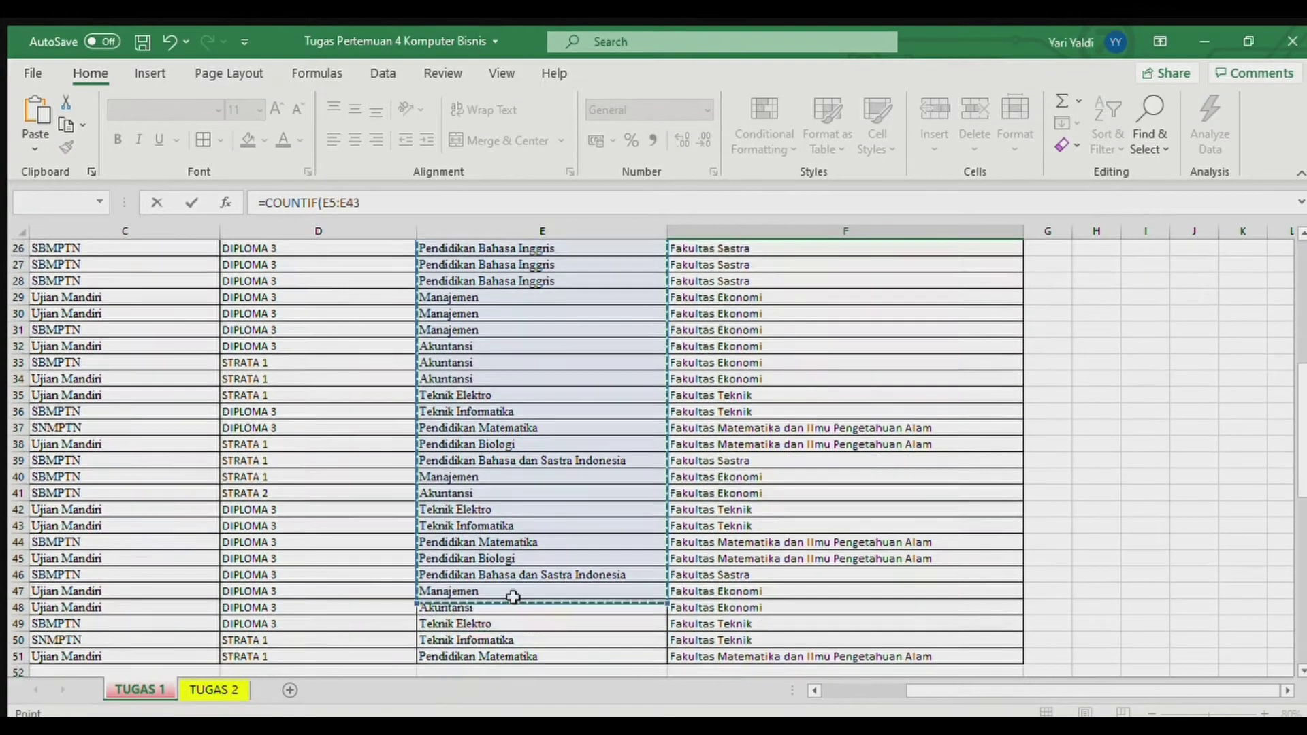
type(";")
scroll(657, 500, "down", 8)
left_click(657, 483)
key("Return")
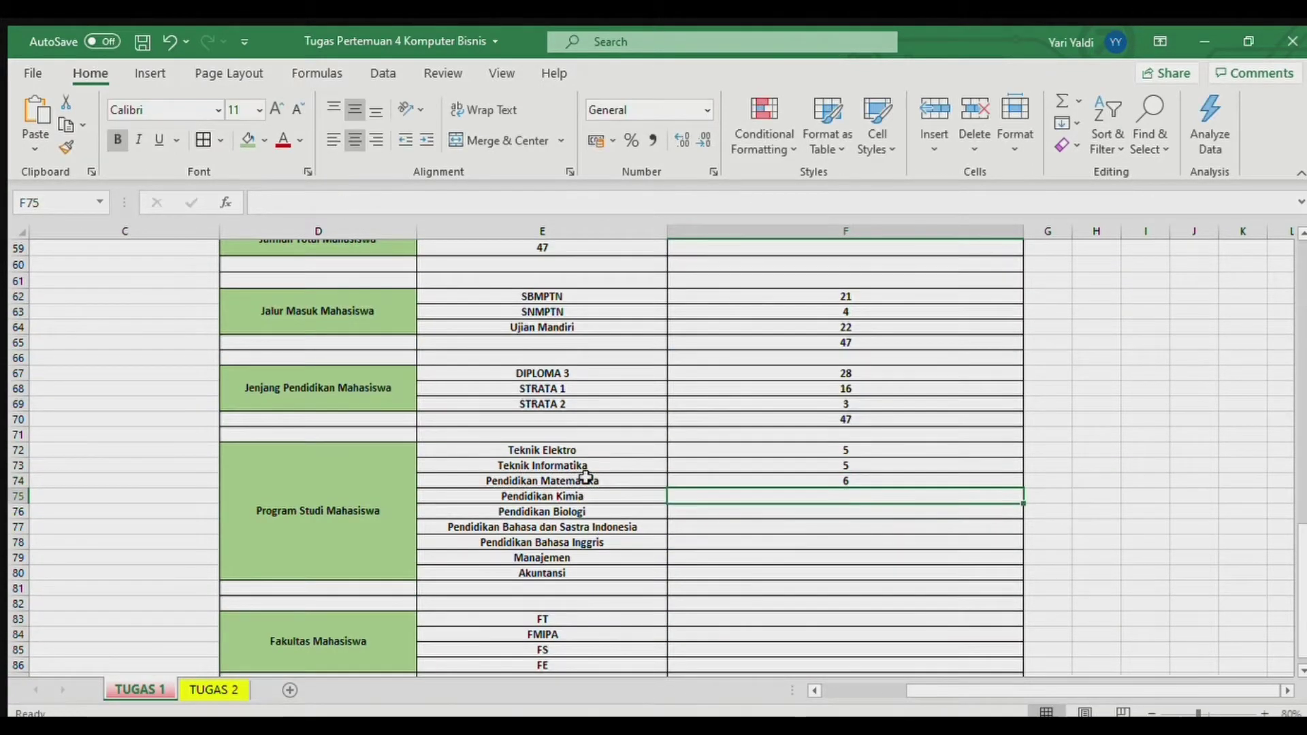
Step: Count the Pendidikan Kimia students in F75 with a COUNTIF over E5:E51, using cell E75 as the criterion
type("=COUNTIF(")
scroll(1260, 257, "up", 20)
left_click_drag(507, 310, 522, 677)
type(";")
scroll(1296, 513, "down", 2)
scroll(627, 505, "down", 9)
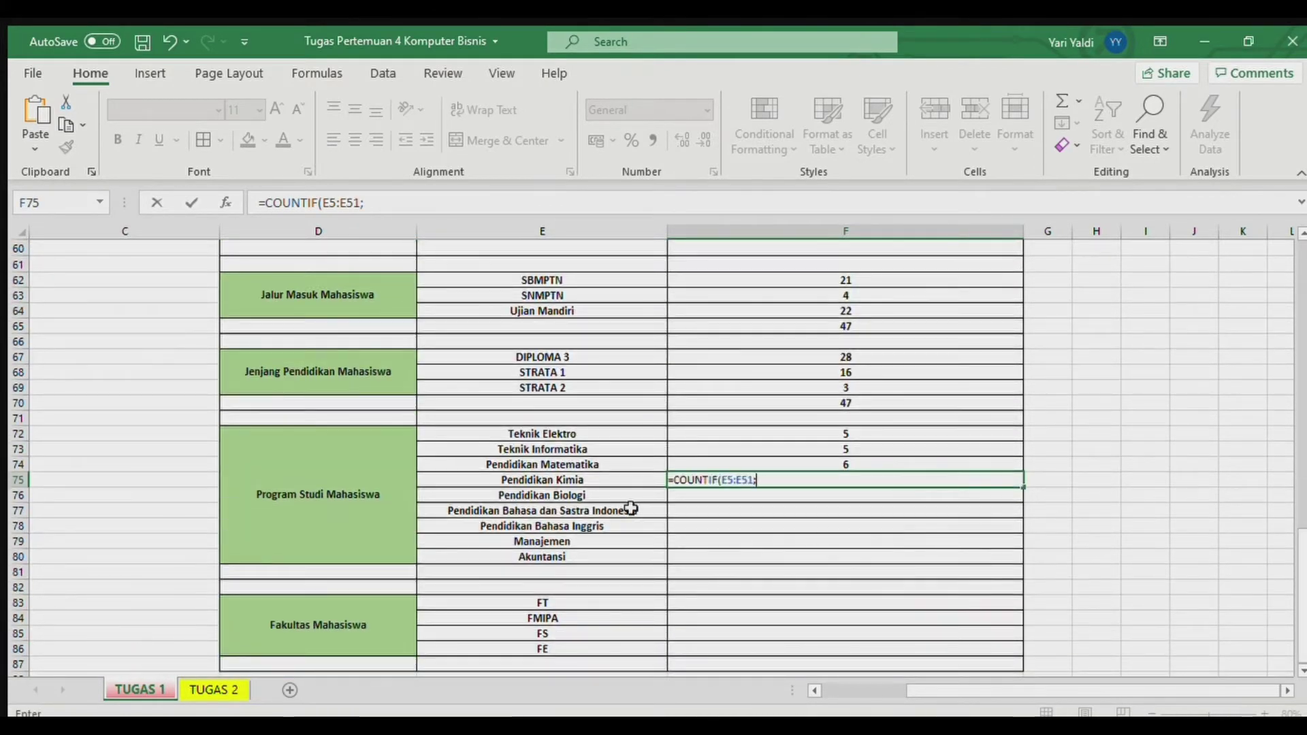
left_click(569, 480)
key("Return")
Step: Count the Pendidikan Biologi students in F76 with a COUNTIF over E5:E51, using a Pendidikan Biologi cell of the data table as the criterion
type("=COUN")
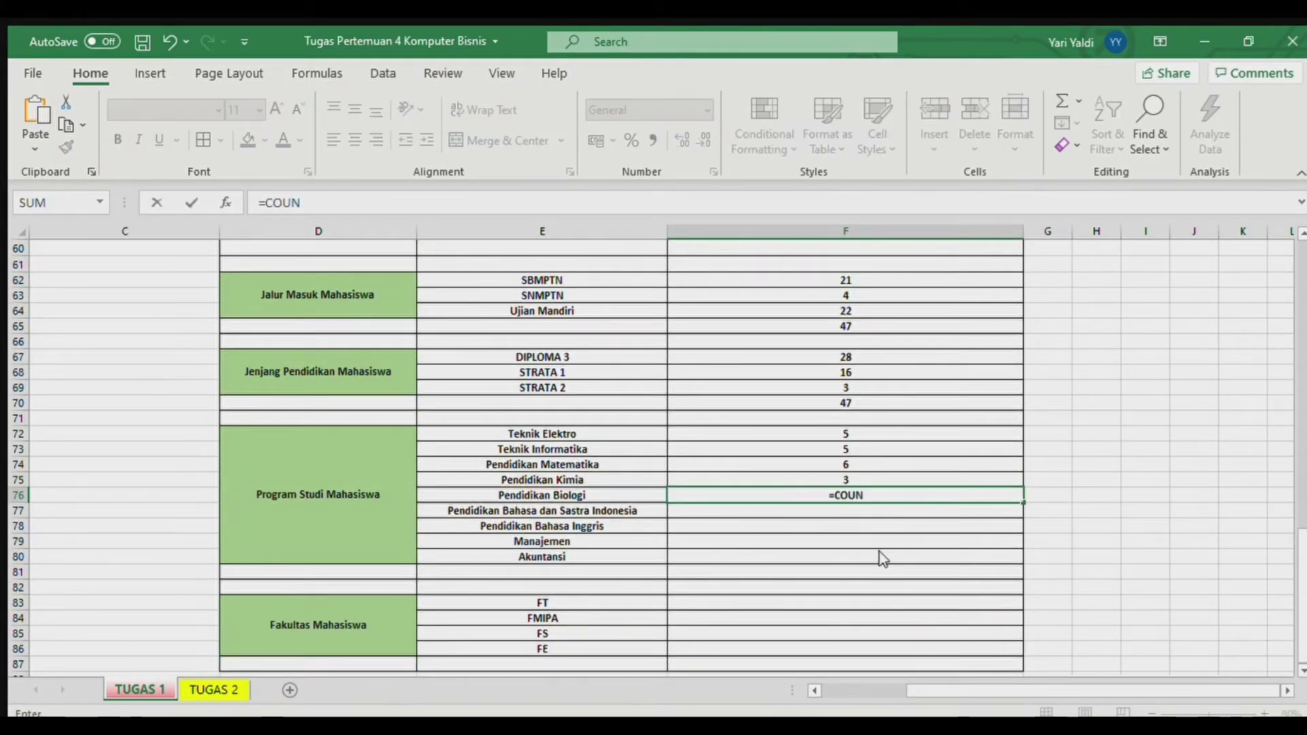
type("TIF(")
scroll(511, 309, "up", 20)
left_click_drag(510, 309, 564, 666)
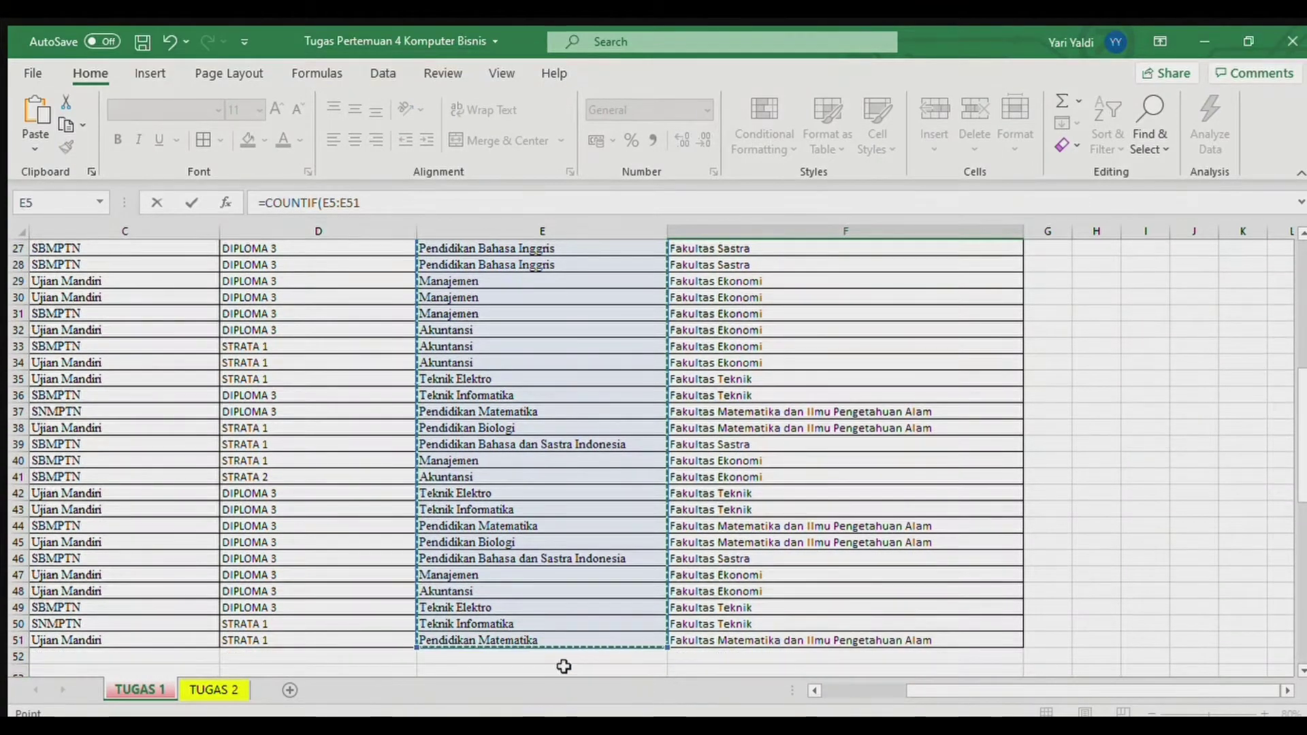
type(";")
left_click(483, 542)
key("Return")
Step: Count the Pendidikan Bahasa dan Sastra Indonesia students in F77 with a COUNTIF over E5:E51, using a matching data cell as the criterion
type("=COUNTIF(")
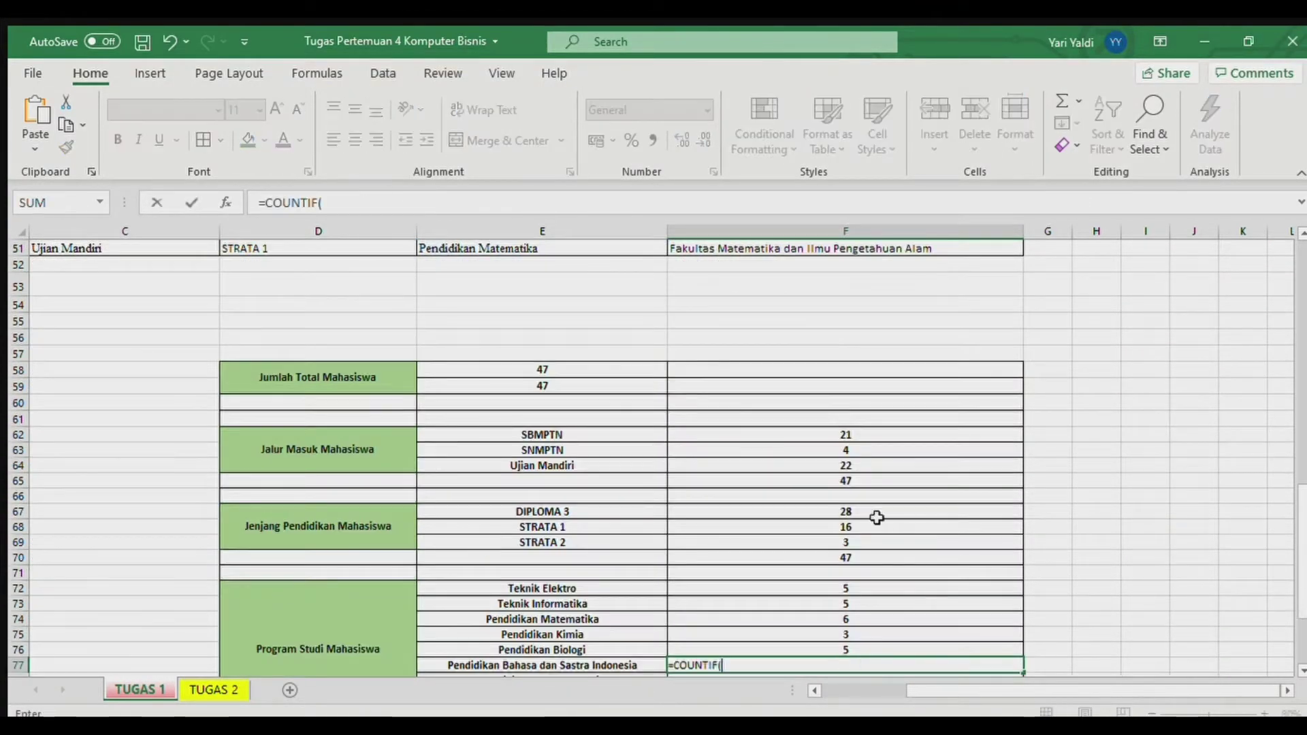
scroll(877, 517, "down", 2)
scroll(876, 517, "up", 20)
left_click_drag(511, 309, 497, 663)
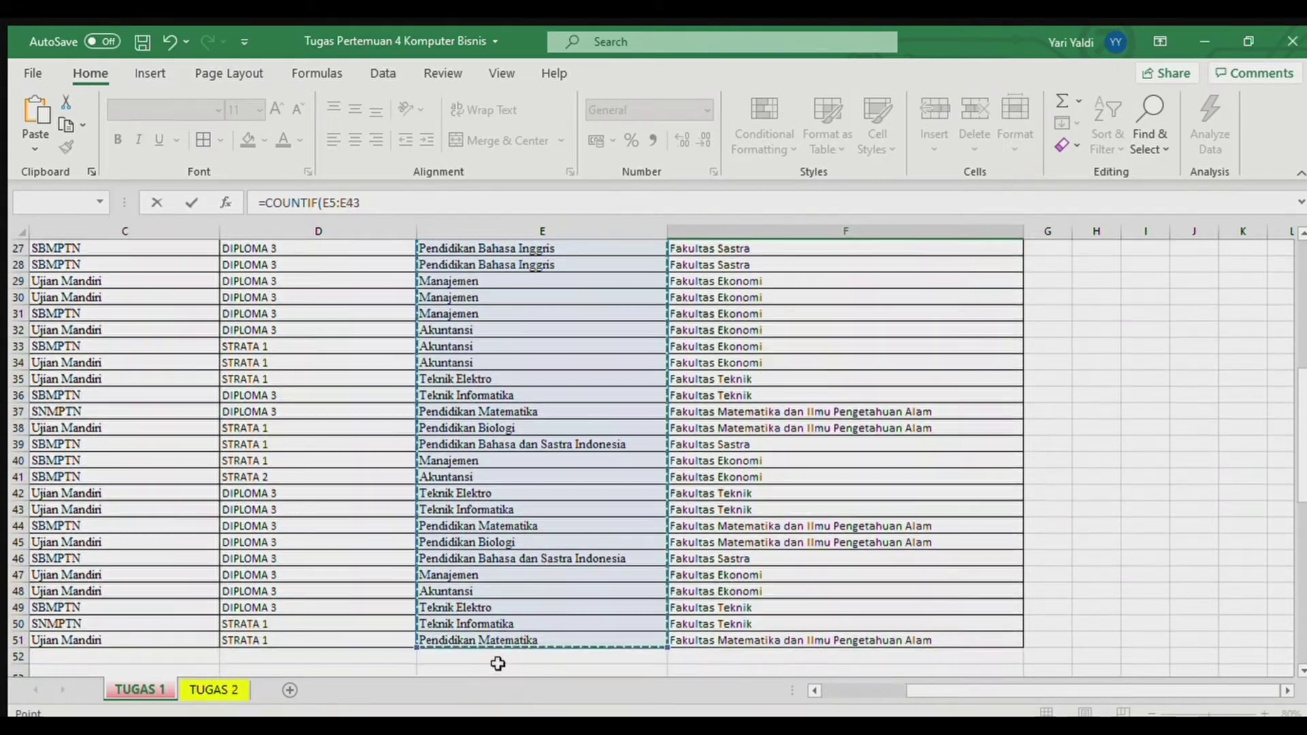
type(";")
left_click(546, 443)
key("Return")
Step: Count the Pendidikan Bahasa Inggris students in F78 with =COUNTIF(E5:E51;E28), using data cell E28 as the criterion
type("=COUN")
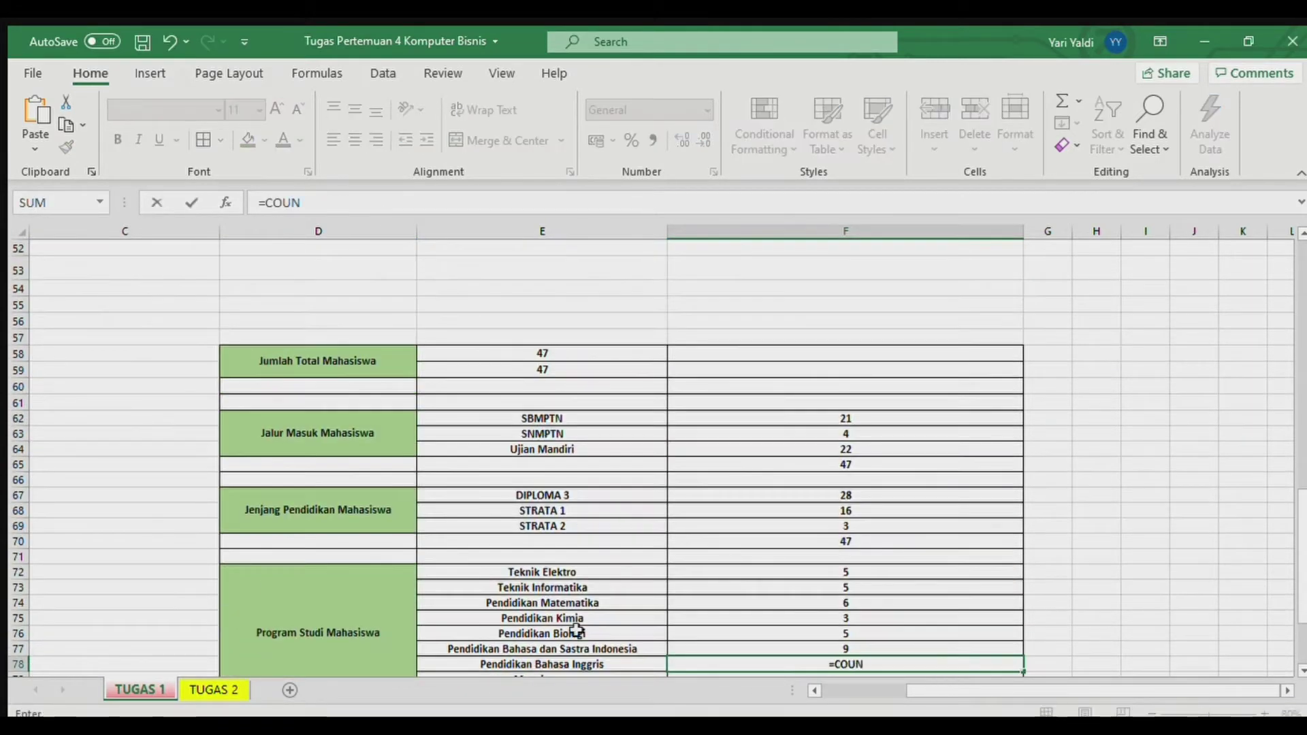
type("TIF(")
scroll(876, 571, "up", 18)
left_click_drag(510, 310, 552, 623)
type(";")
left_click(619, 249)
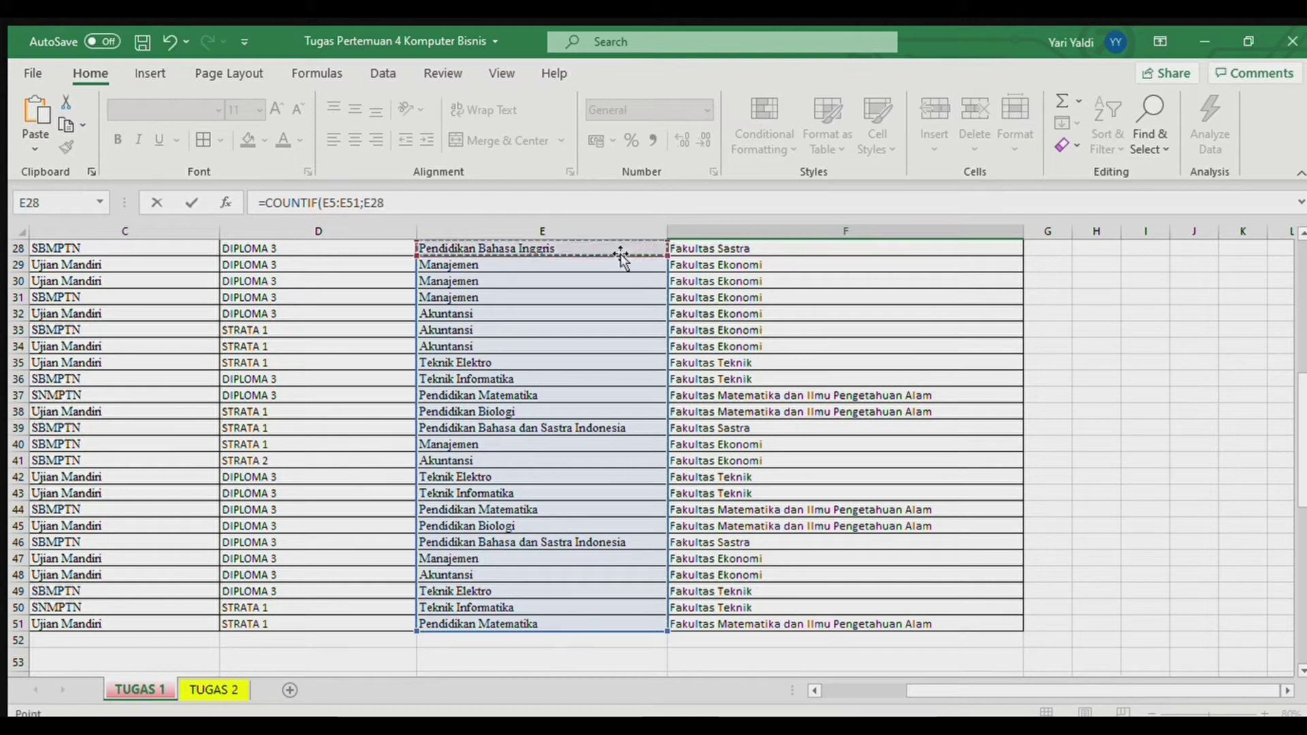
key("Return")
Step: Count the Manajemen students in F79 with a COUNTIF over E5:E51, using a Manajemen cell as the criterion
type("=COUNTIF(")
scroll(874, 490, "up", 18)
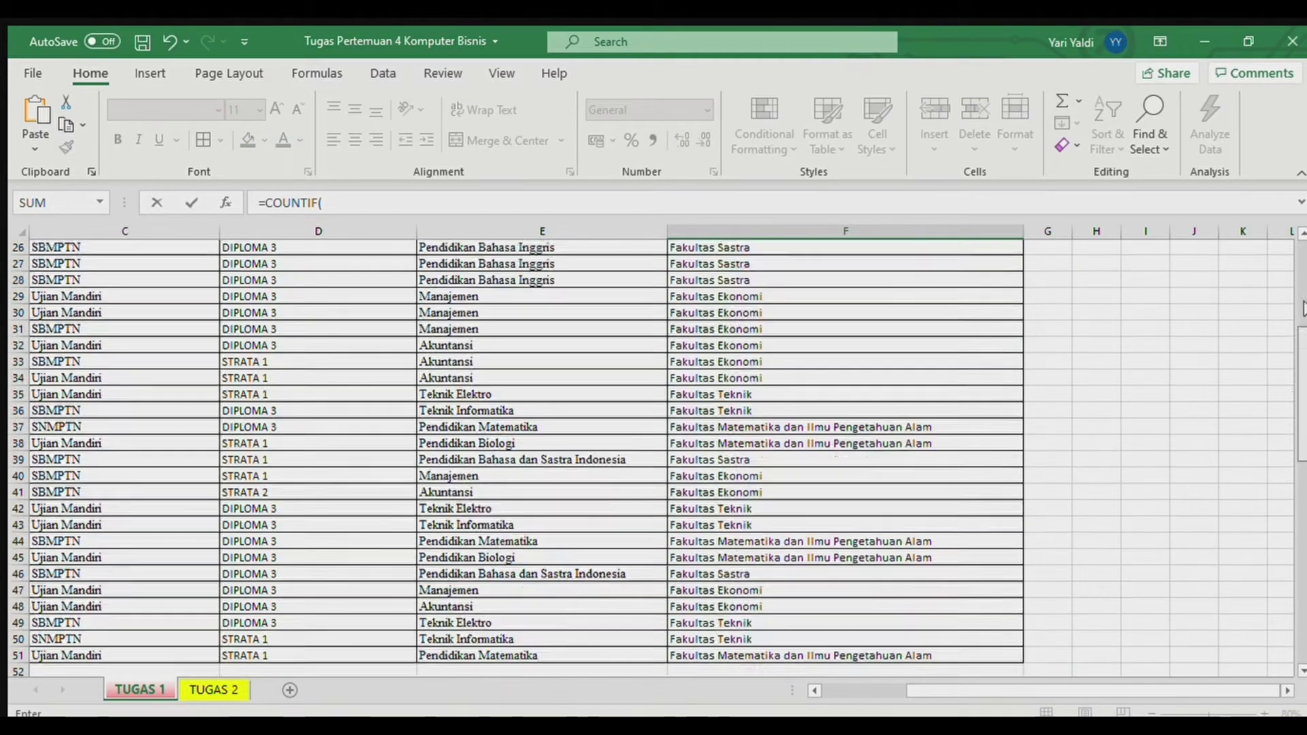
left_click_drag(511, 309, 512, 575)
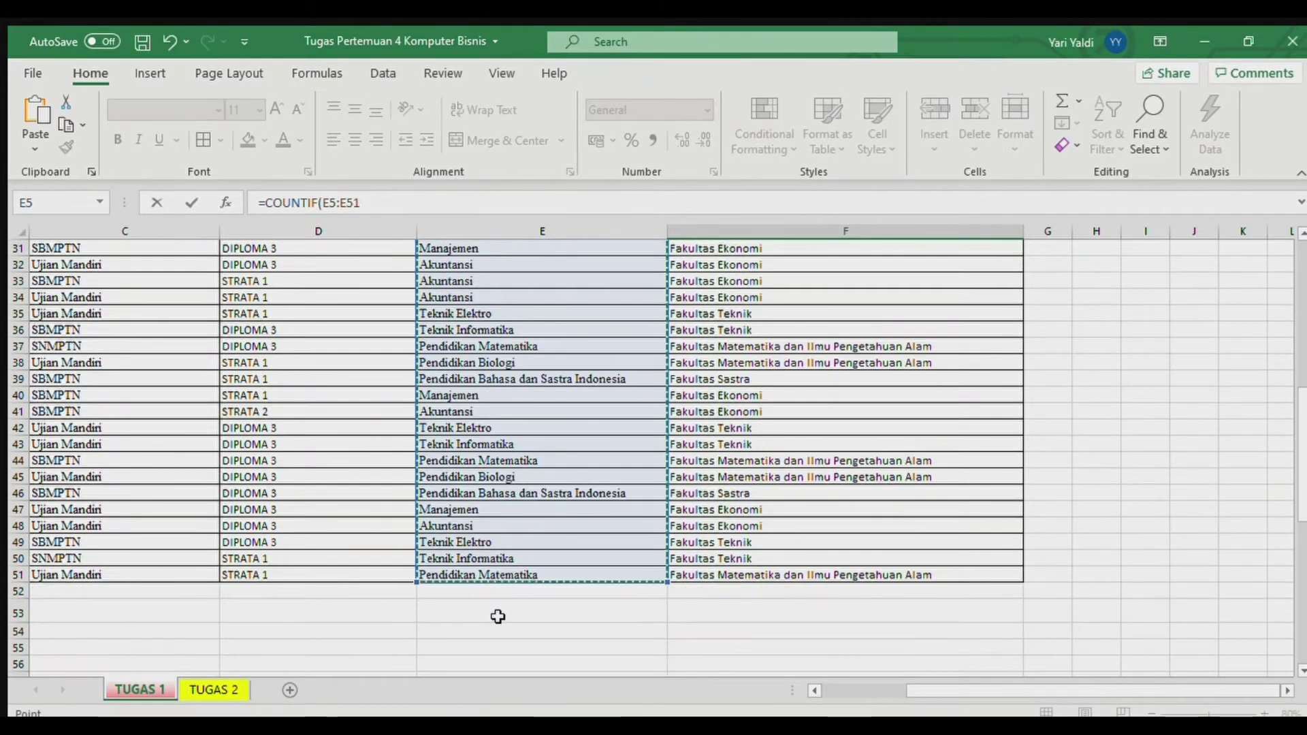
type(";")
left_click(579, 542)
key("Return")
Step: Count the Akuntansi students in F80 with a COUNTIF over the PROGRAM STUDI column, using an Akuntansi cell as the criterion
type("=COUNTIF(")
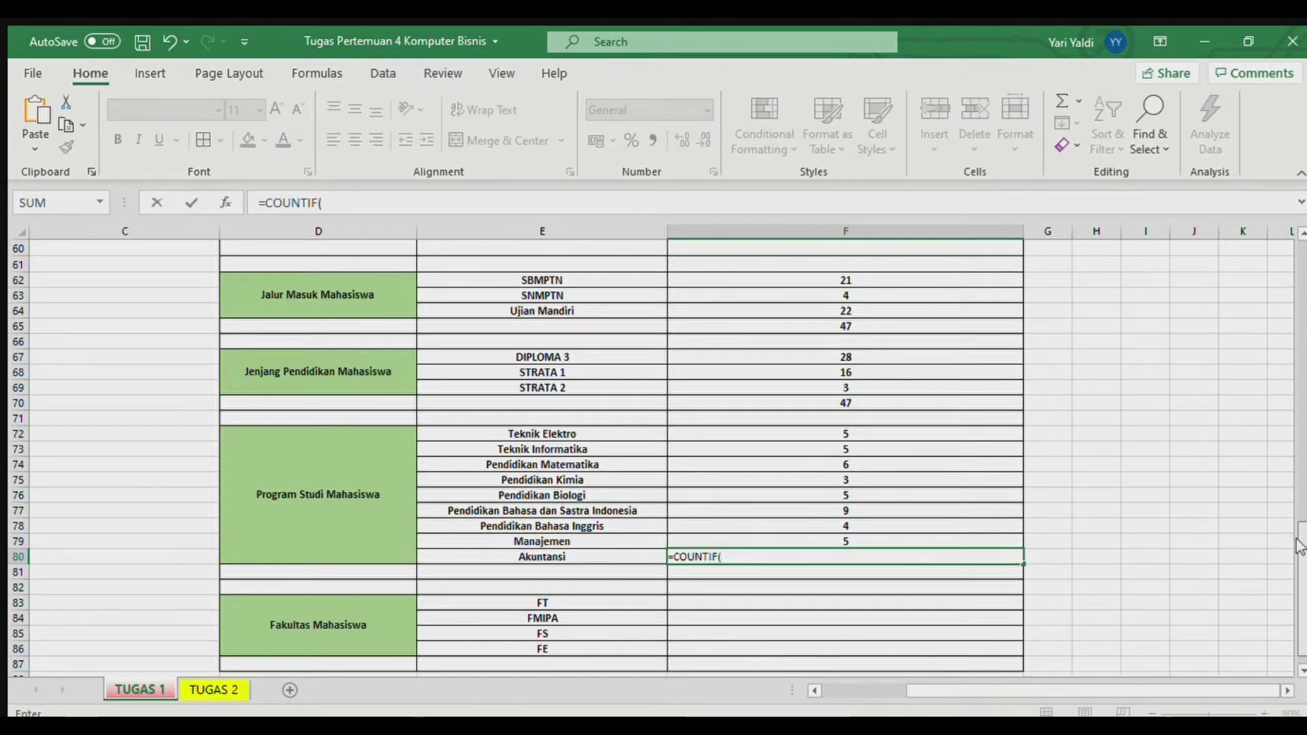
left_click_drag(1298, 534, 1298, 254)
left_click_drag(501, 310, 476, 688)
type(";")
left_click(444, 594)
key("Return")
Step: Try to total the study program counts in F81 with a SUM formula, and undo that entry
type("=SUM(")
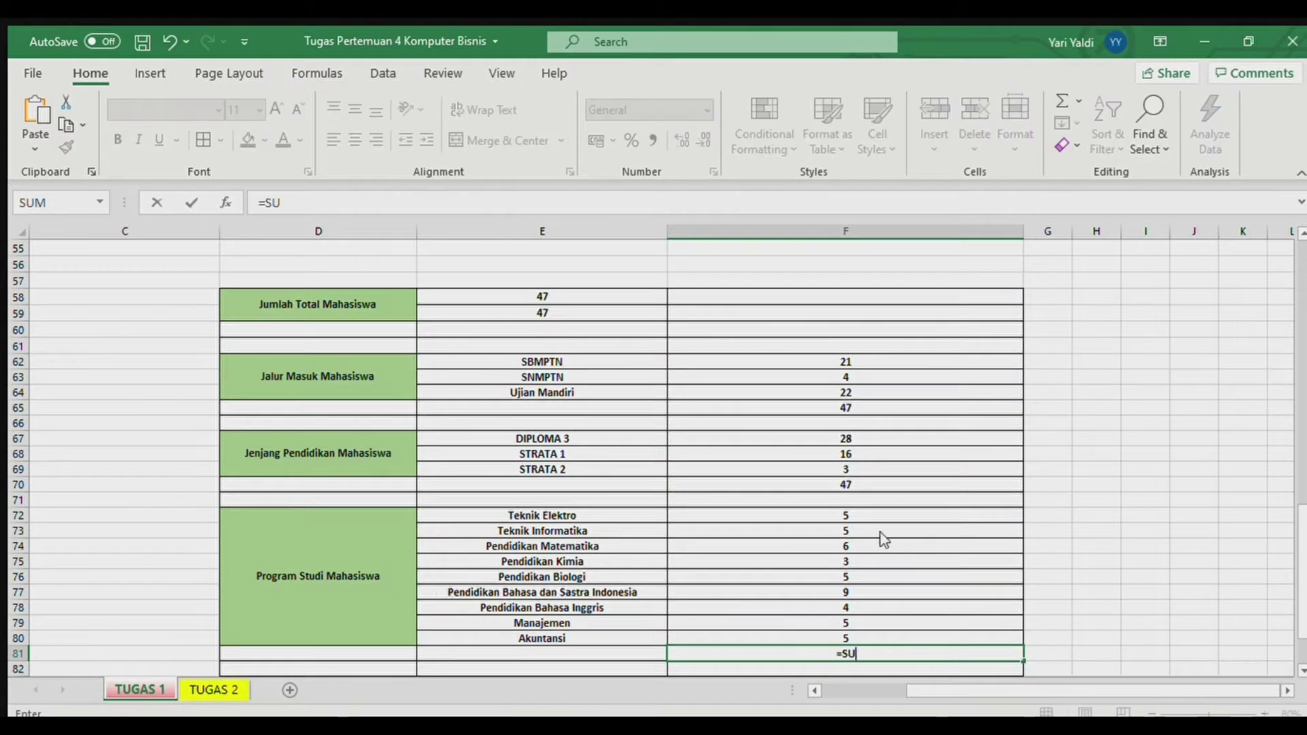
left_click(866, 519)
left_click(844, 622)
key("Return")
left_click_drag(810, 514, 761, 641)
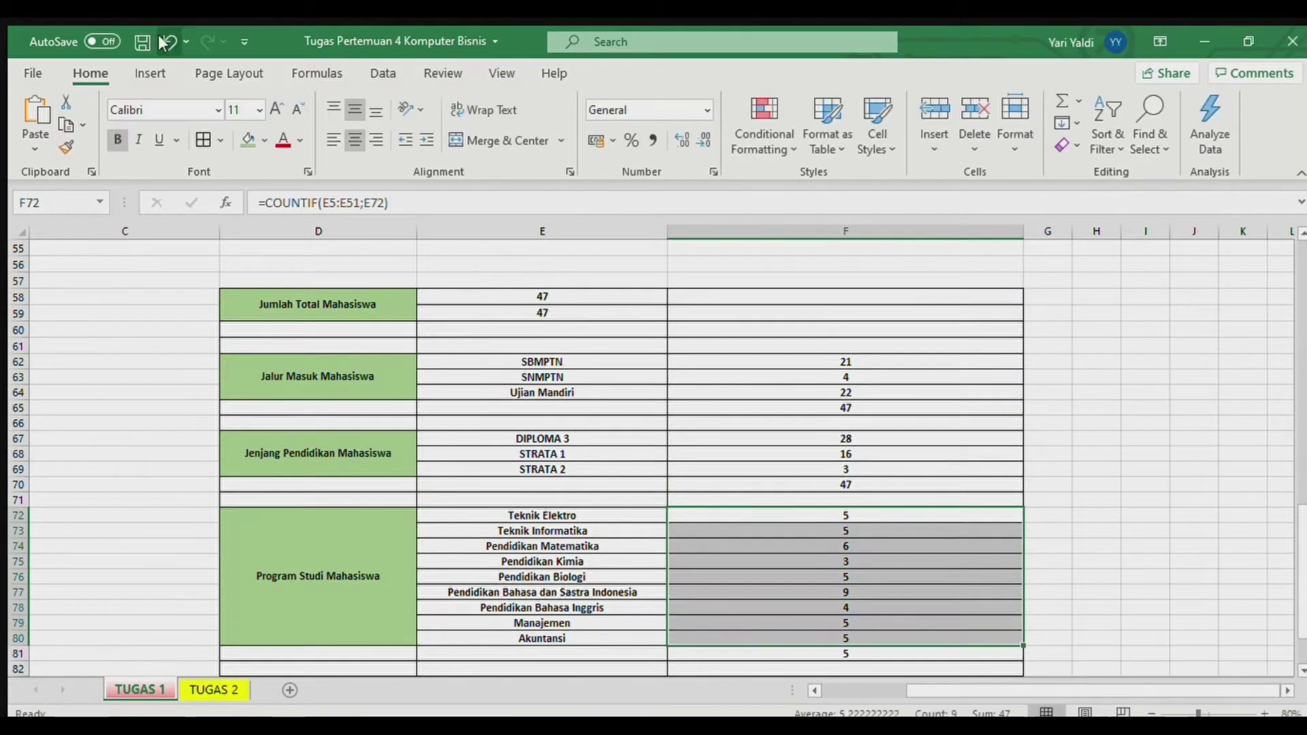
left_click(164, 42)
Step: Total the nine Program Studi counts in F81 with a SUM of F72:F80
type("=SUM(")
left_click_drag(866, 520, 799, 631)
key("Return")
Step: Go back to the ATTENTION !!! list and review the remaining instruction about the faculty counts
key("Down")
key("Down")
key("Down")
key("Home")
key("Up")
key("Up")
key("Up")
key("Up")
key("Up")
key("Up")
key("Up")
key("Up")
key("Up")
key("Up")
key("Up")
key("Up")
key("Up")
key("Up")
key("Up")
key("Up")
key("Up")
key("Up")
key("Up")
key("Up")
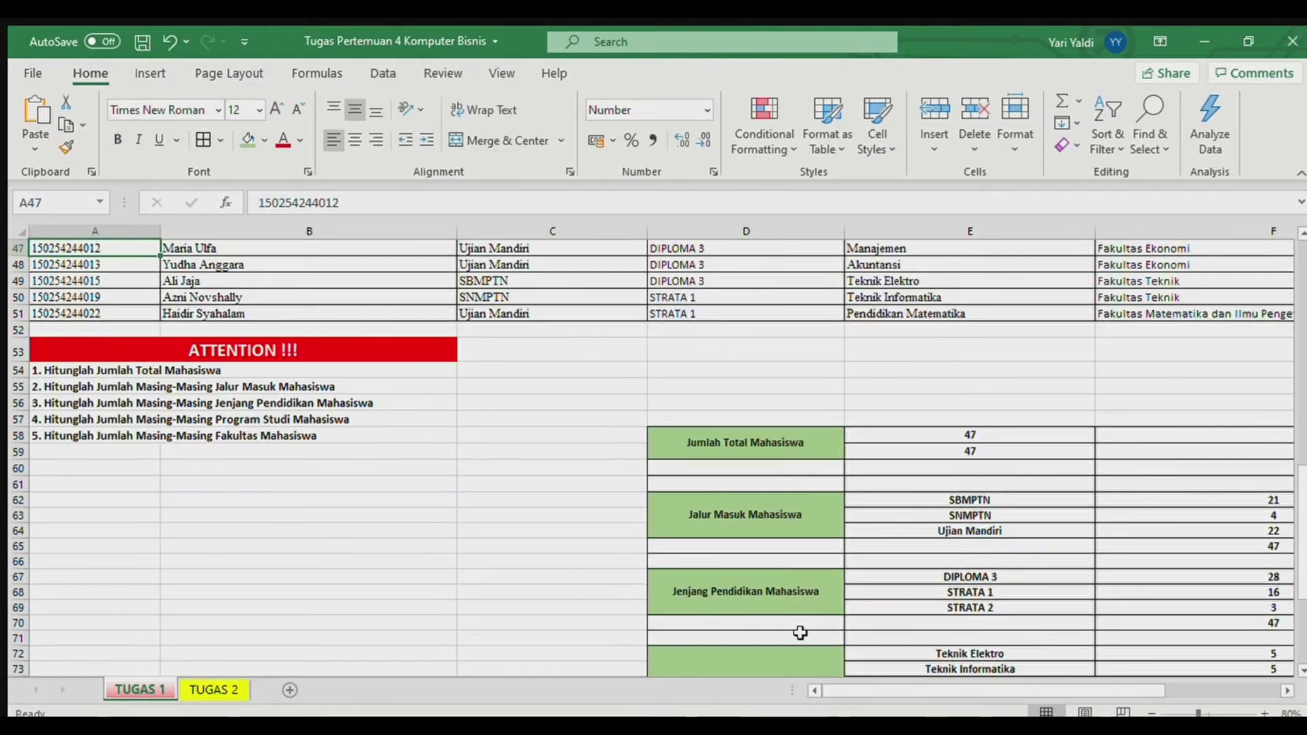
Step: Count the FT students in F83 with a COUNTIF over F5:F51, using a Fakultas Teknik cell as the criterion
key("Down")
key("Down")
key("Down")
key("Down")
key("Down")
key("Down")
key("Down")
key("Down")
key("Down")
key("Down")
key("Down")
key("Down")
key("Down")
key("Down")
key("Down")
key("Down")
key("Down")
key("Down")
key("Down")
key("Down")
key("Right")
key("Right")
key("Right")
key("Right")
key("Right")
key("Left")
key("Up")
key("Up")
key("Up")
key("Up")
key("Up")
key("Right")
type("=S")
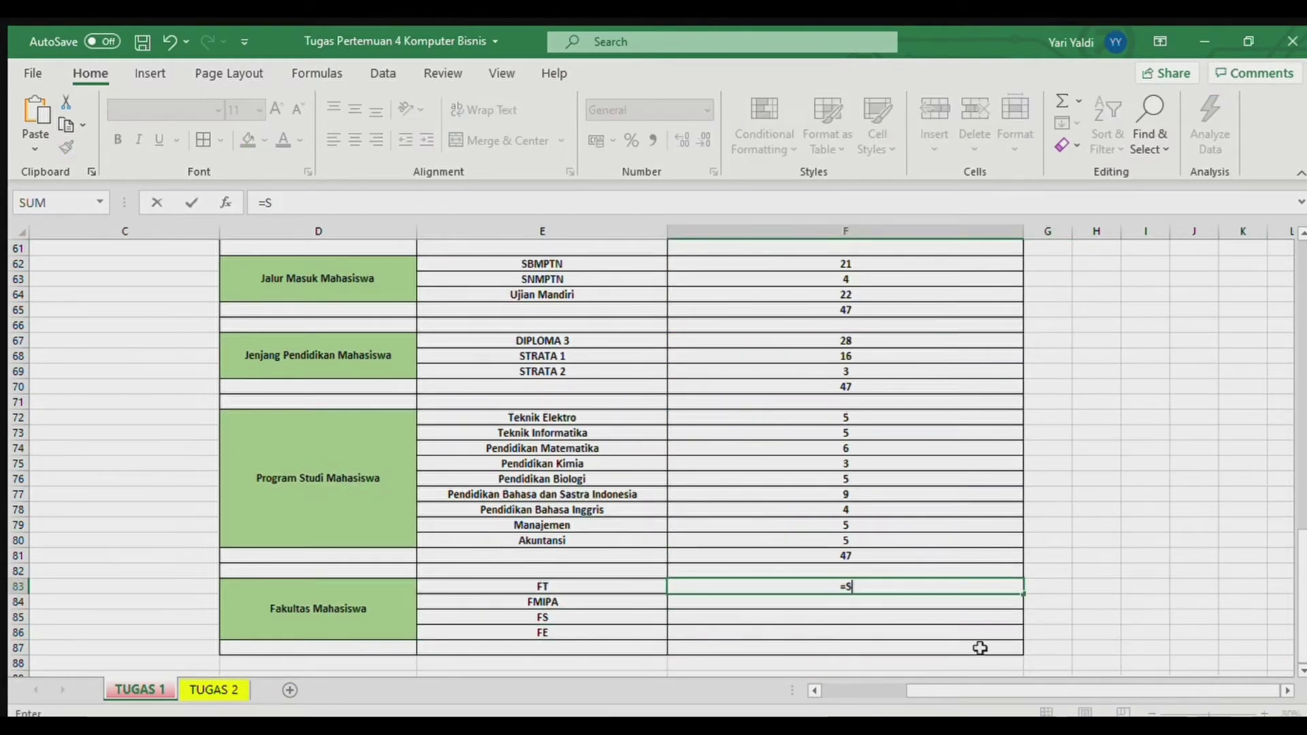
type("OUNTIF(")
key("ctrl+Page_Up")
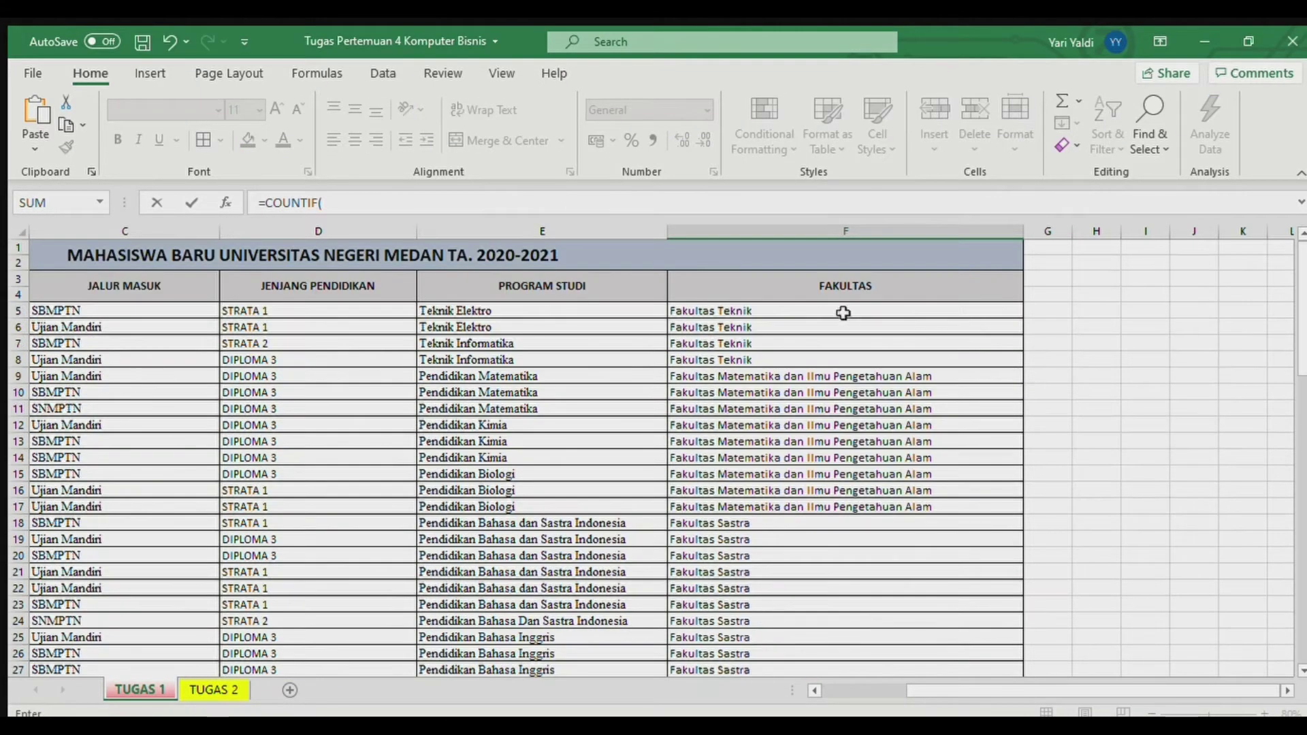
left_click_drag(844, 312, 825, 606)
type(";")
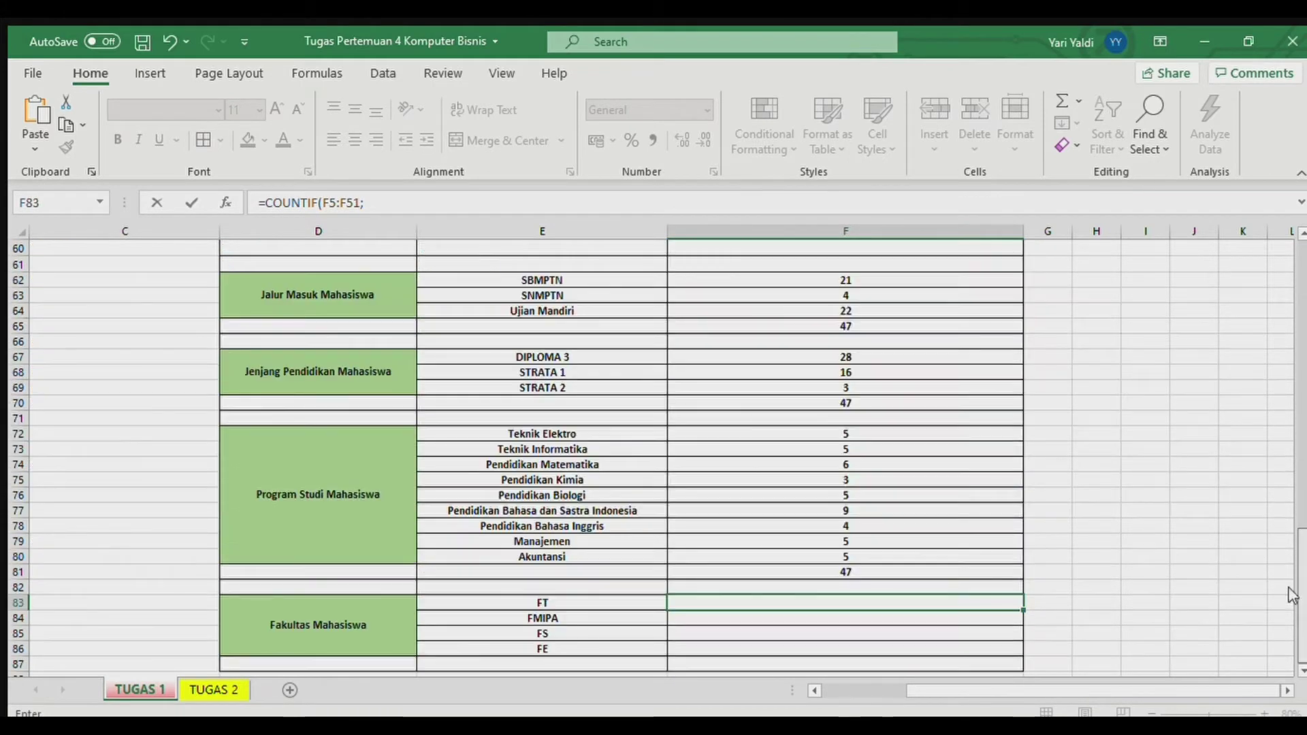
key("ctrl+Page_Up")
scroll(1256, 335, "up", 3)
left_click(727, 248)
key("Return")
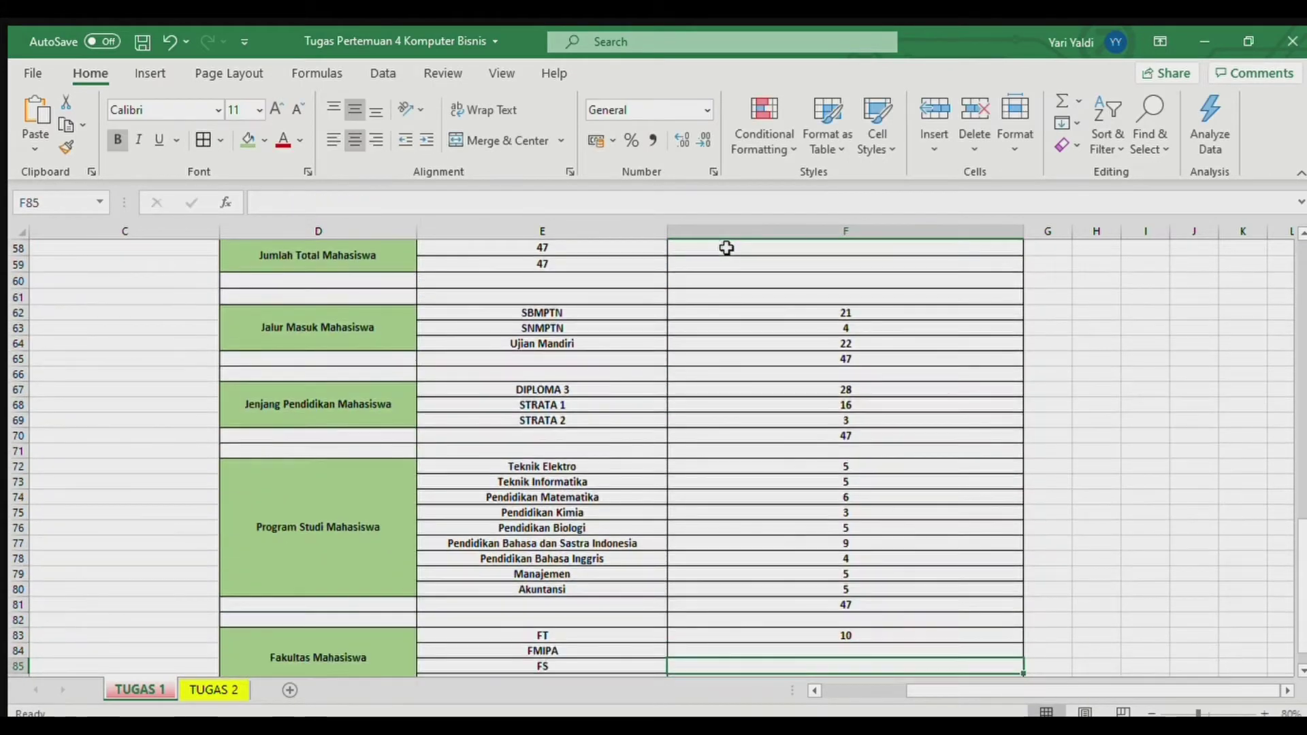
Step: Count the FMIPA students in F84 with a COUNTIF over the FAKULTAS column, using a Fakultas Matematika dan Ilmu Pengetahuan Alam cell as the criterion
type("=COUNTIF(")
key("ctrl+Page_Up")
scroll(1286, 388, "up", 5)
left_click_drag(844, 312, 814, 680)
type(";")
left_click(808, 535)
key("Return")
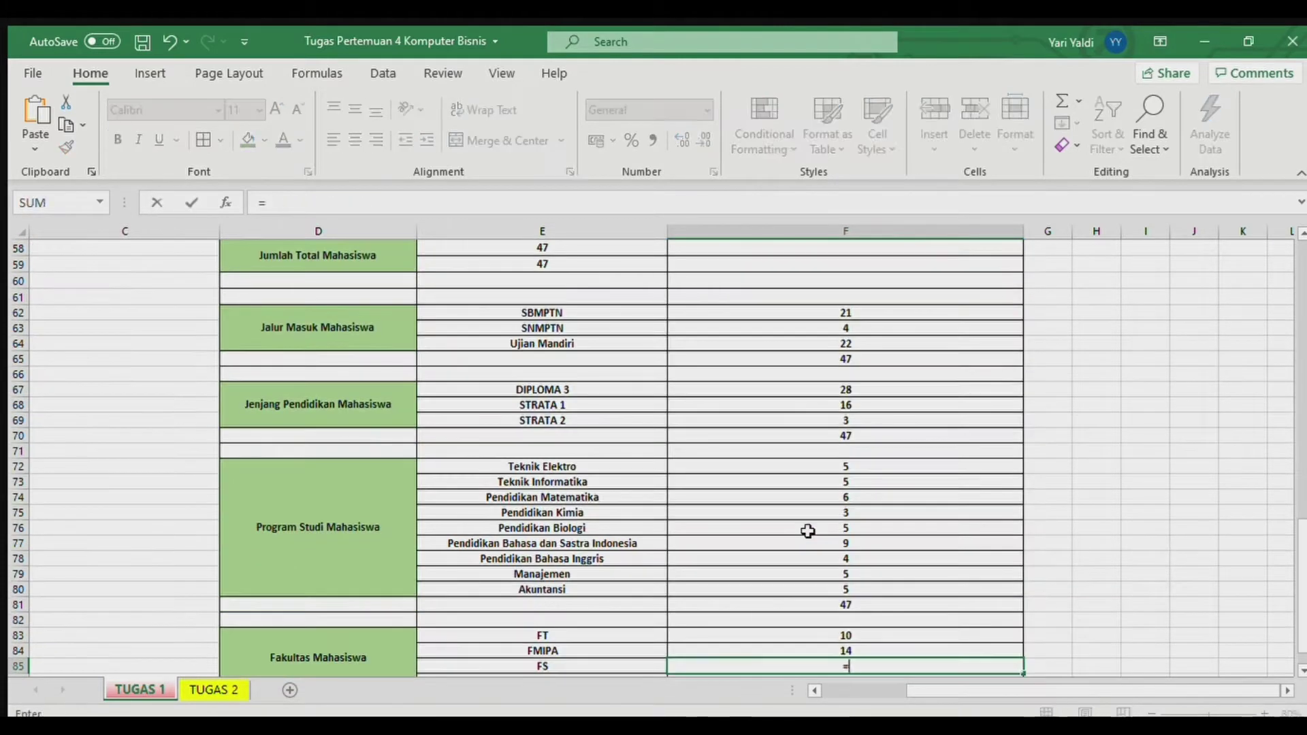
Step: Count the FS students in F85 with a COUNTIF over F5:F51, using a Fakultas Sastra cell as the criterion
type("=COUNTIF(")
key("ctrl+Page_Up")
scroll(1294, 551, "up", 5)
left_click_drag(788, 307, 780, 609)
scroll(1286, 592, "down", 9)
scroll(726, 254, "up", 4)
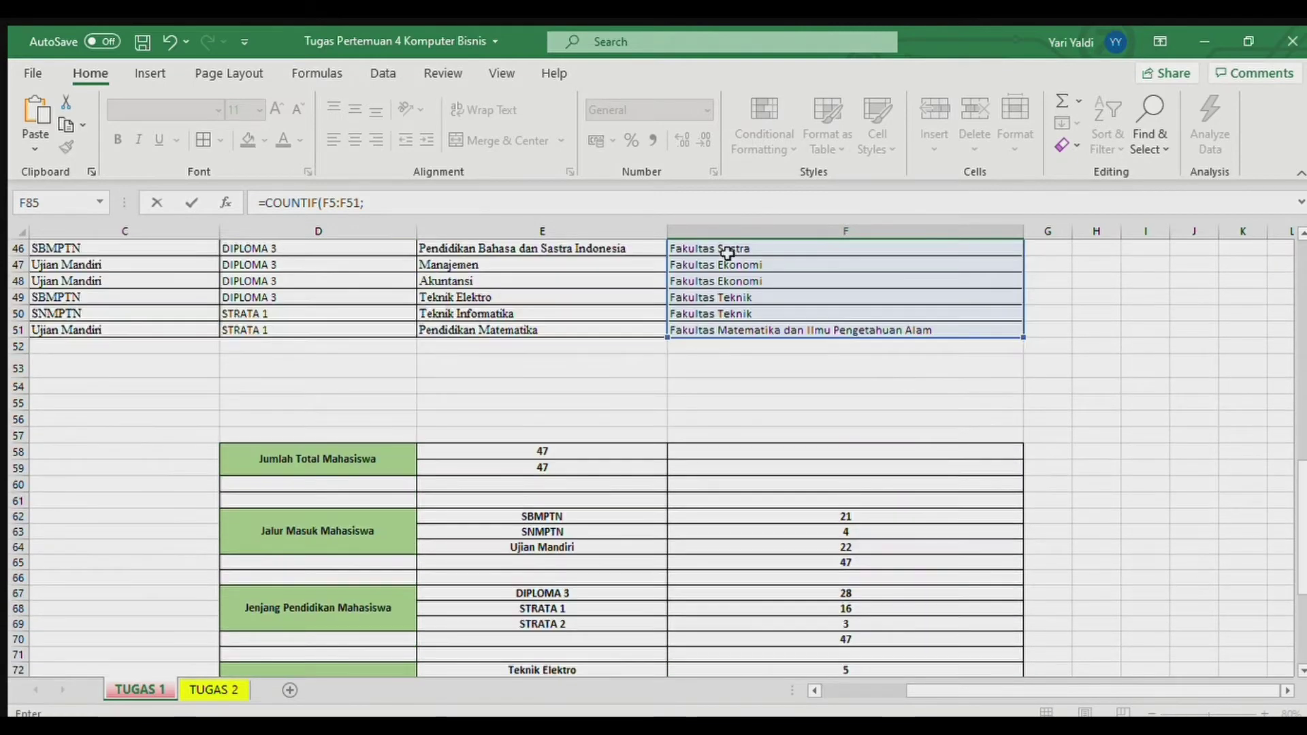
type(";")
left_click(726, 252)
key("Return")
Step: Count the FE students in F86 with a COUNTIF over F5:F51, using a Fakultas Ekonomi cell as the criterion
type("=COUNTIF(")
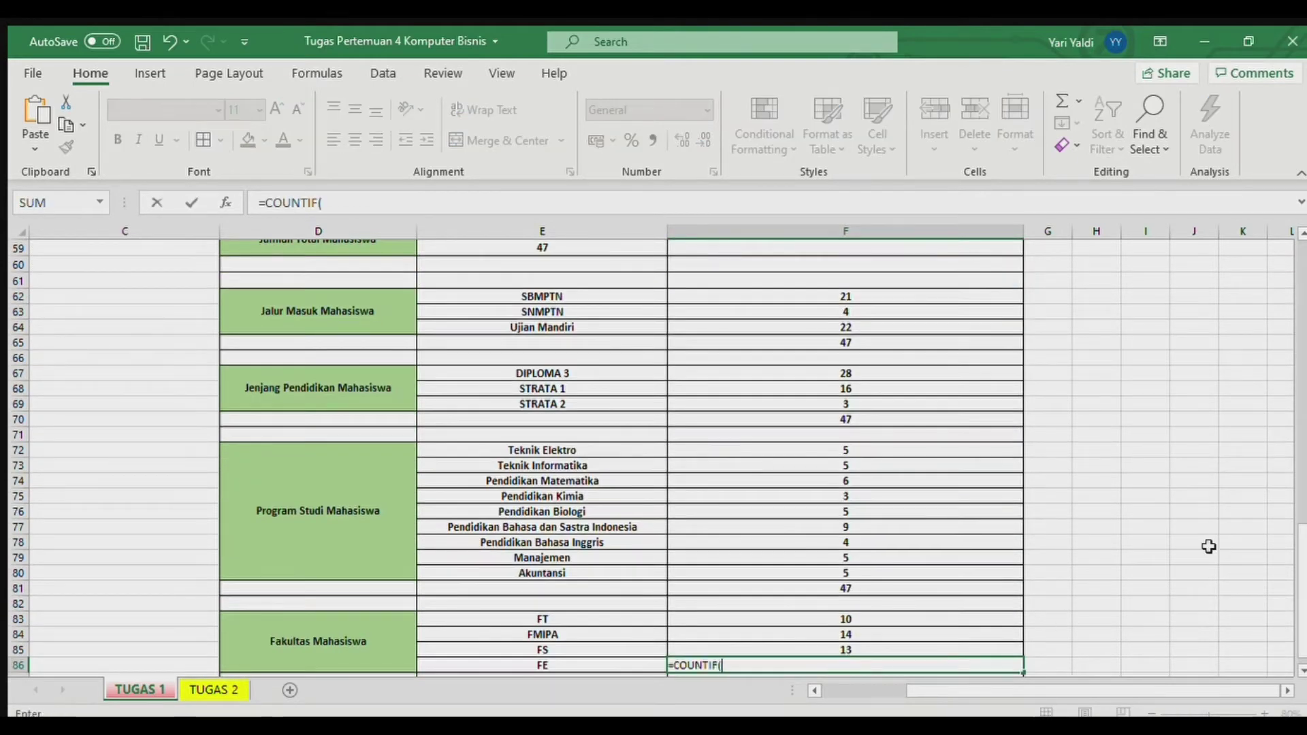
key("ctrl+Page_Up")
scroll(1275, 304, "up", 2)
left_click_drag(749, 289, 810, 700)
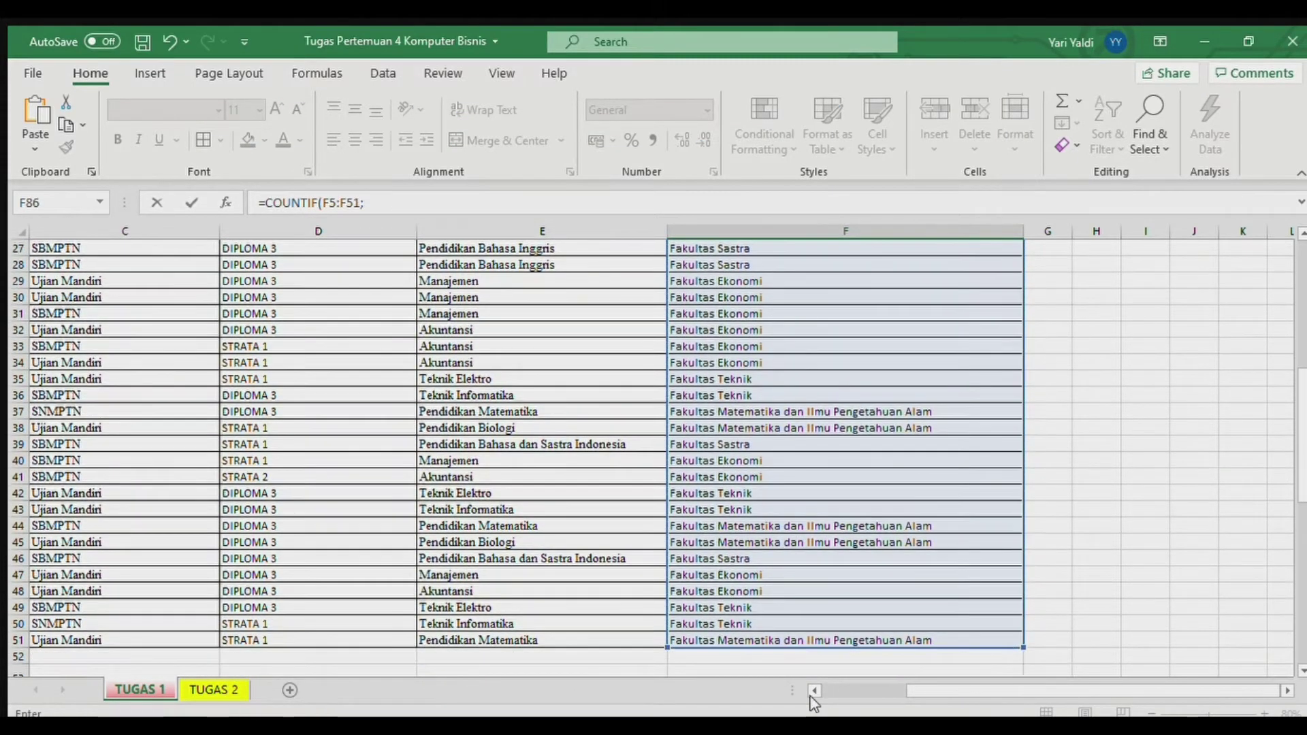
type(";")
left_click(754, 577)
key("Return")
Step: Total the four faculty counts in F87 with a SUM of F83:F86
type("=SUM(")
left_click_drag(843, 602, 844, 648)
key("Return")
key("Left")
key("Right")
key("Left")
key("Left")
key("Left")
key("Left")
key("Left")
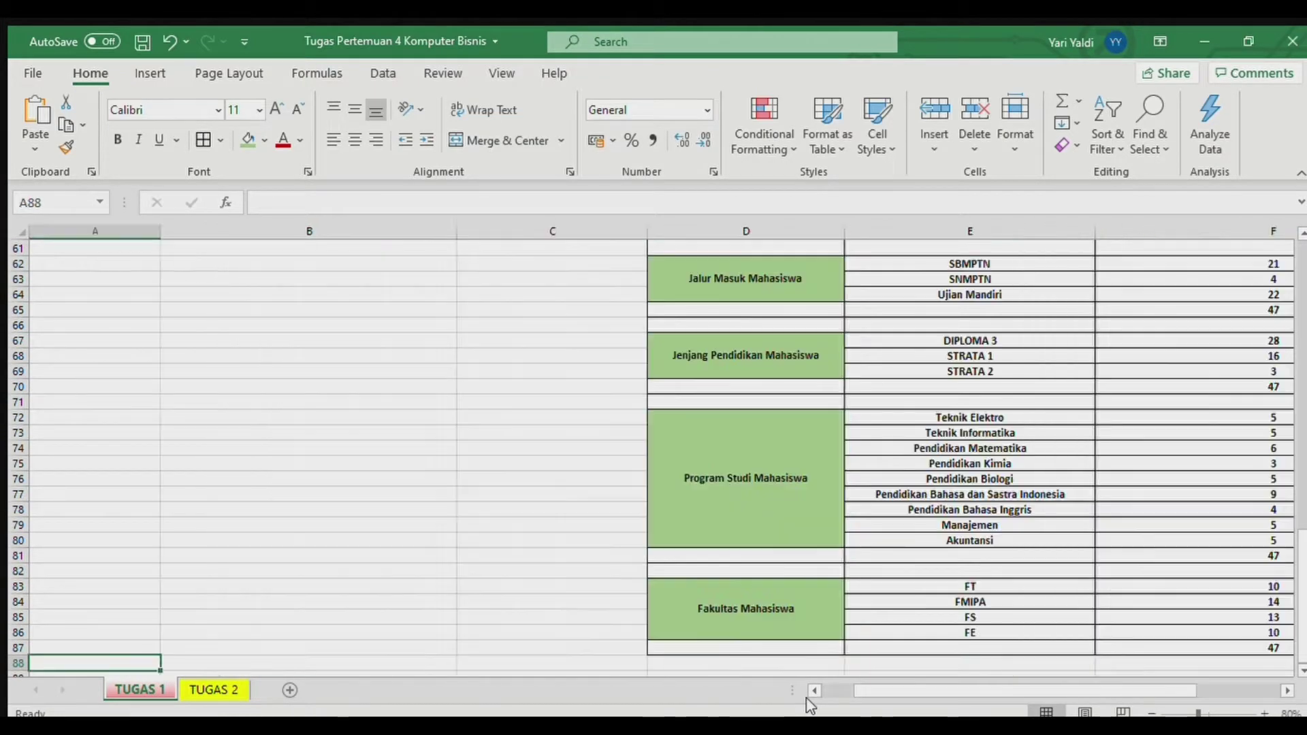
key("Right")
key("Left")
key("Up")
key("Up")
key("Right")
key("Down")
key("Down")
key("Down")
key("Down")
key("Down")
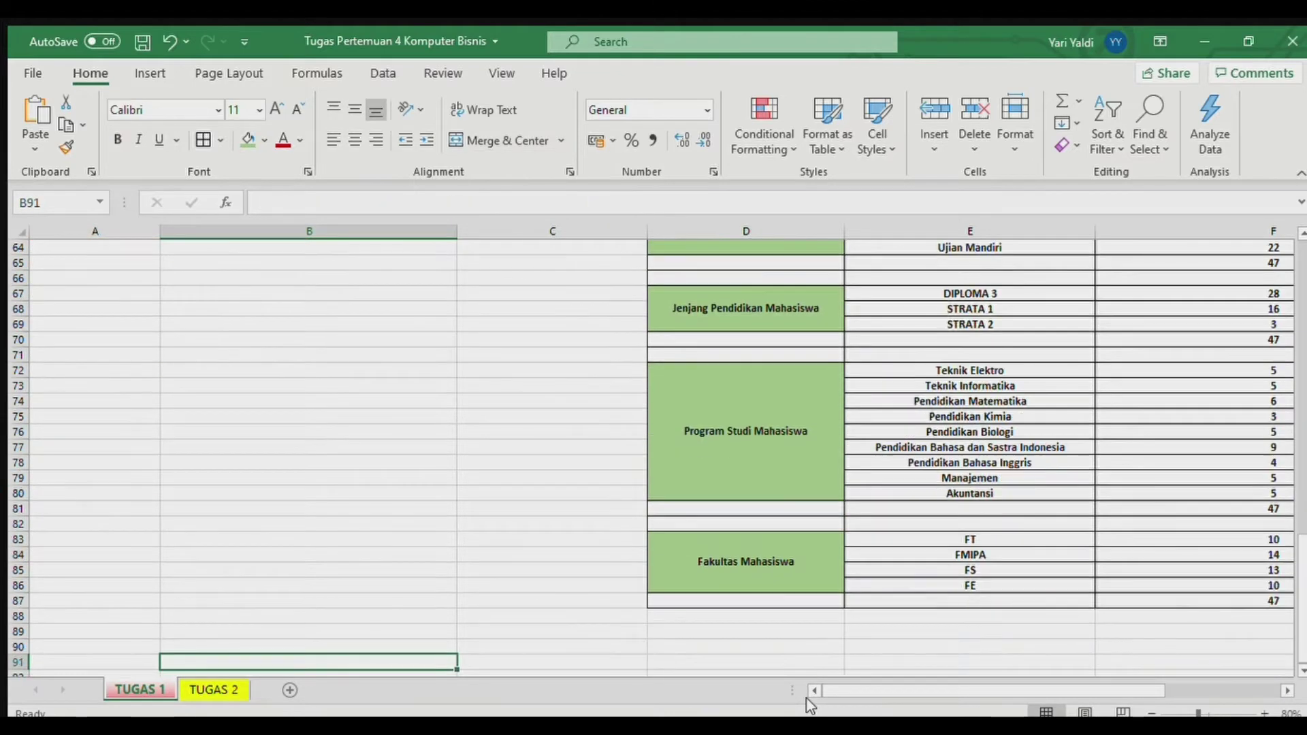
Step: Try to enter a COUNTIFS formula in the empty cell B66, and clear the incomplete entry
key("Up")
key("Up")
key("Up")
key("Up")
key("Up")
key("Up")
key("Up")
key("Up")
key("Up")
key("Up")
key("Up")
key("Up")
key("Up")
key("Up")
key("Up")
key("Up")
key("Up")
key("Up")
key("Up")
key("Up")
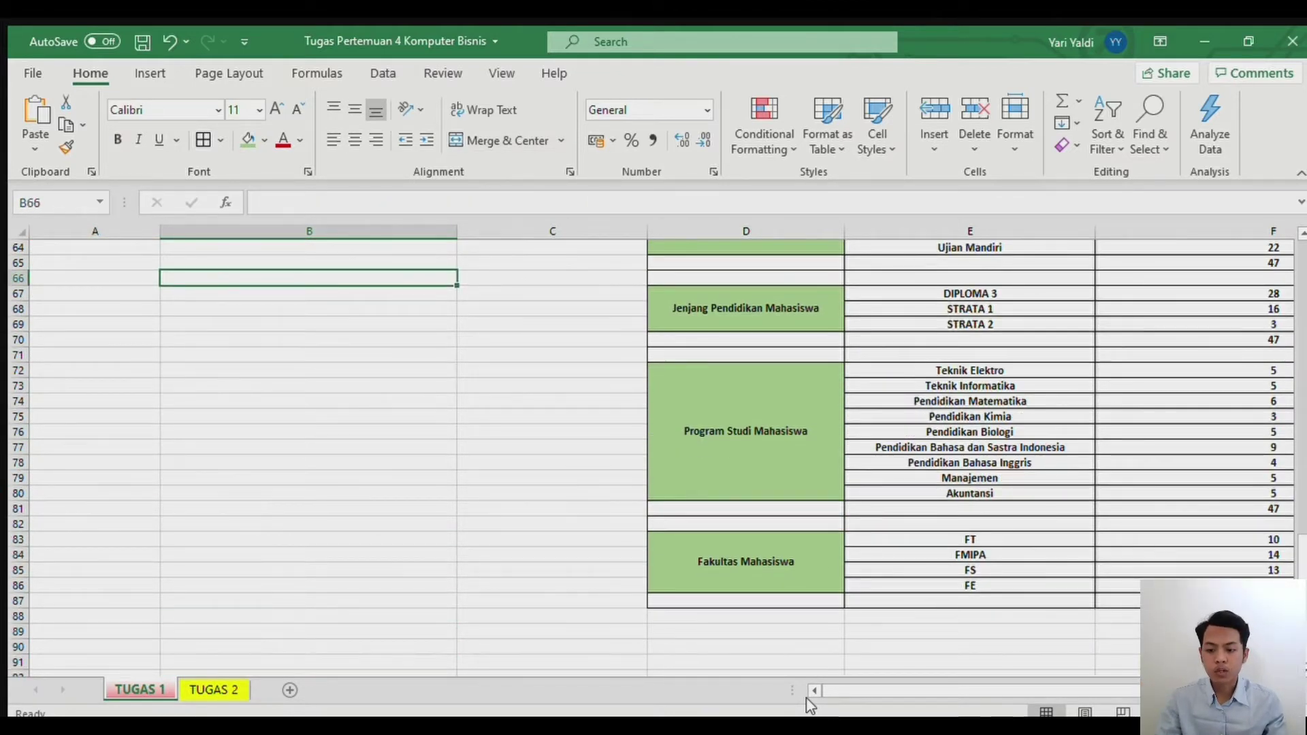
type("=COUNTIFS")
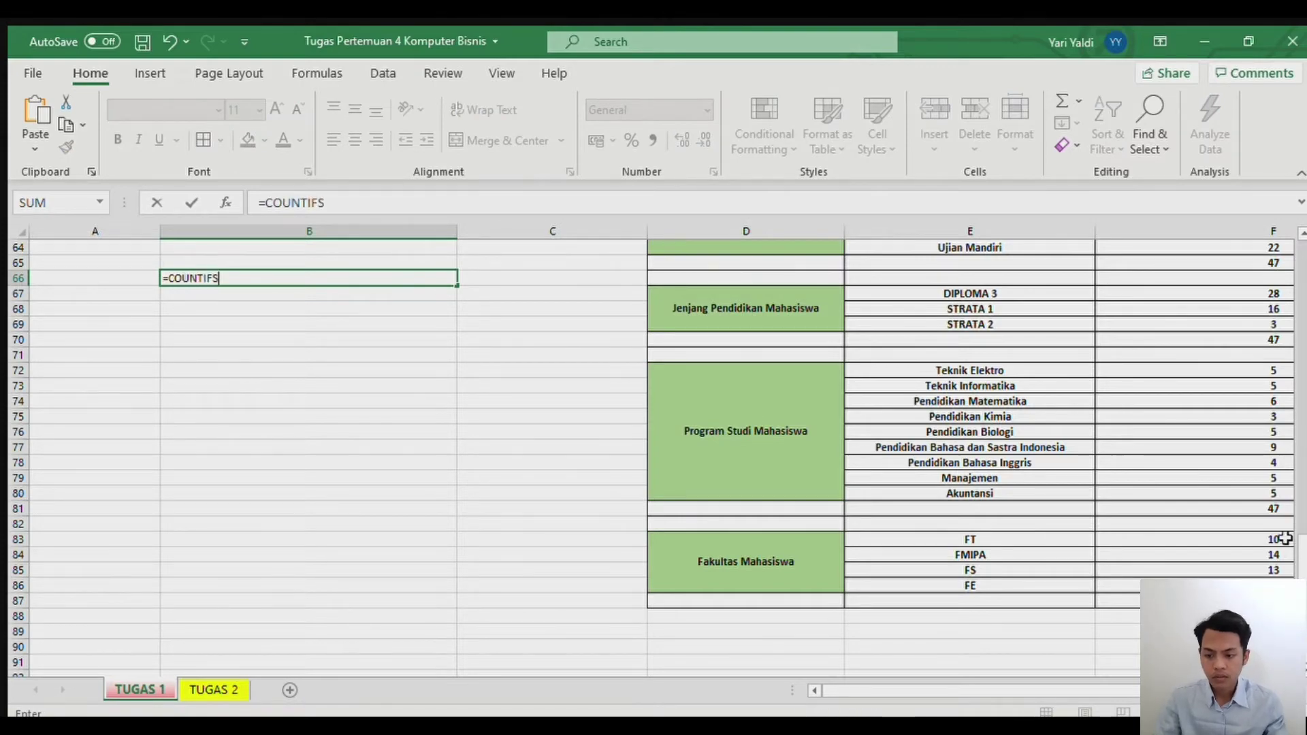
left_click_drag(1300, 555, 1300, 512)
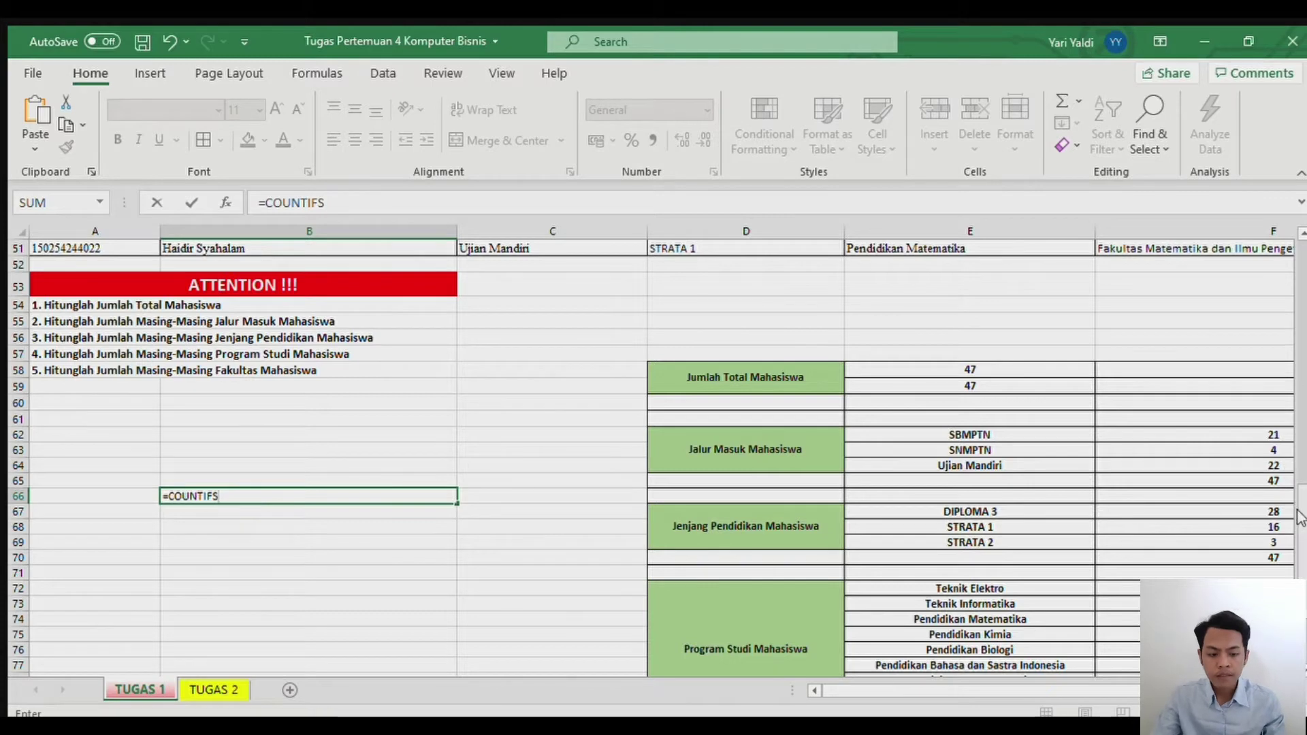
scroll(1280, 527, "down", 1)
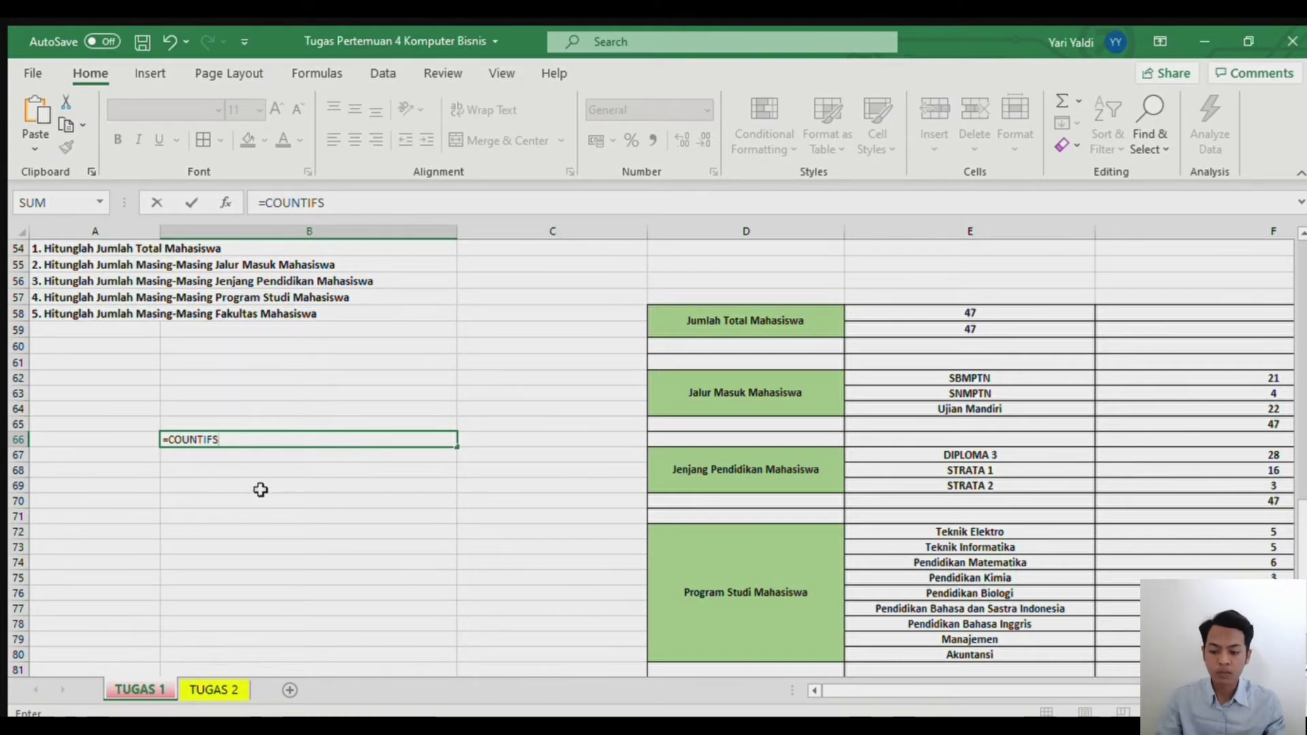
left_click(218, 528)
left_click(257, 445)
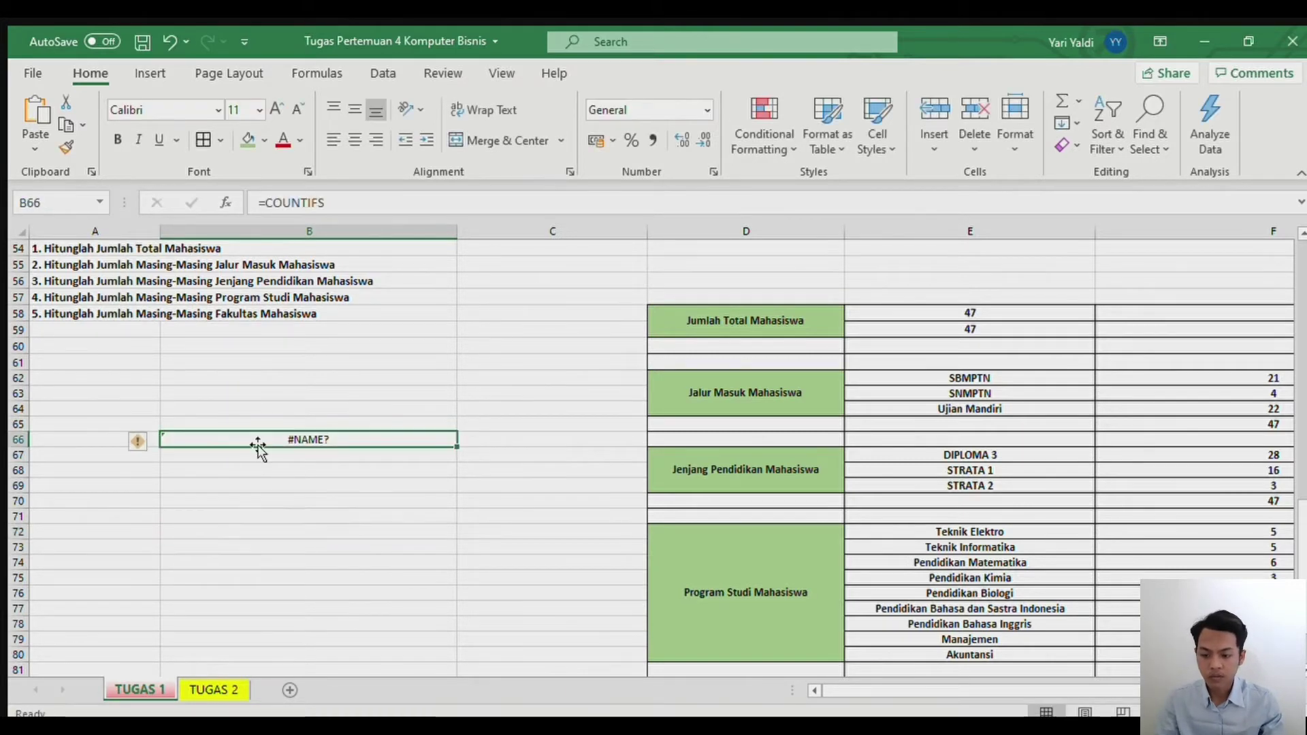
key("BackSpace")
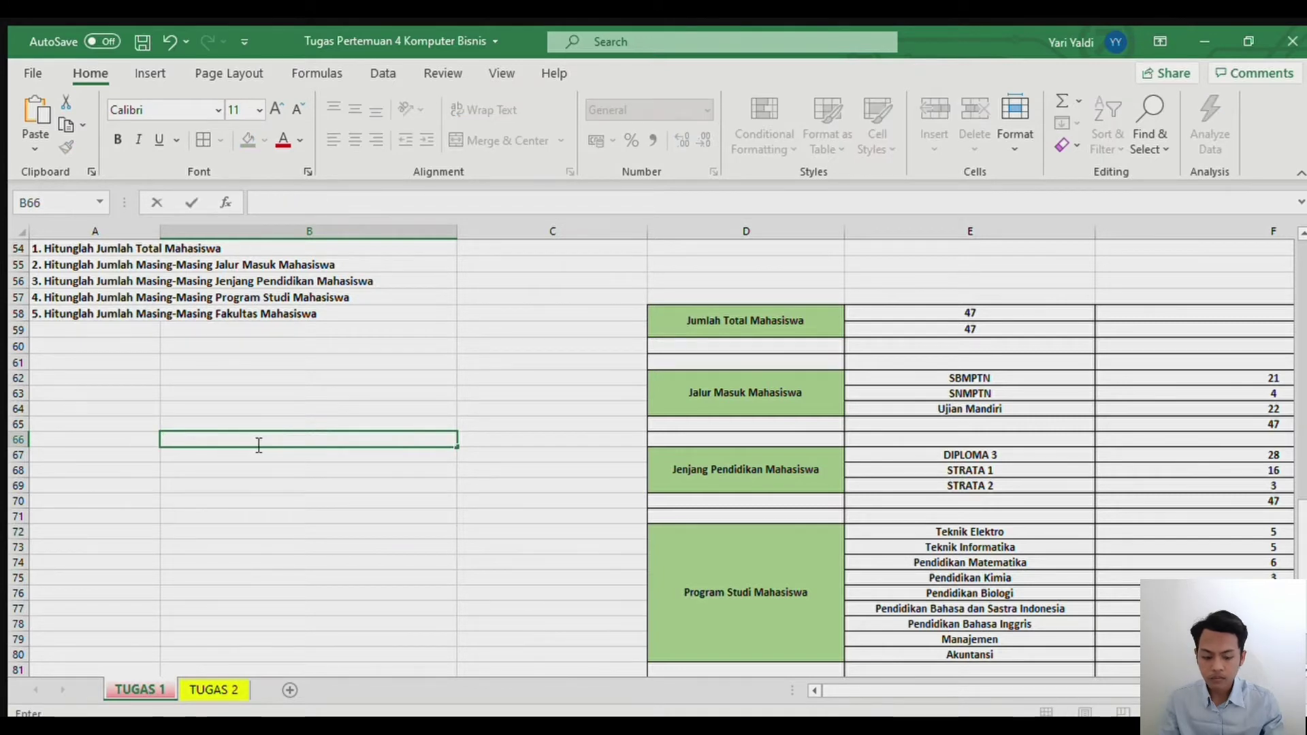
Step: Begin a COUNTIFS formula in B66 with the JALUR MASUK range C5:C51 and the SBMPTN cell C41 as its criterion
type("=COUN")
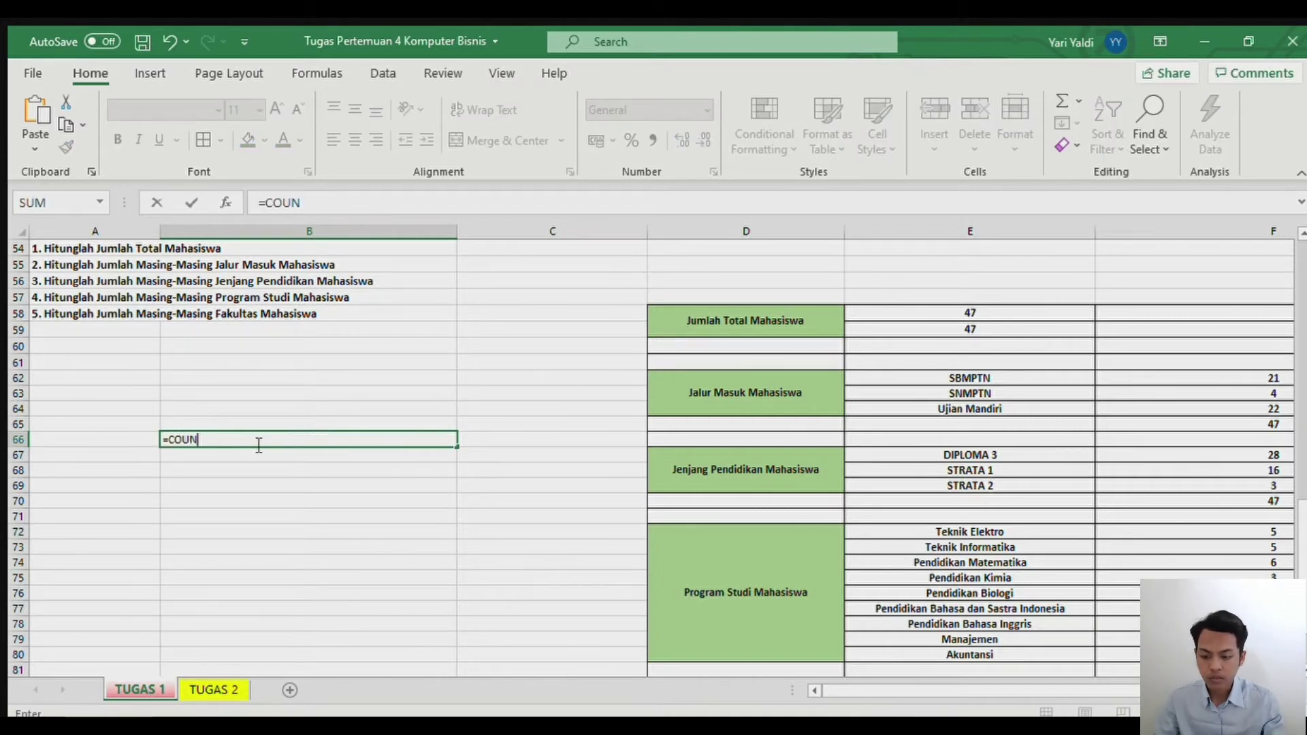
type("IFS(")
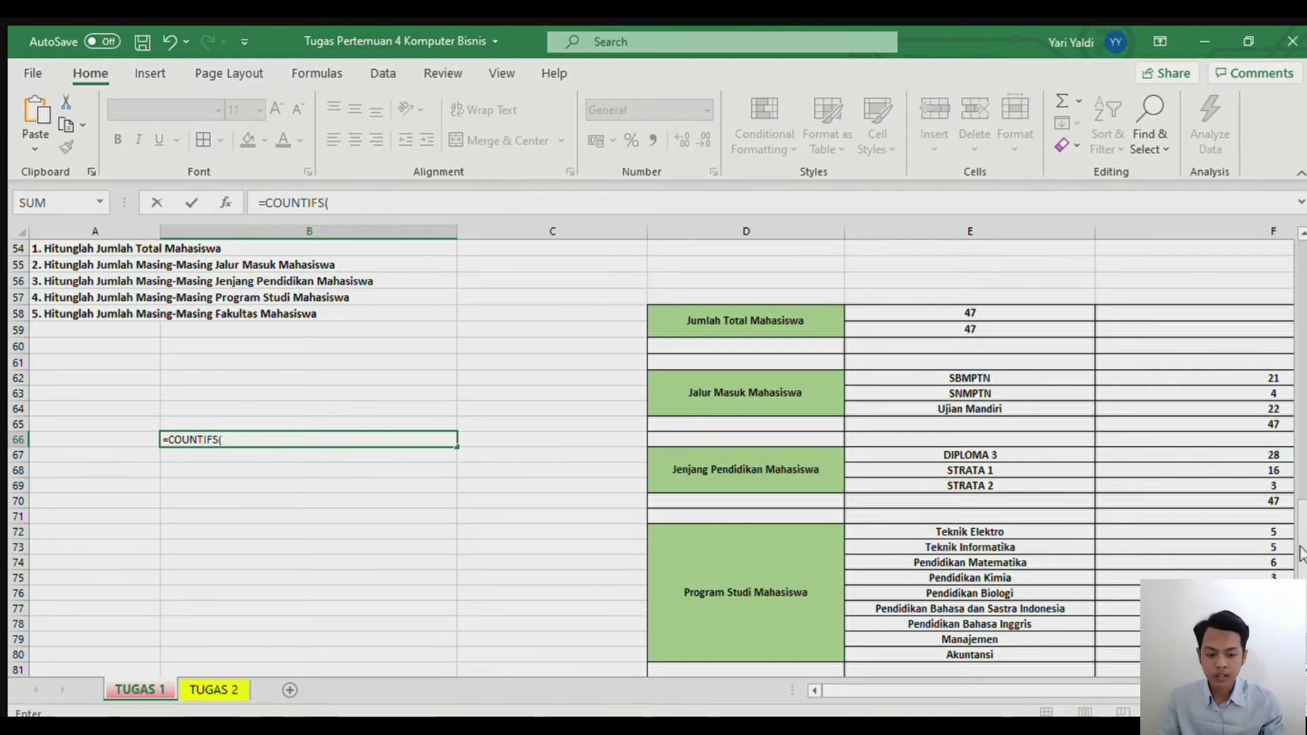
left_click_drag(1302, 554, 1302, 290)
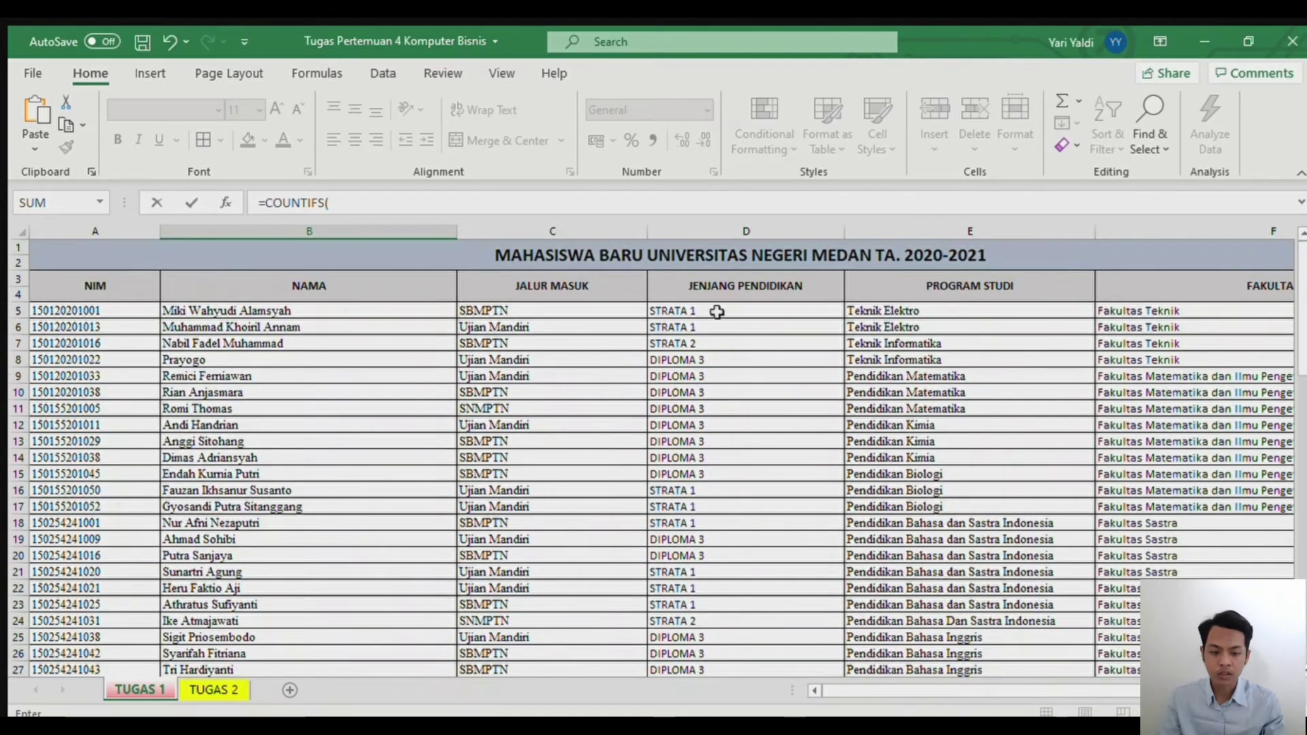
left_click_drag(597, 307, 554, 625)
type(";")
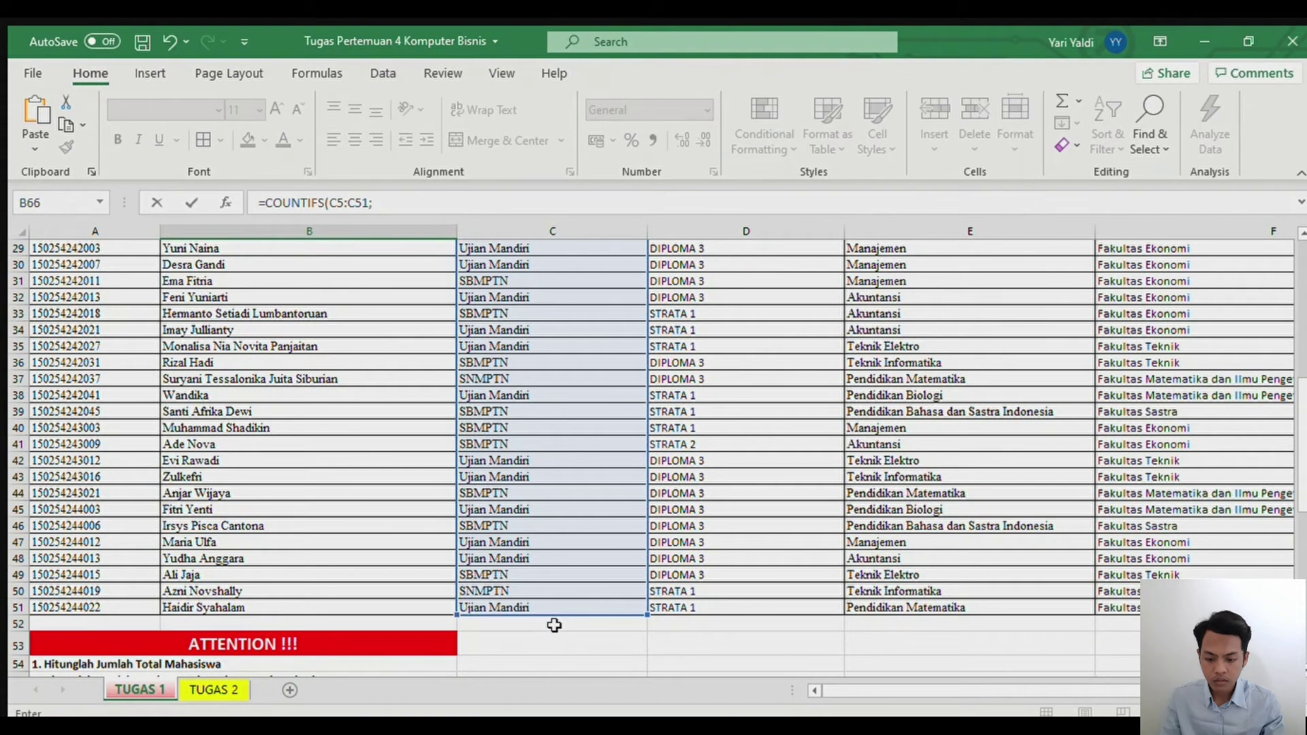
left_click(484, 447)
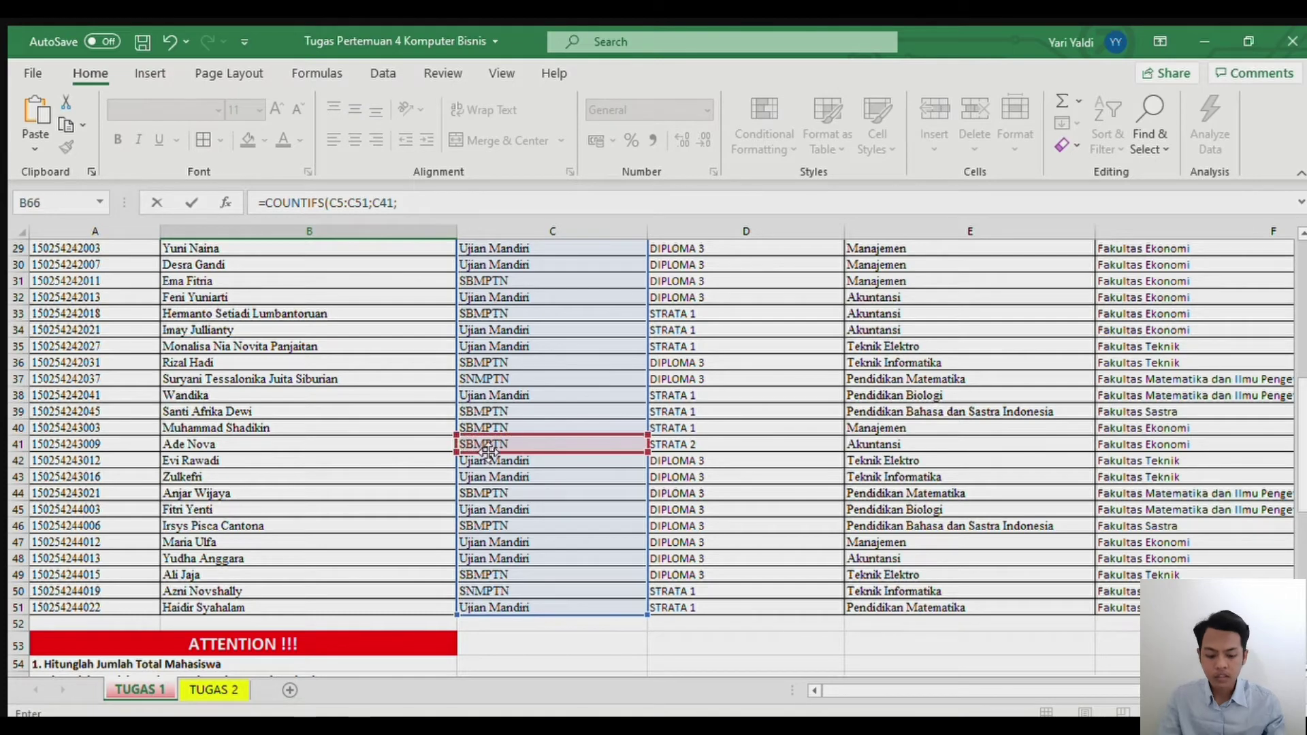
Step: Add the JENJANG PENDIDIKAN range D5:D51 with the STRATA 1 cell D50 as the second criterion of the COUNTIFS formula
left_click_drag(1302, 427, 1278, 558)
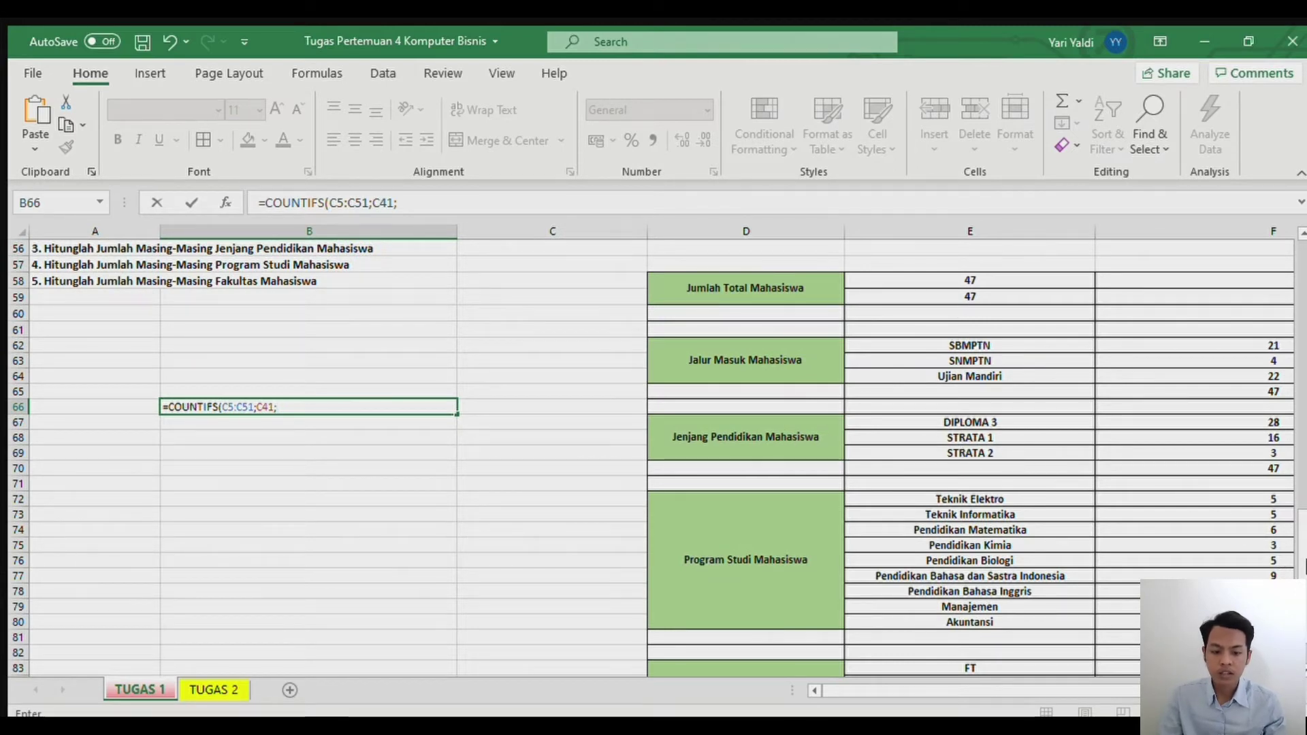
left_click_drag(1300, 561, 1299, 253)
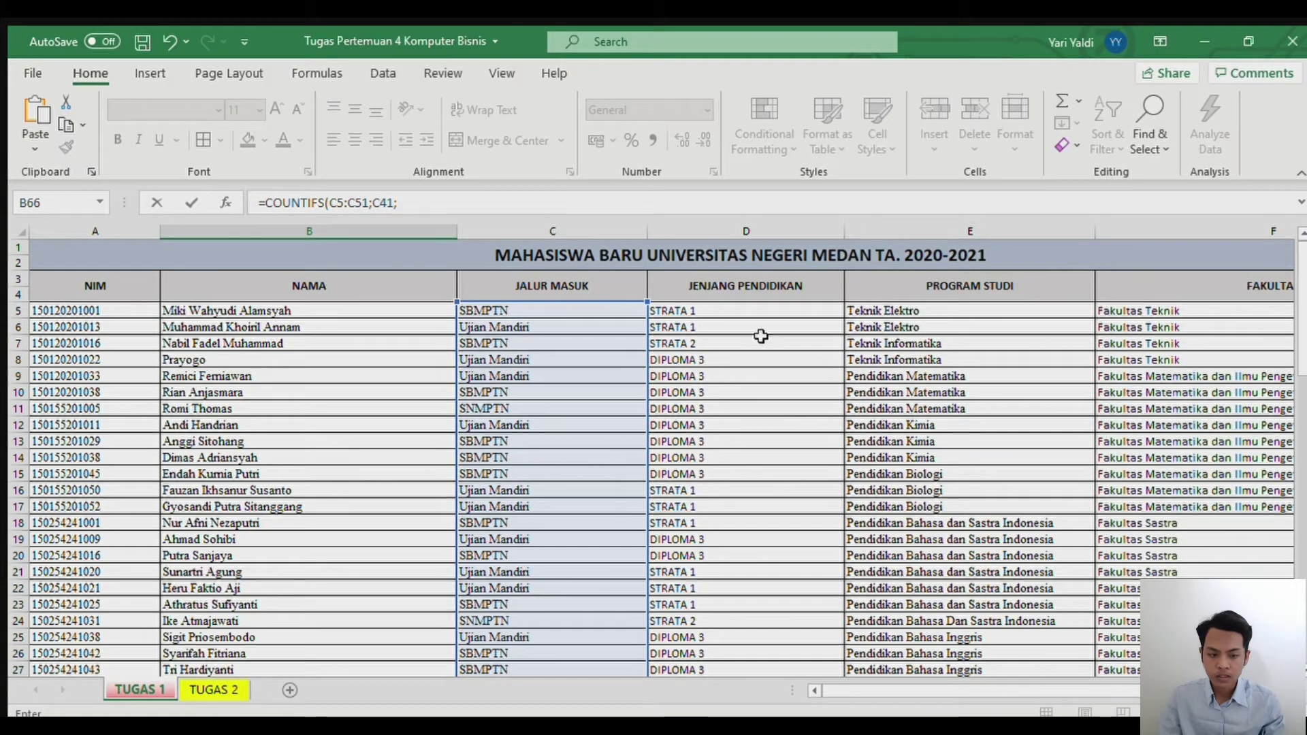
left_click_drag(735, 311, 708, 642)
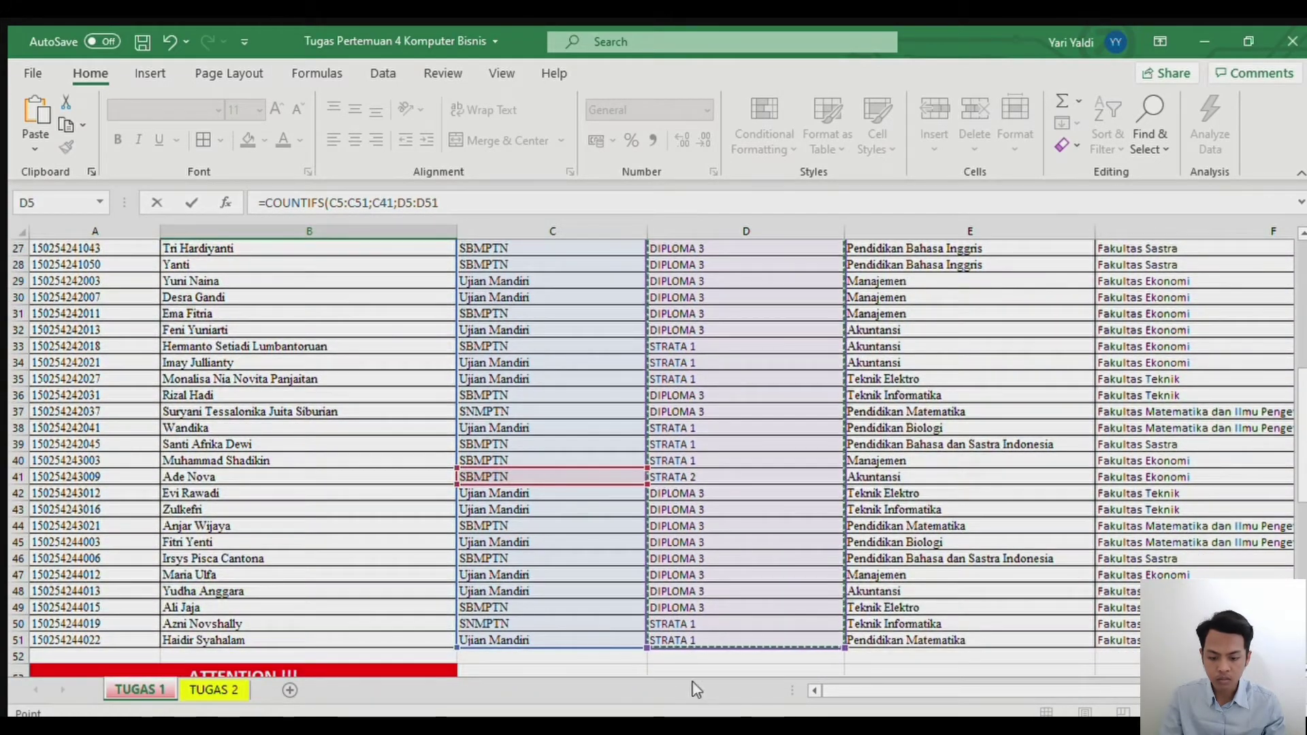
type(";")
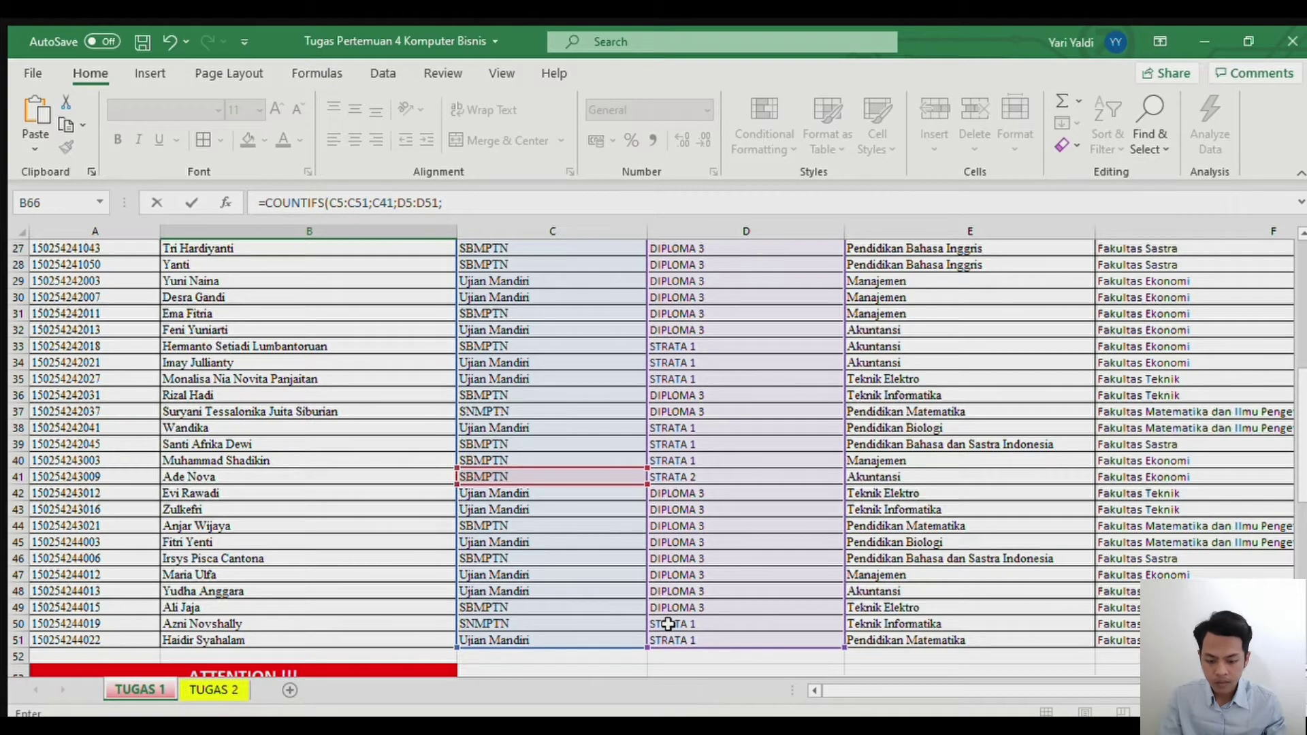
left_click(668, 624)
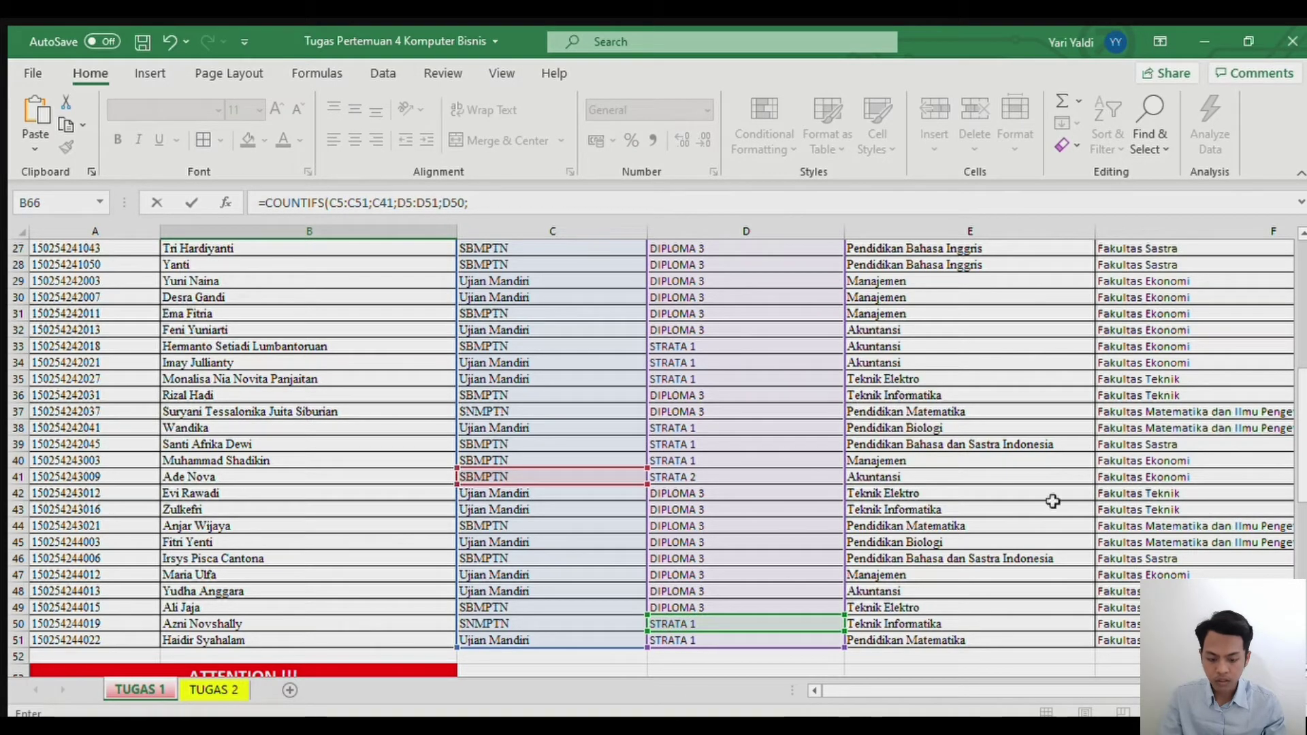
Step: Add the PROGRAM STUDI range E5:E51 with a Manajemen cell as the third criterion and complete the COUNTIFS formula
scroll(1052, 501, "down", 11)
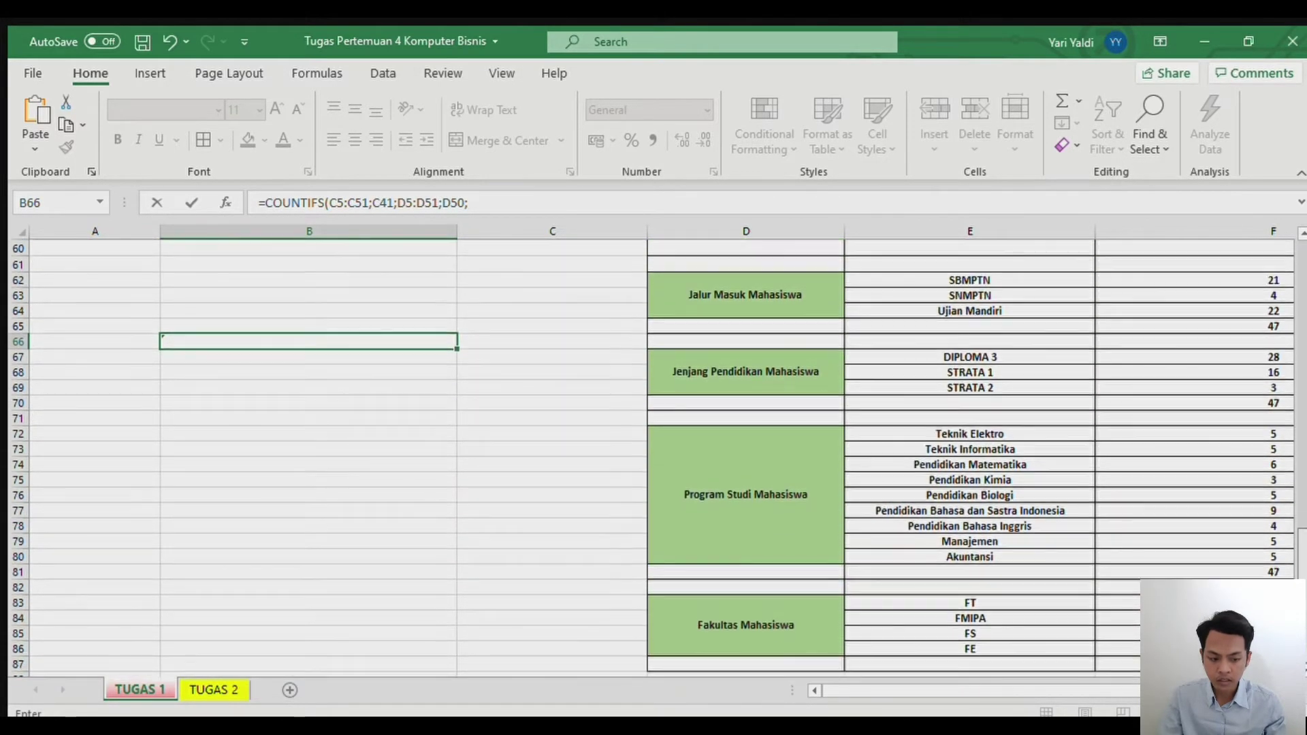
scroll(1289, 577, "up", 1)
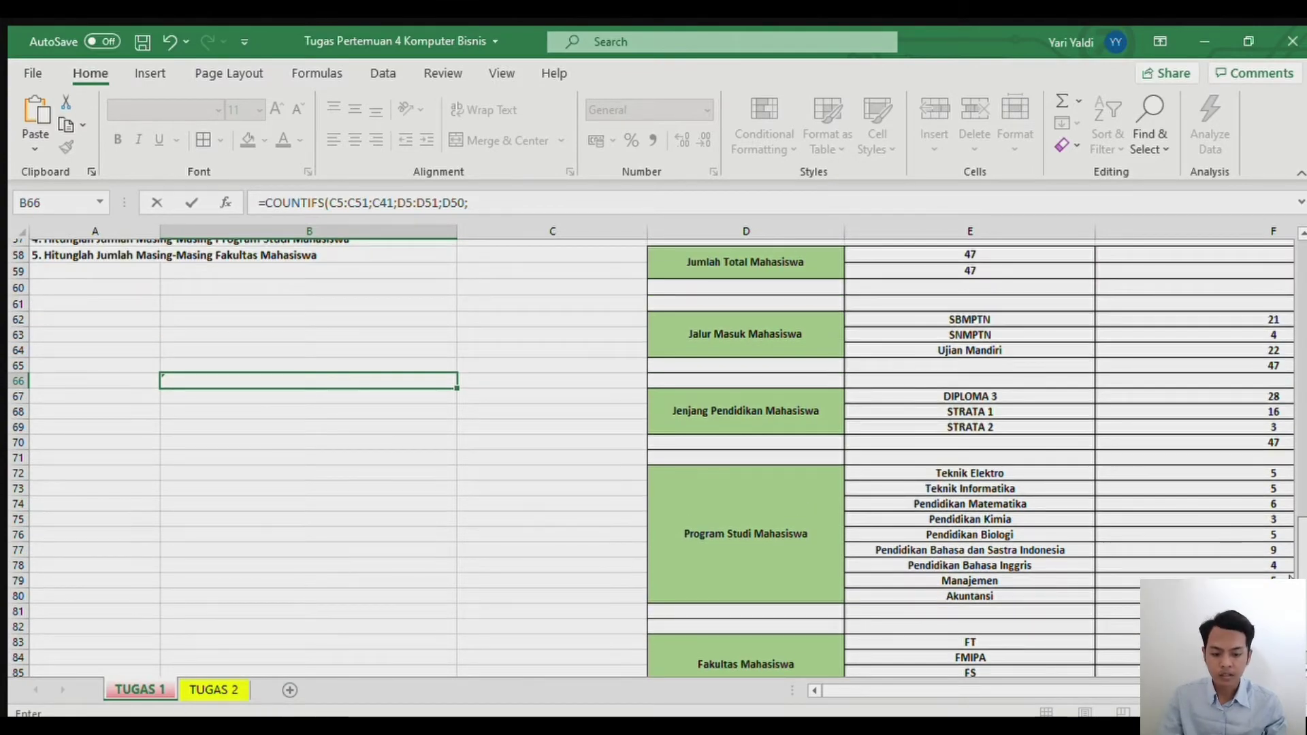
scroll(1289, 578, "up", 19)
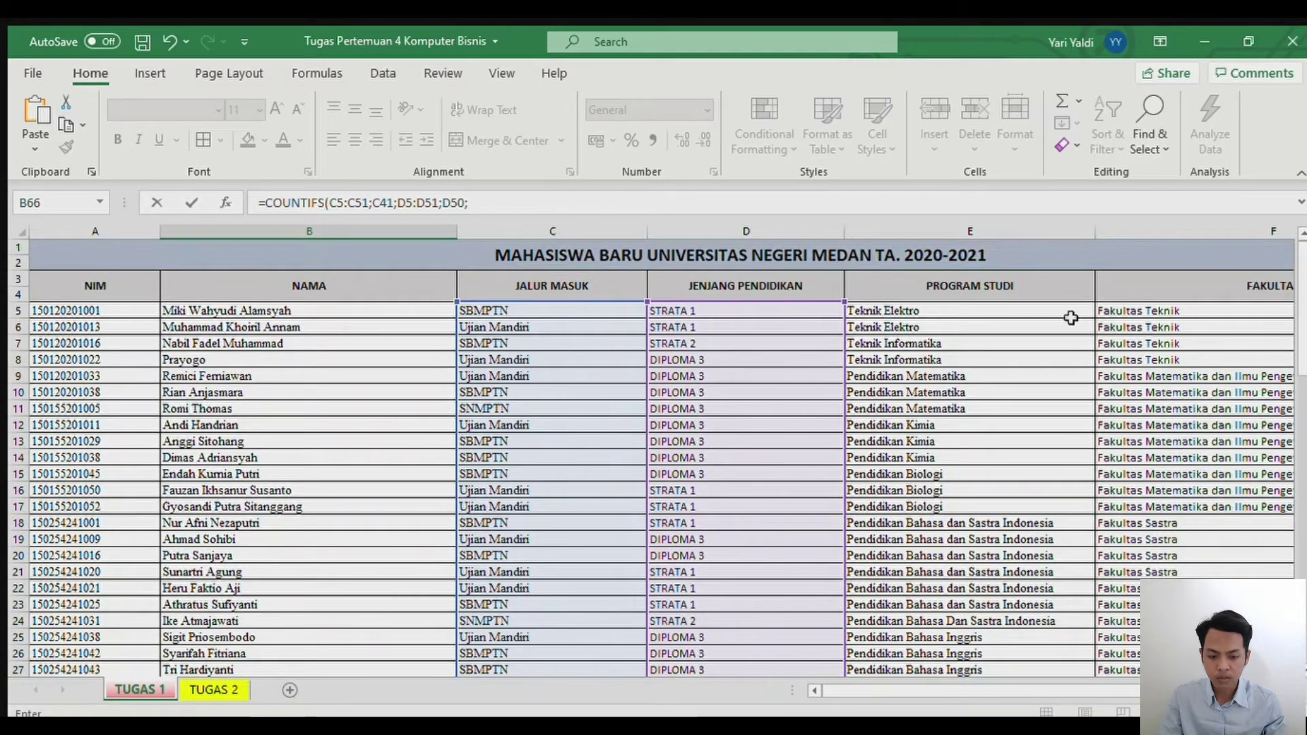
left_click_drag(964, 315, 943, 522)
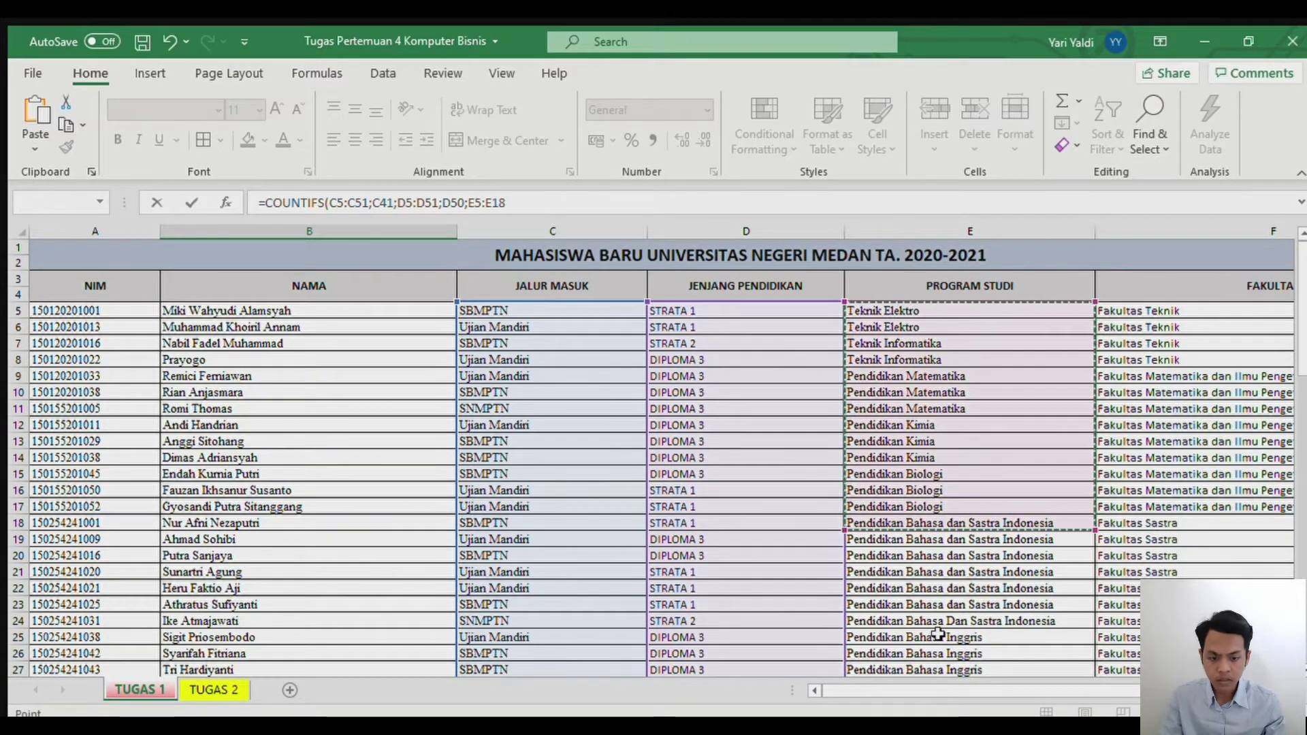
left_click_drag(938, 634, 914, 592)
type(";")
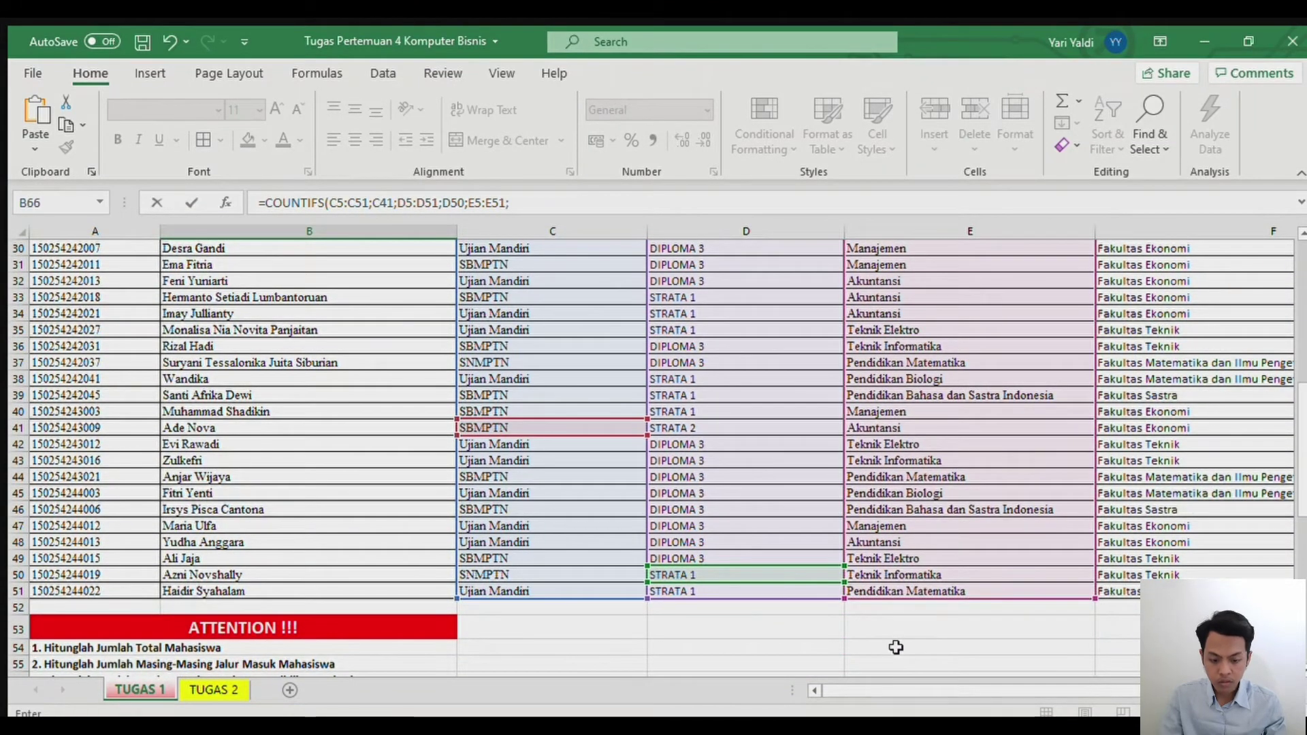
left_click(876, 526)
key("Return")
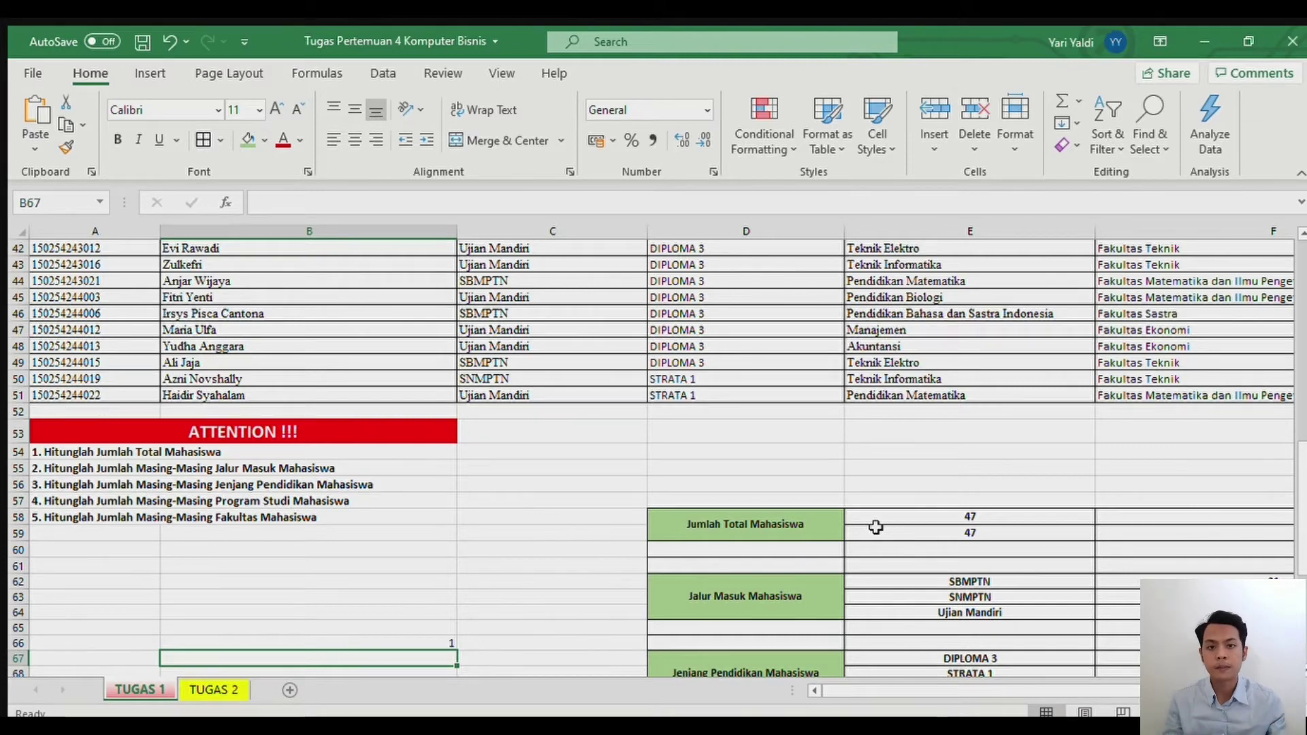
scroll(876, 528, "down", 1)
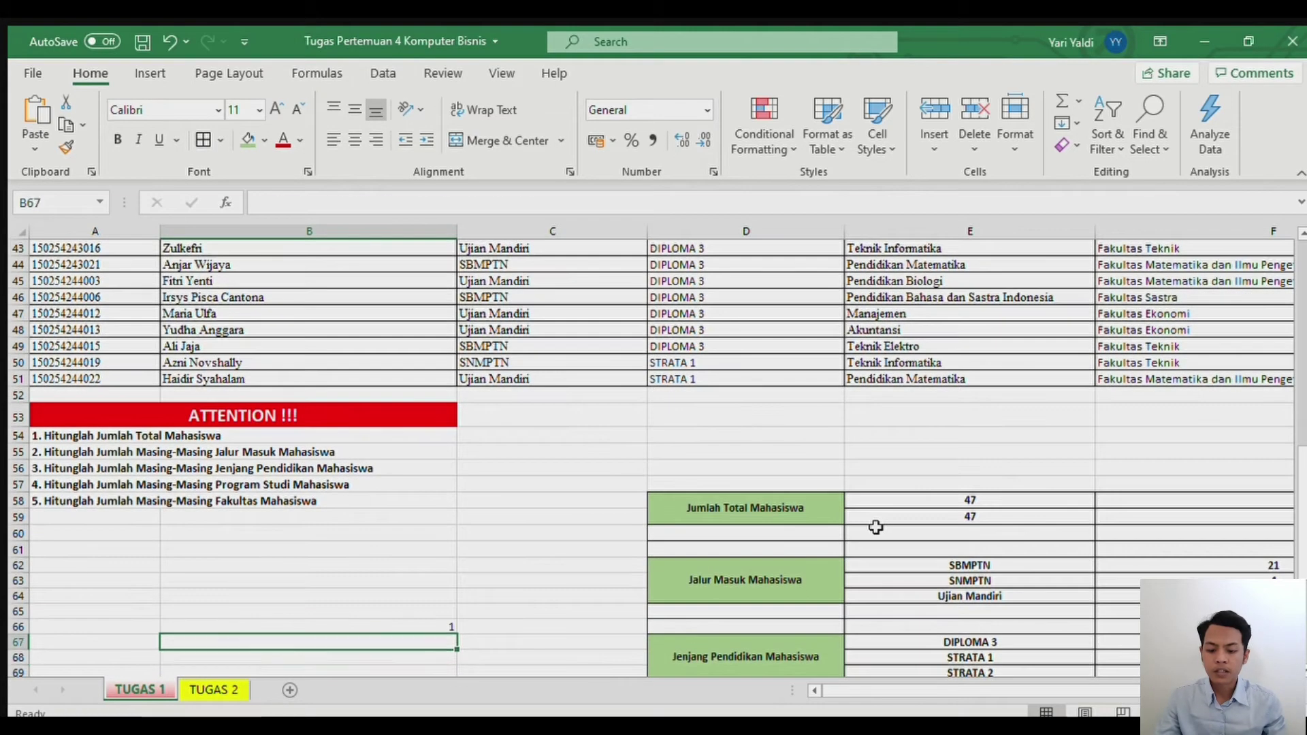
key("Up")
key("Down")
key("Up")
key("Down")
key("Down")
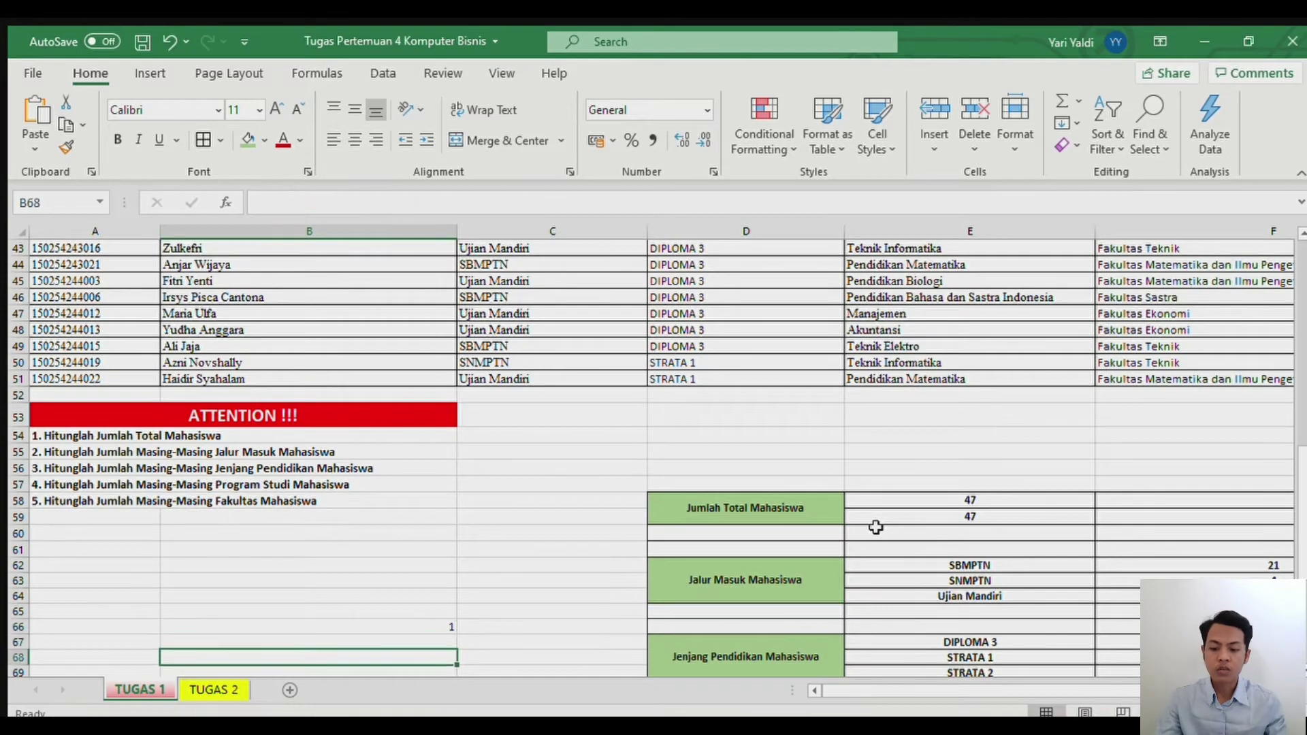
key("Down")
key("Right")
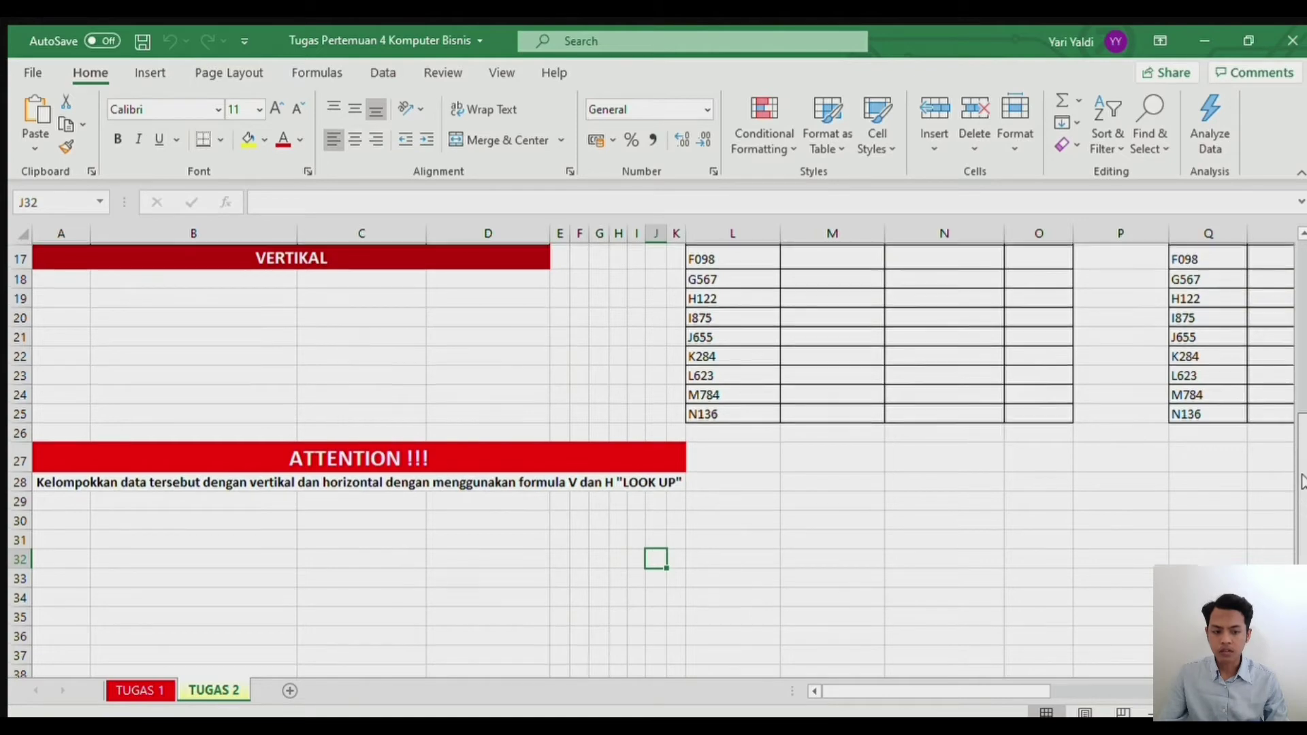
Step: Examine the TUGAS 2 sheet's vertical and horizontal TABEL BANTUAN tables and the empty VLOOKUP and HLOOKUP tables
left_click_drag(1300, 504, 1284, 288)
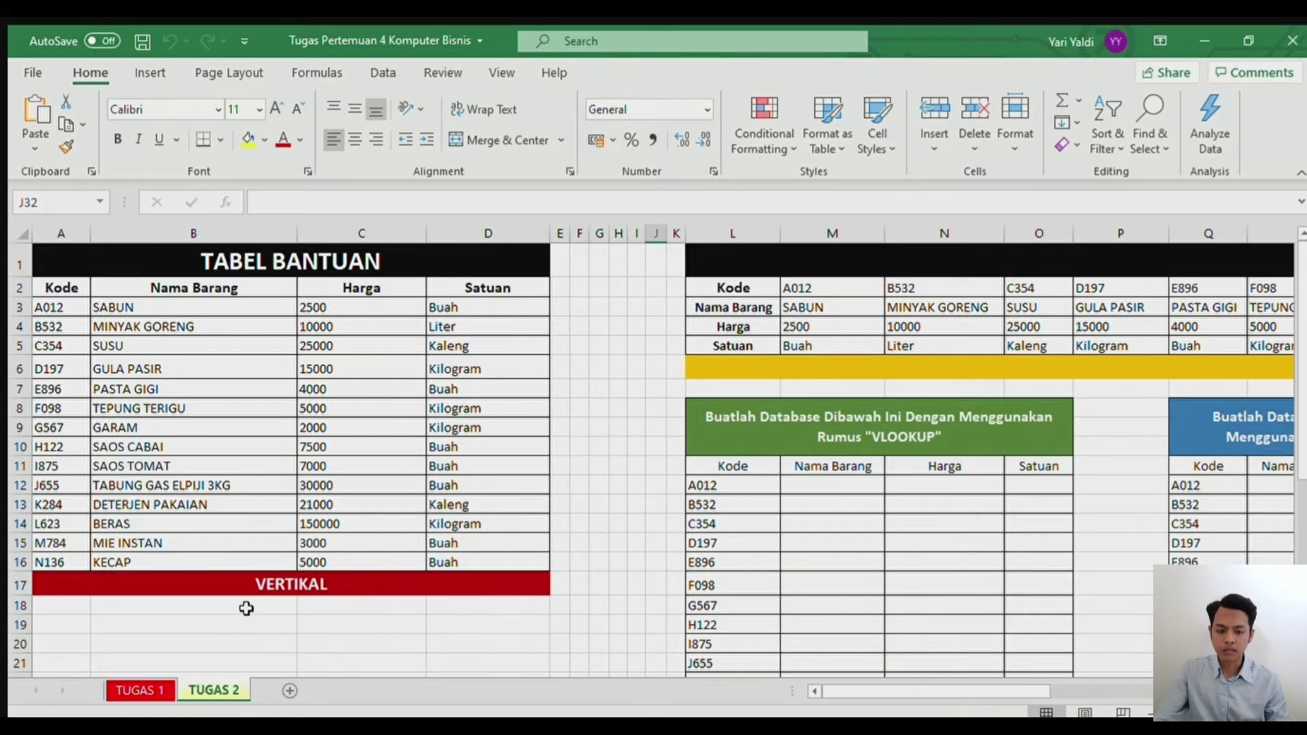
left_click_drag(960, 692, 1082, 689)
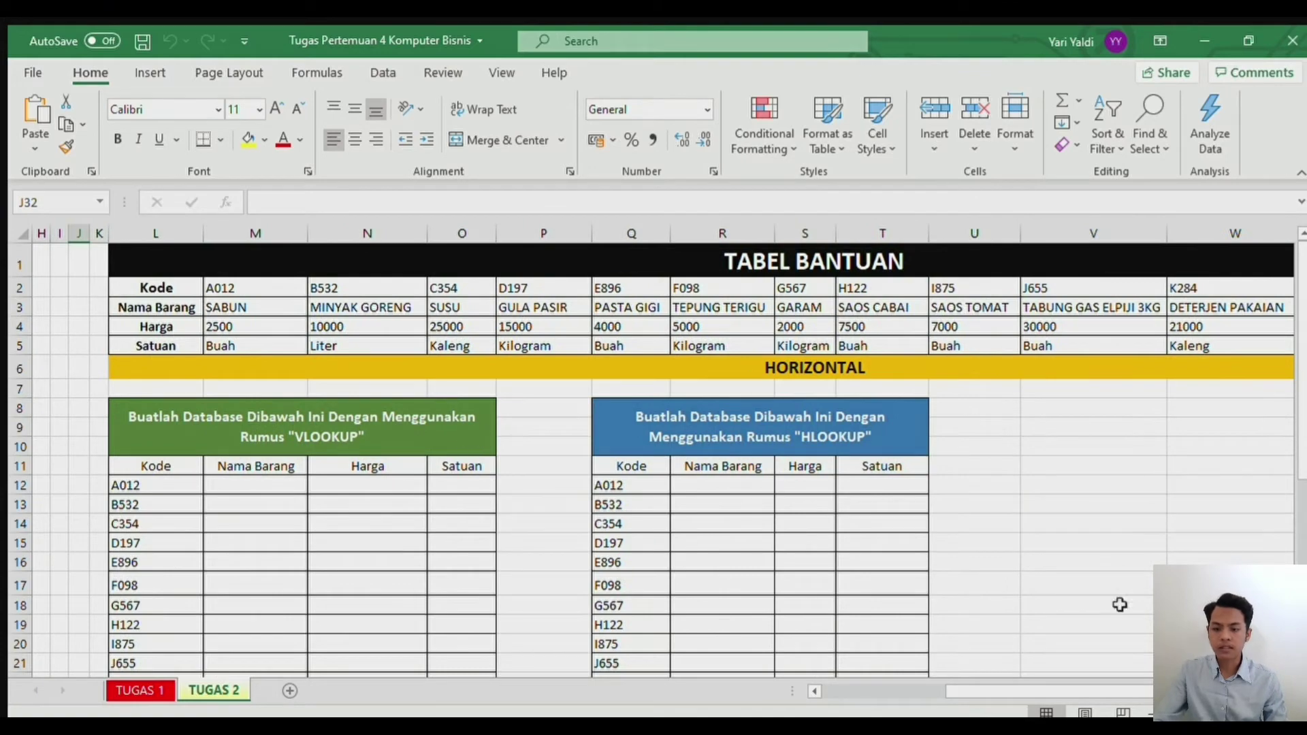
left_click_drag(979, 679, 853, 689)
scroll(546, 493, "down", 1)
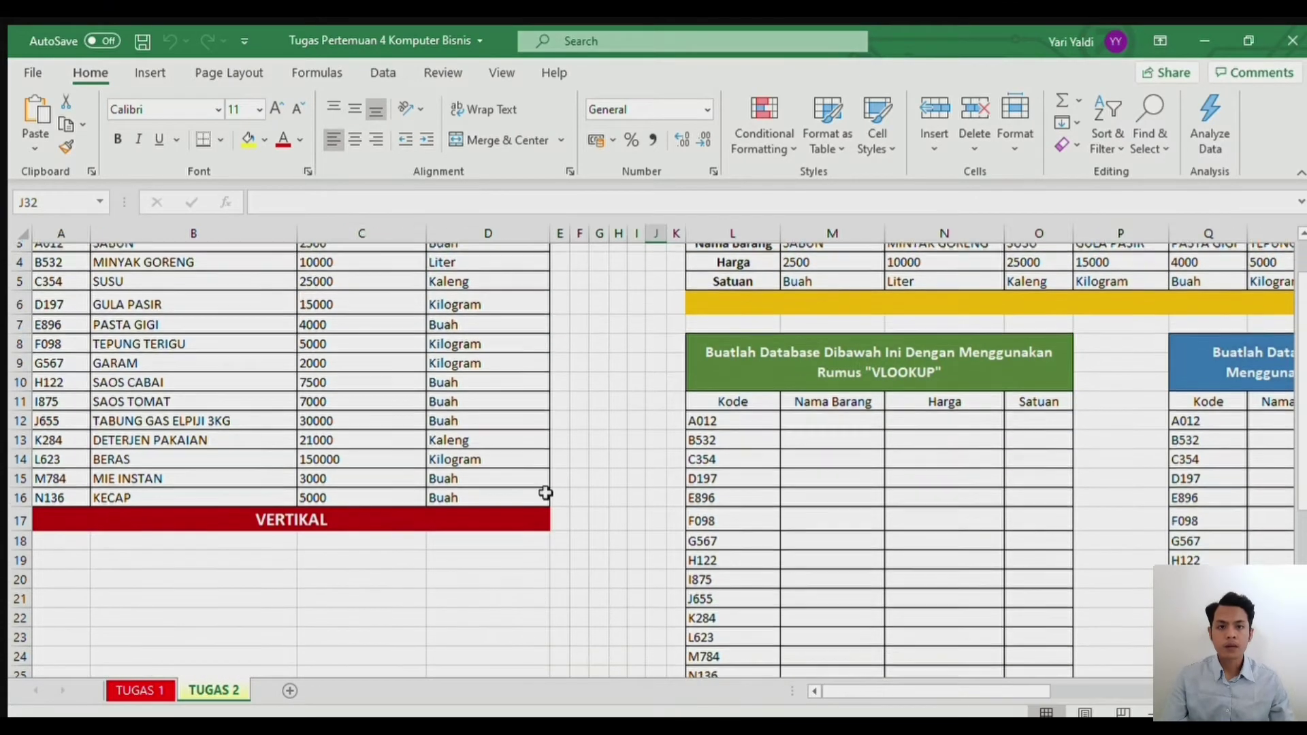
left_click_drag(1300, 456, 1300, 398)
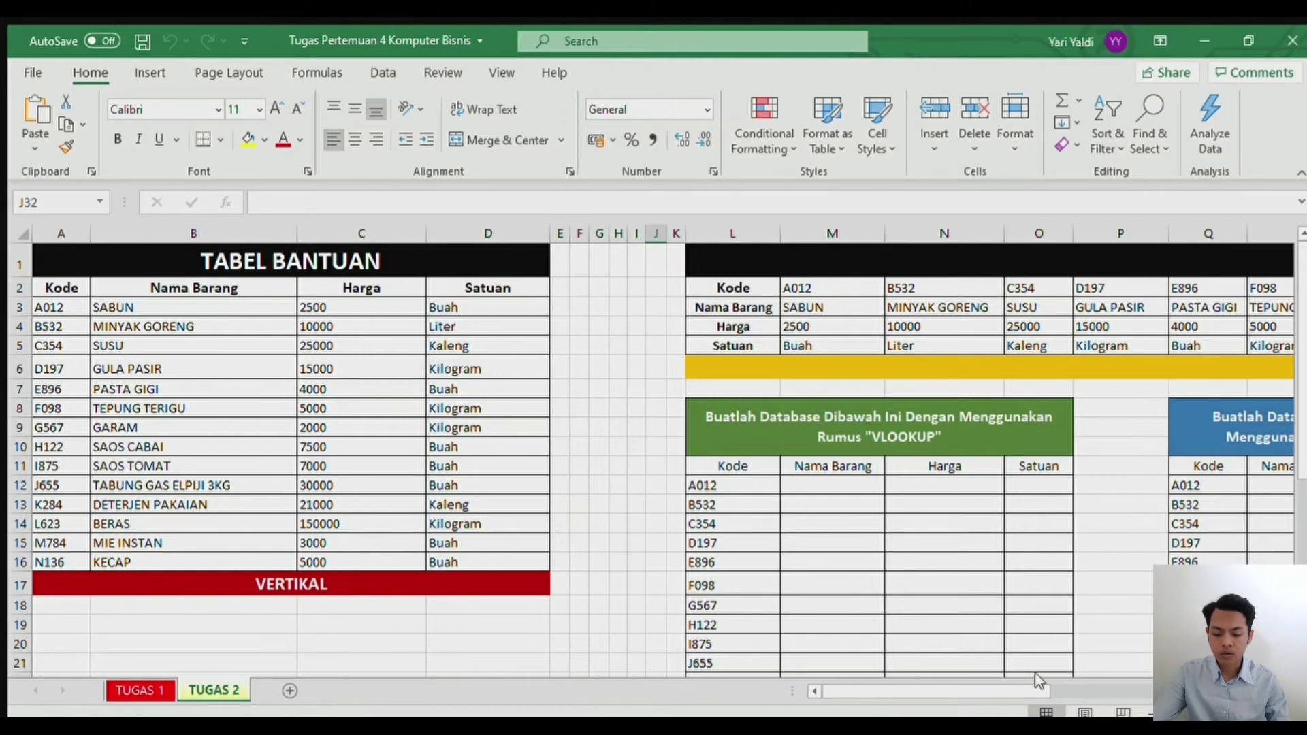
left_click_drag(1024, 679, 1071, 688)
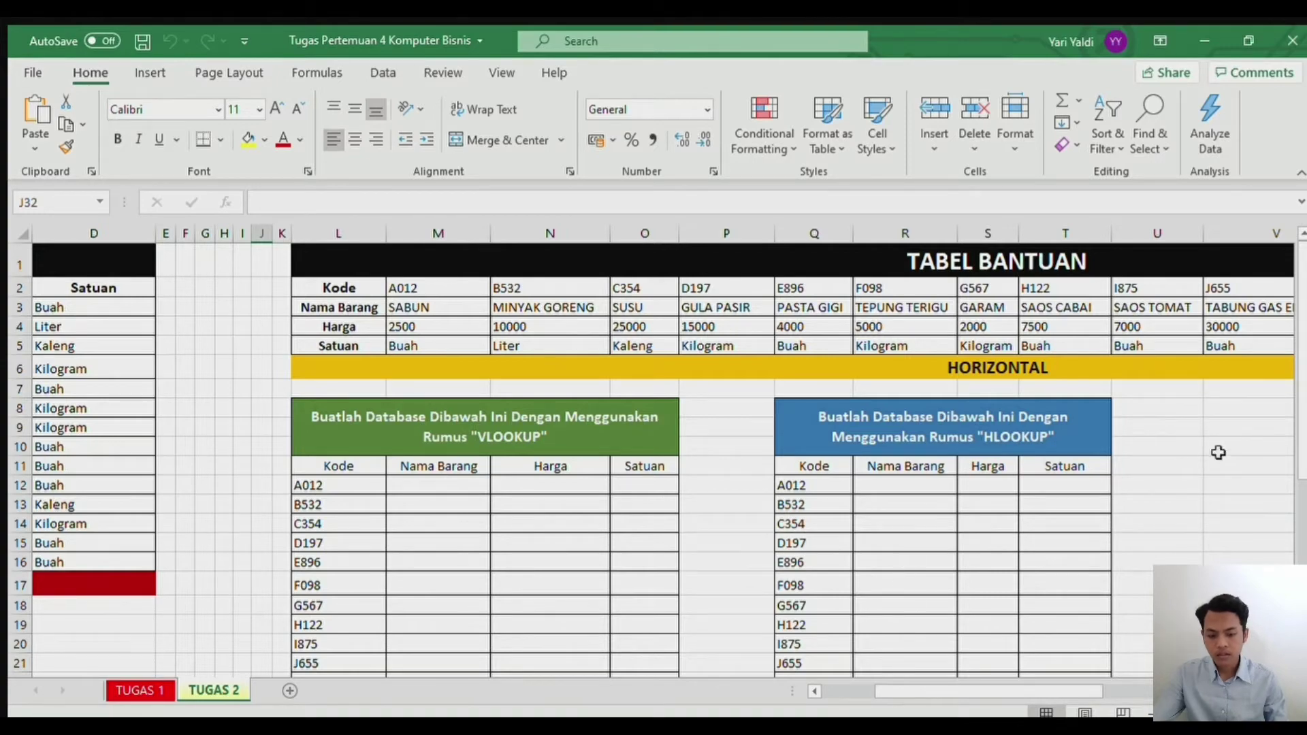
scroll(1300, 462, "down", 3)
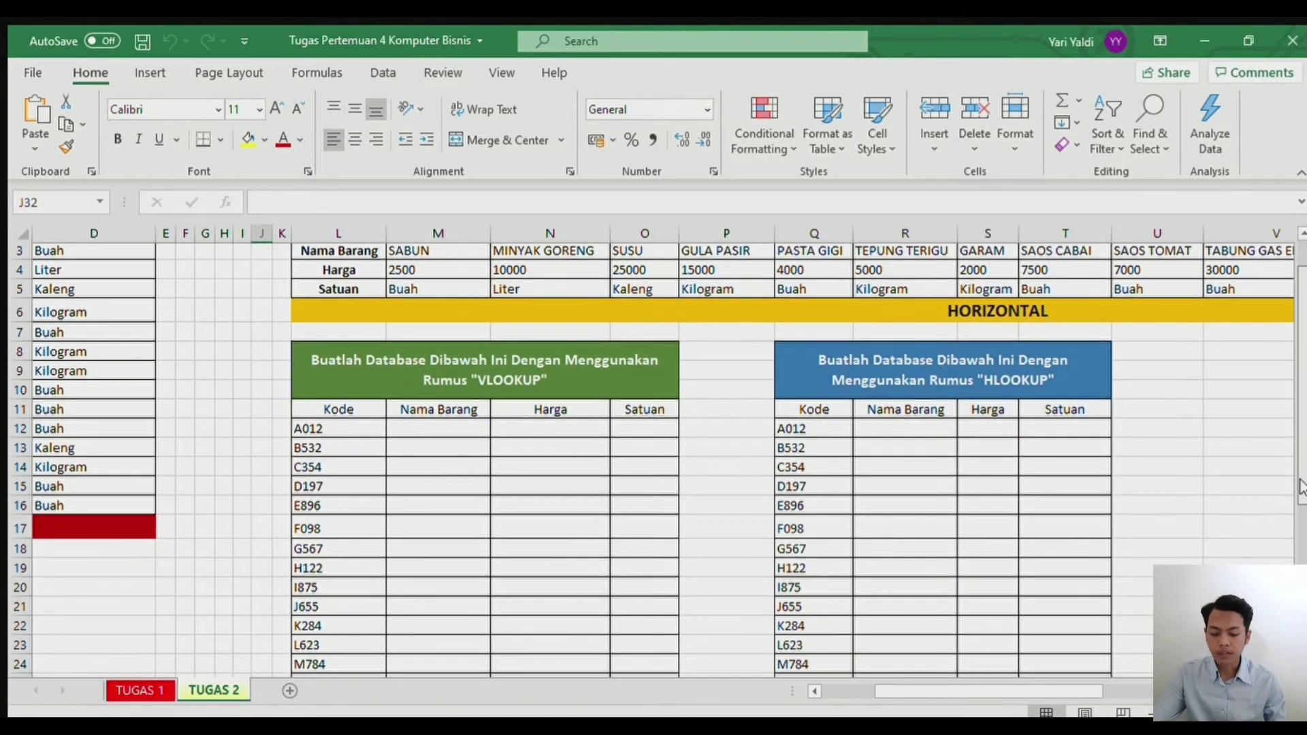
scroll(1299, 457, "up", 3)
scroll(1299, 456, "down", 2)
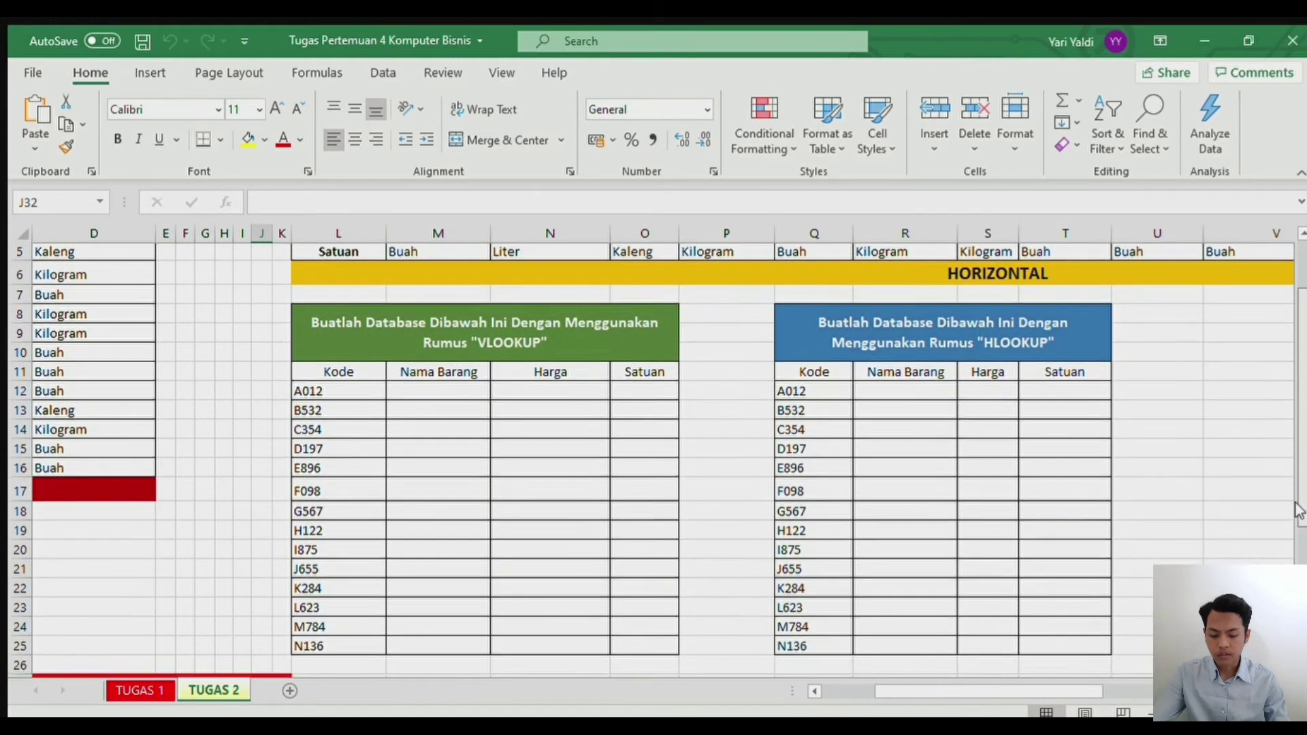
scroll(1296, 459, "up", 2)
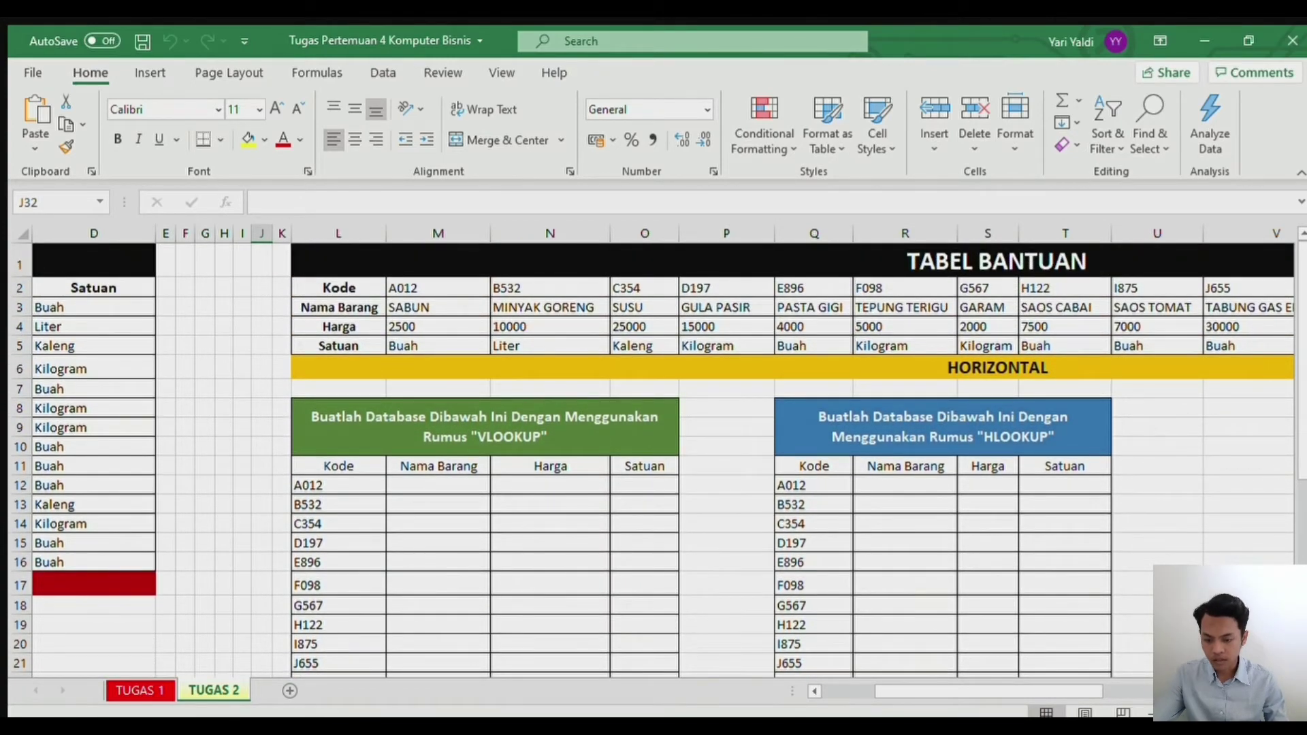
scroll(1300, 456, "down", 1)
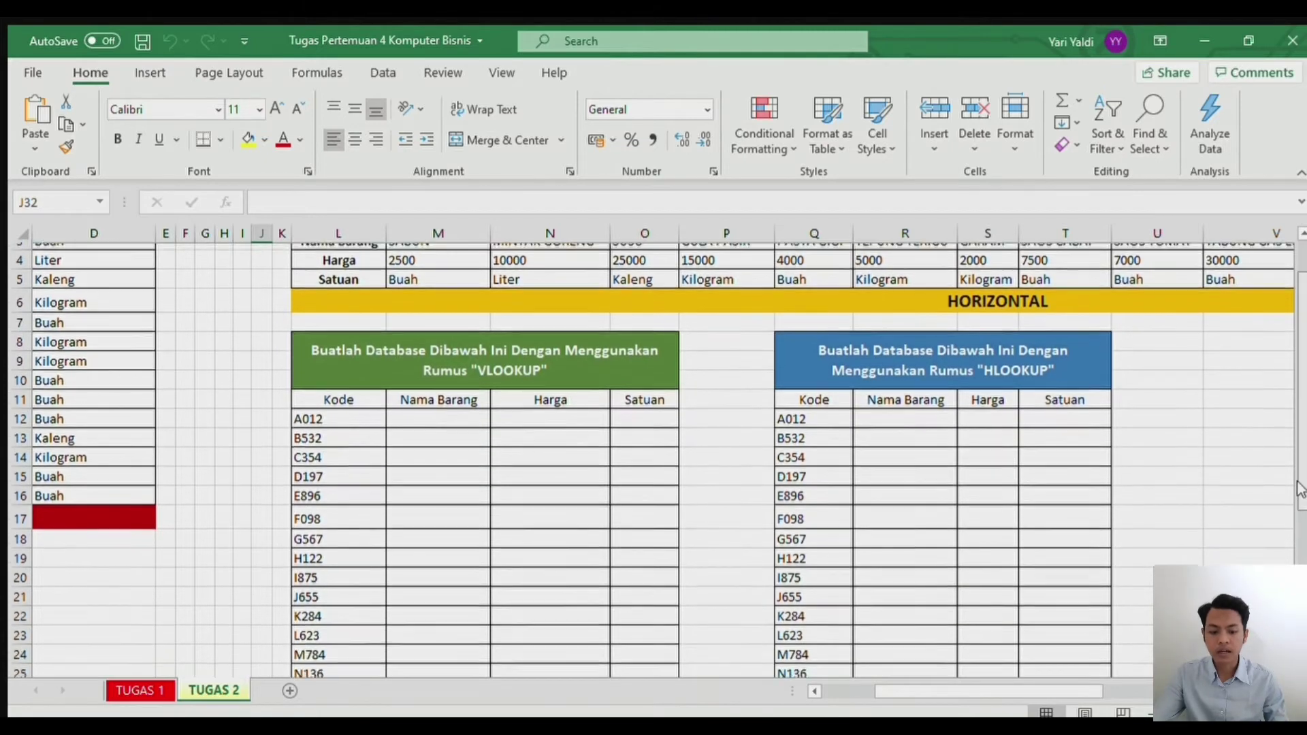
scroll(1300, 456, "up", 1)
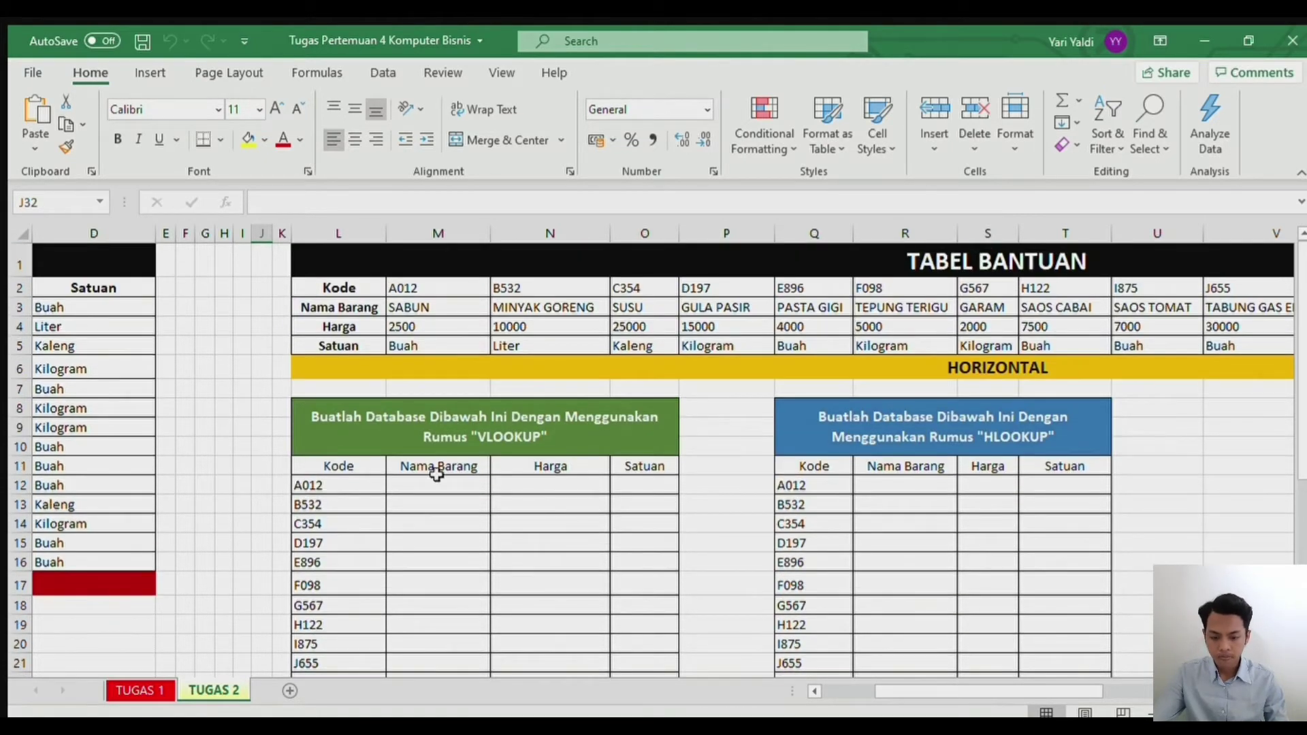
left_click(411, 487)
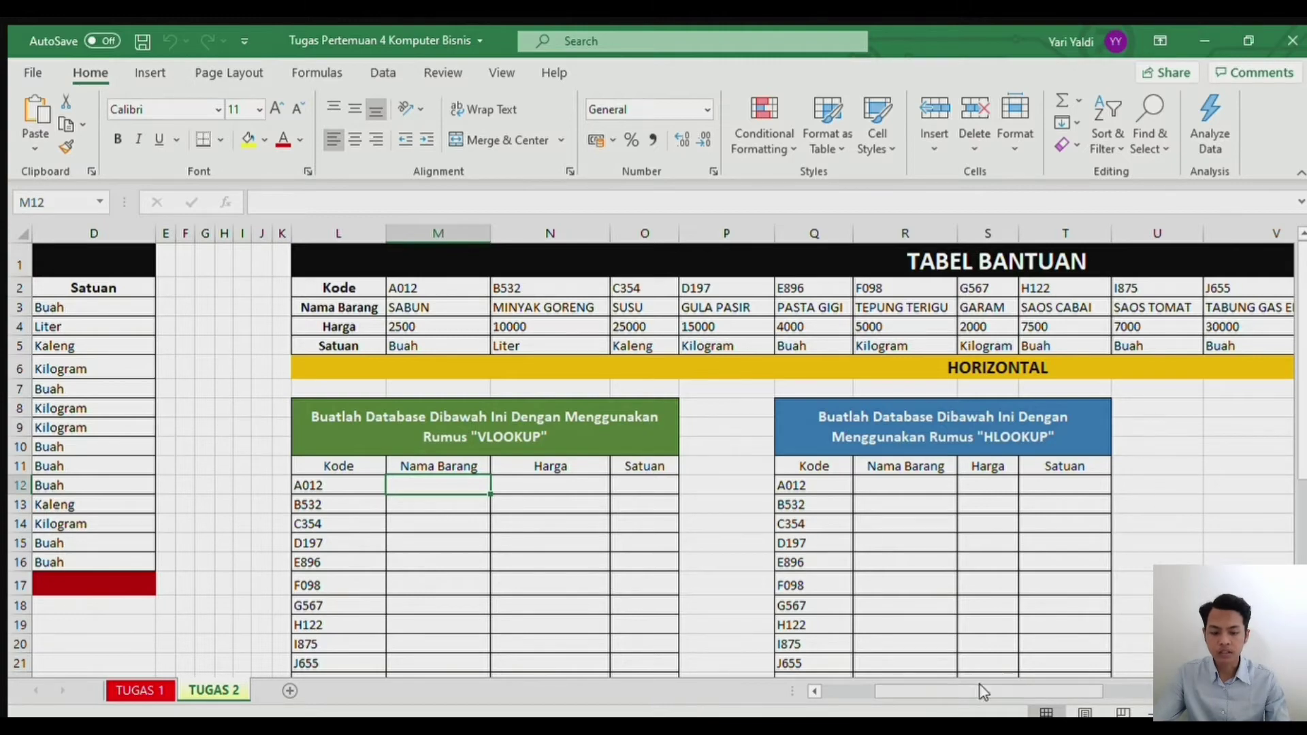
scroll(978, 685, "left", 3)
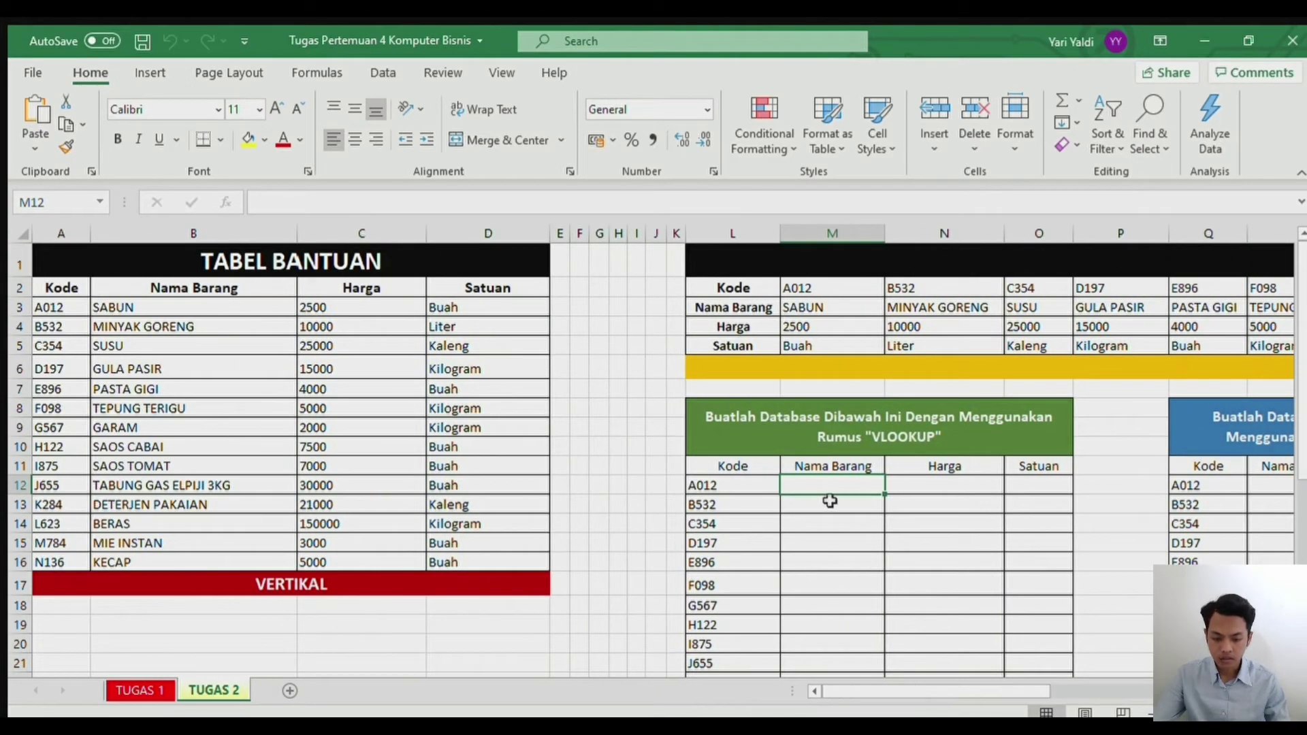
left_click(621, 603)
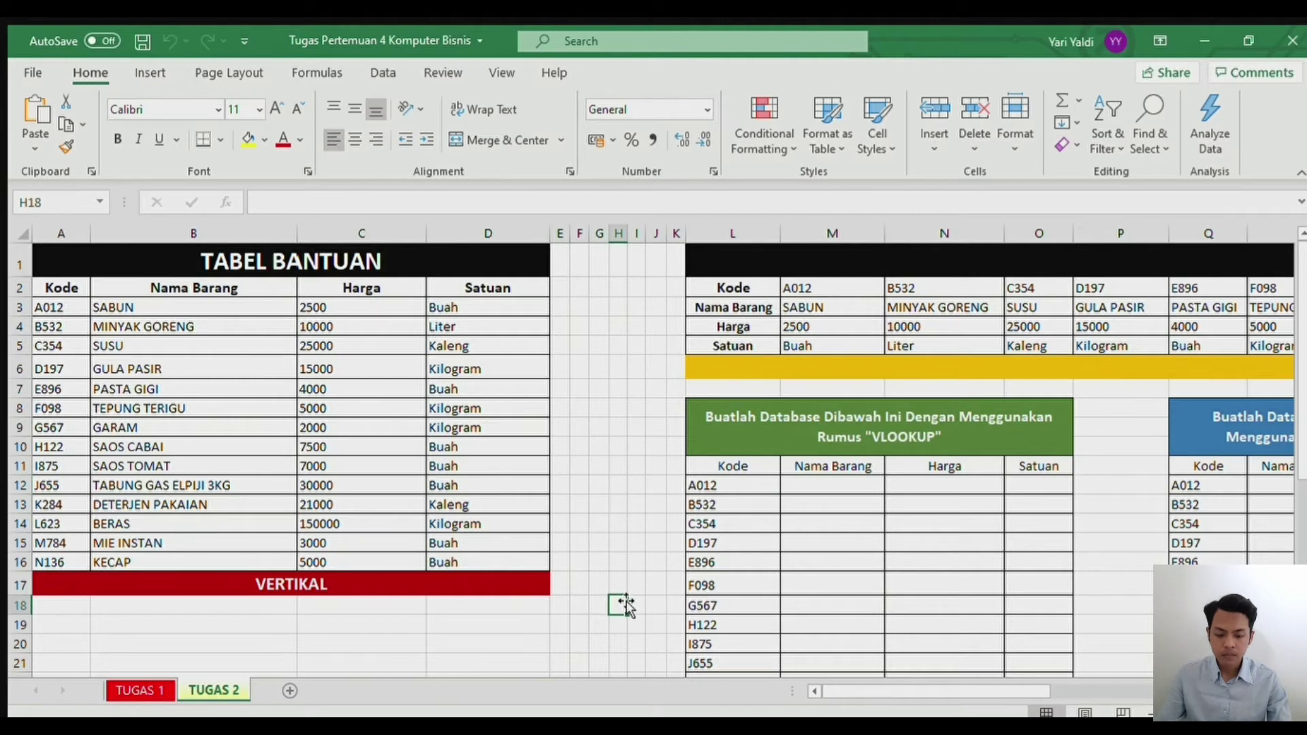
type("=")
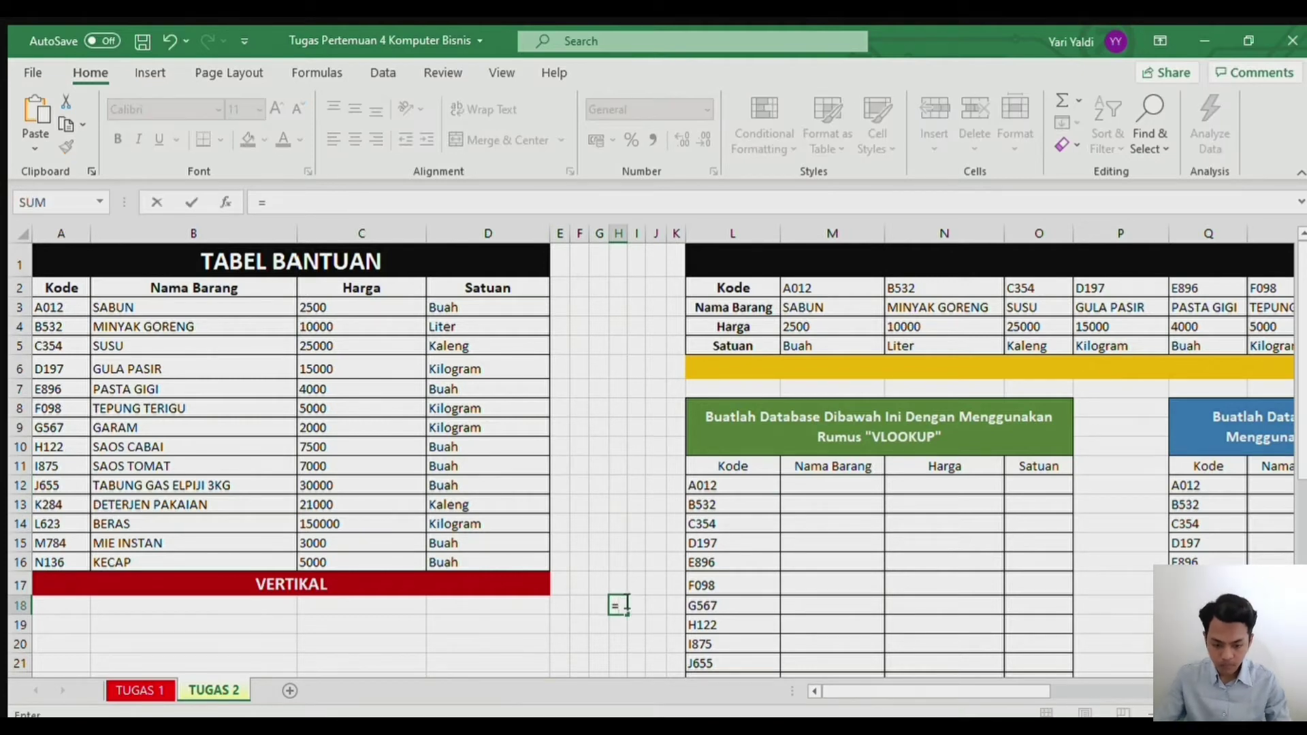
key("Escape")
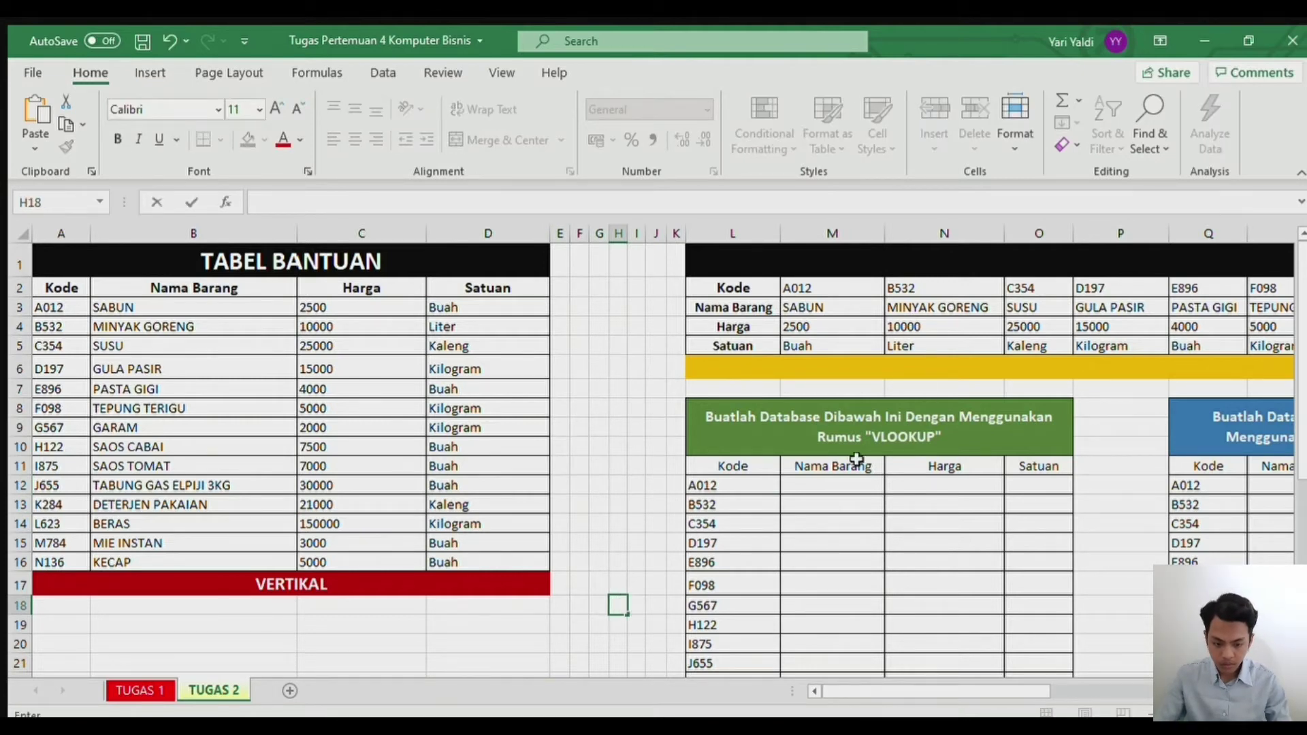
Step: Enter a VLOOKUP formula in Nama Barang cell M12 that looks up L12 in A2:D16, returning column 2 with FALSE matching
left_click(807, 484)
type("=")
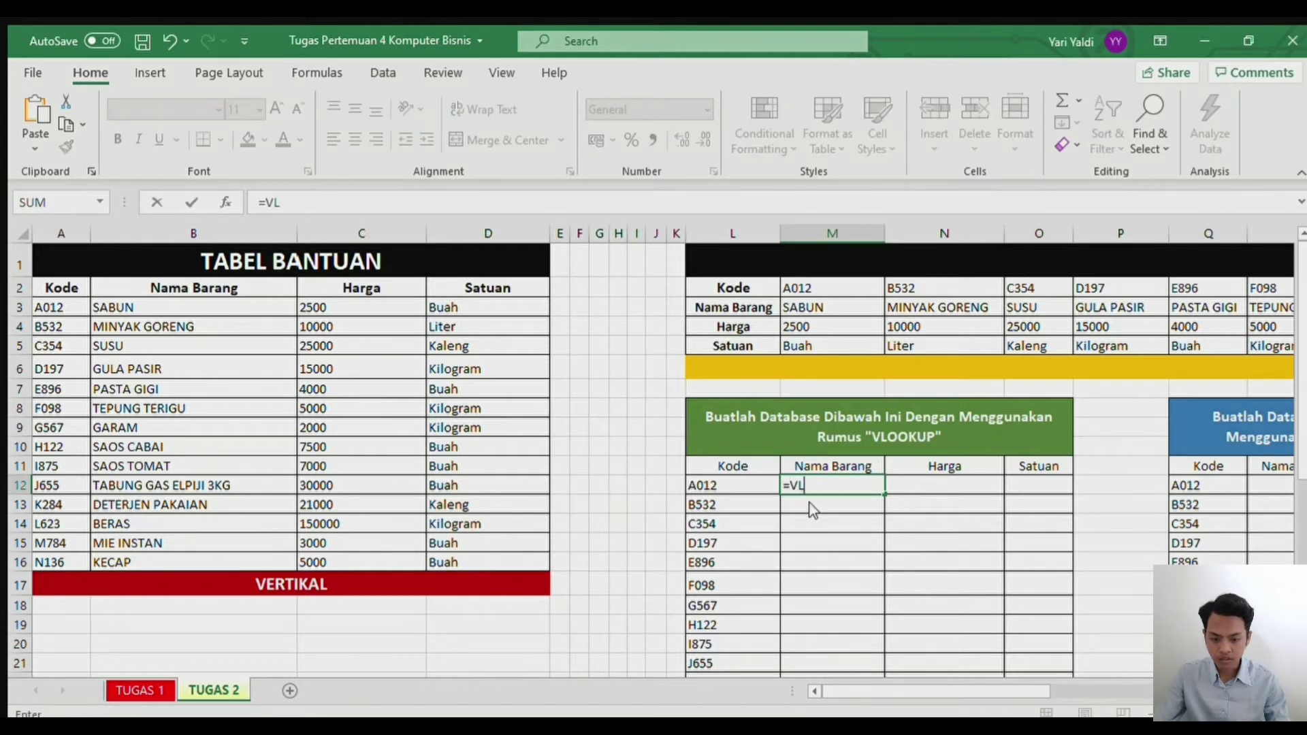
type("VL")
key("Tab")
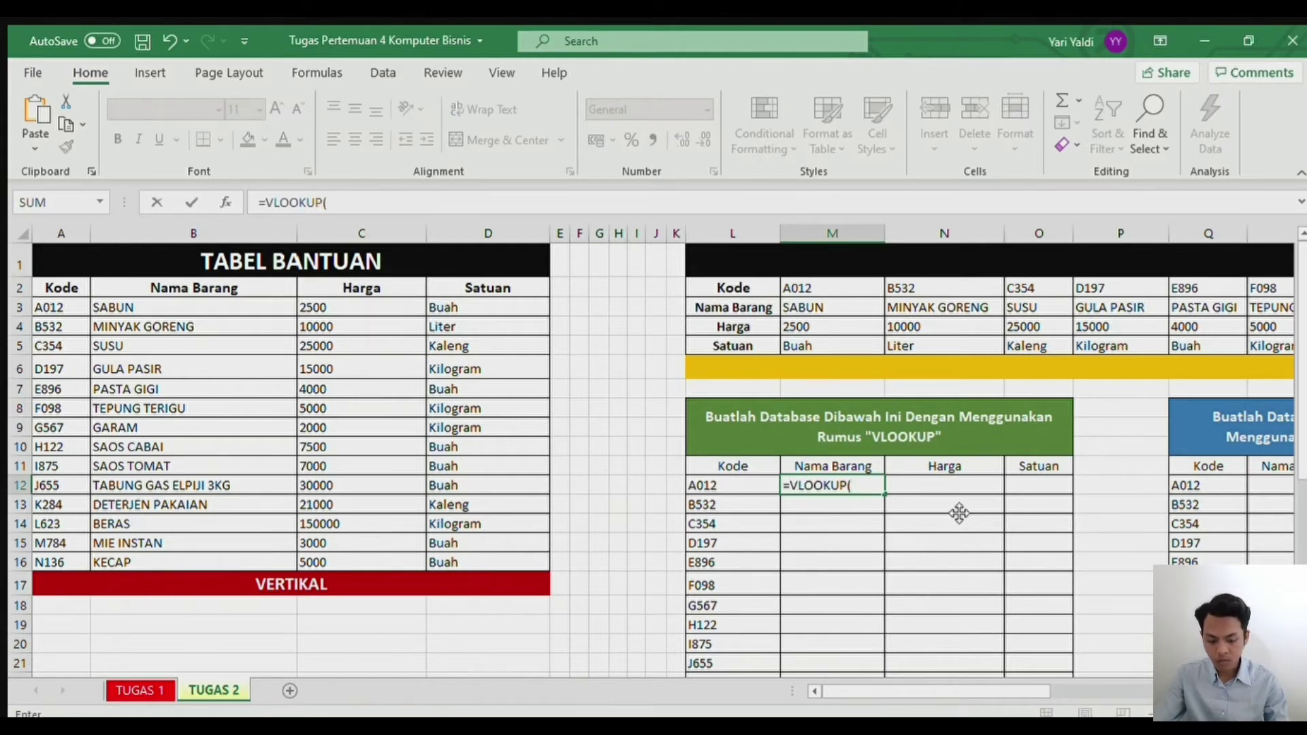
left_click(720, 490)
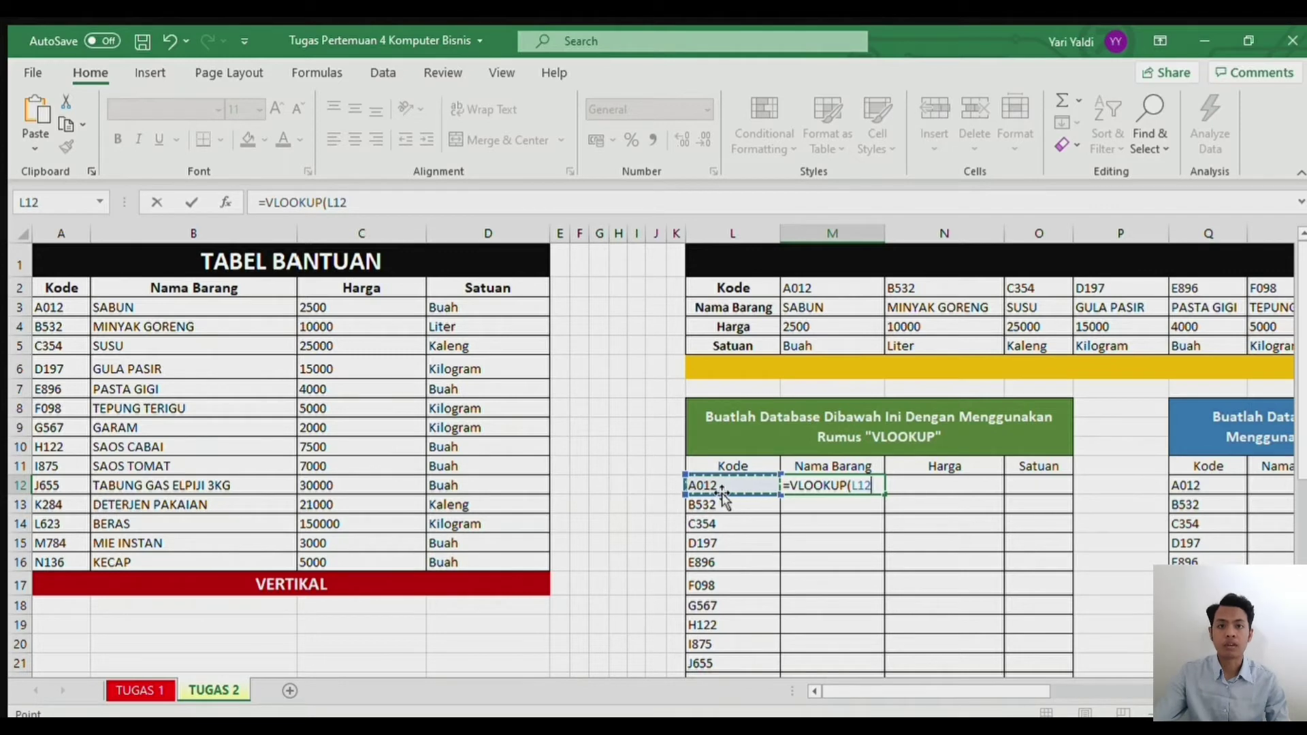
type(";")
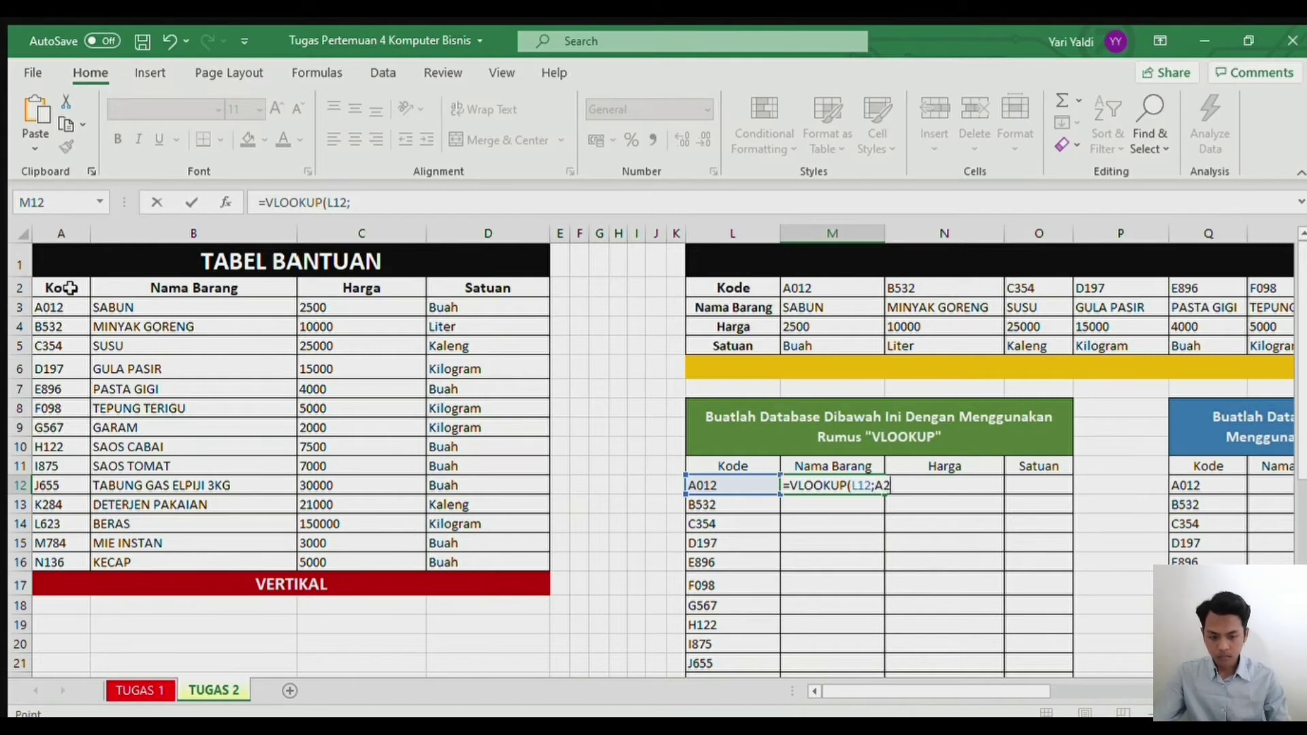
left_click_drag(70, 288, 466, 569)
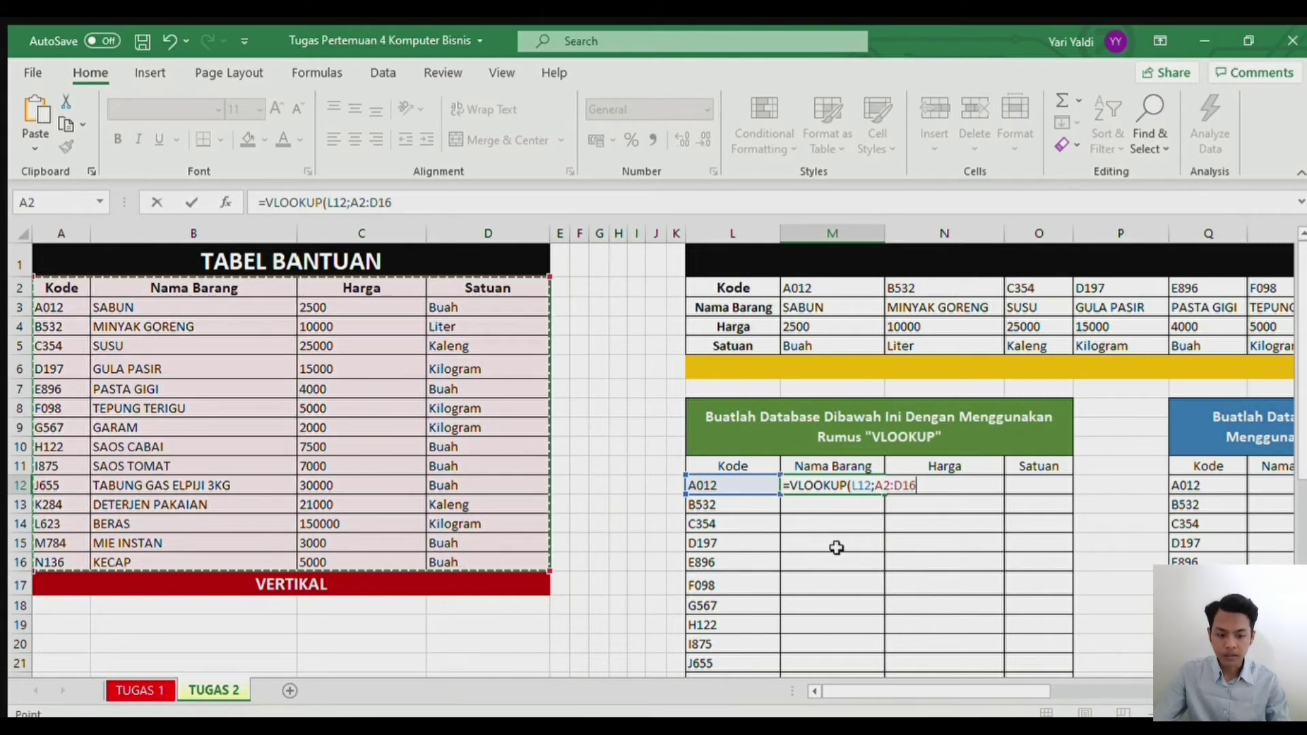
type(";2")
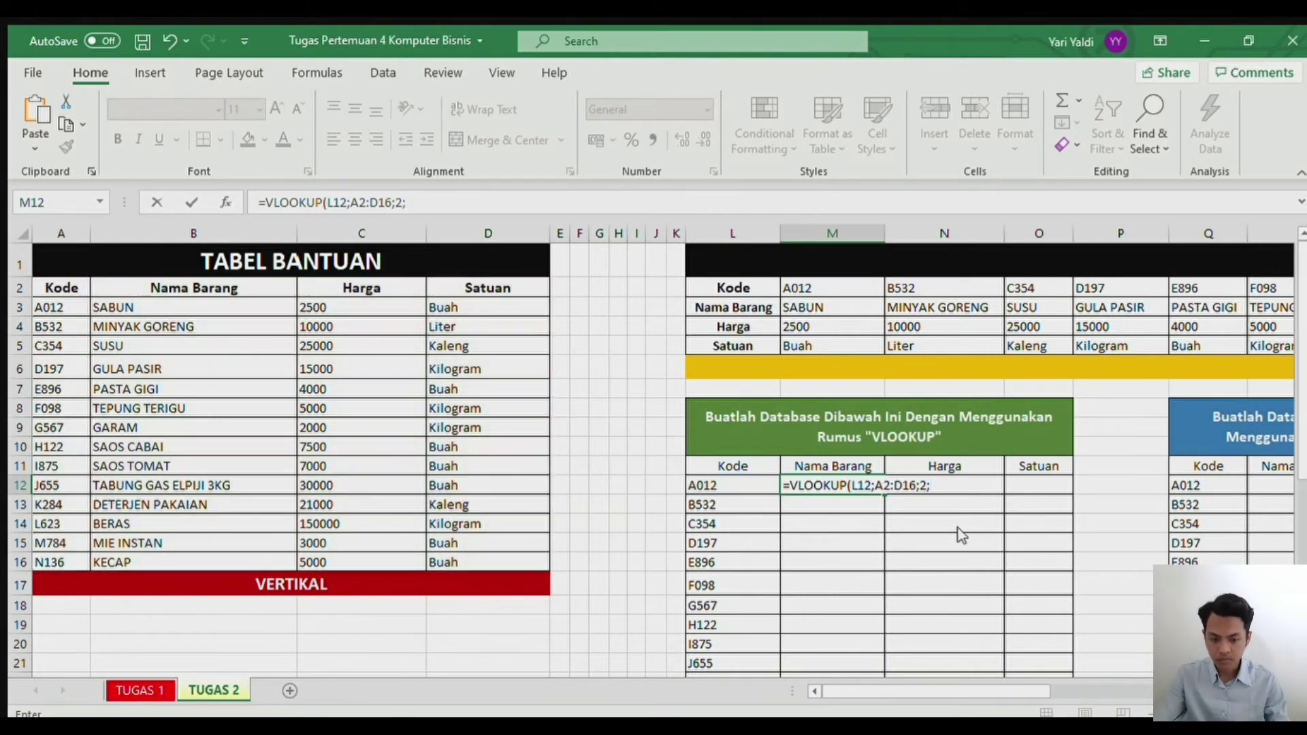
type("FALSE)")
key("Return")
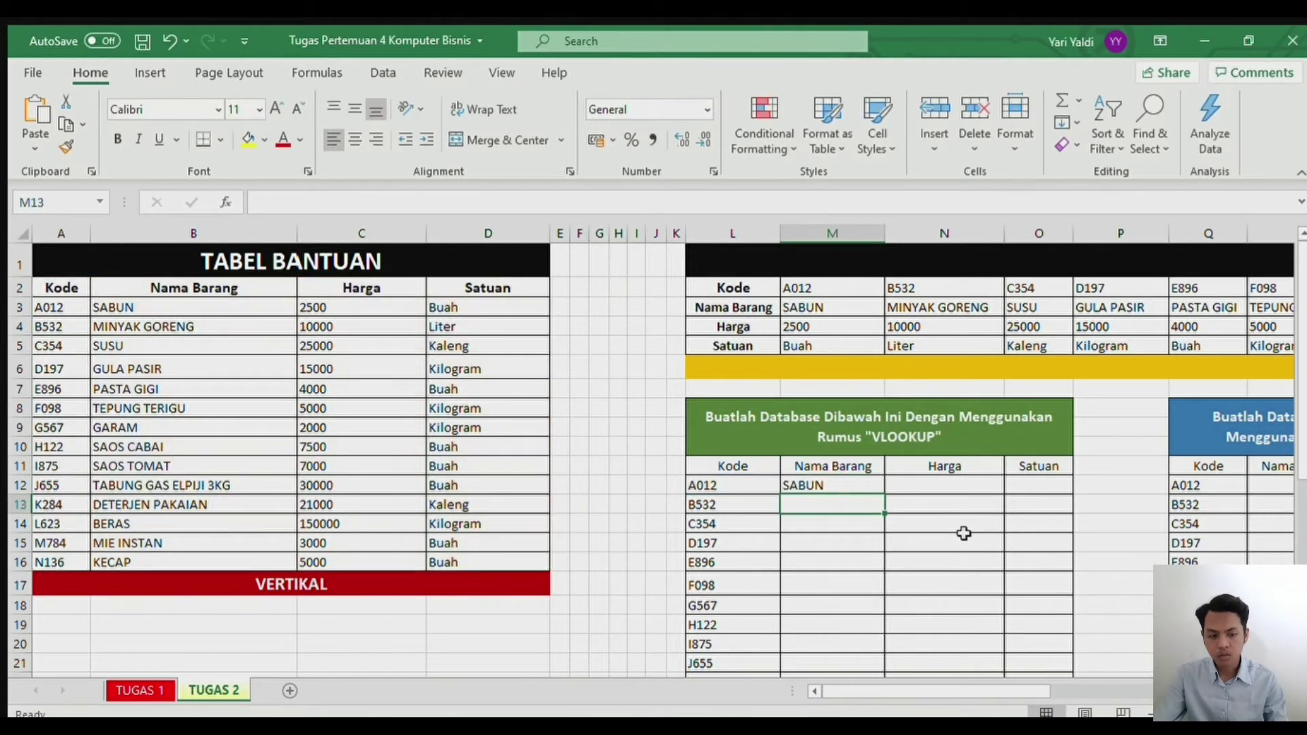
Step: Fill the M12 lookup formula down the Nama Barang column of the VLOOKUP table
left_click(860, 488)
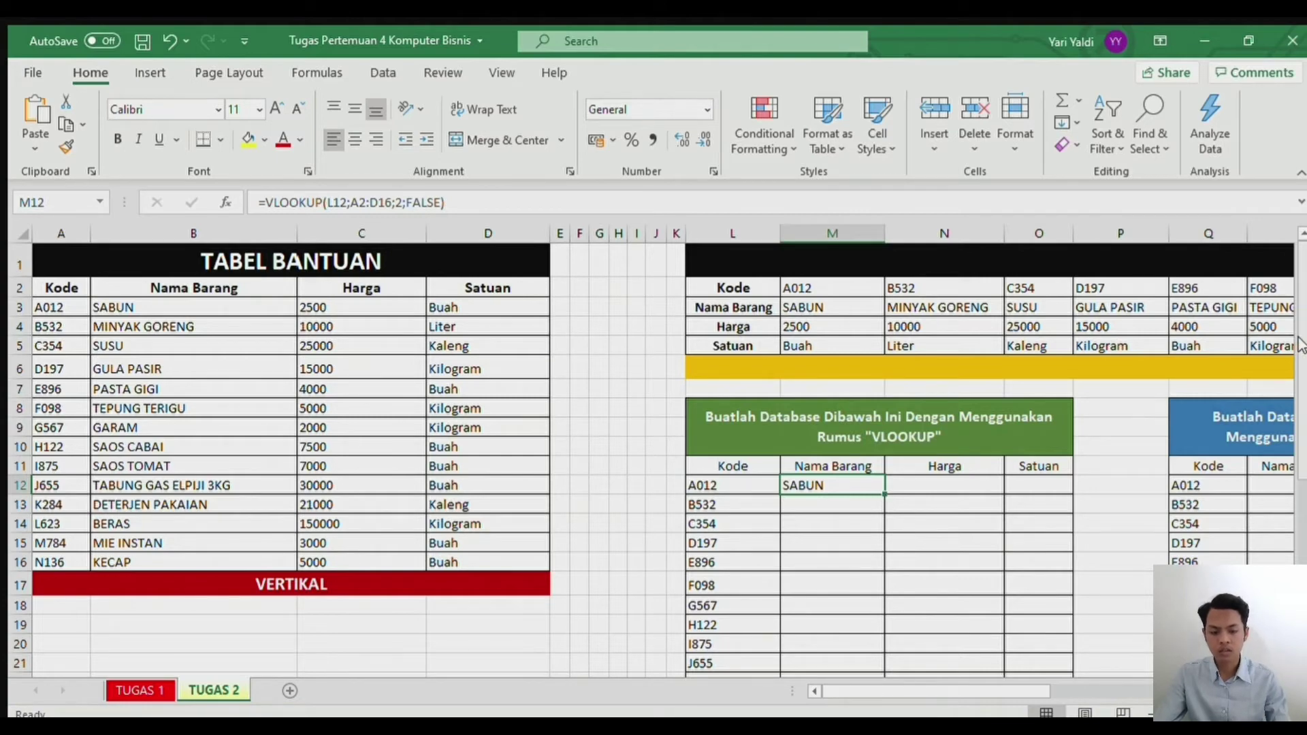
scroll(992, 491, "down", 1)
scroll(992, 492, "up", 1)
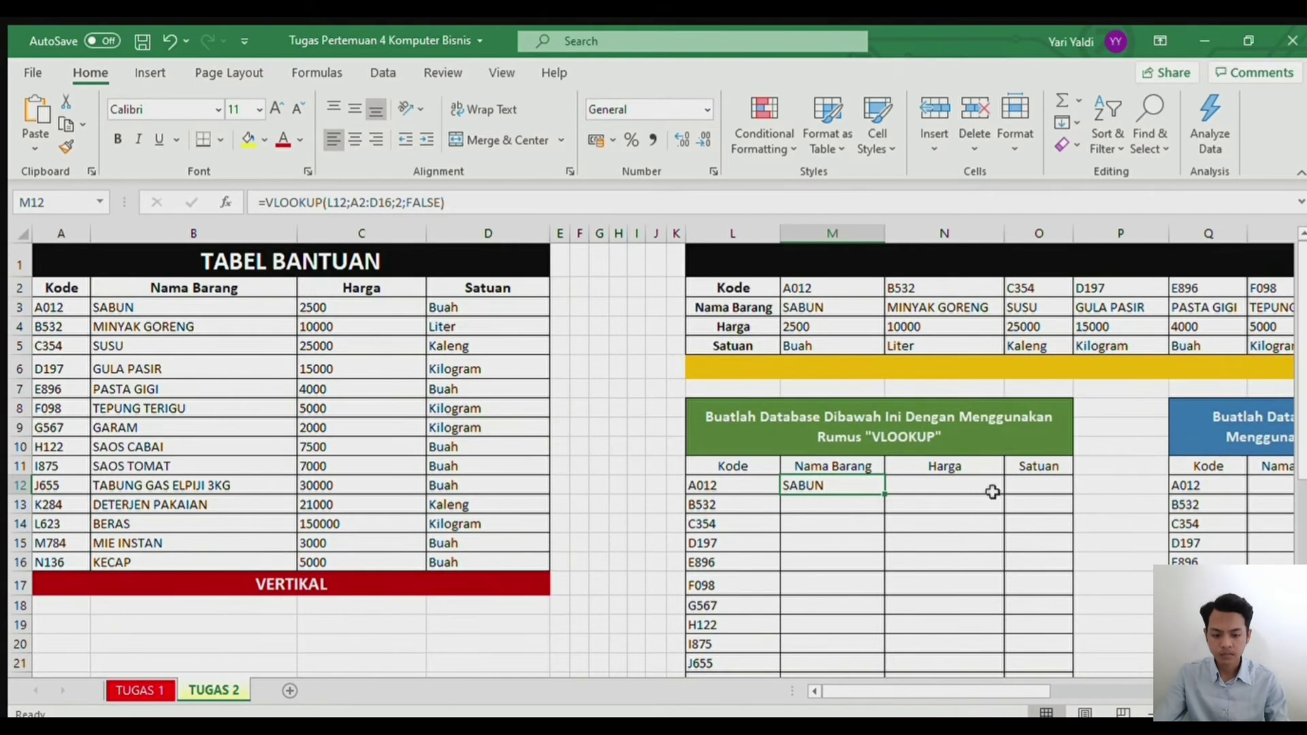
double_click(883, 492)
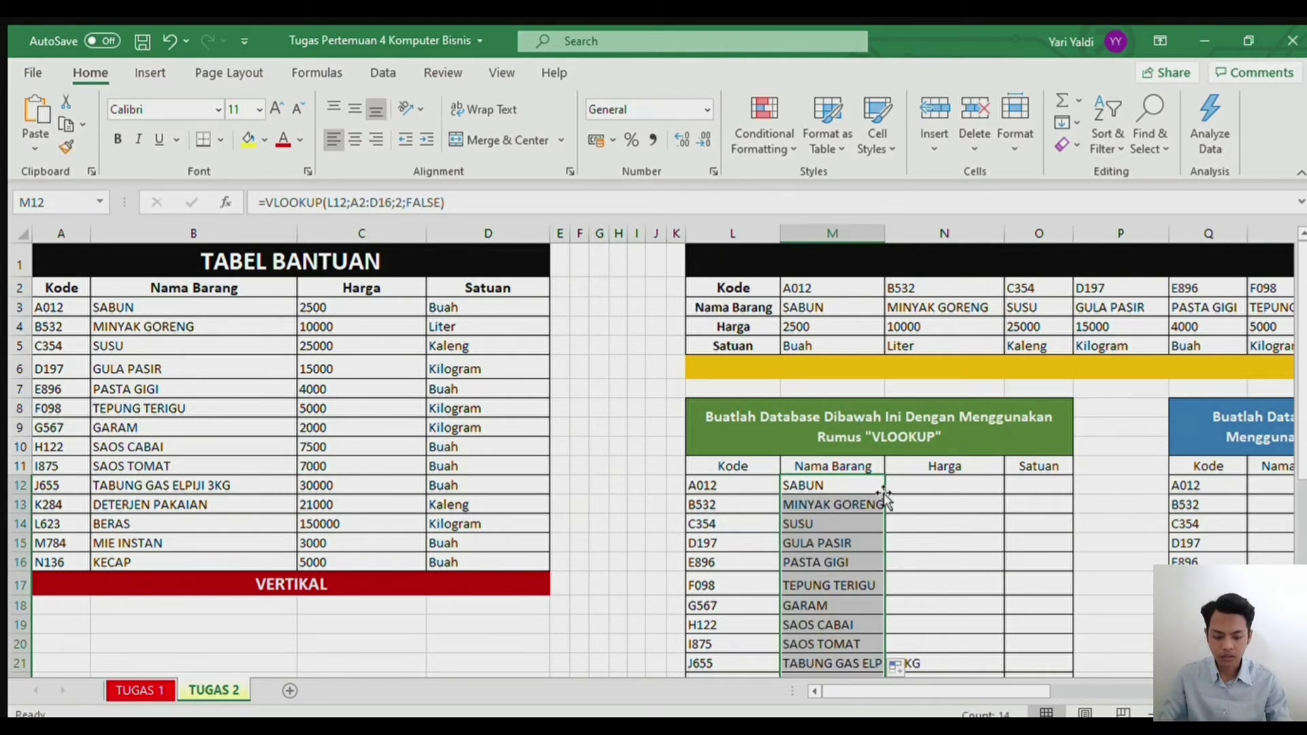
Step: Enter a VLOOKUP formula in Harga cell N12 that looks up L12 in A2:D16, with column index 3 and match type 0
left_click(932, 493)
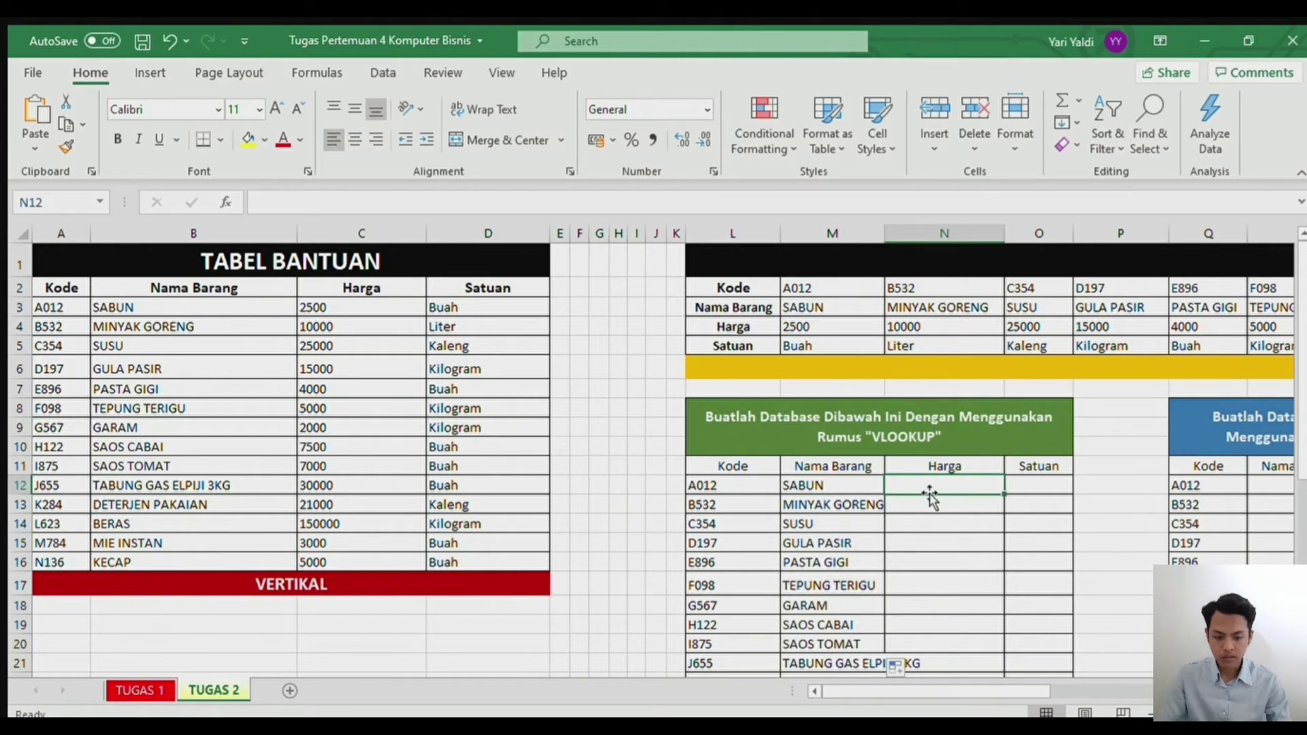
type("=CL")
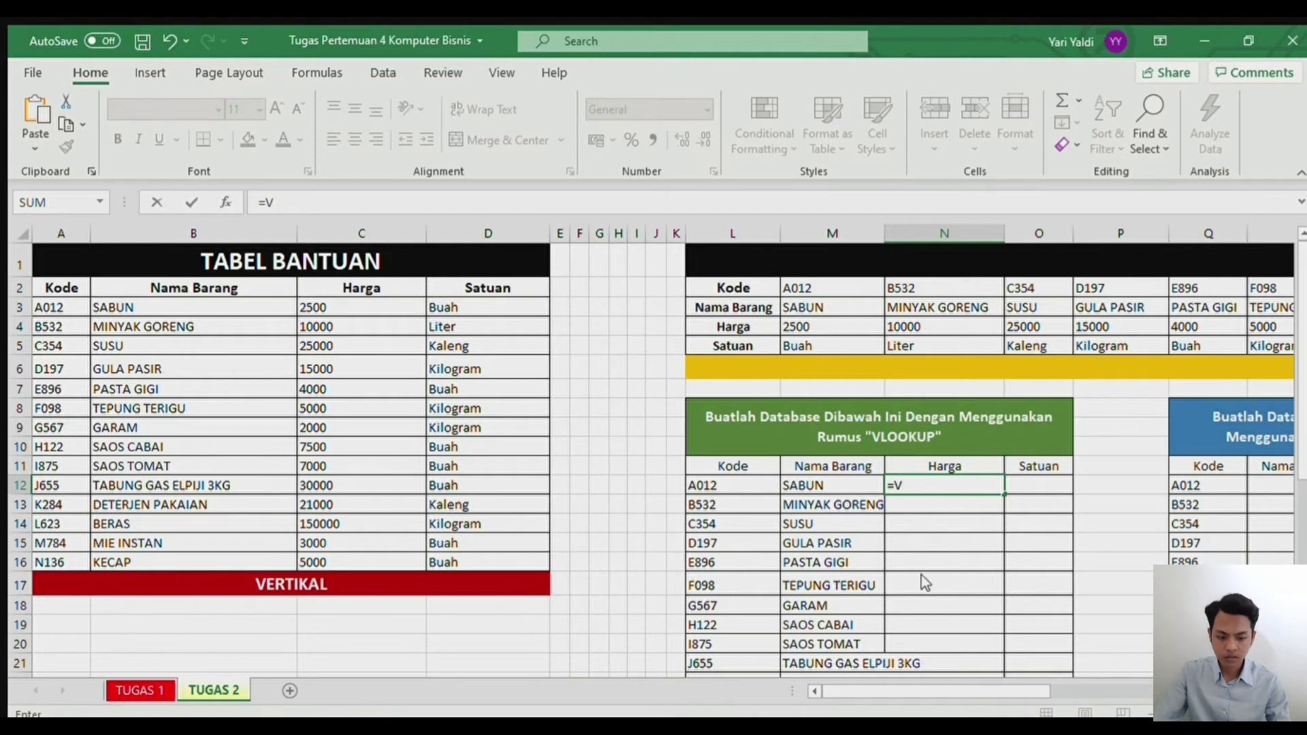
key("Tab")
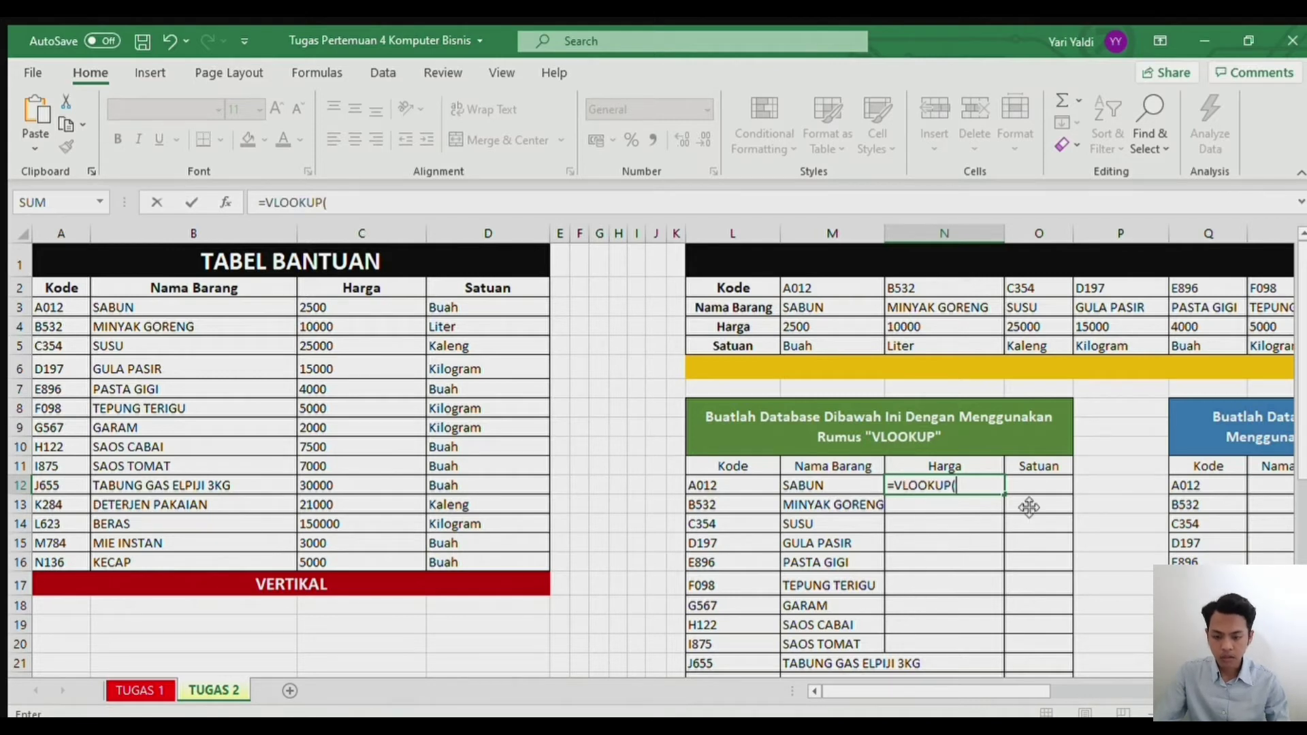
left_click(729, 486)
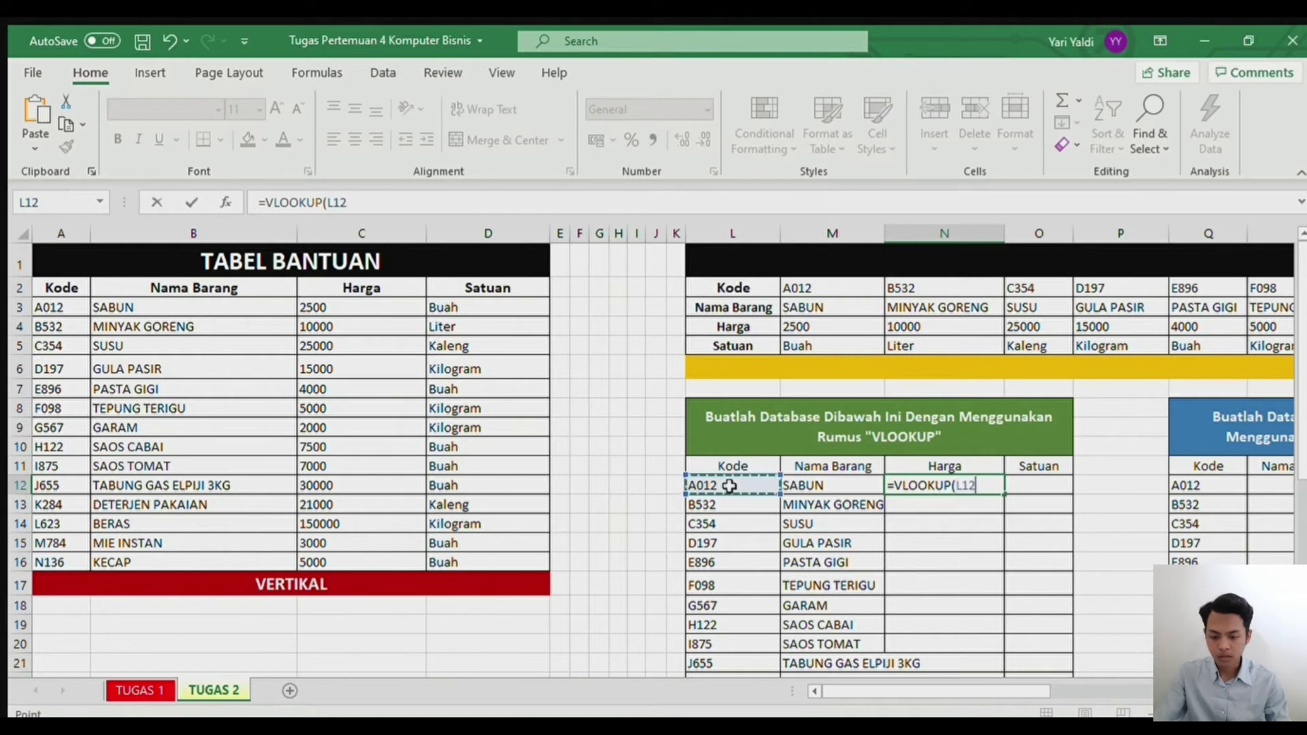
type(";")
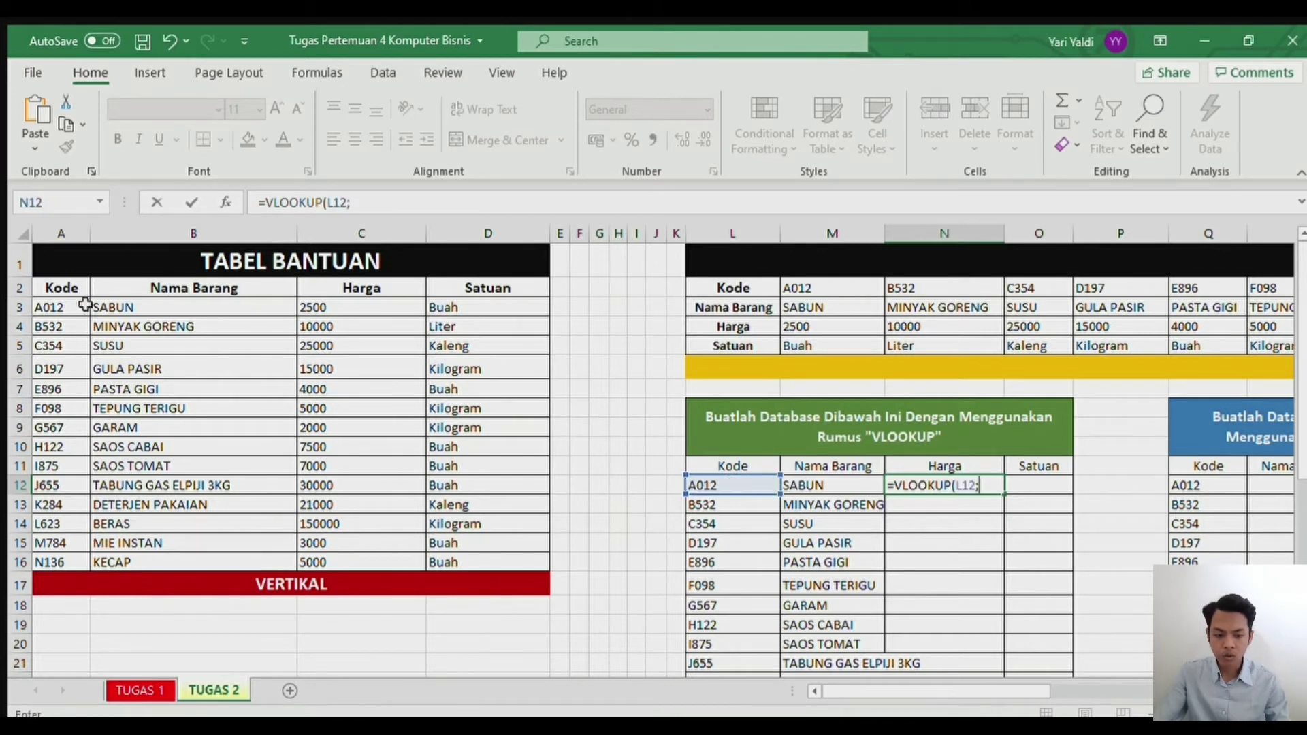
left_click_drag(71, 289, 456, 556)
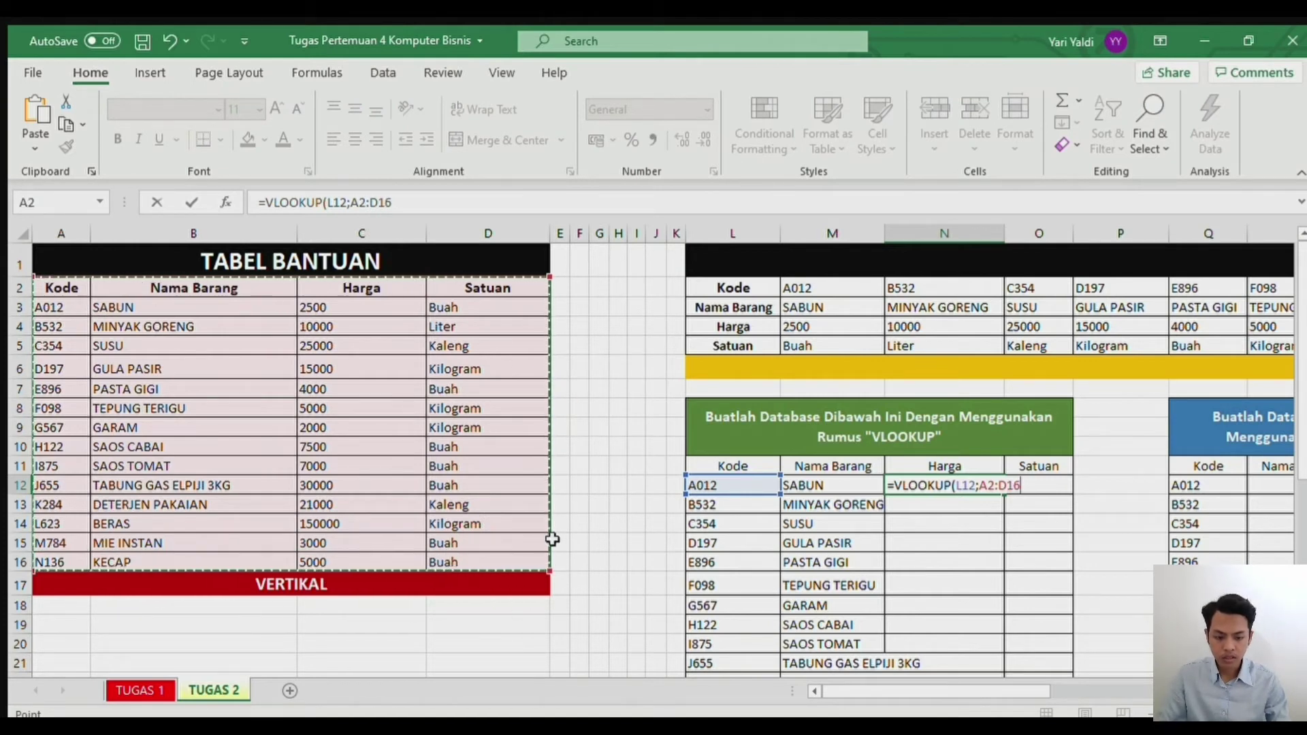
type(";3;0")
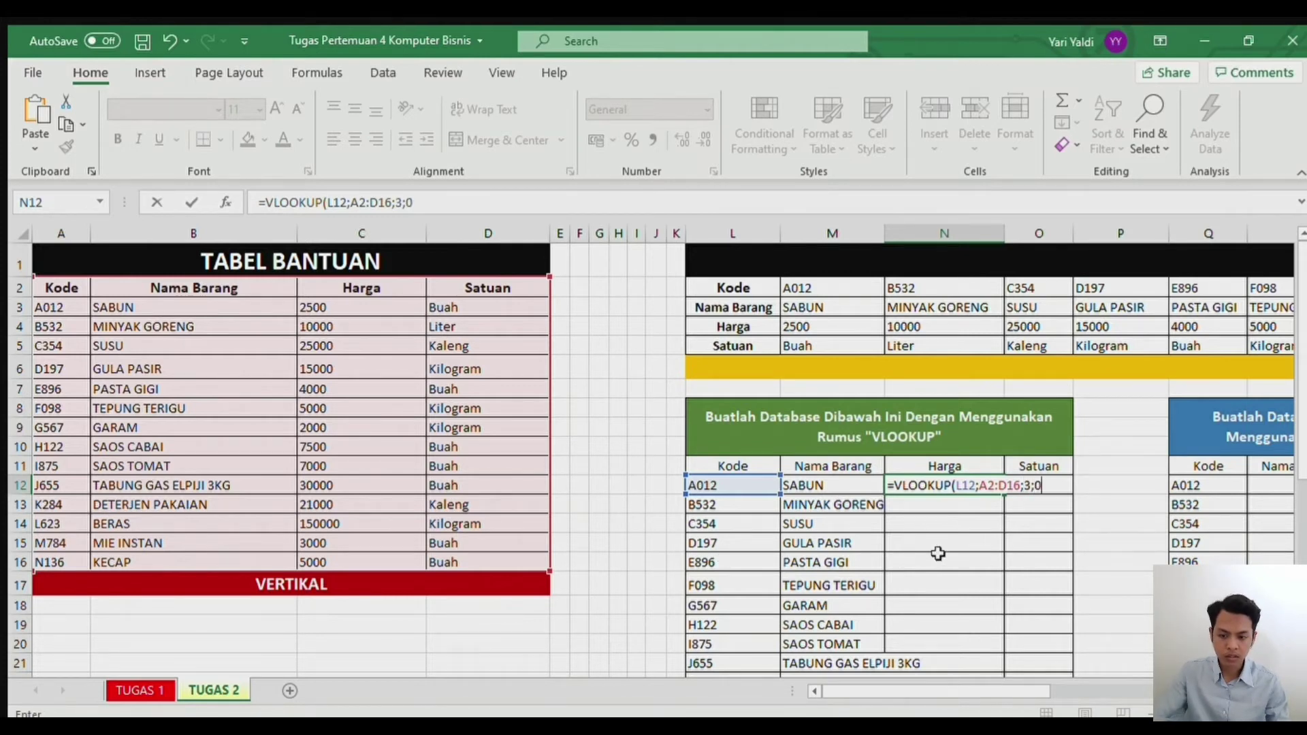
key("Return")
Step: Fill the N12 lookup formula down the Harga column and select the first Satuan cell, O12
left_click(984, 482)
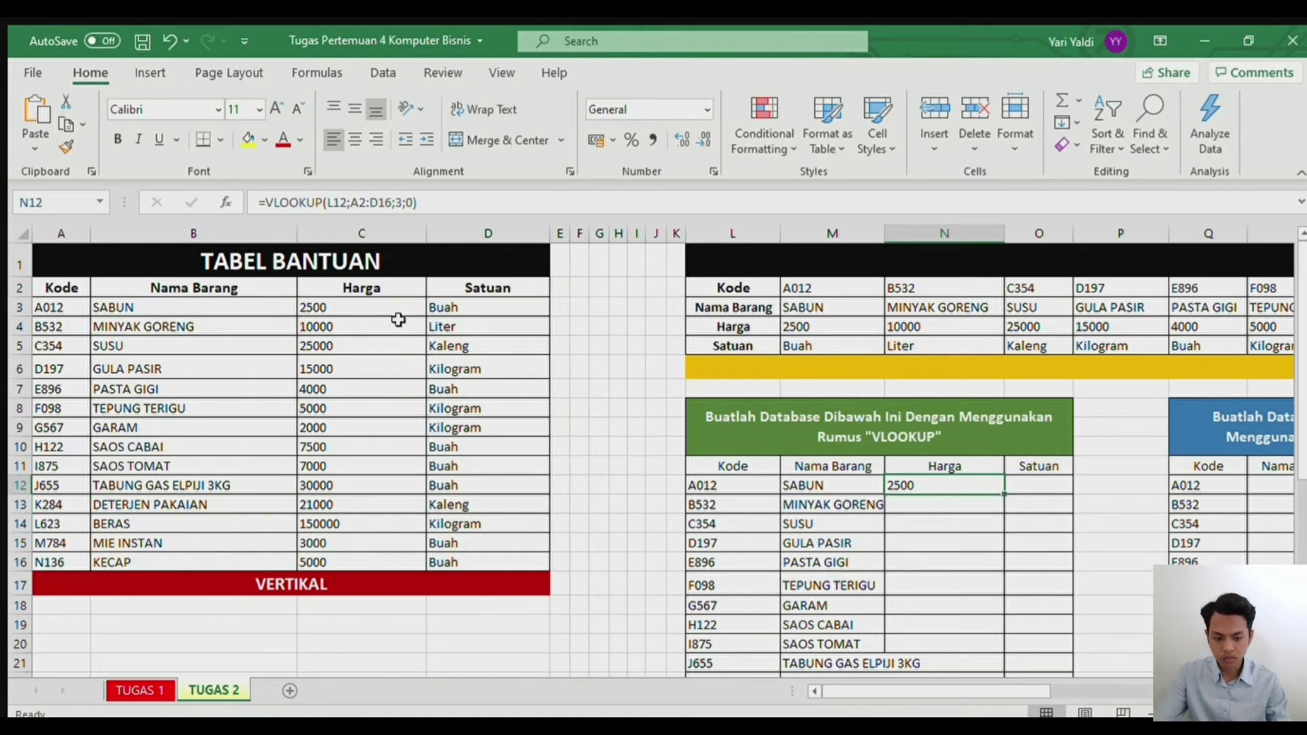
double_click(1002, 495)
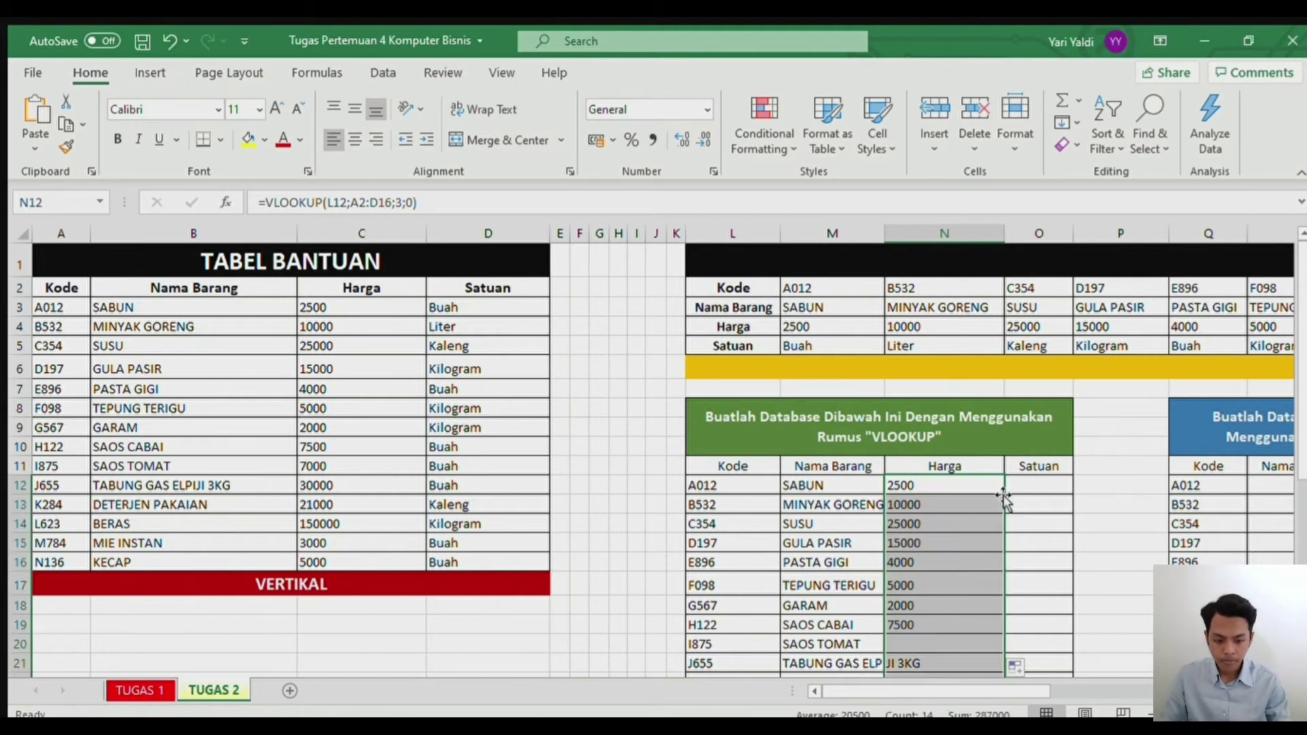
left_click(1032, 487)
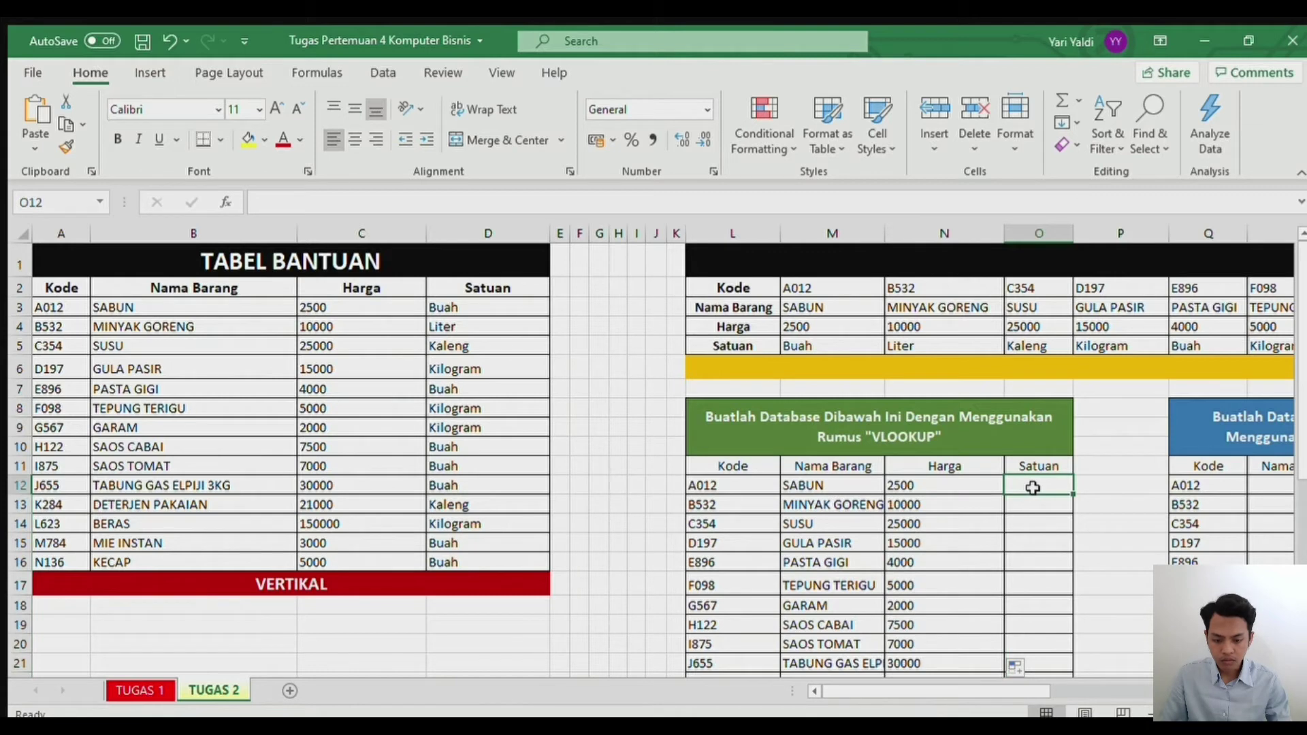
Step: Enter a VLOOKUP formula in Satuan cell O12 for L12 in A2:D16, column index 4, match type 0, and fill it down the column
type("=V")
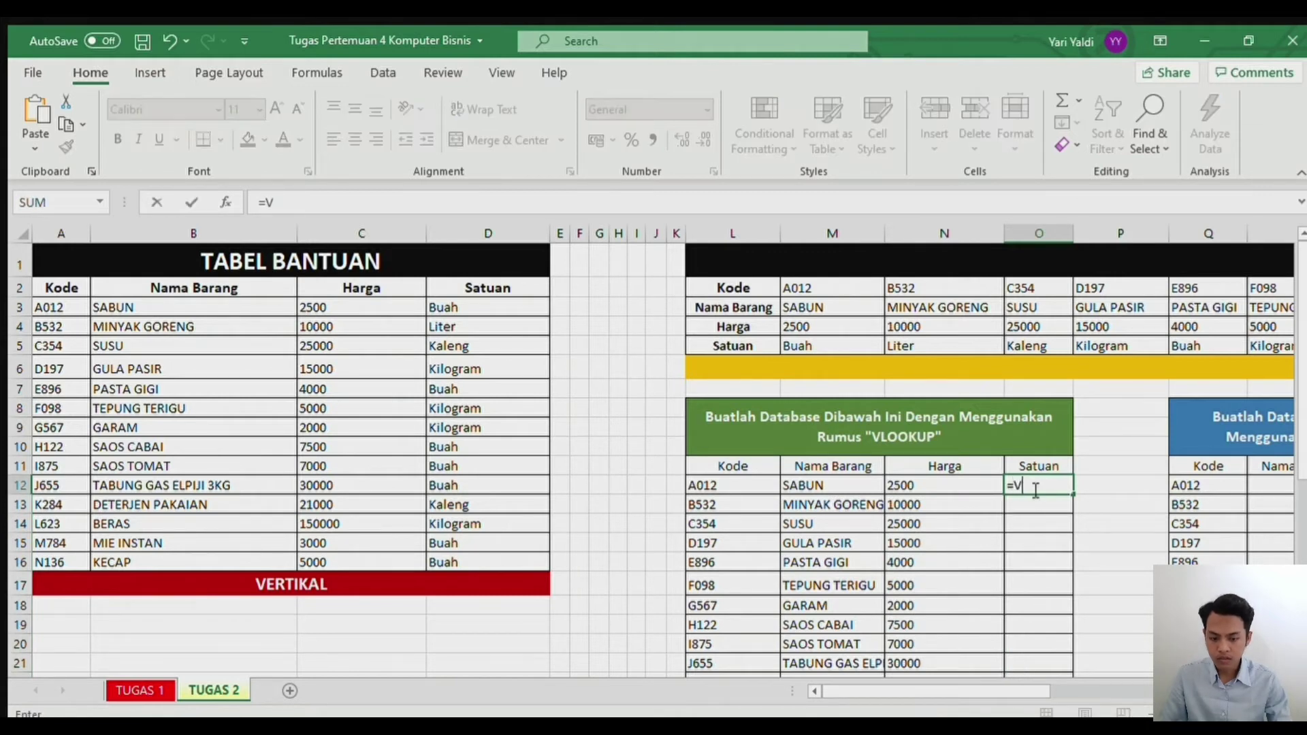
type("LOOKUP(")
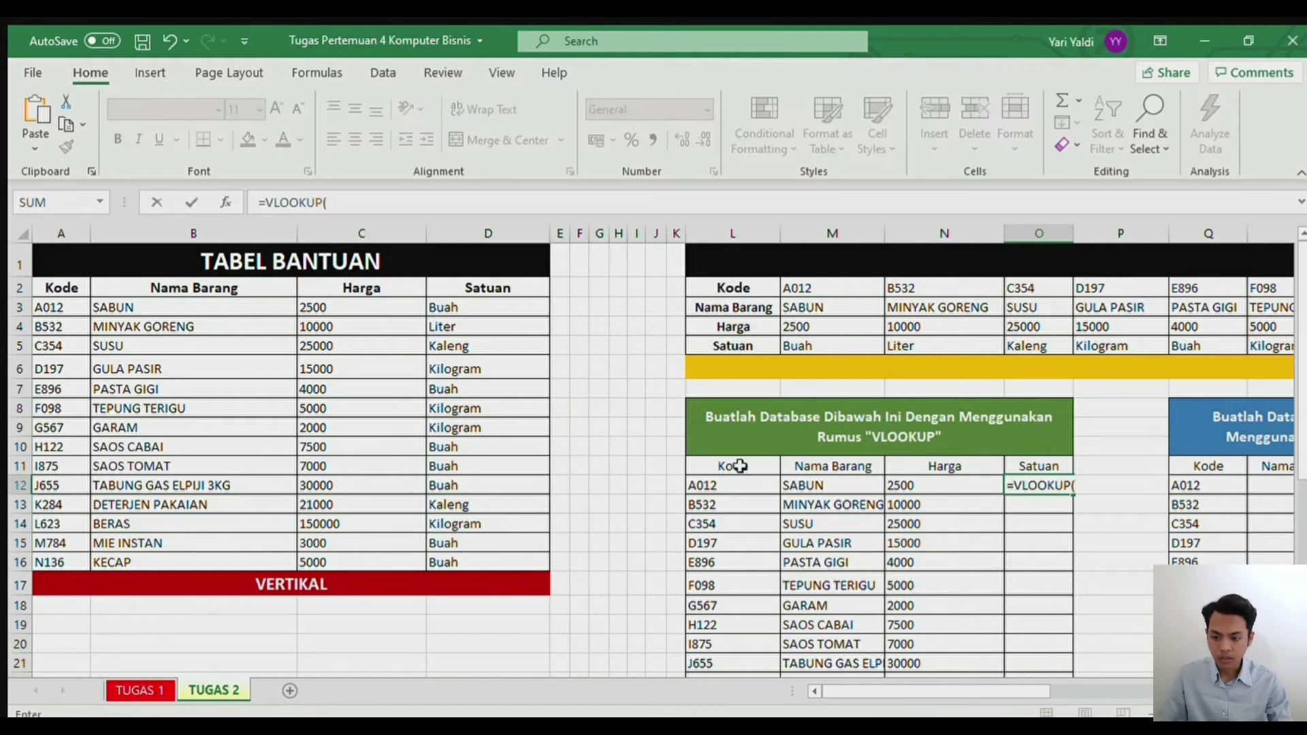
left_click(711, 487)
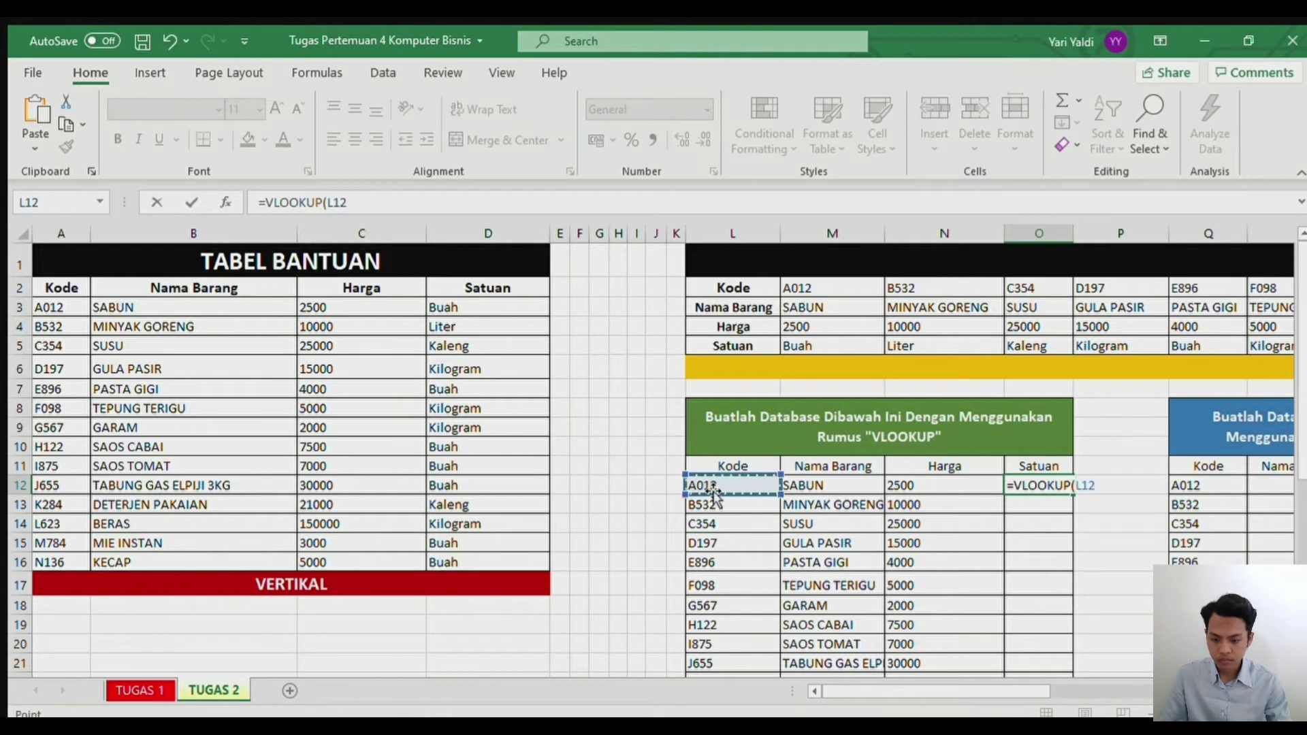
type(";")
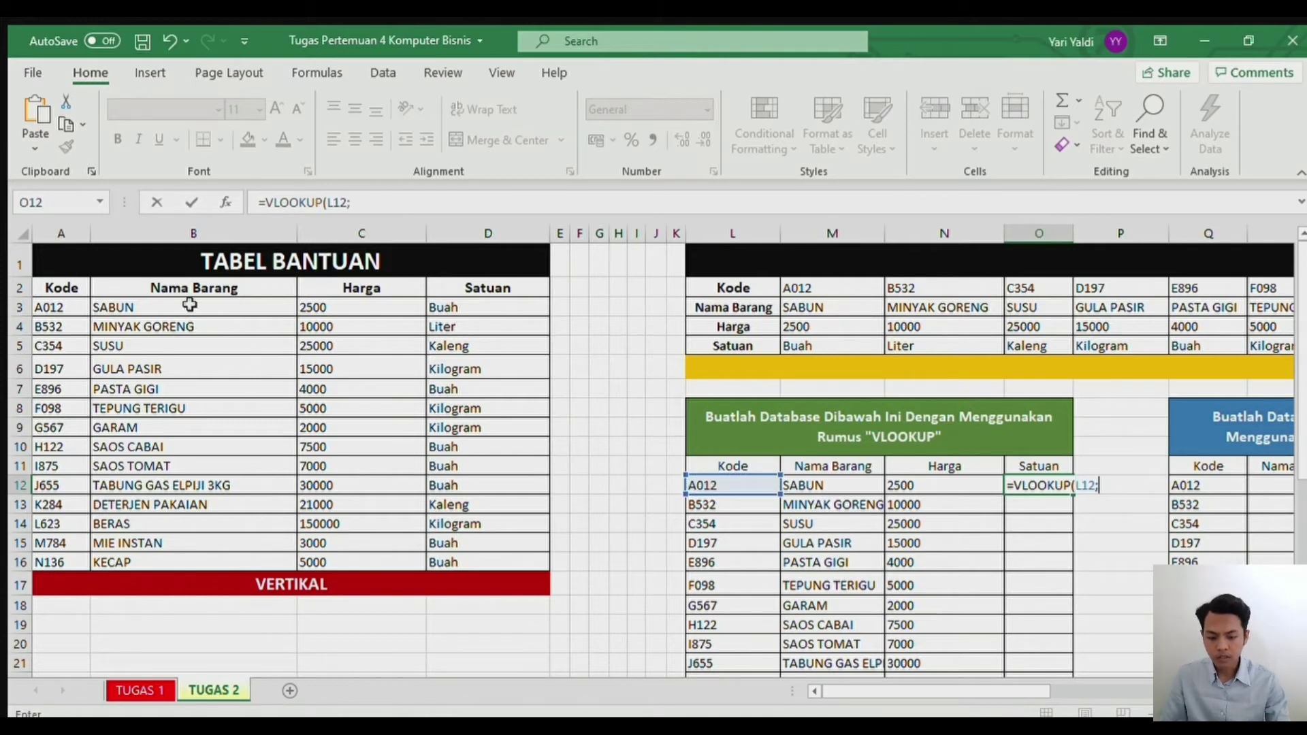
left_click_drag(46, 285, 467, 565)
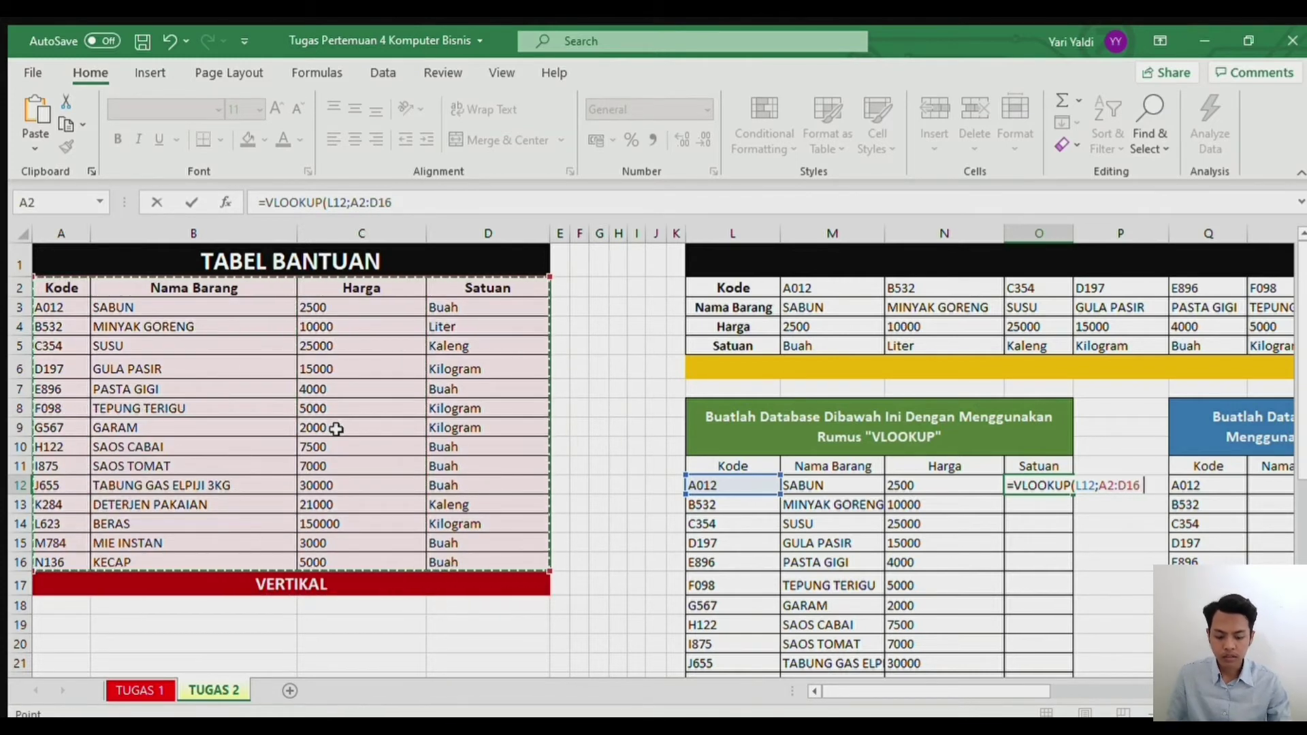
type(";")
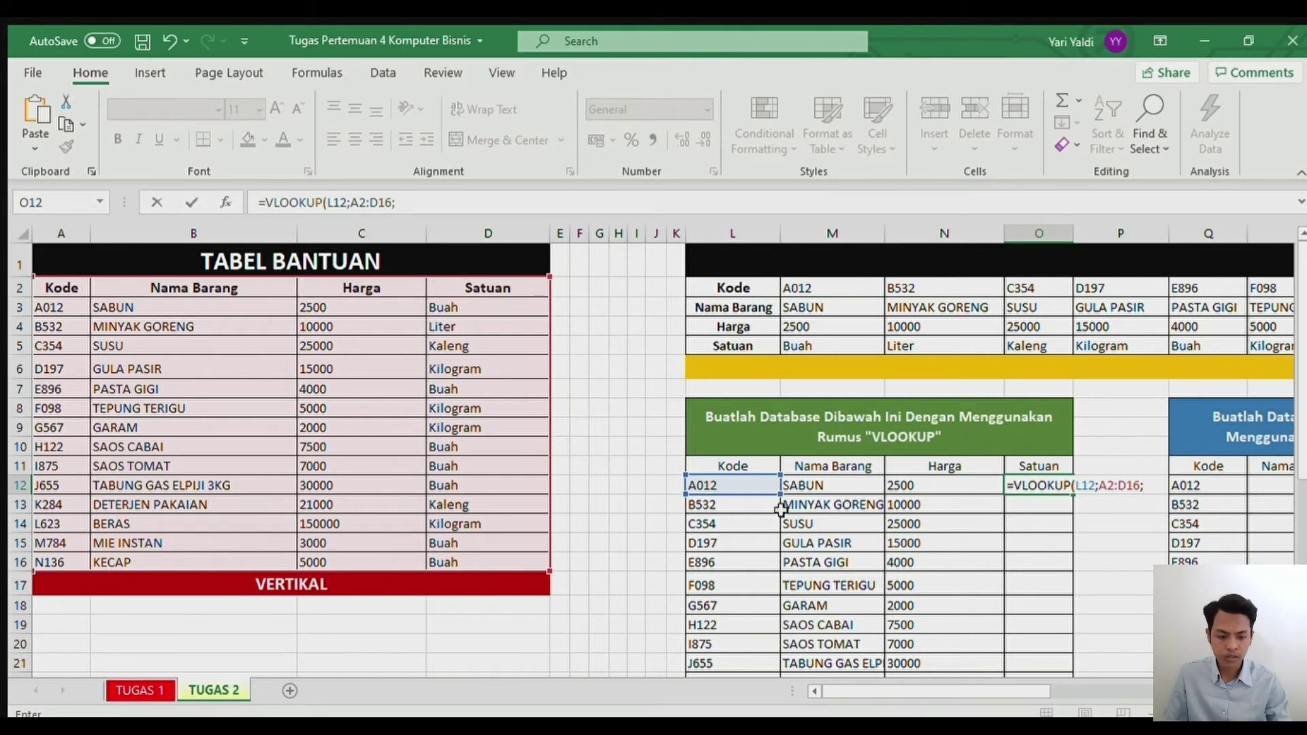
type("4;0")
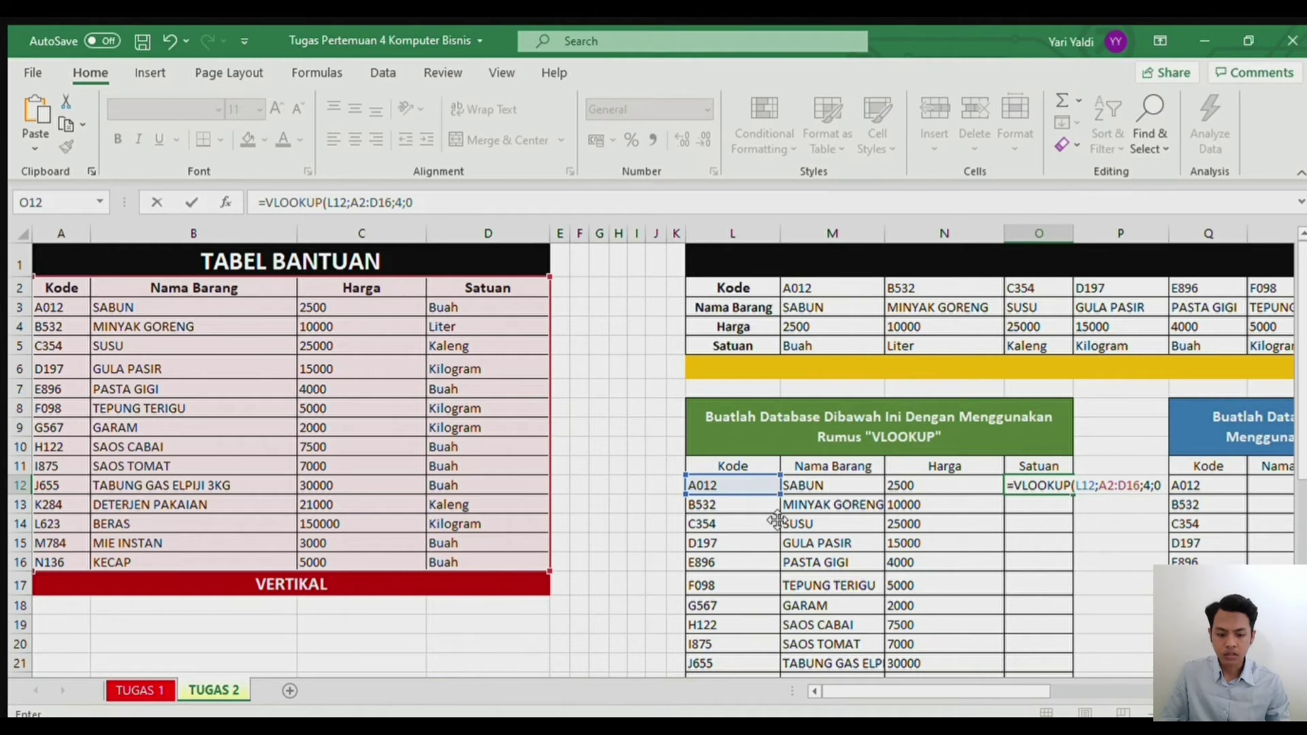
key("Return")
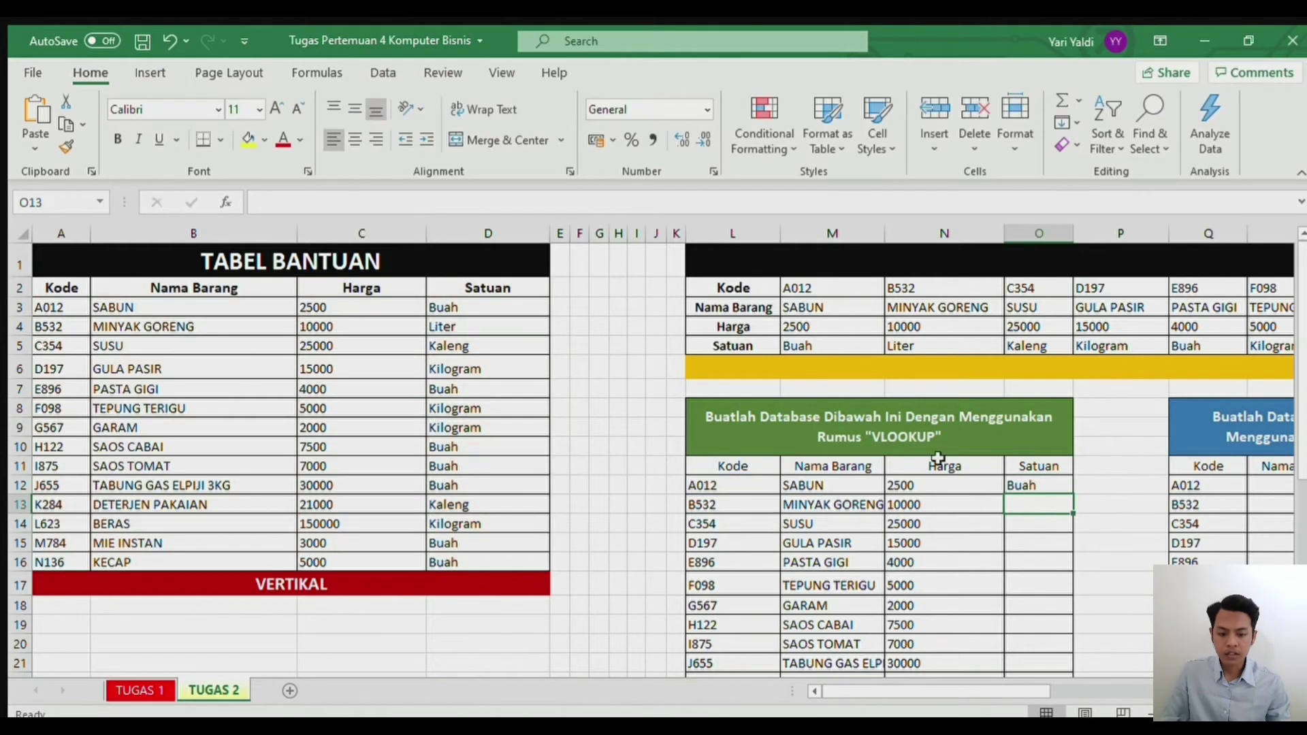
left_click(1061, 482)
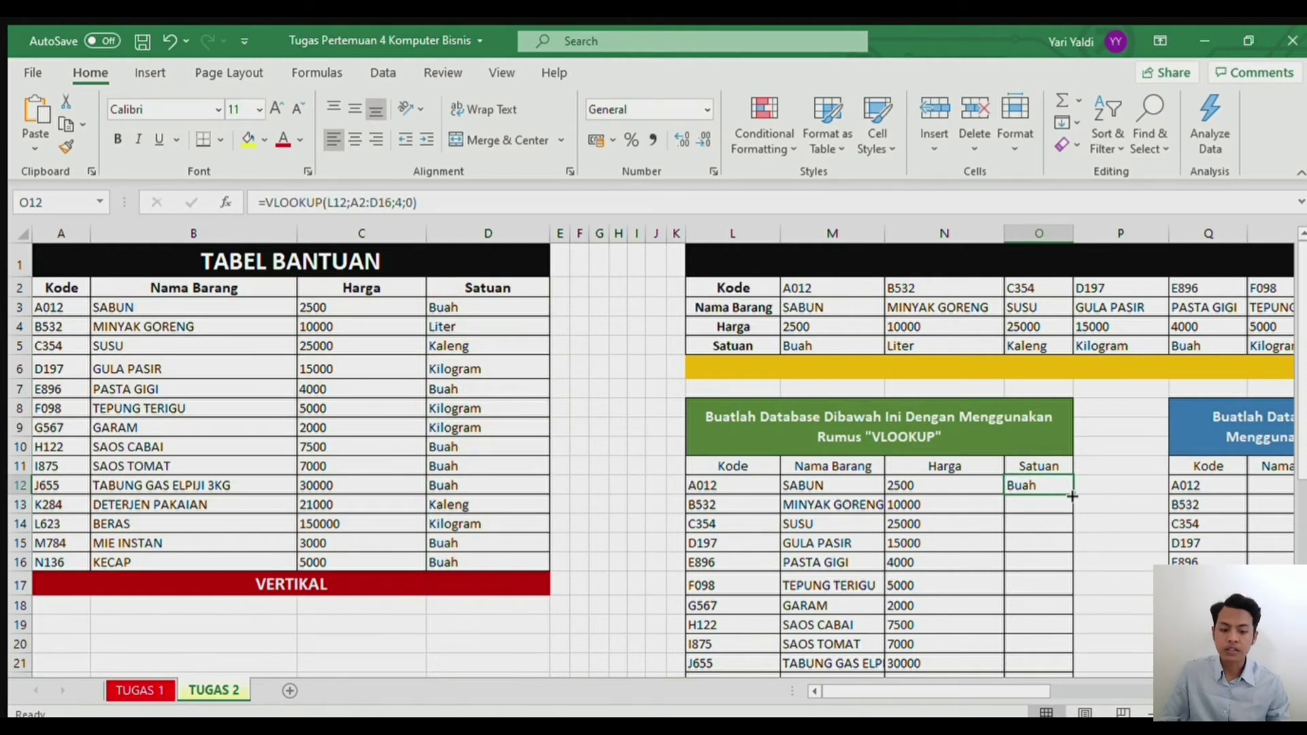
double_click(1072, 497)
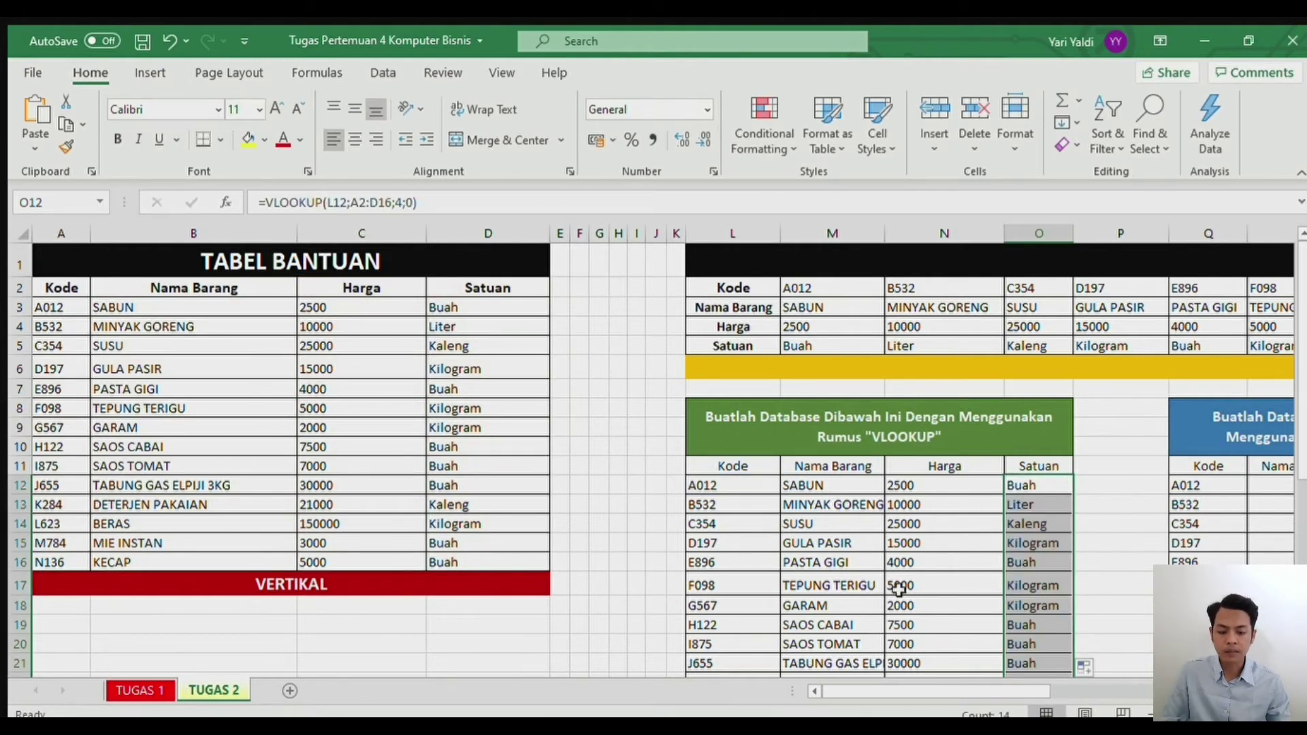
key("Down")
key("Left")
key("Up")
key("Up")
key("Up")
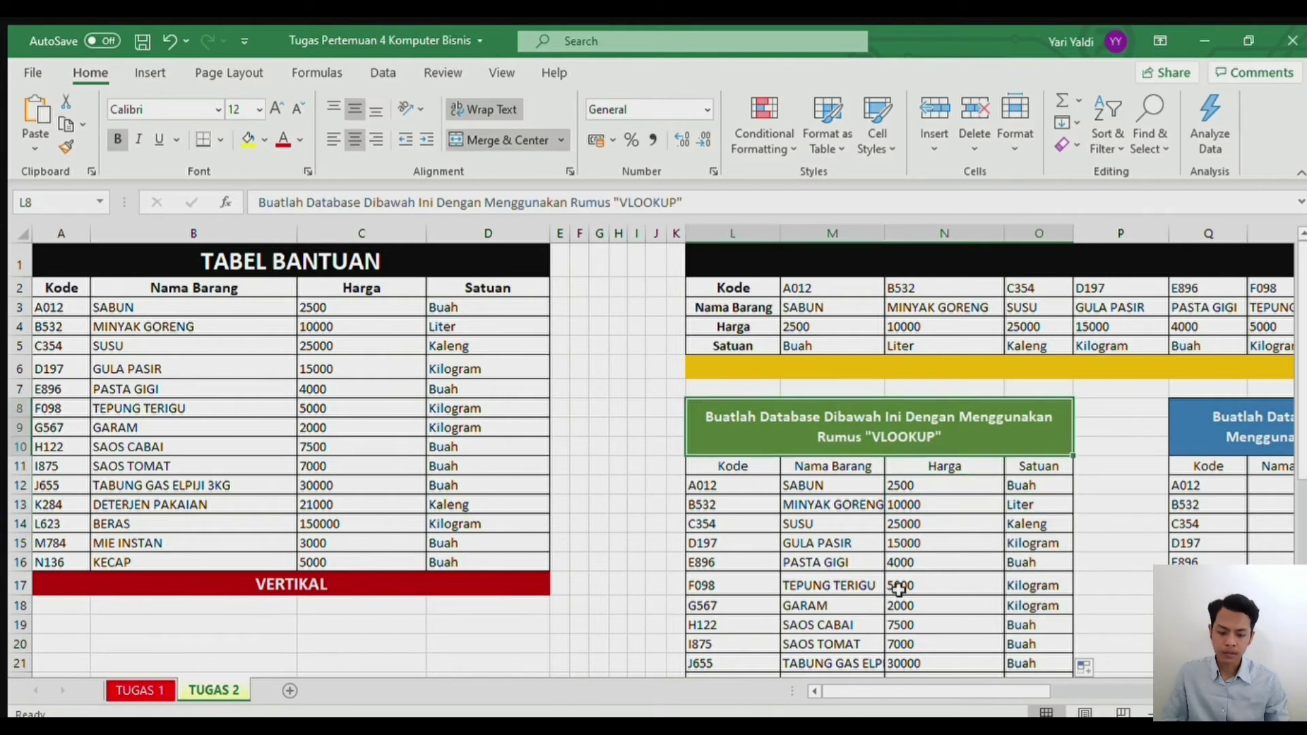
key("Right")
key("Down")
key("Left")
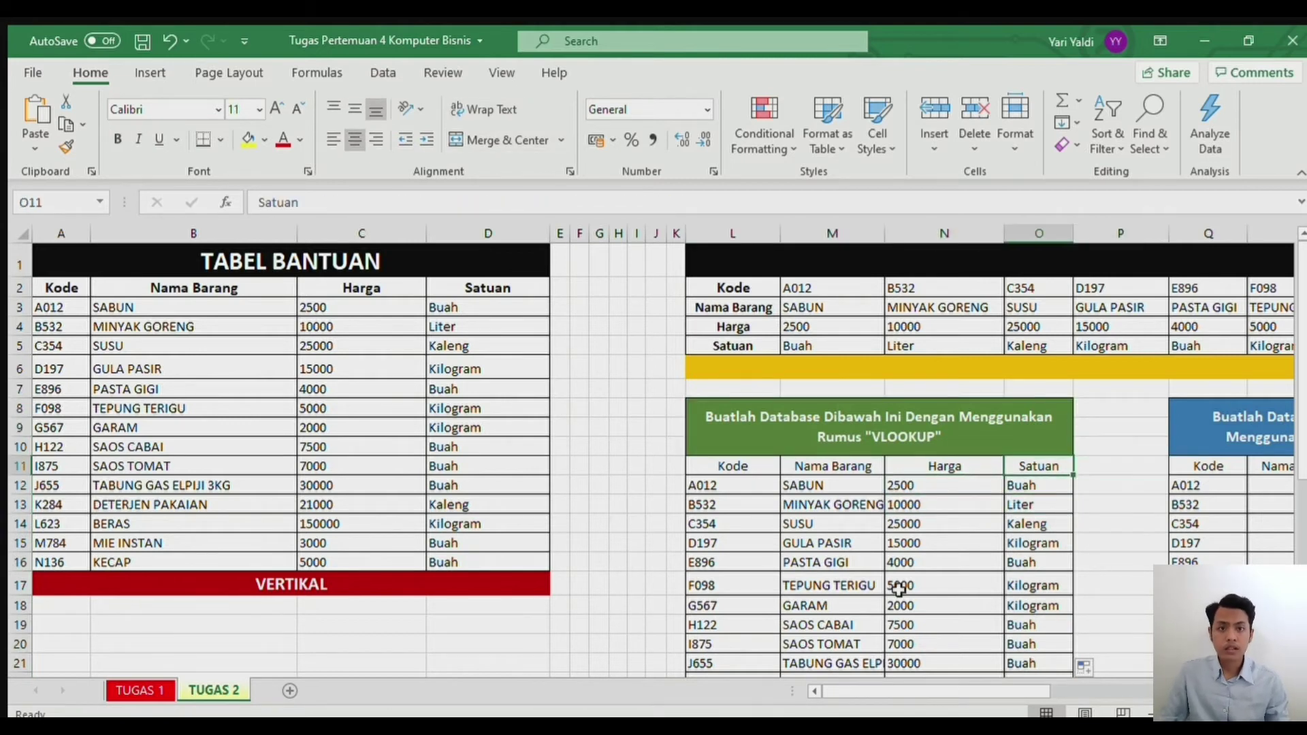
key("Left")
key("Down")
key("Down")
key("Down")
key("Down")
key("Down")
key("Down")
key("Down")
key("Down")
key("Down")
key("Down")
key("Down")
key("Down")
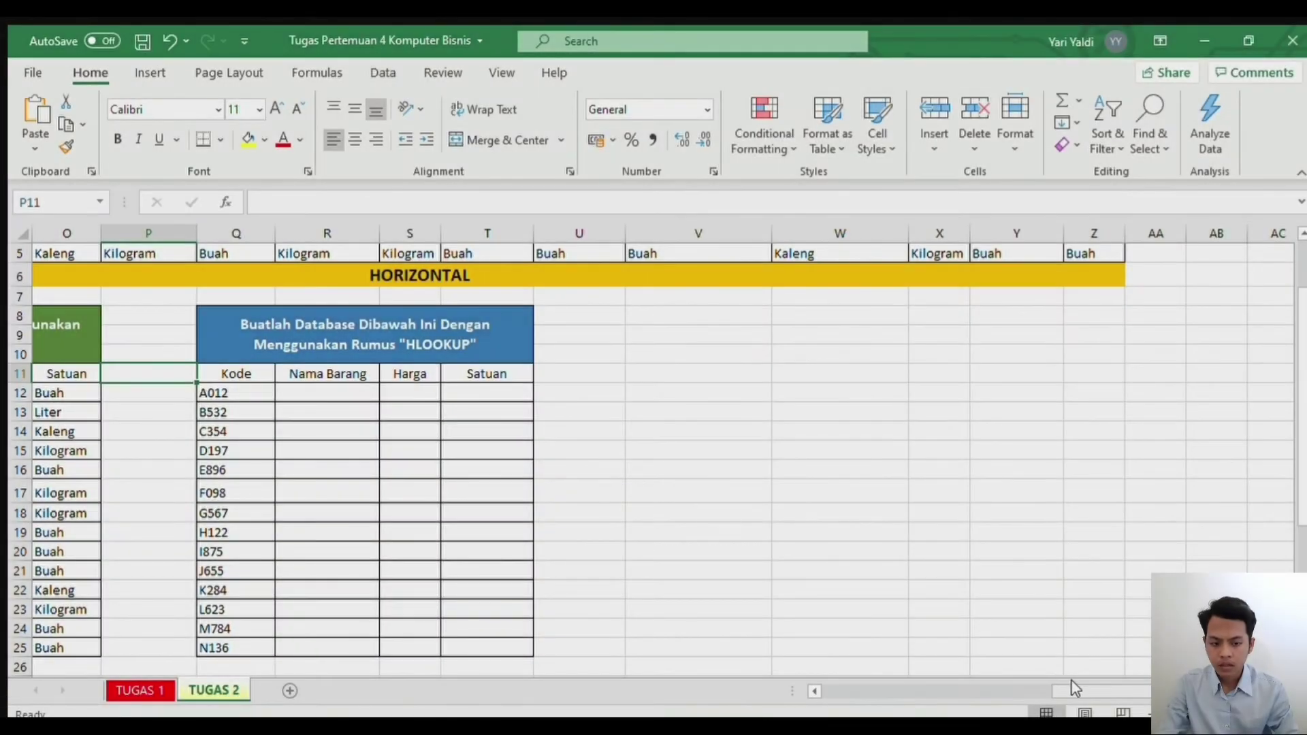
Step: Examine the HLOOKUP table against the horizontal TABEL BANTUAN and select its first Nama Barang cell, R12
left_click_drag(1074, 688, 990, 695)
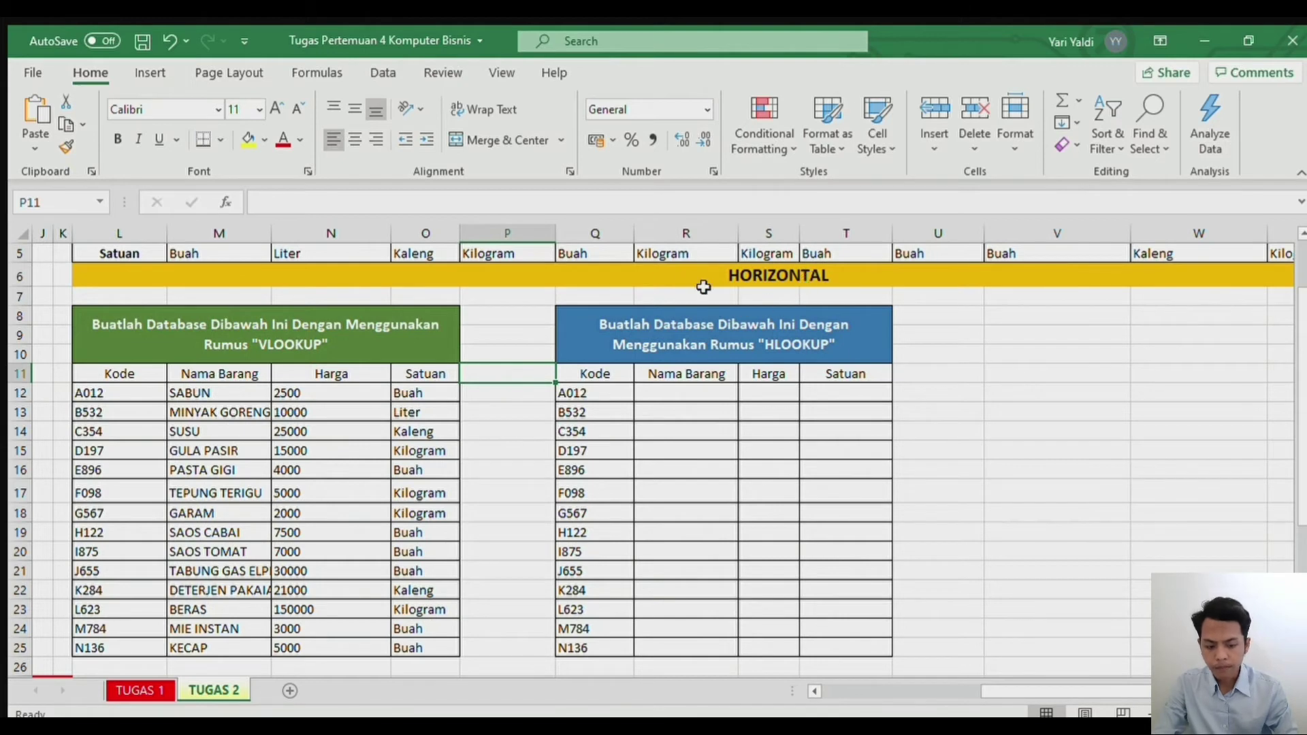
left_click(996, 315)
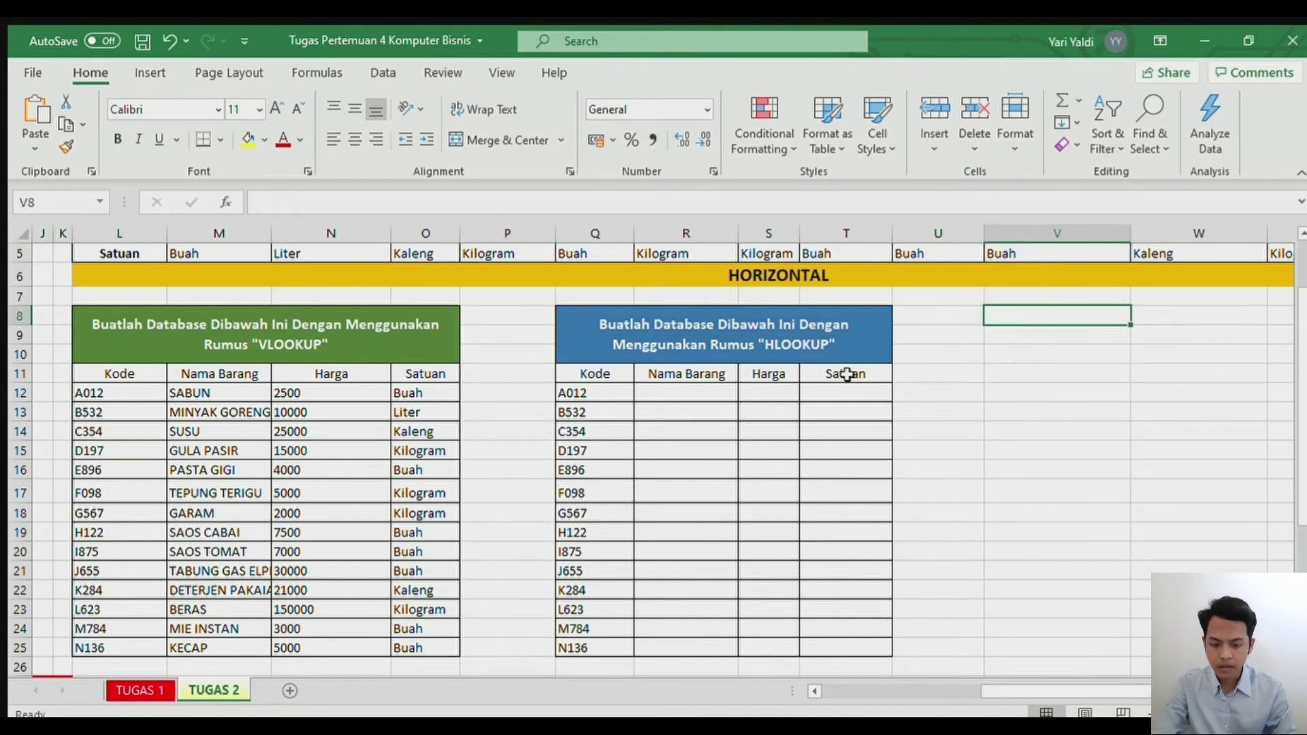
left_click(524, 335)
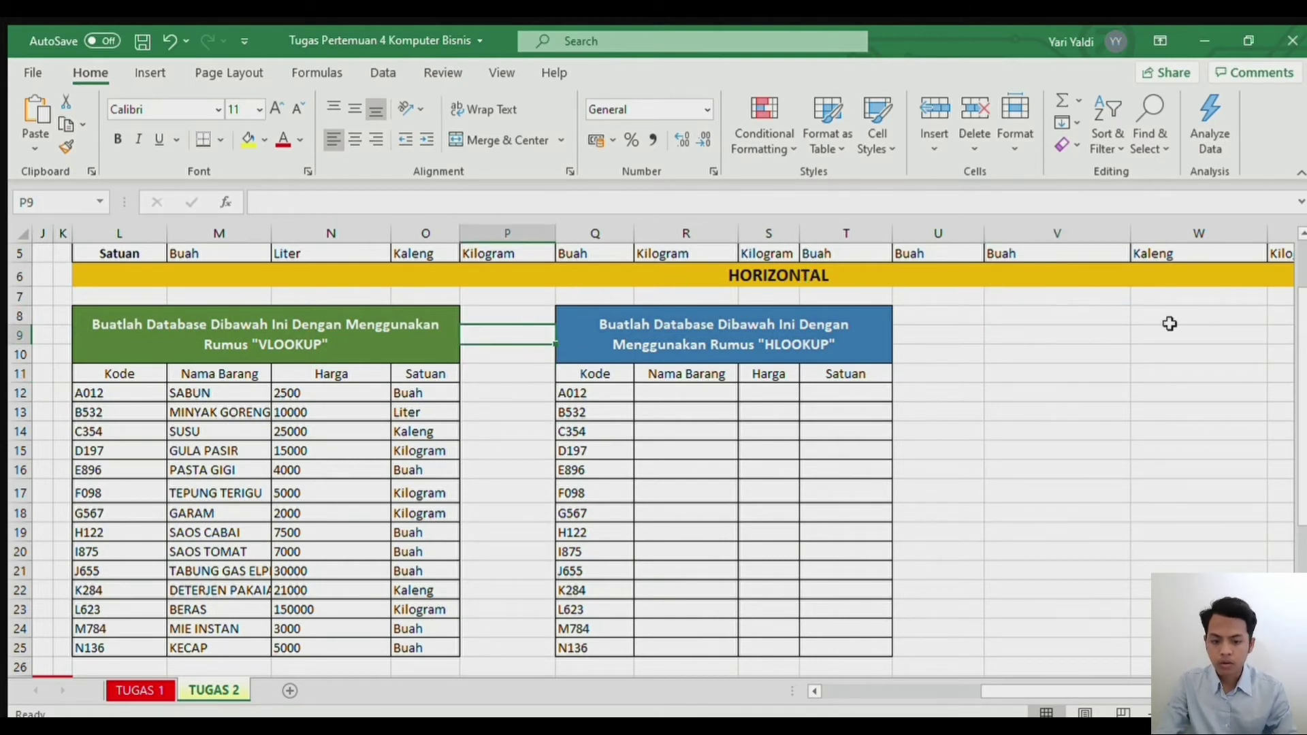
scroll(1300, 381, "up", 2)
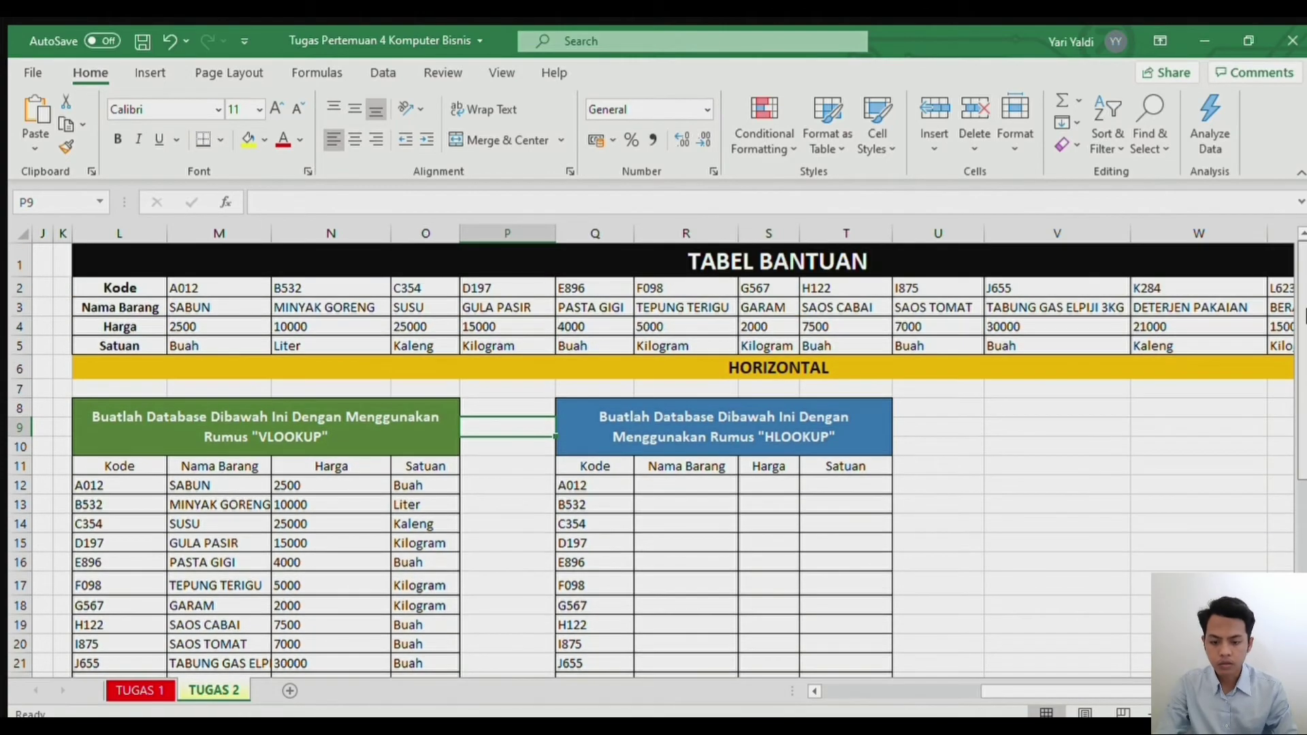
scroll(1299, 334, "down", 2)
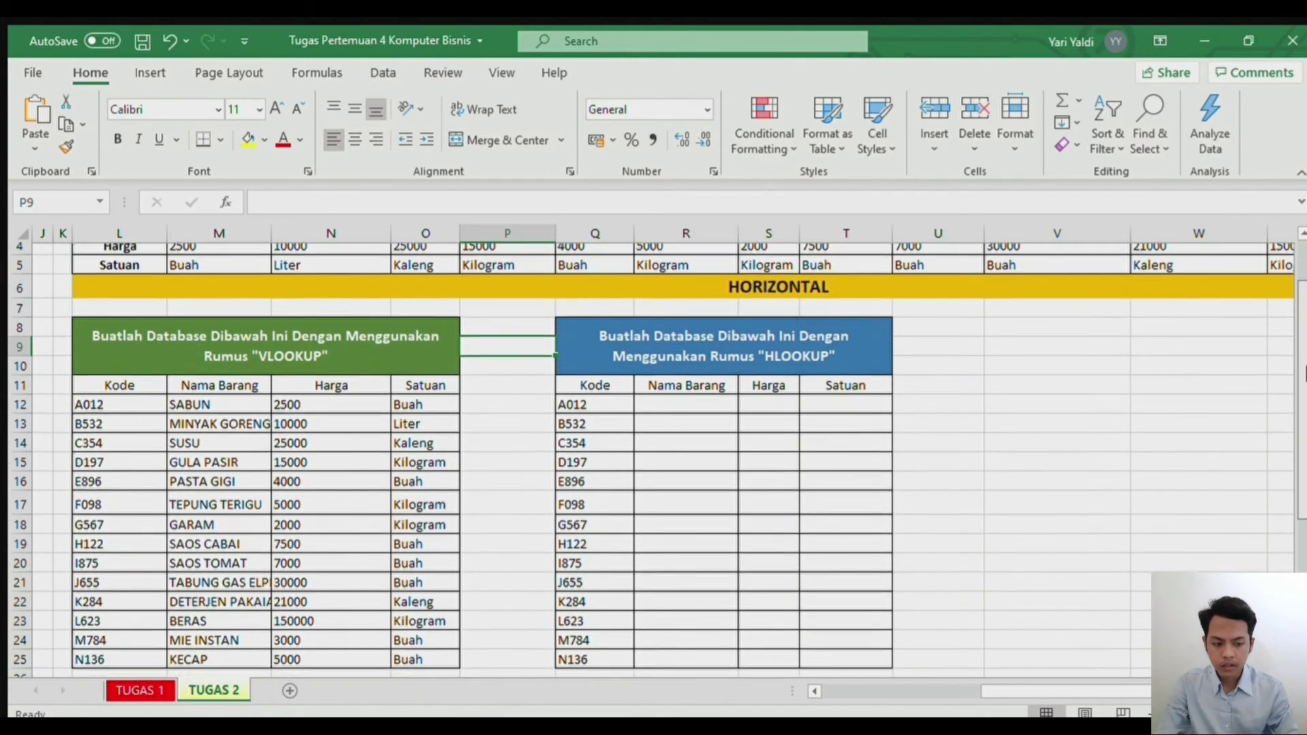
left_click(672, 386)
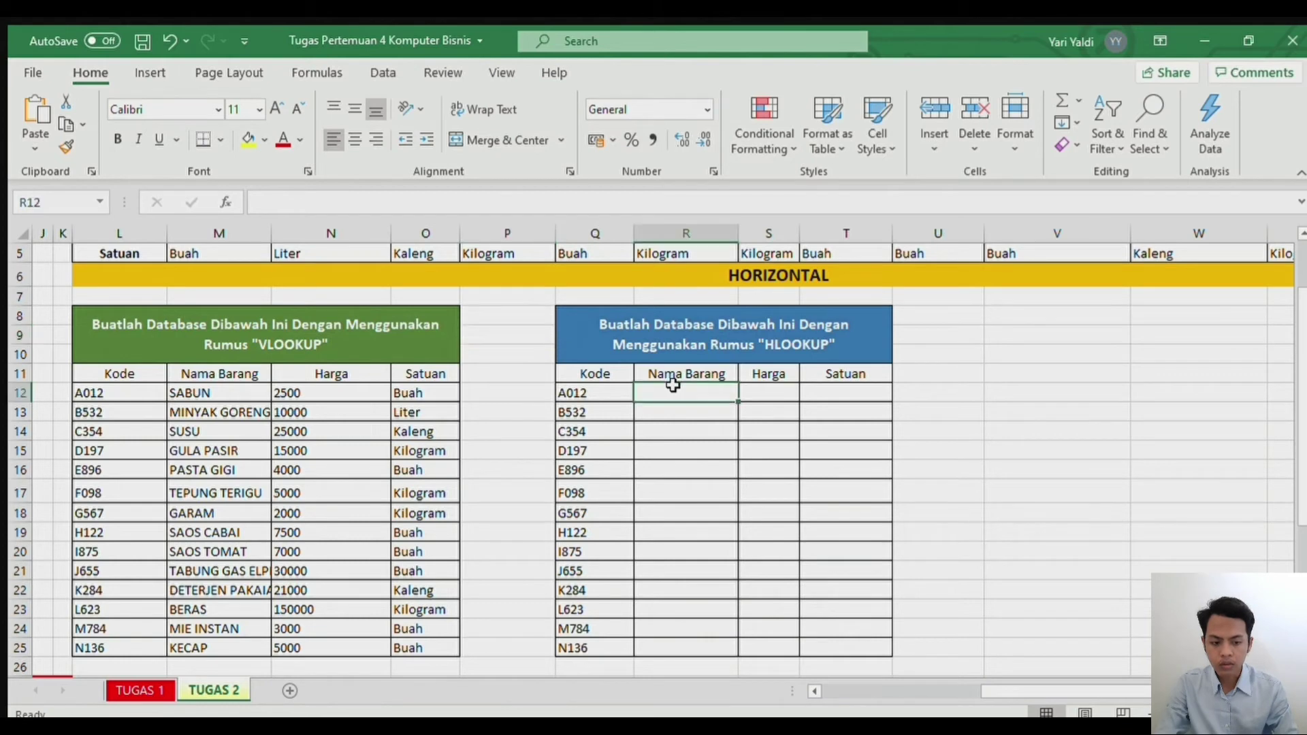
left_click(689, 415)
left_click(667, 395)
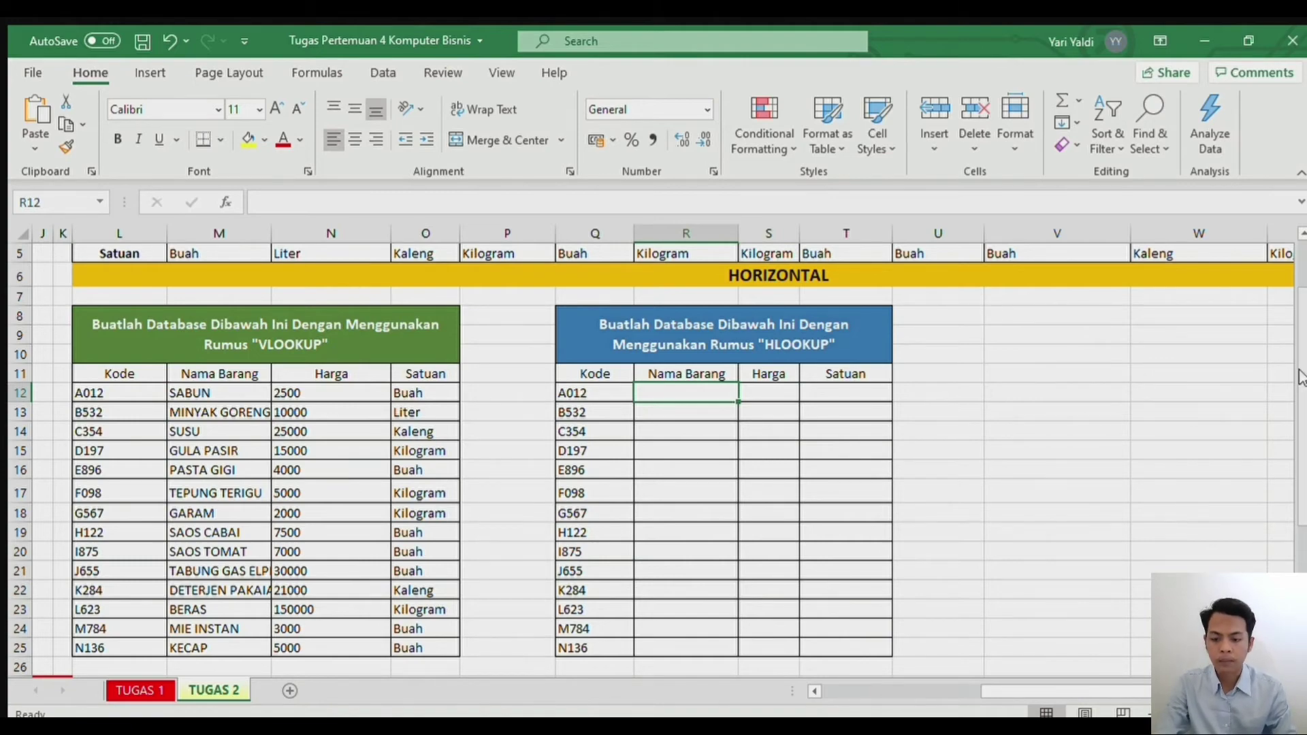
scroll(1300, 377, "up", 2)
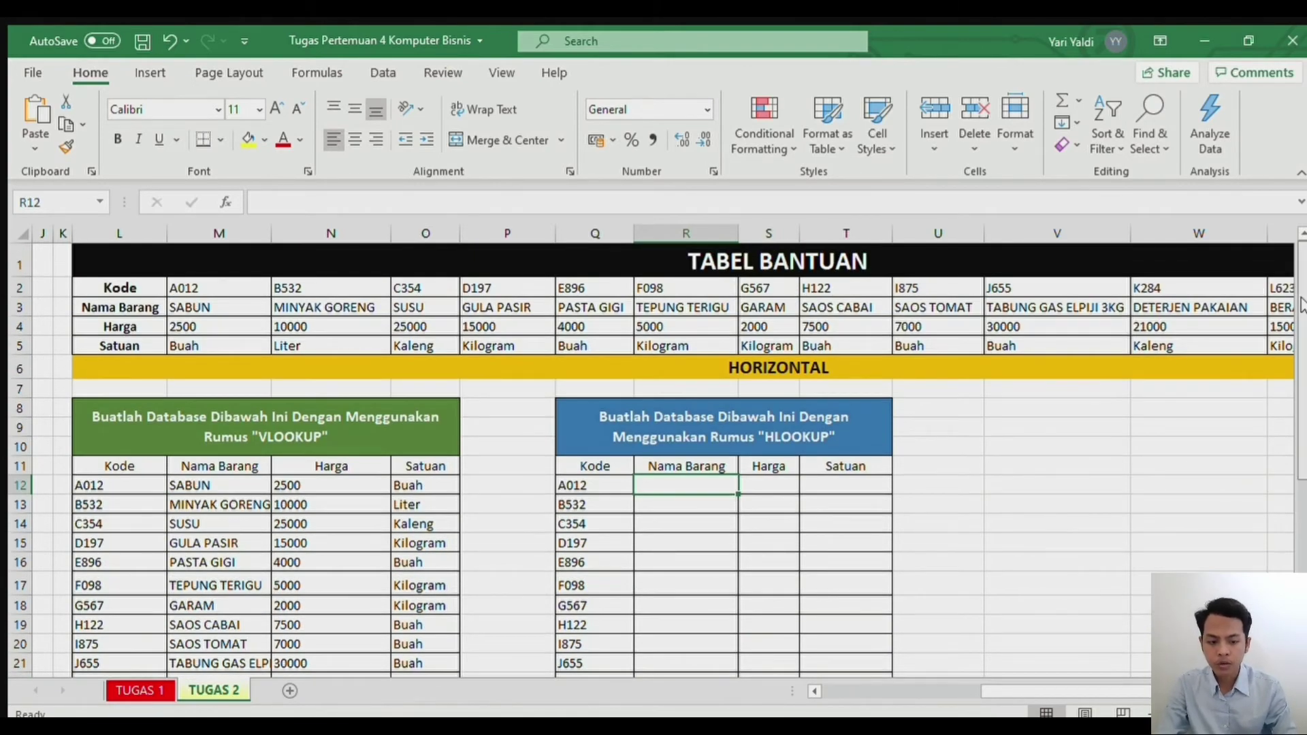
scroll(1300, 306, "down", 2)
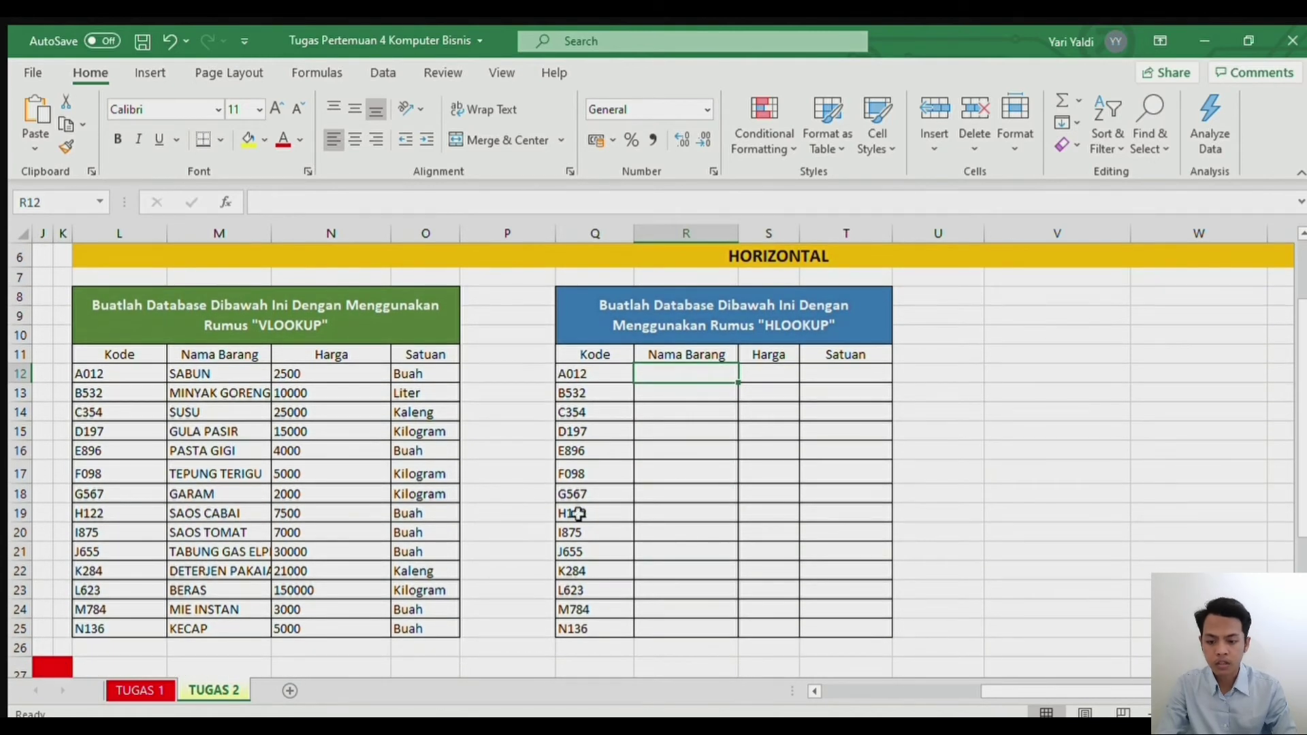
Step: Begin an HLOOKUP formula in Nama Barang cell R12 with lookup value Q12 and the absolute table range $L$2:$Z$5
type("=")
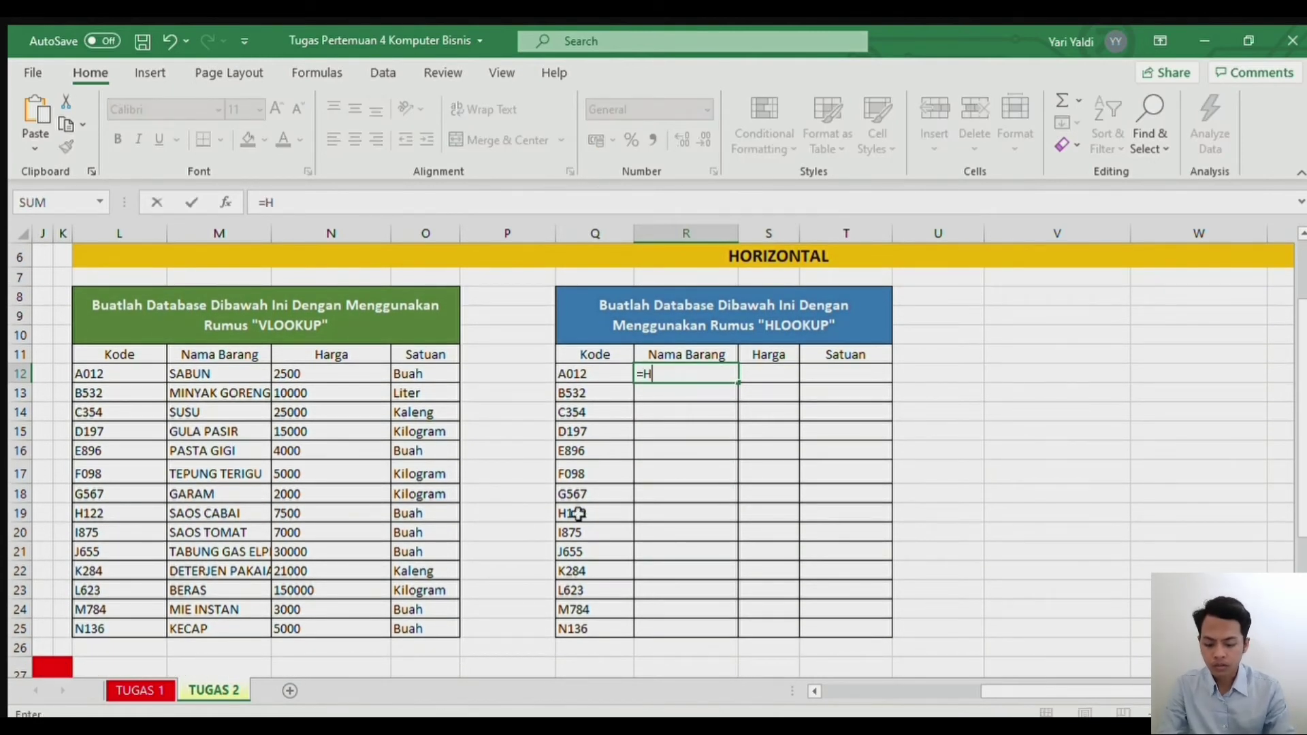
type("H")
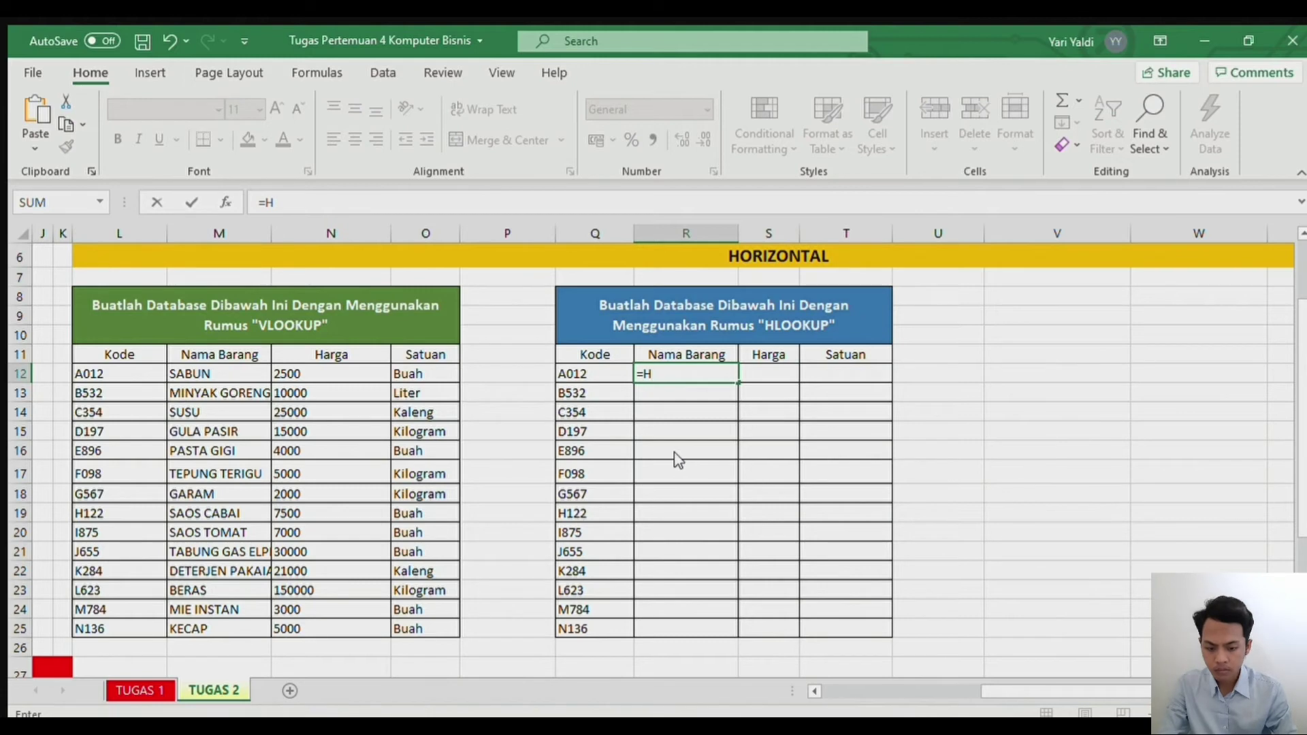
type("LOOKUP(")
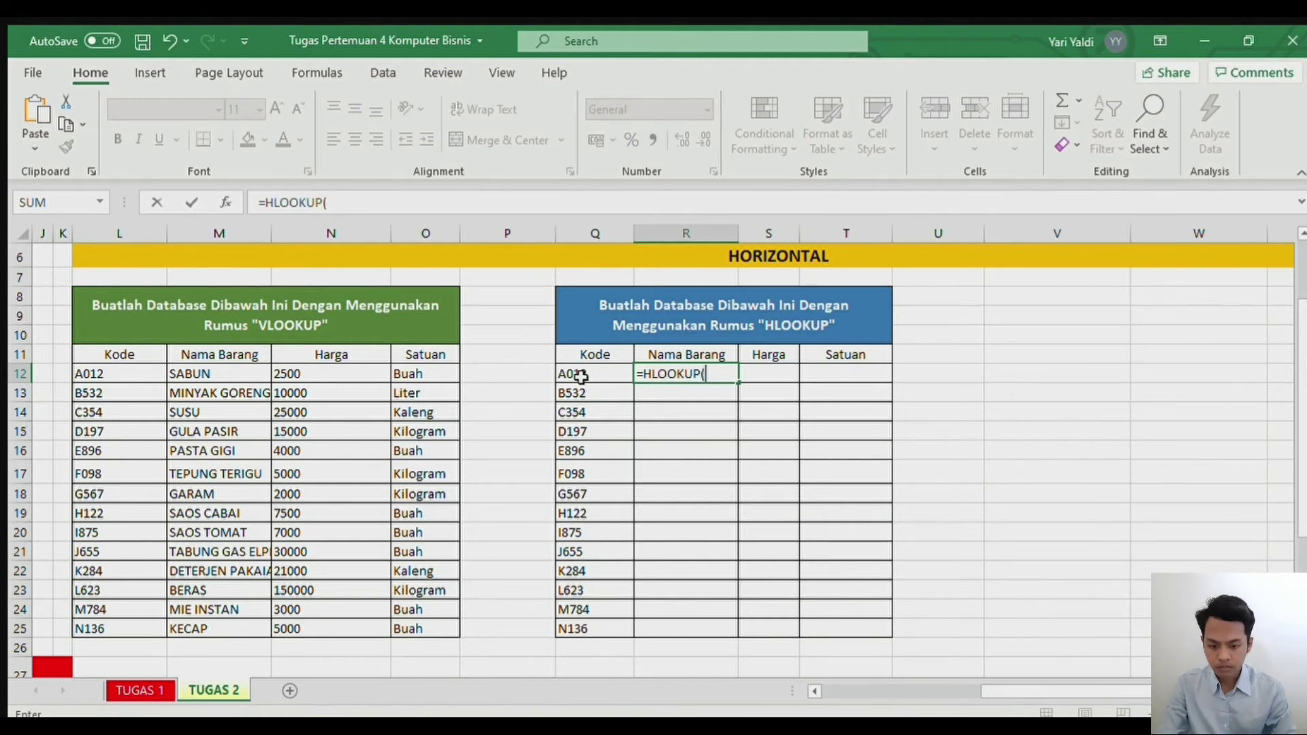
left_click(581, 377)
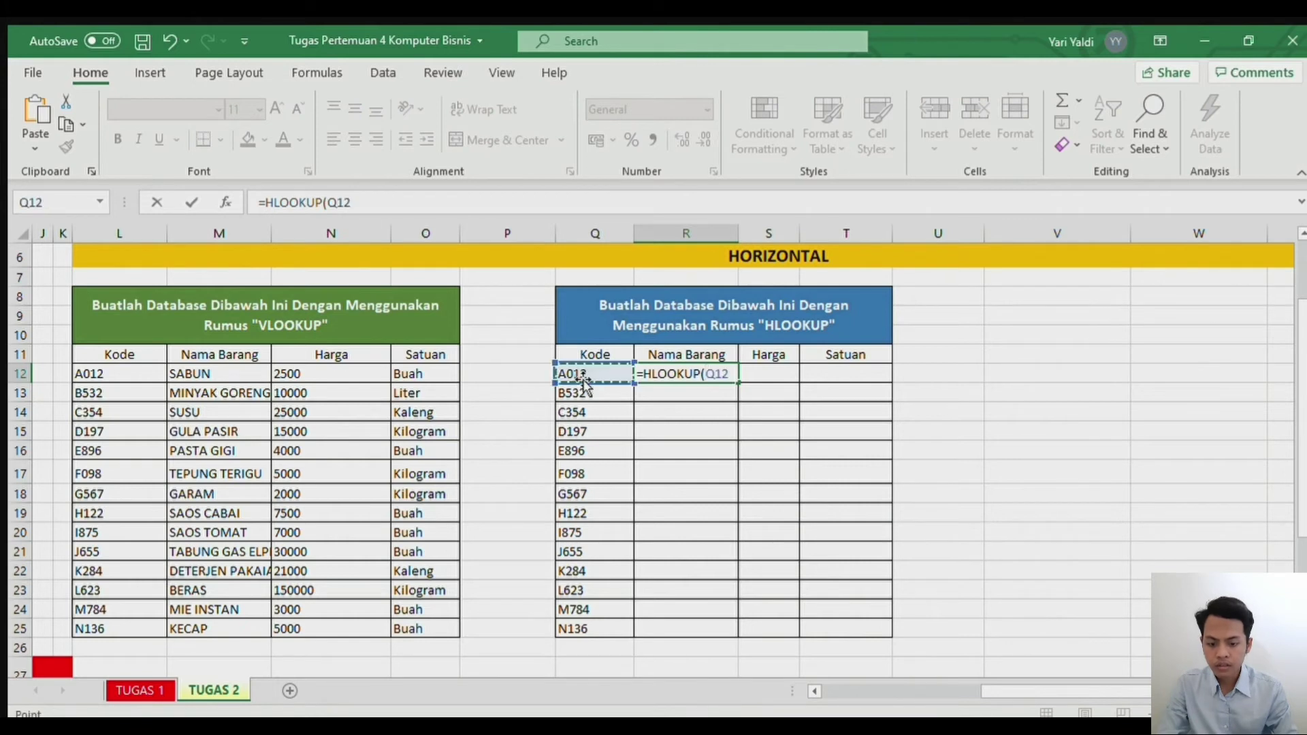
type(";")
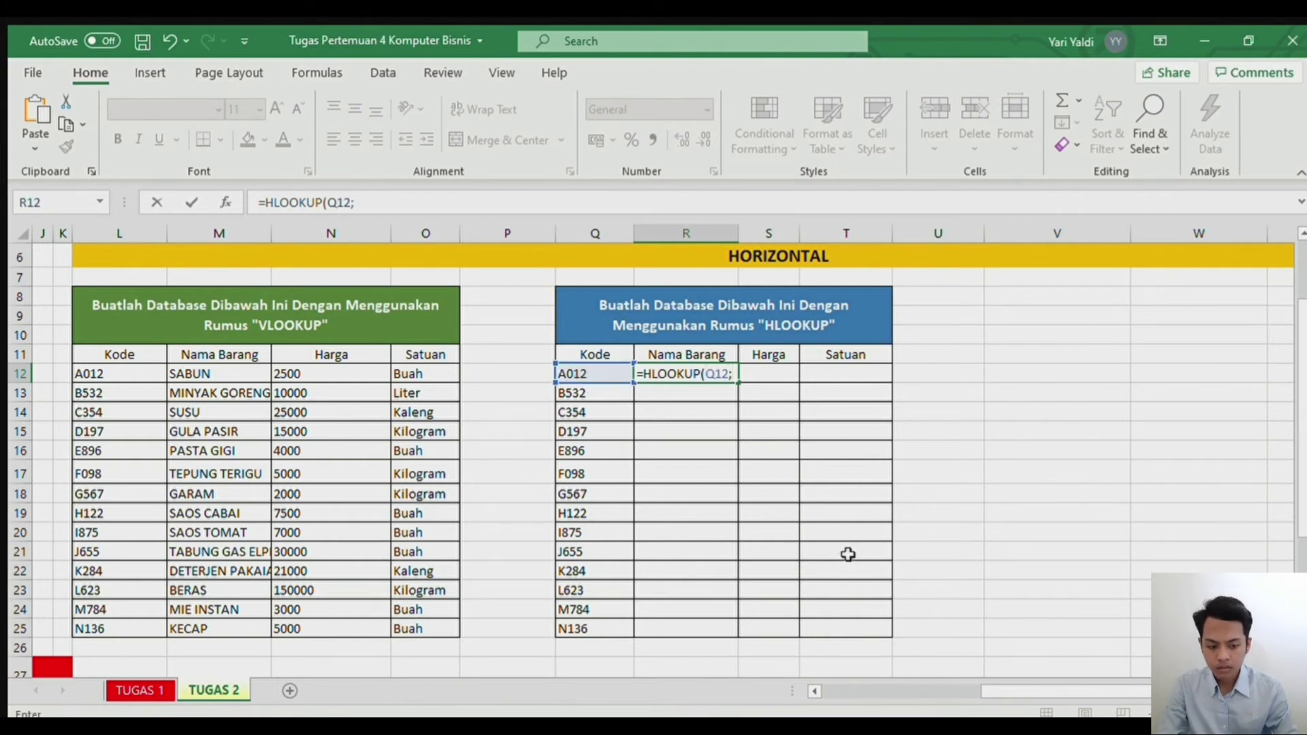
scroll(739, 309, "up", 2)
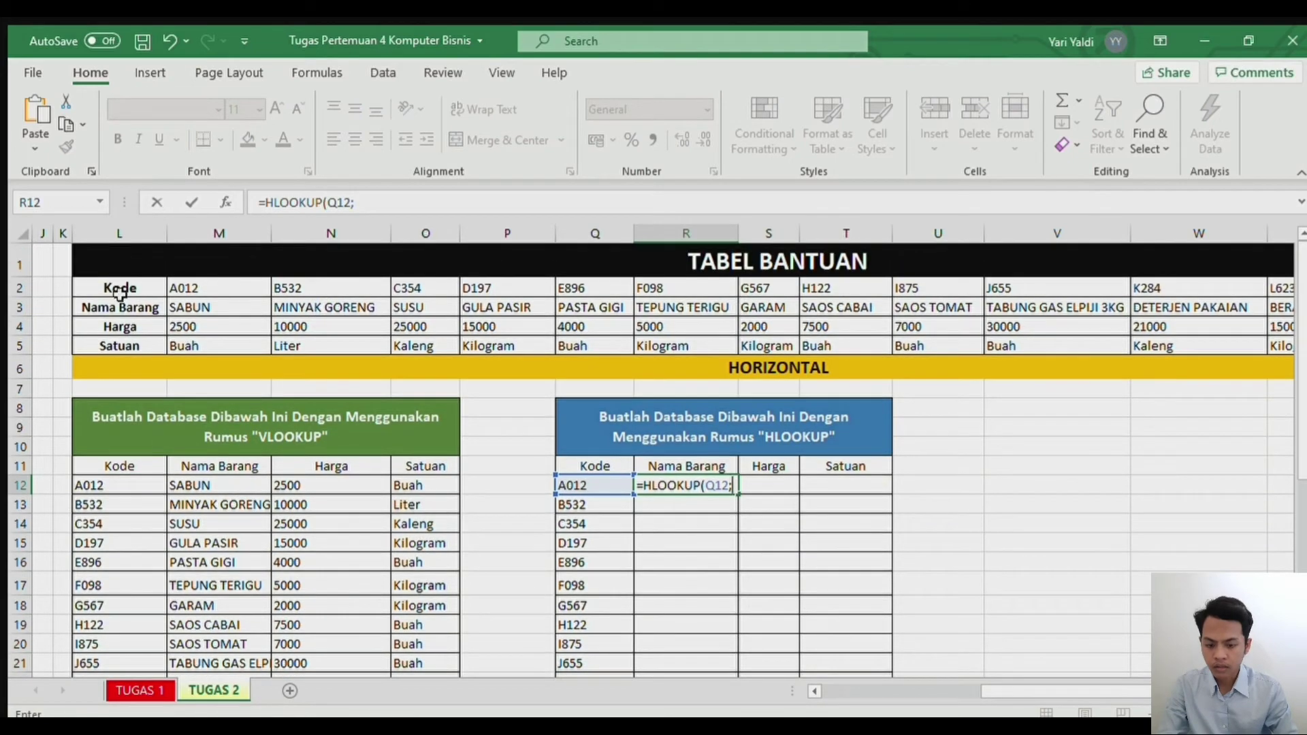
left_click_drag(111, 286, 1072, 346)
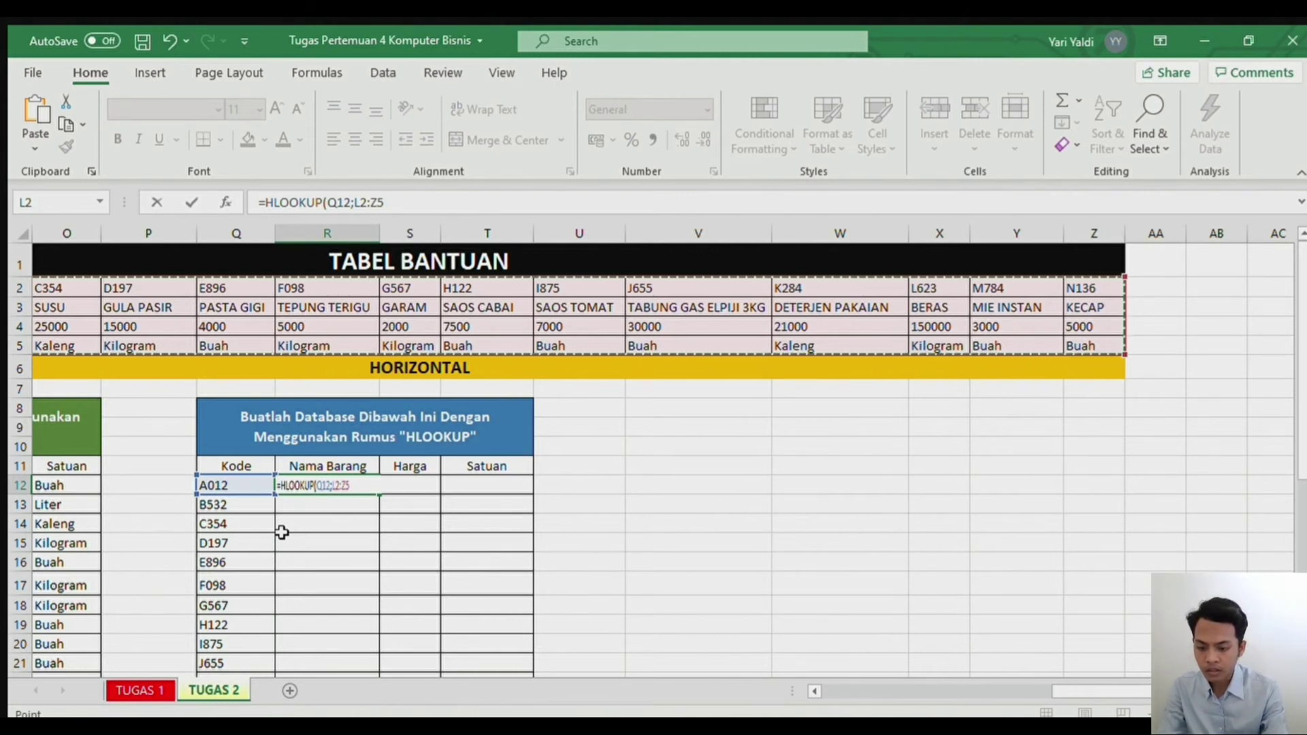
key("F4")
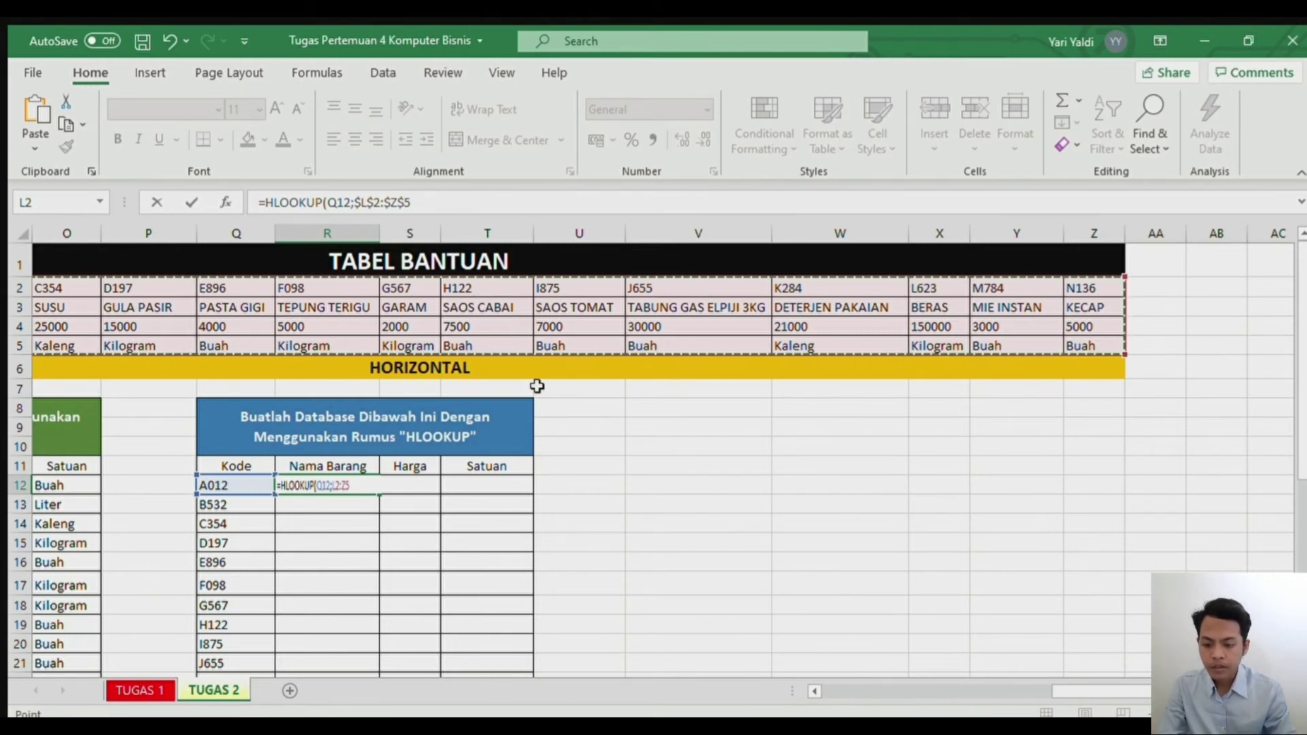
type(";")
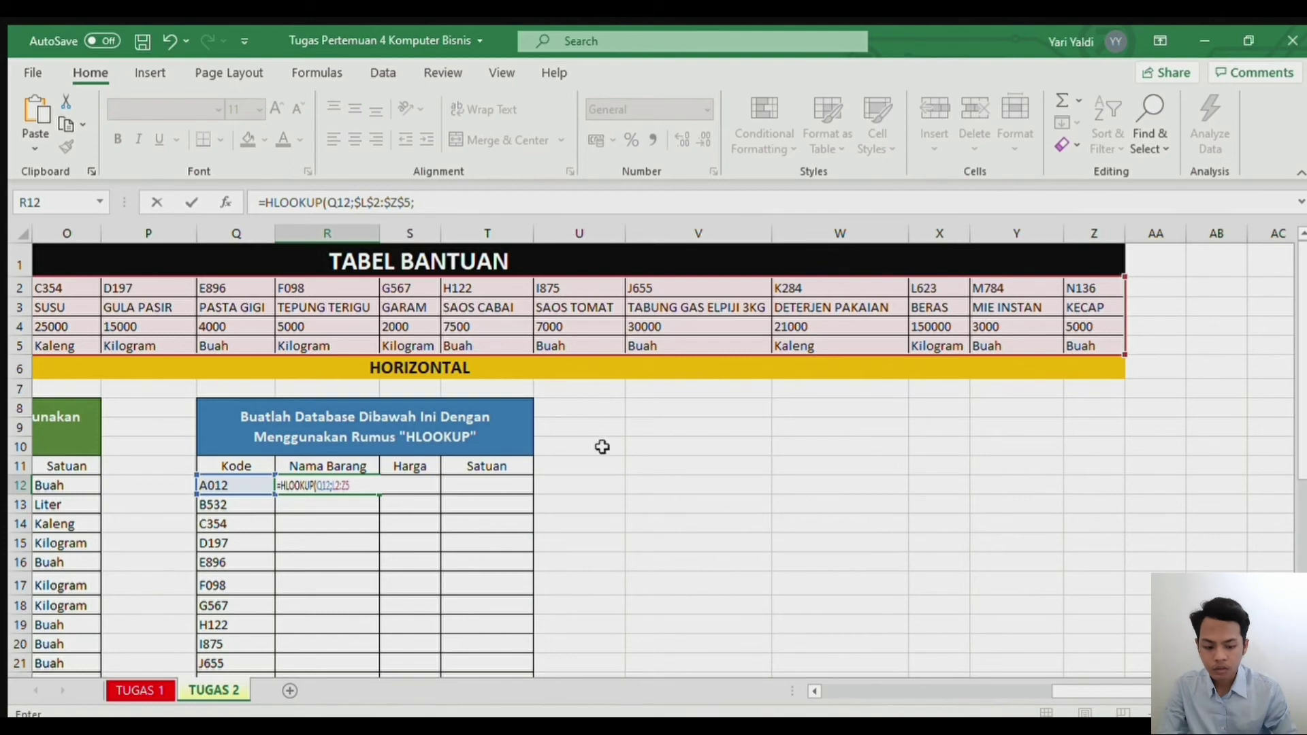
Step: Complete the R12 formula with row index 2 and a blank match type, and fill it down the Nama Barang column
left_click_drag(1111, 687, 887, 680)
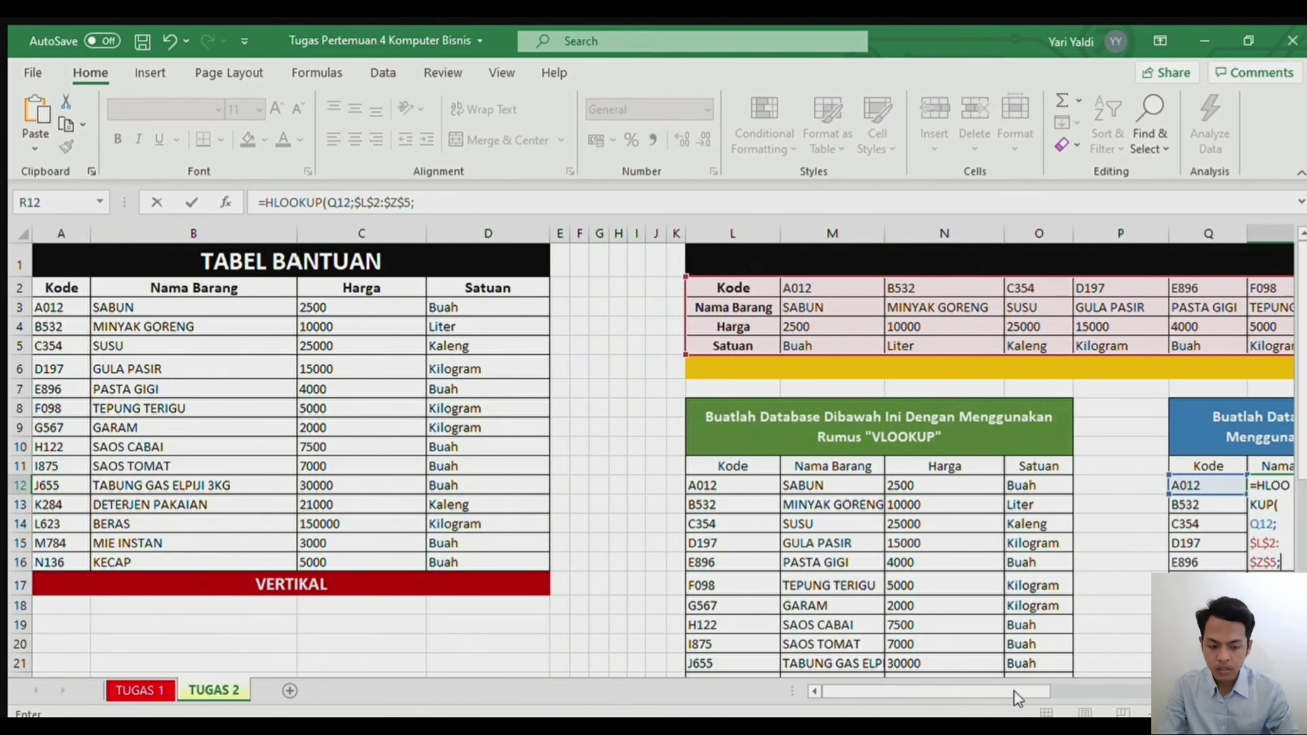
left_click_drag(1006, 689, 1126, 683)
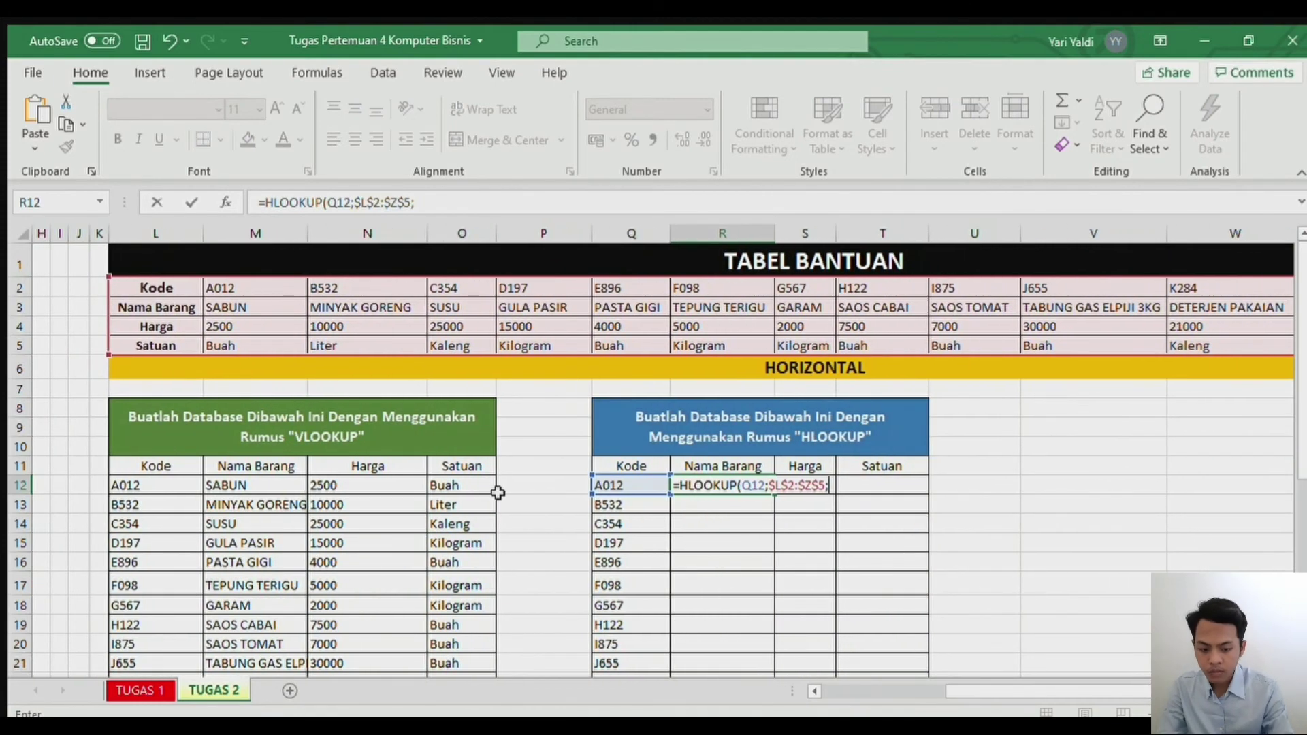
type("2")
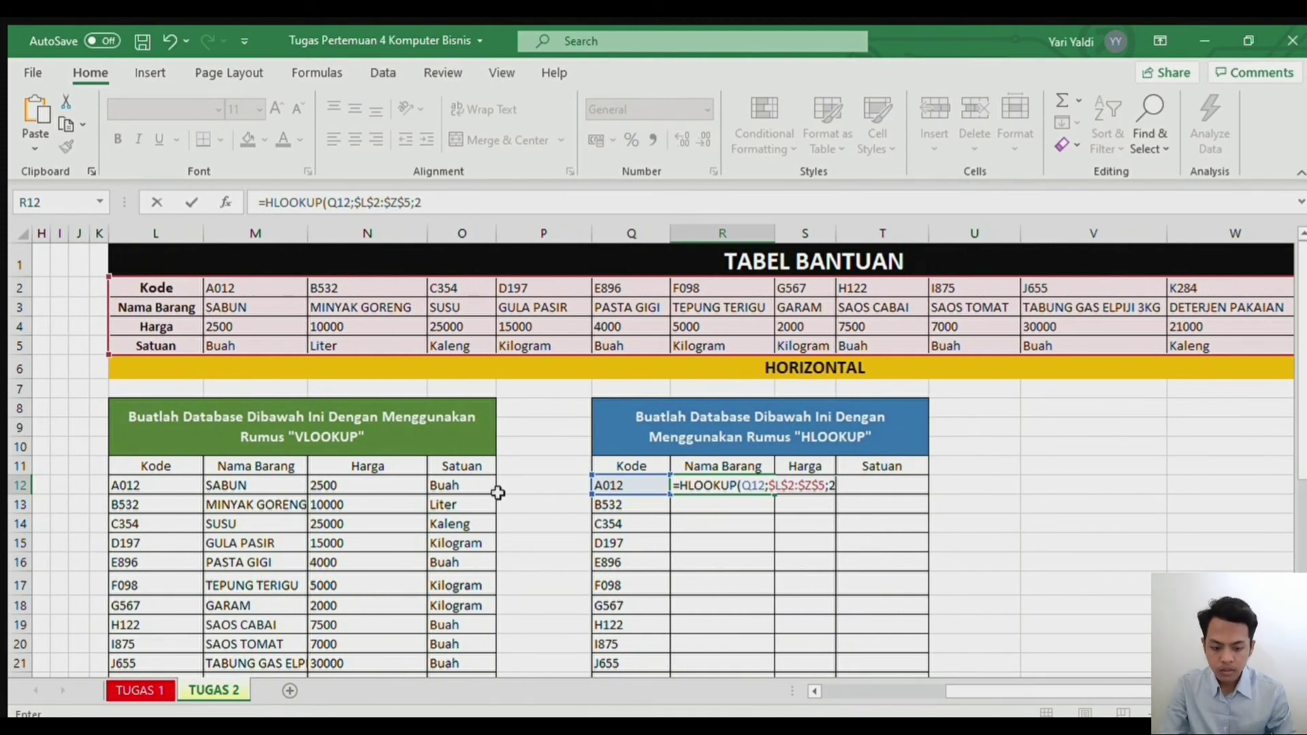
type(";")
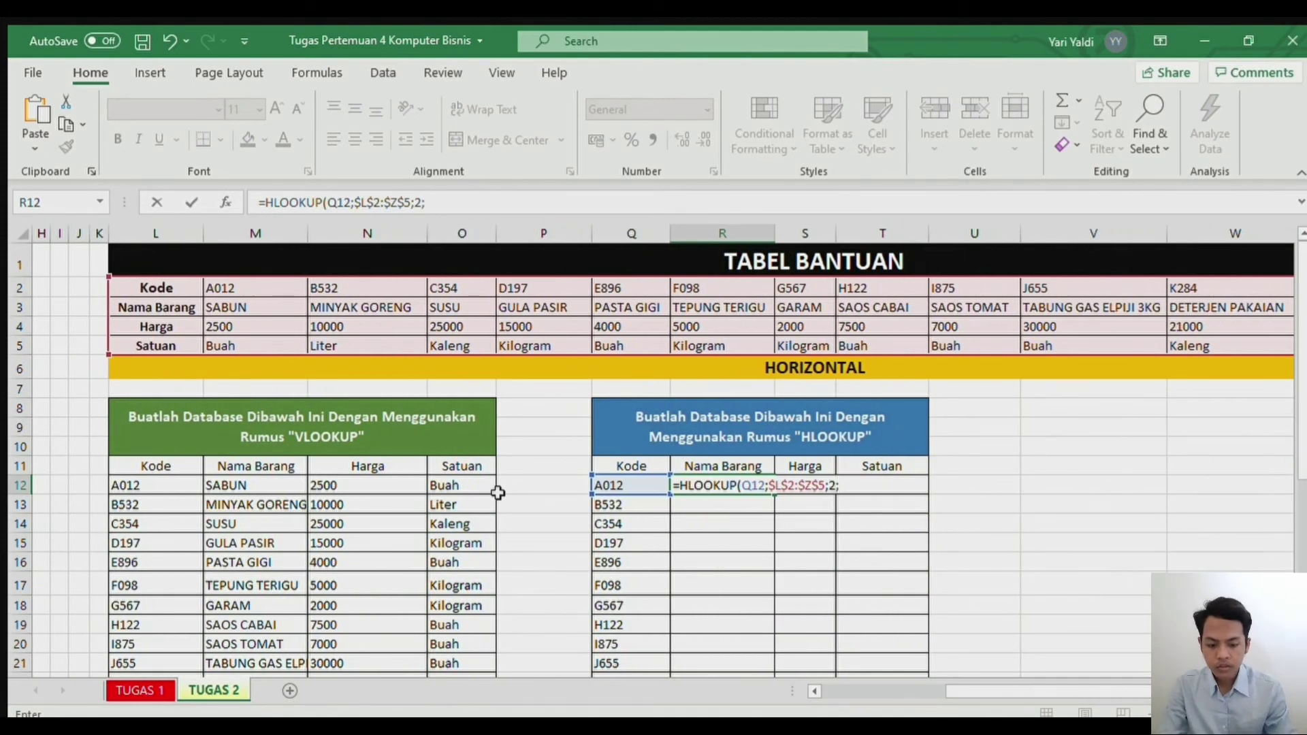
key("Return")
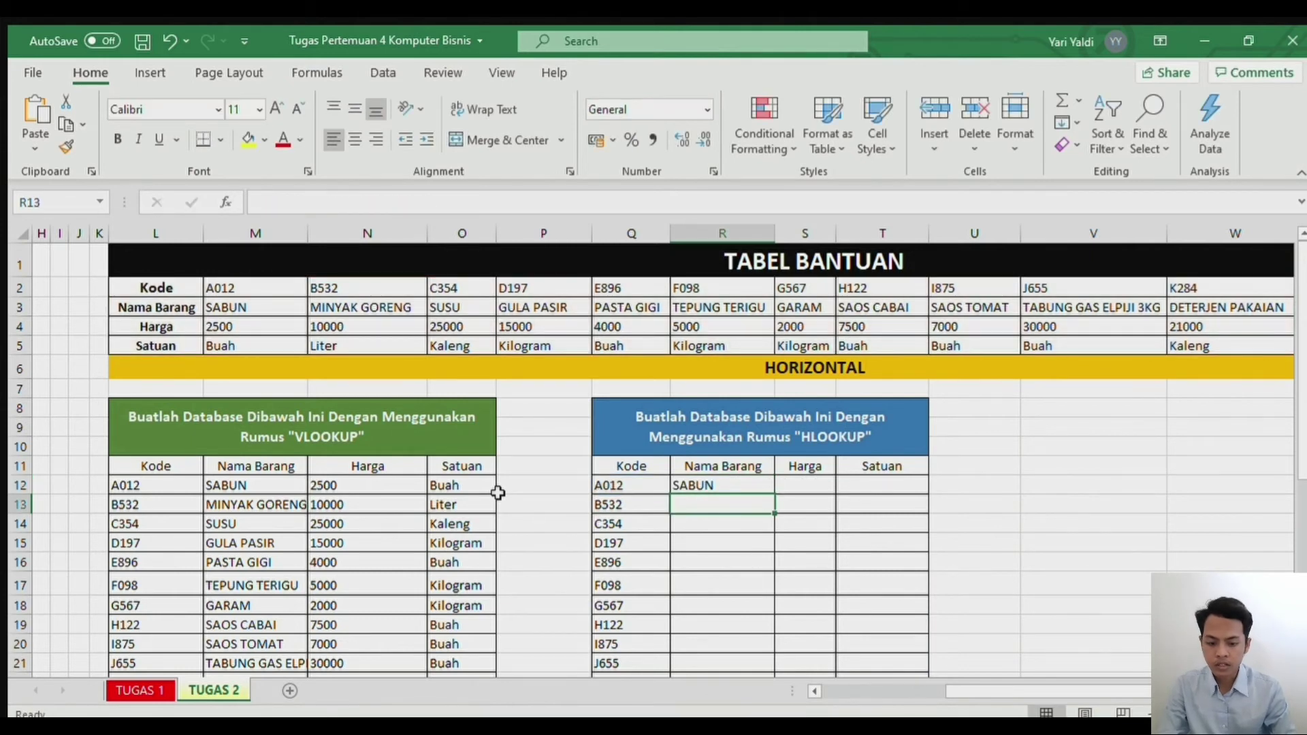
left_click(754, 488)
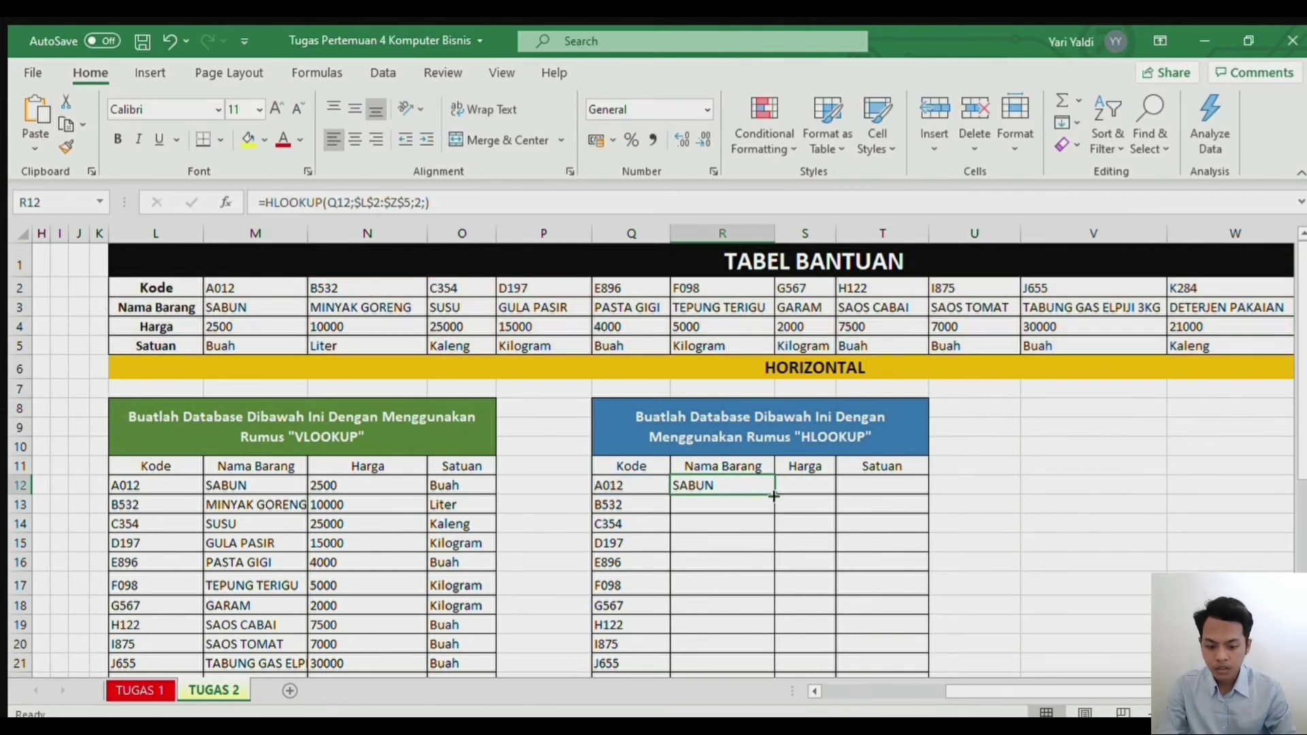
double_click(774, 495)
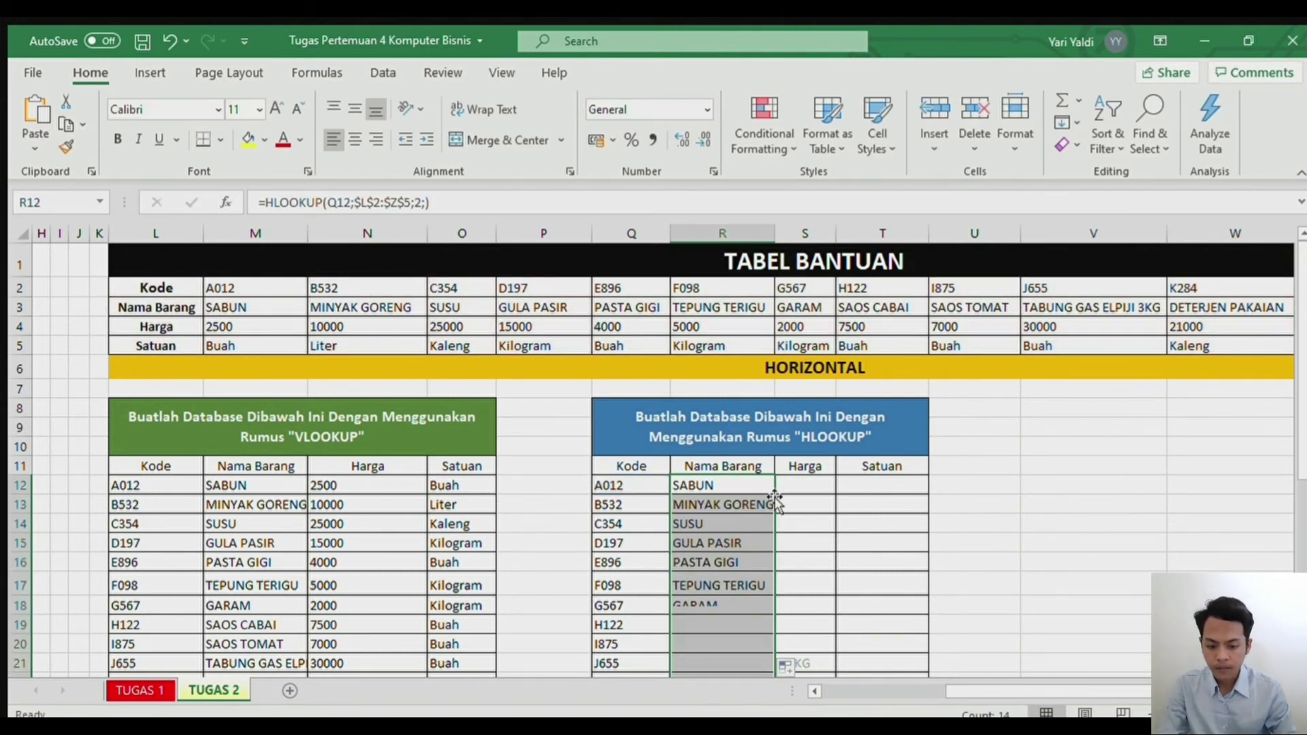
Step: Enter an HLOOKUP formula in Harga cell S12 for Q12 in $L$2:$Z$5, row index 3, match type 0, and fill it down the column
left_click(808, 485)
type("=H")
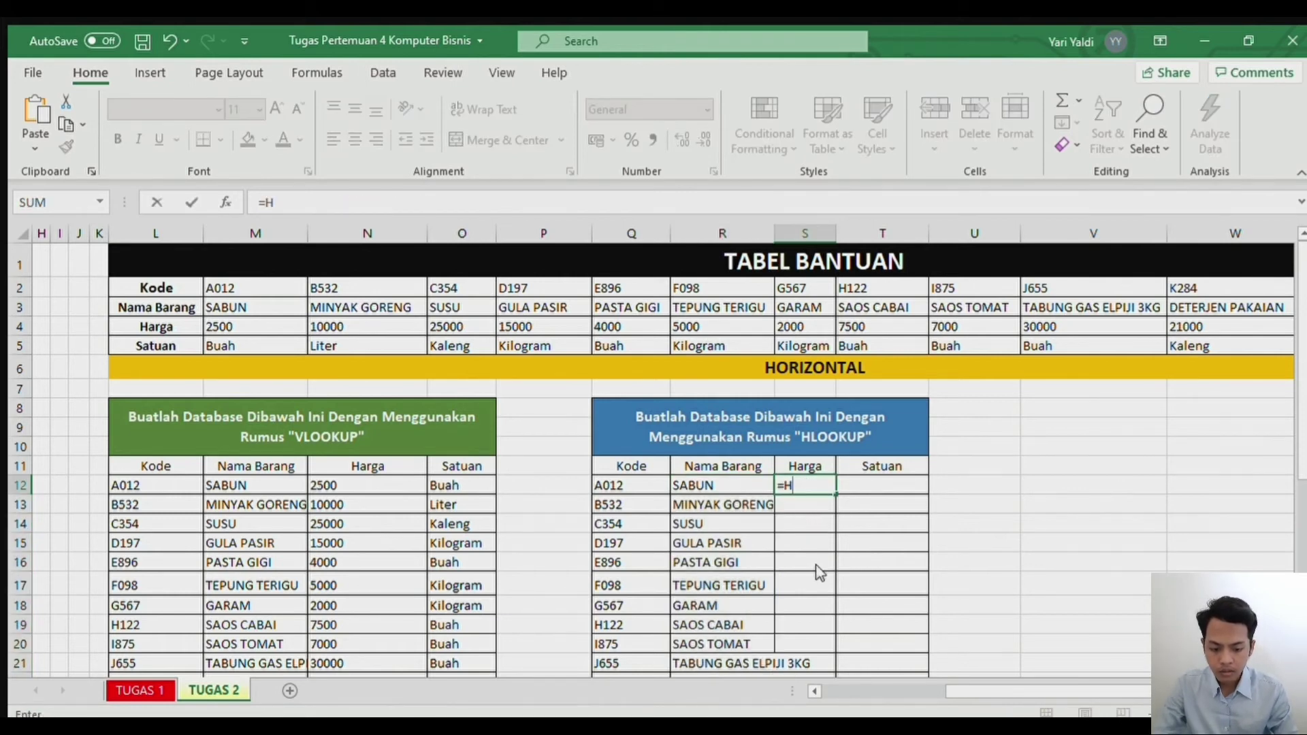
type("LOOKUP(")
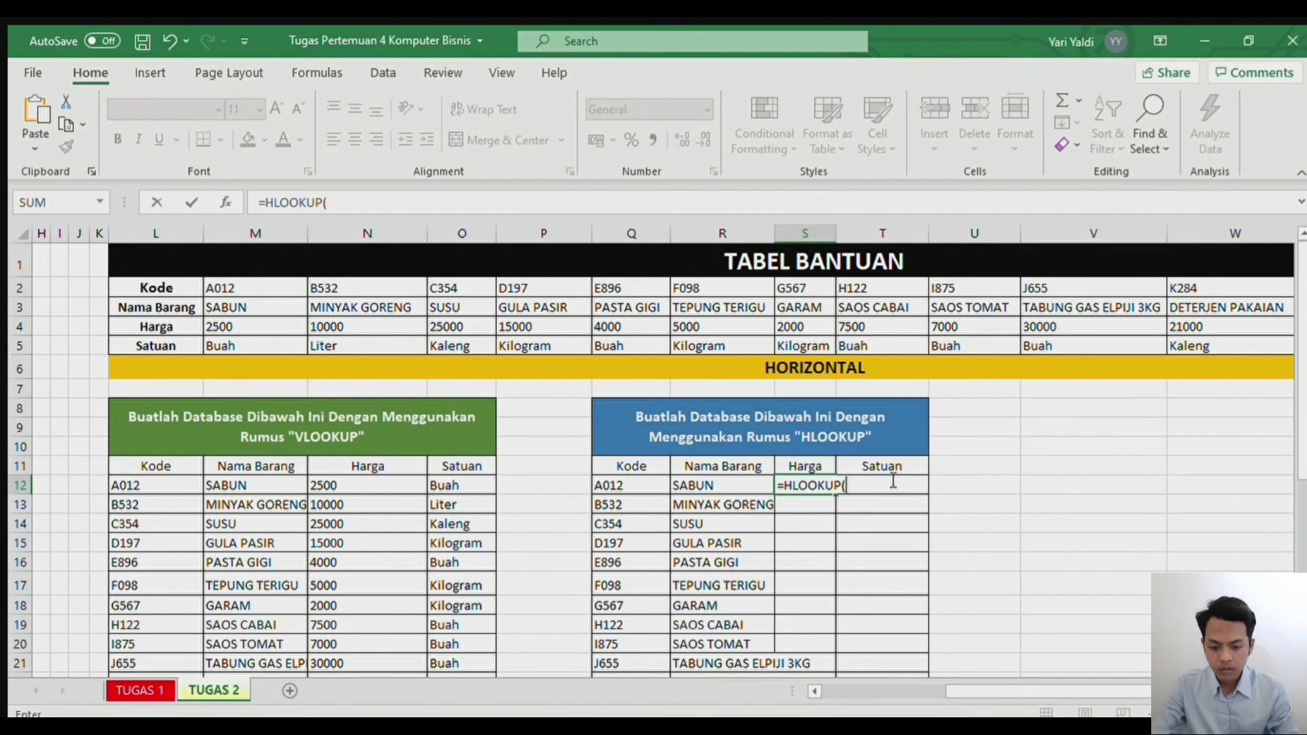
left_click(616, 486)
type(";")
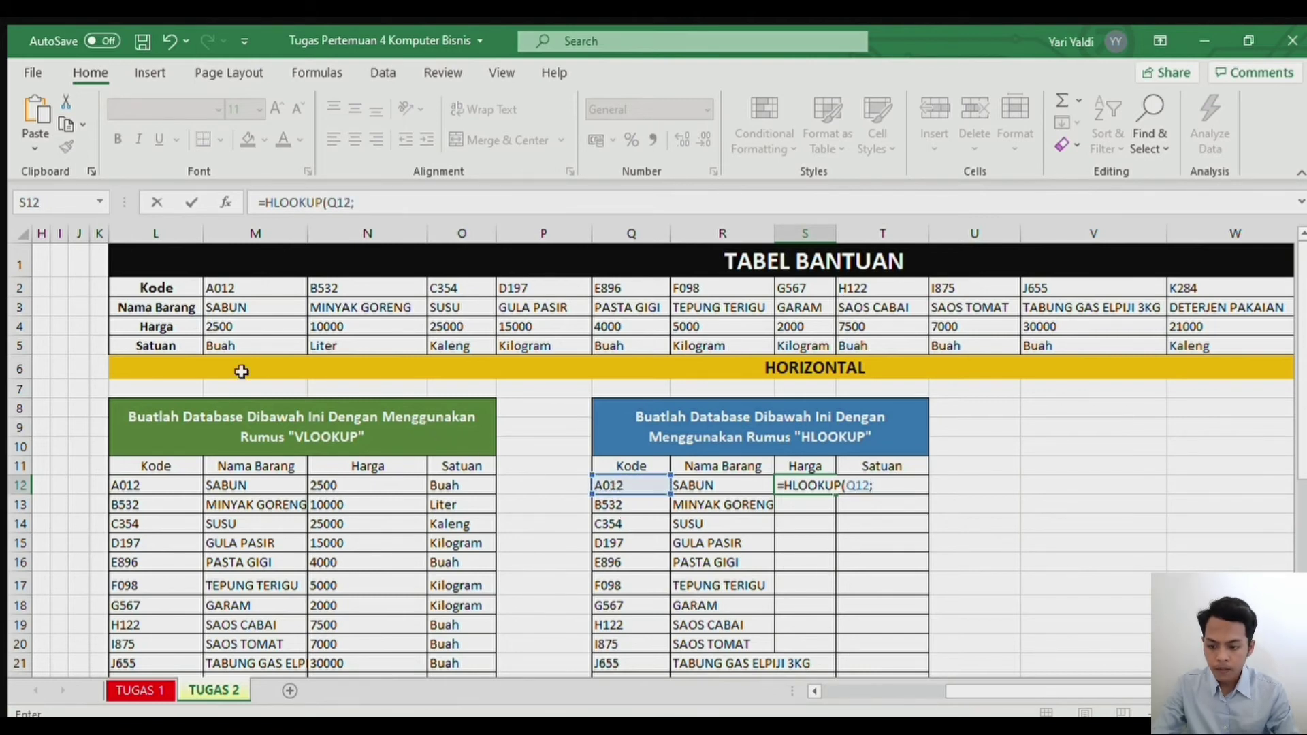
left_click_drag(151, 287, 1097, 345)
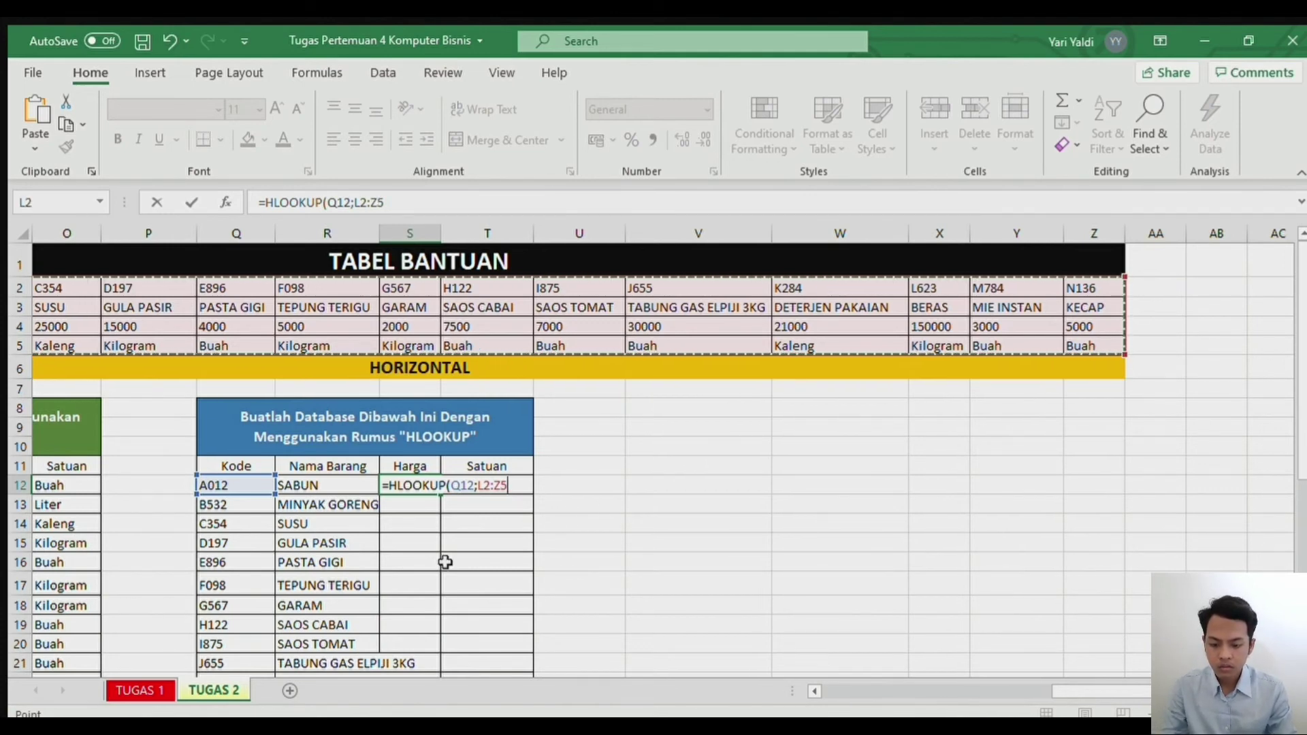
key("F4")
type(";")
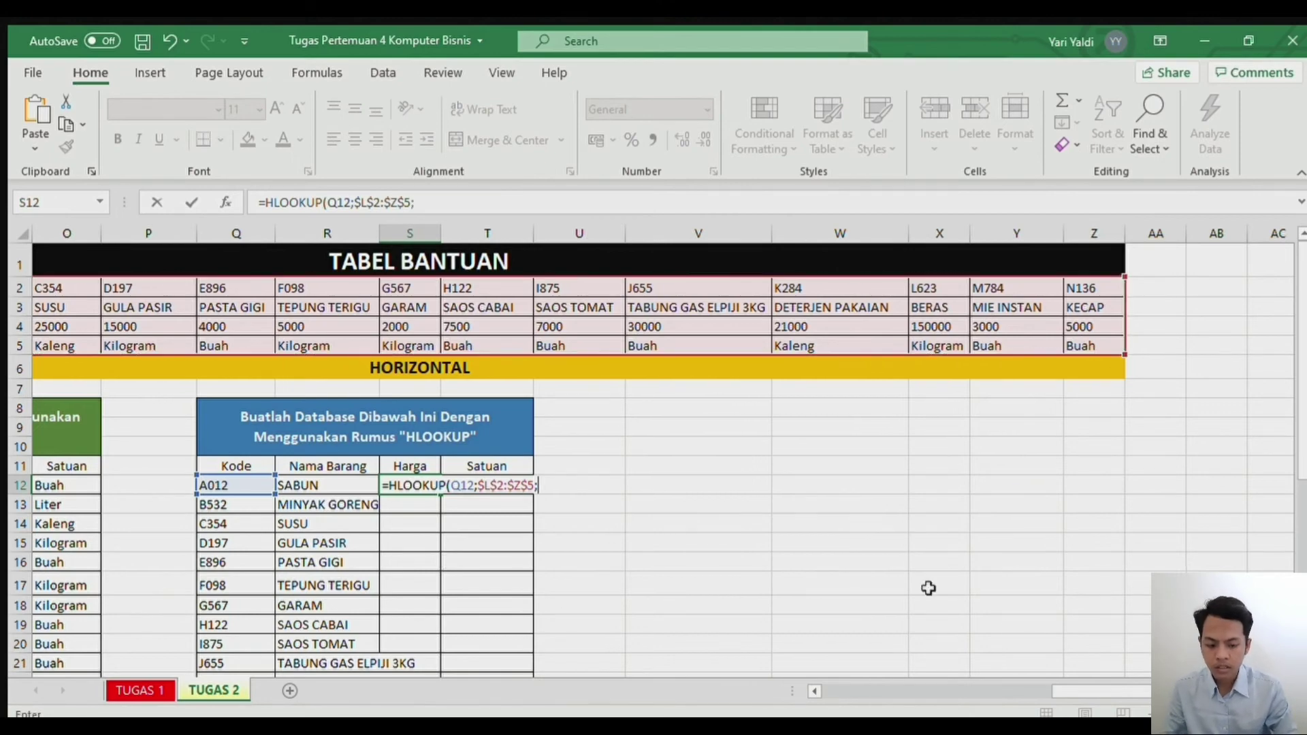
left_click_drag(1123, 691, 992, 670)
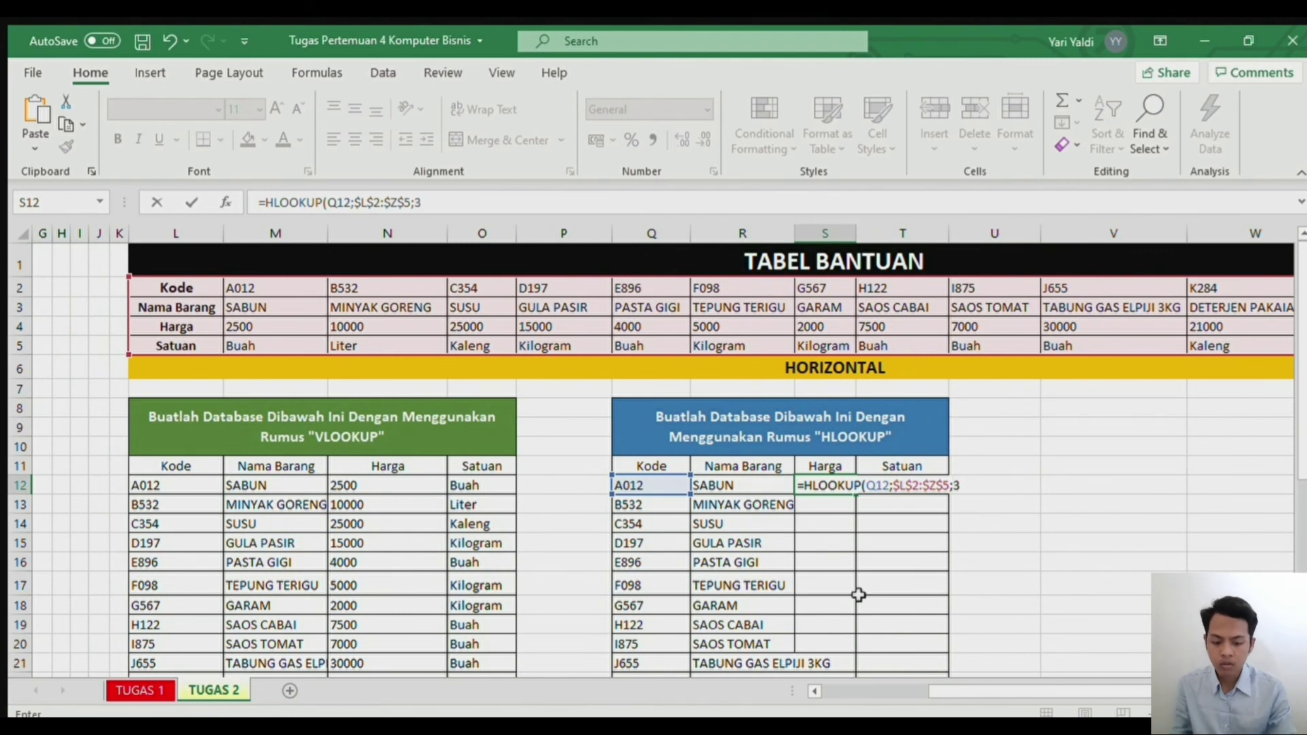
key("Return")
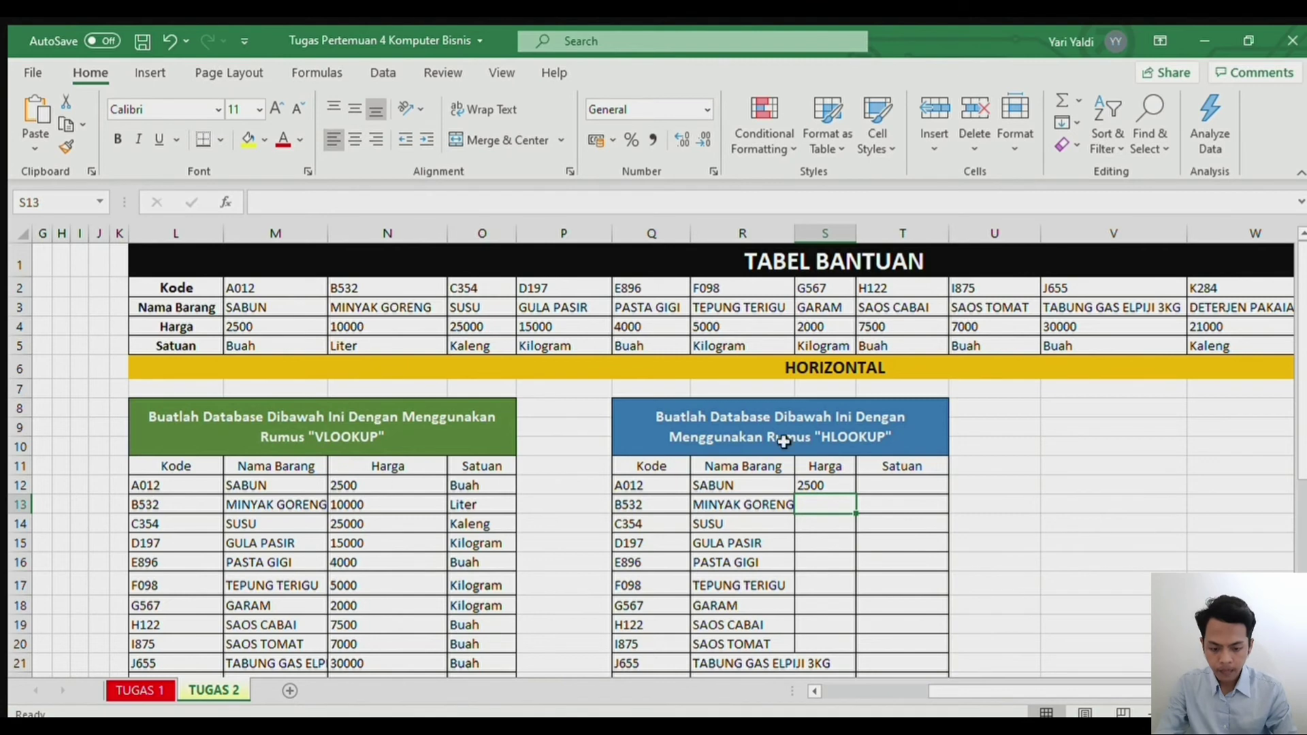
left_click(832, 486)
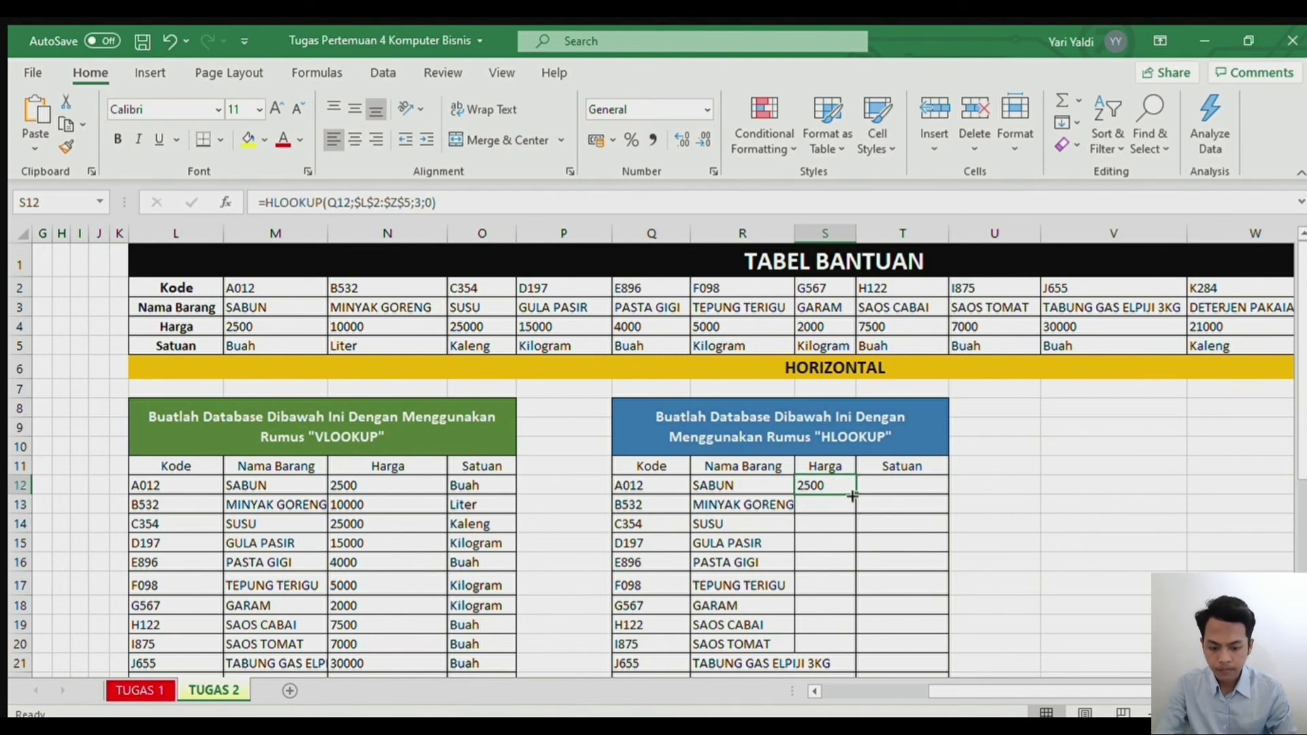
double_click(853, 496)
Step: Try an HLOOKUP formula in Satuan cell T12 for Q12 in the relative range L2:Z5, row index 4, match type 0
left_click(894, 481)
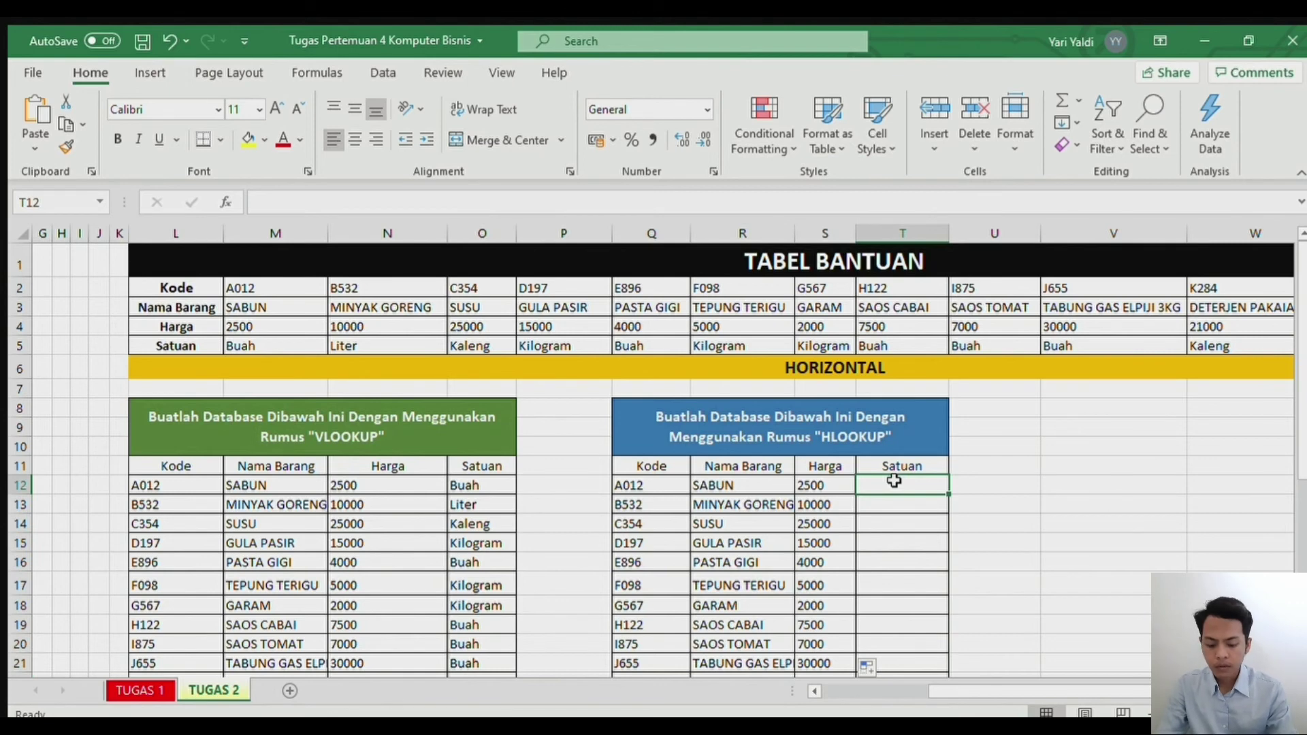
type("=H")
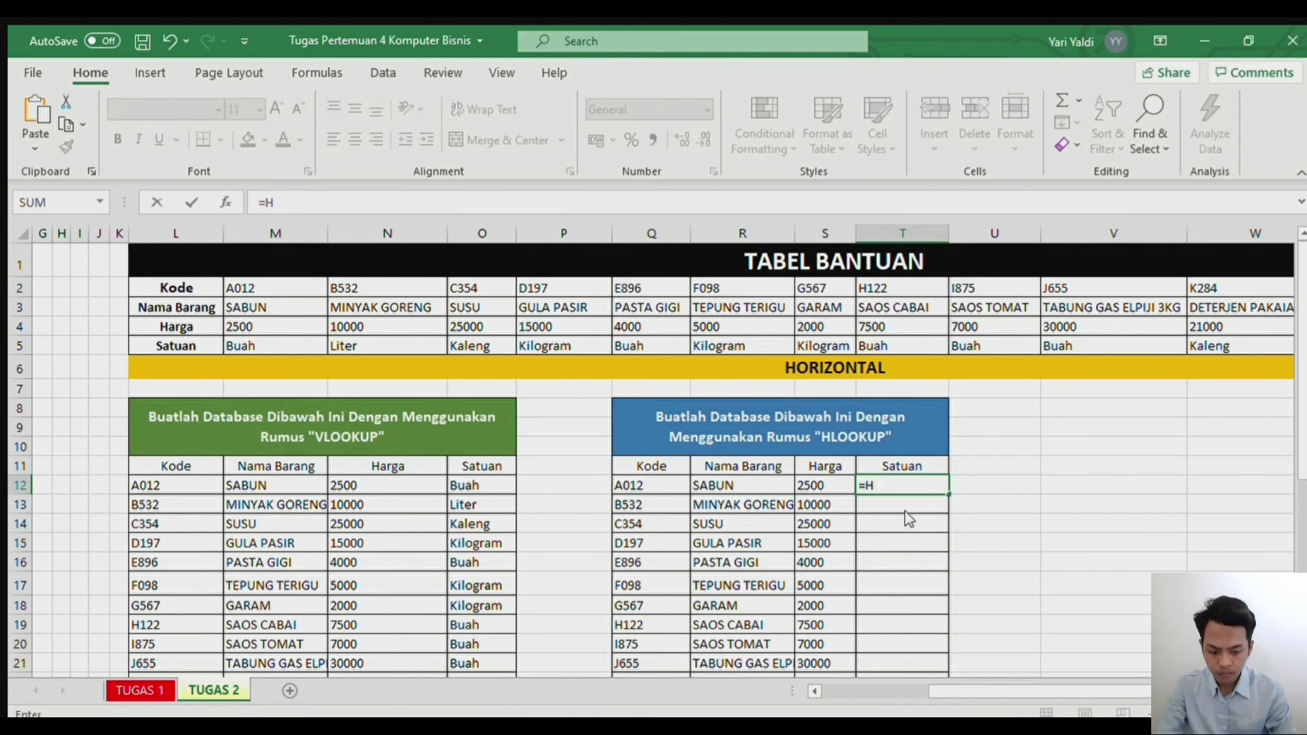
type("LOOKUP(")
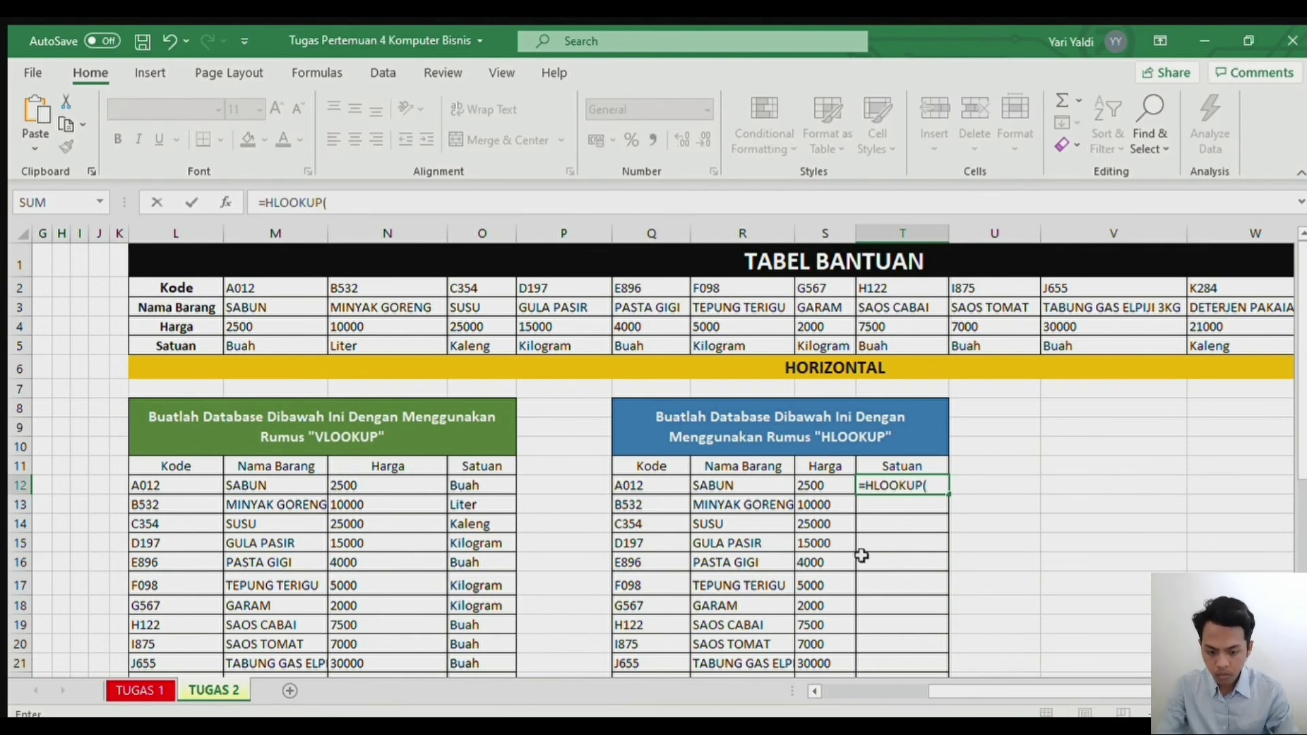
left_click(656, 487)
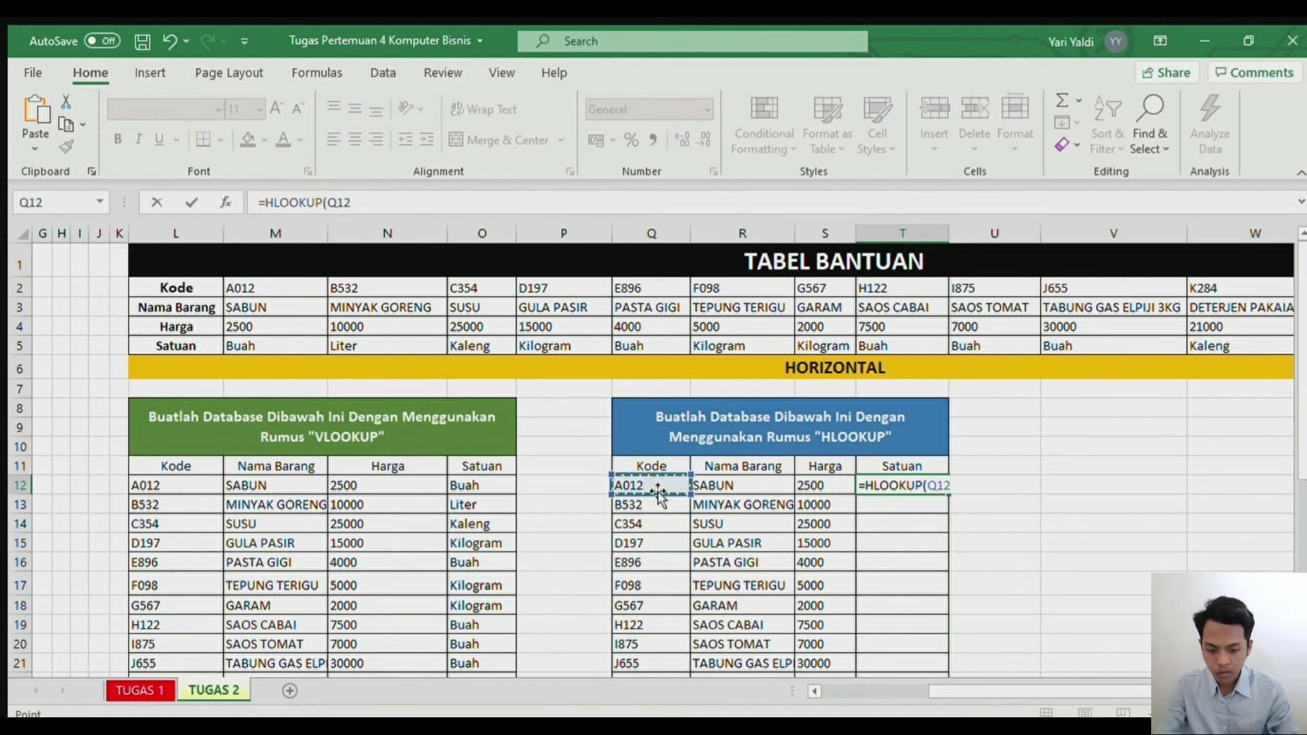
type(";")
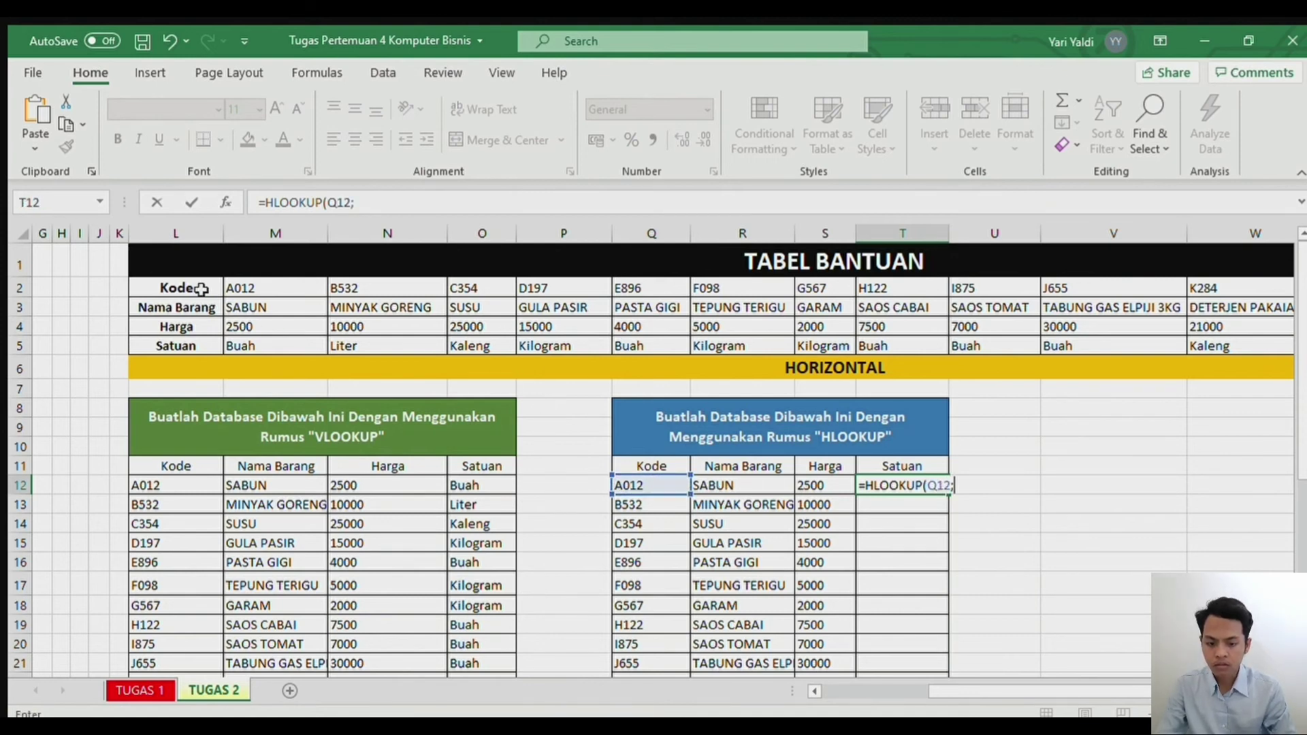
left_click_drag(201, 288, 919, 341)
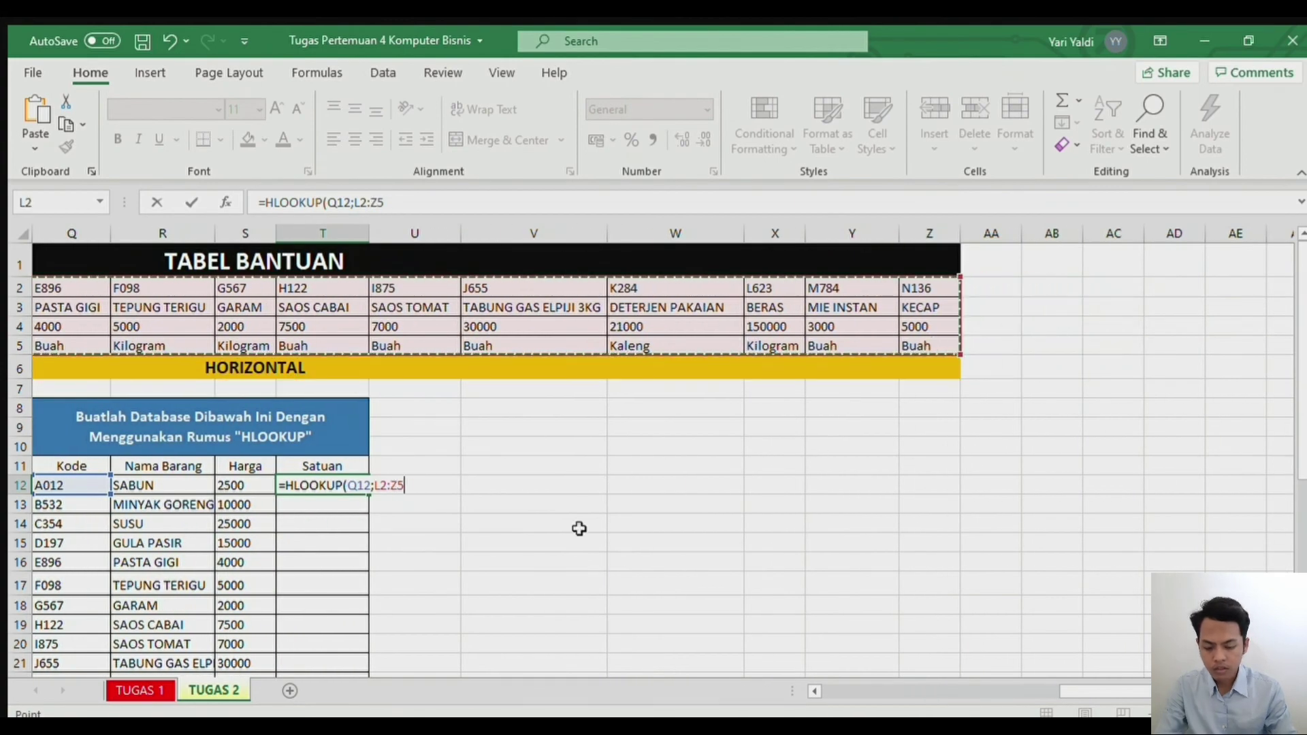
type(";4;0")
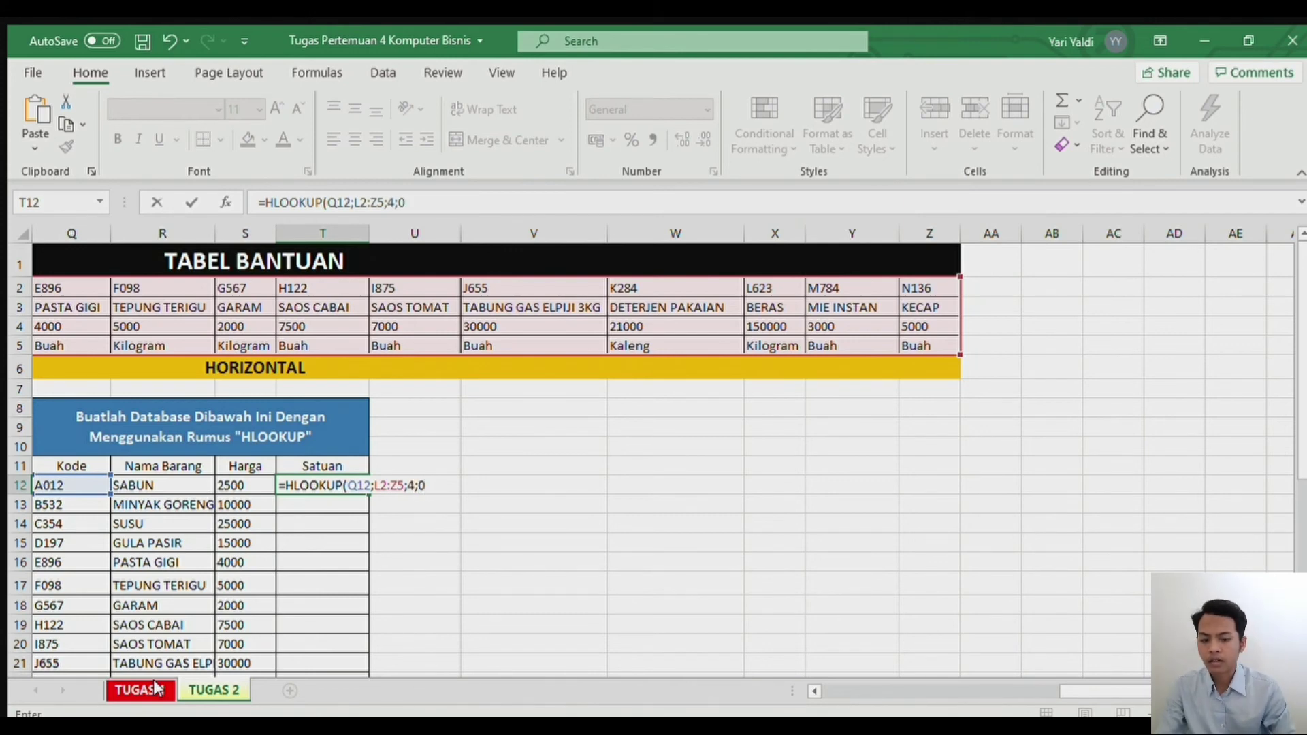
key("Return")
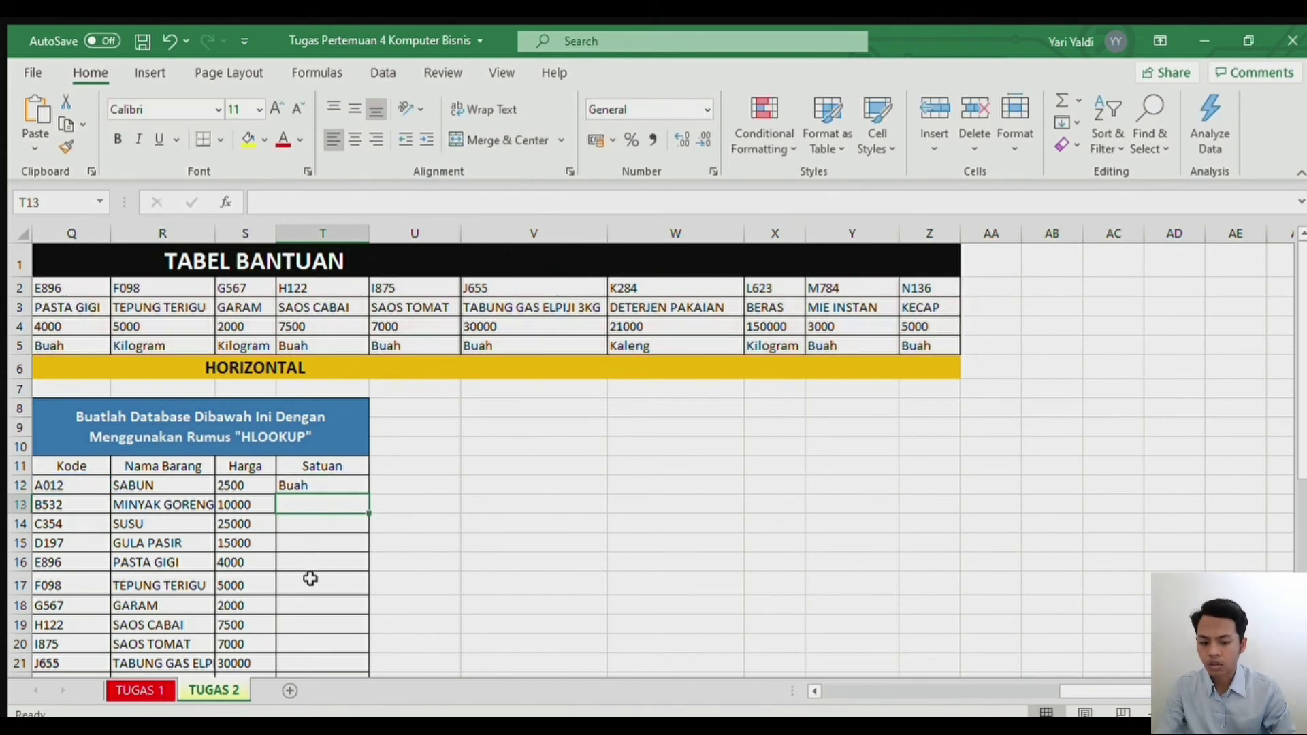
Step: Try filling the T12 formula down the Satuan column, and undo both the fill and the formula entry
left_click(294, 485)
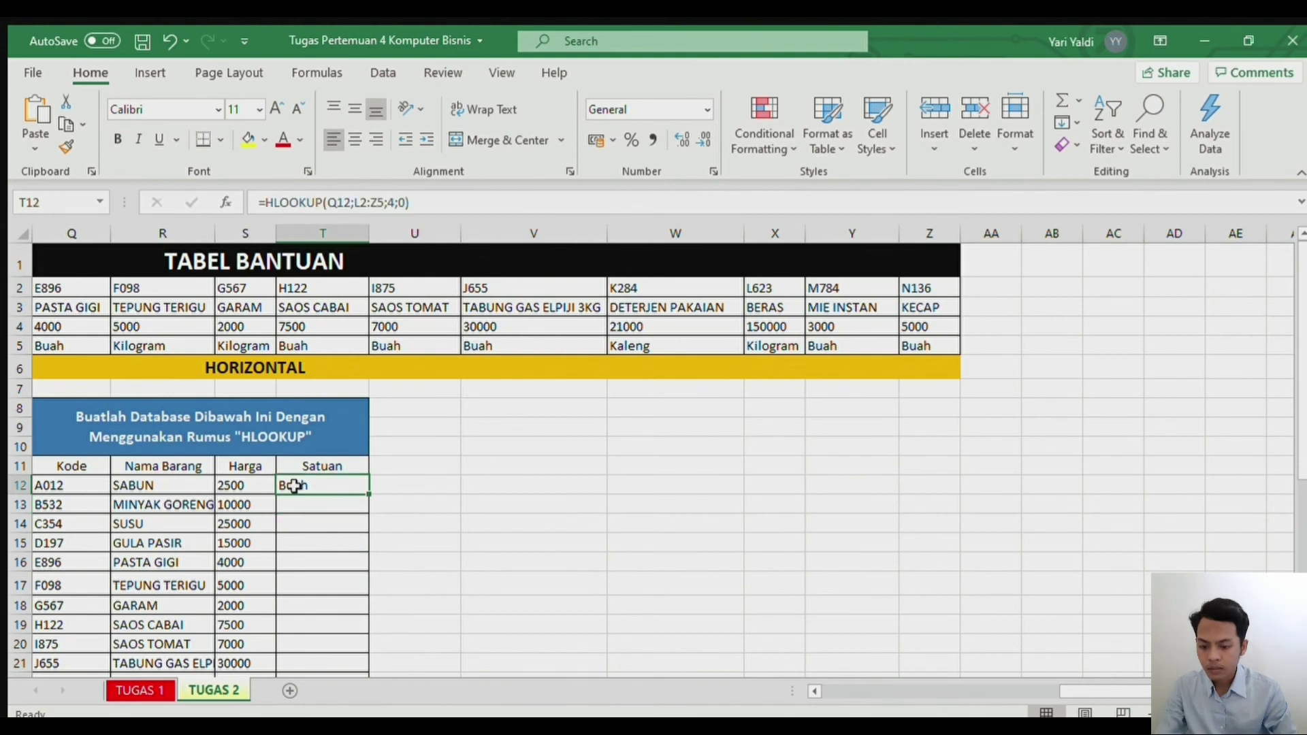
double_click(369, 496)
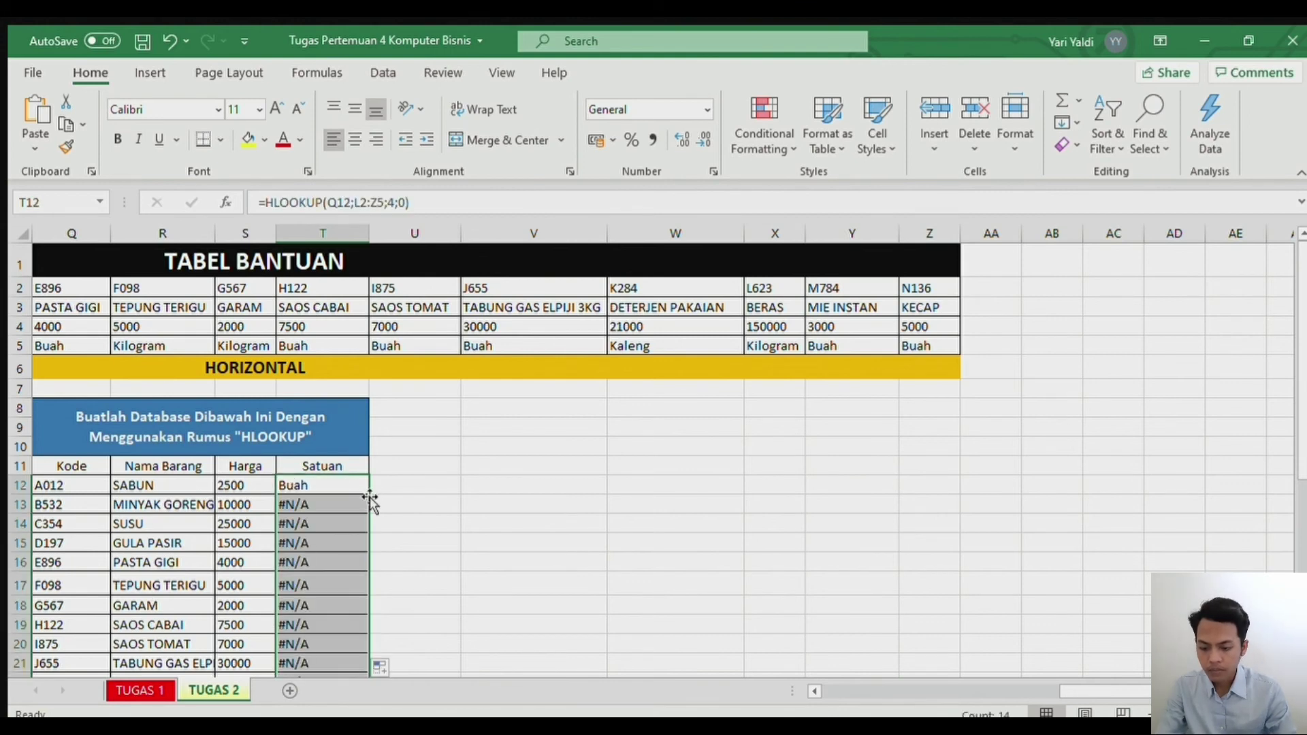
left_click(164, 30)
left_click(164, 30)
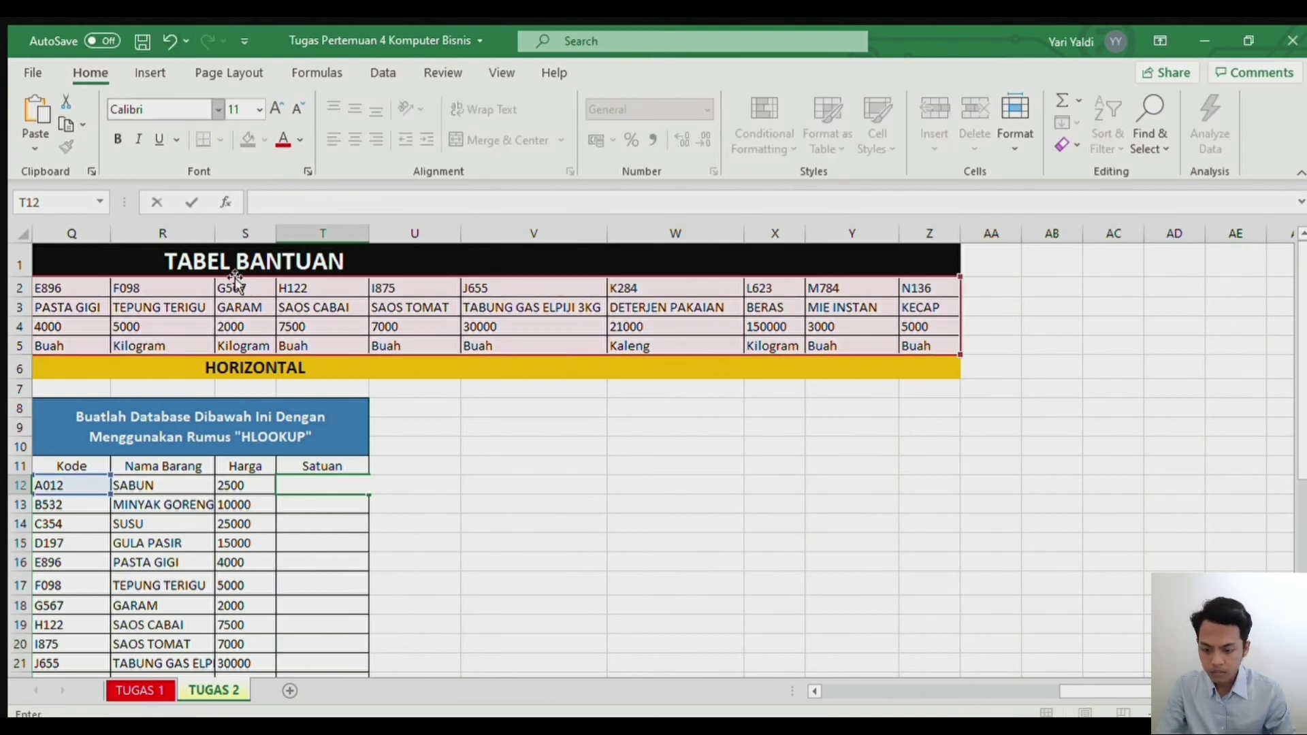
Step: Try an HLOOKUP formula in Satuan cell T12 for Q12 in relative range L2:Z5, row index 4, match type FALSE, and fill it down
scroll(235, 350, "left", 5)
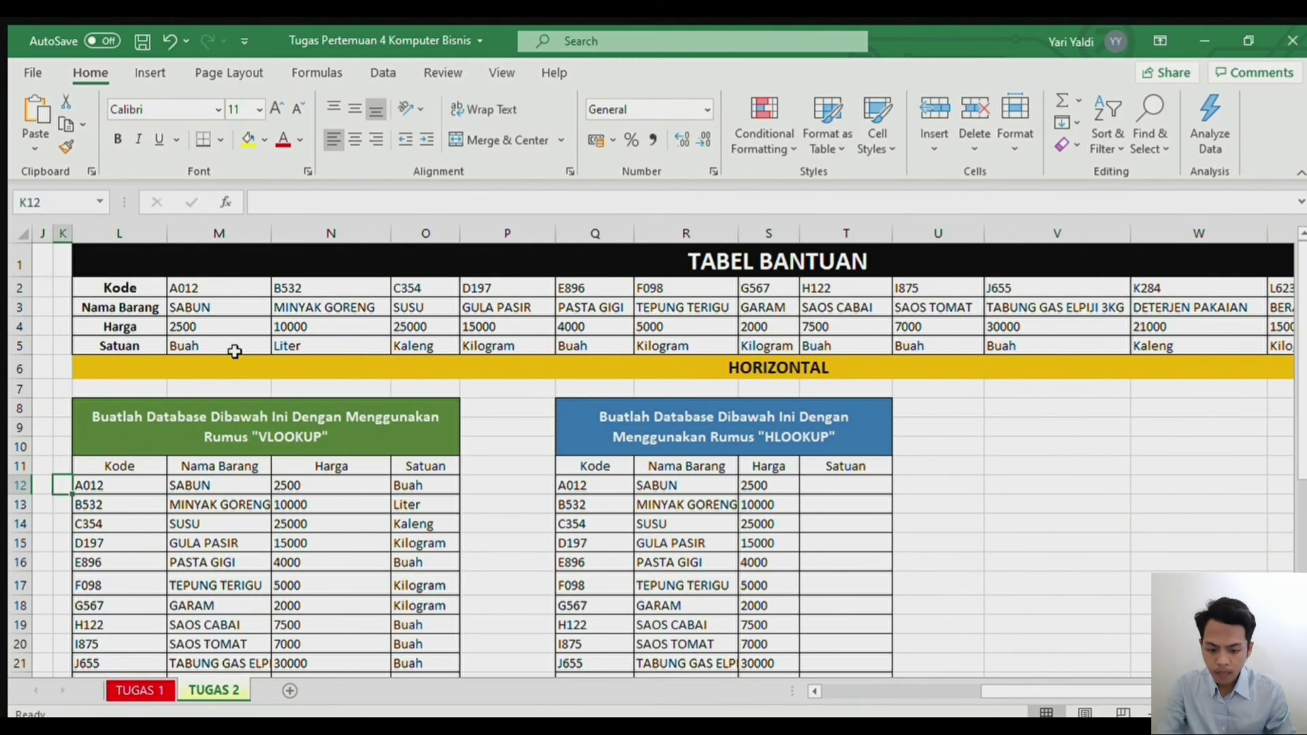
key("Right")
type("=")
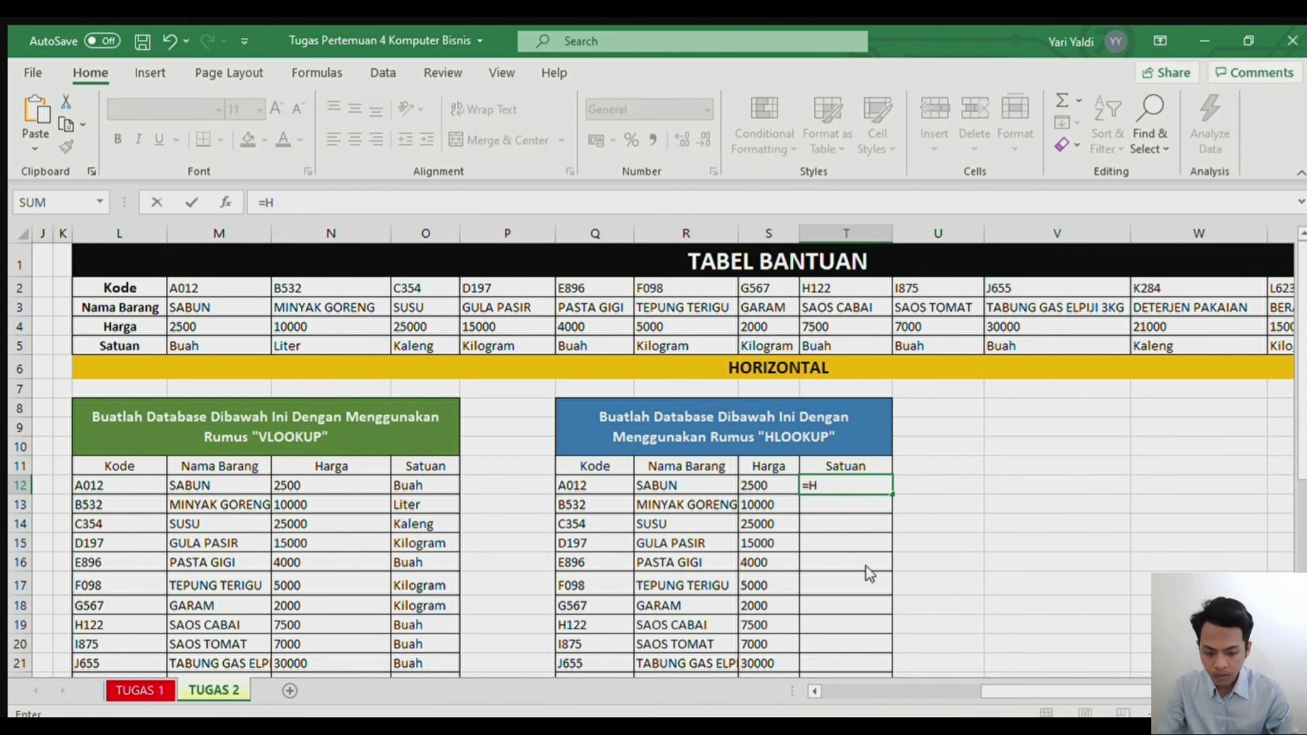
type("HLOOKUP(")
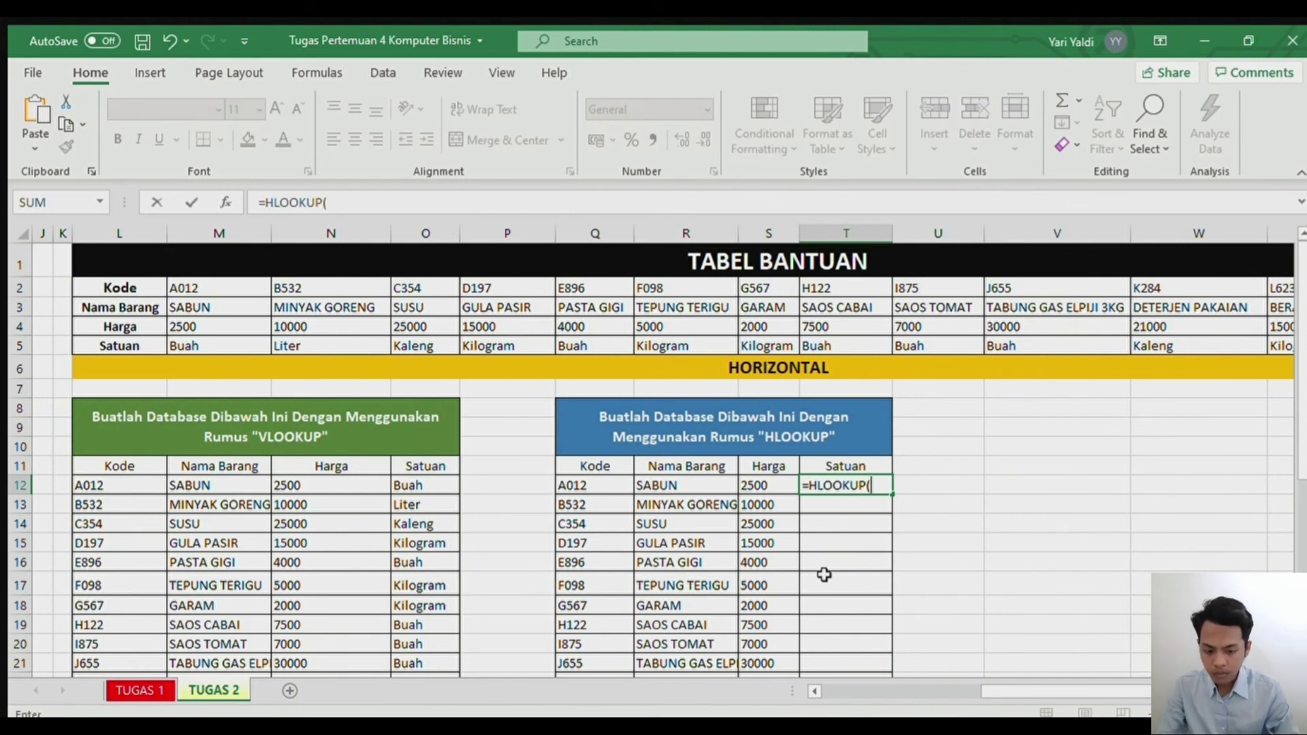
left_click(587, 490)
type(";")
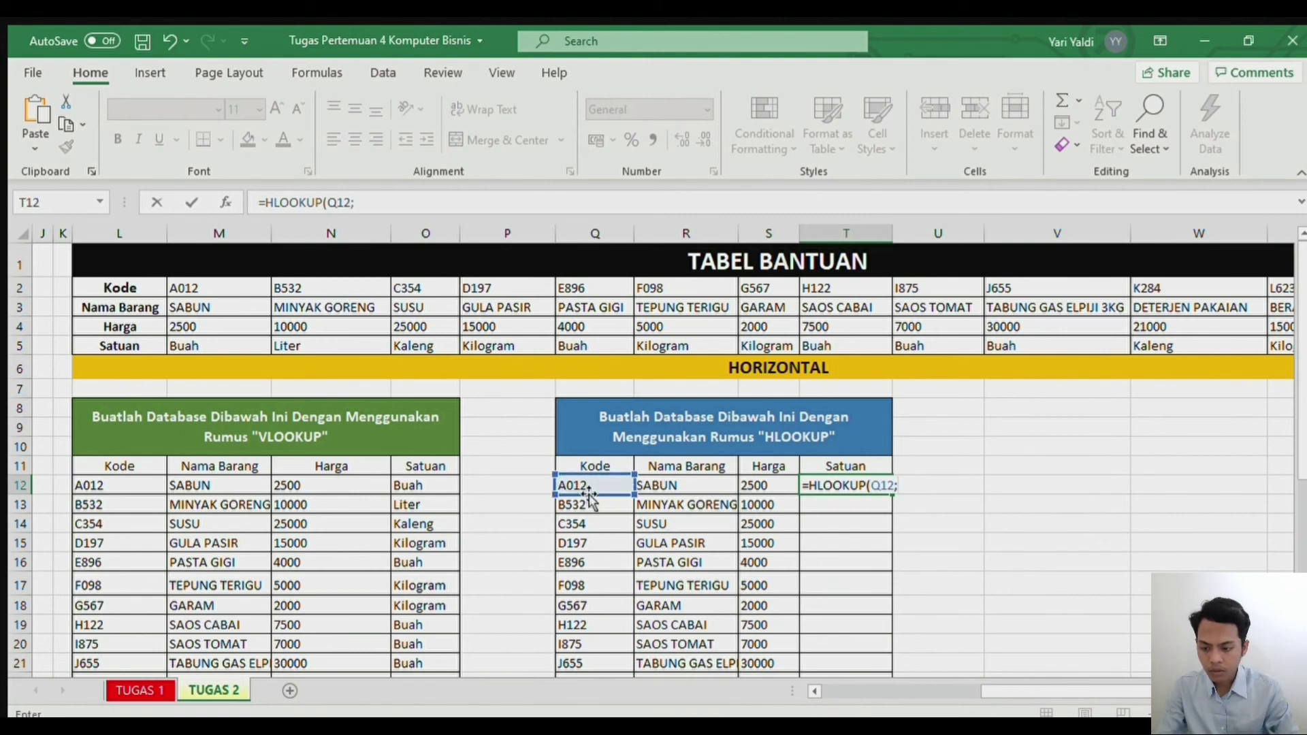
left_click_drag(140, 284, 934, 365)
type(";4;FALSE)")
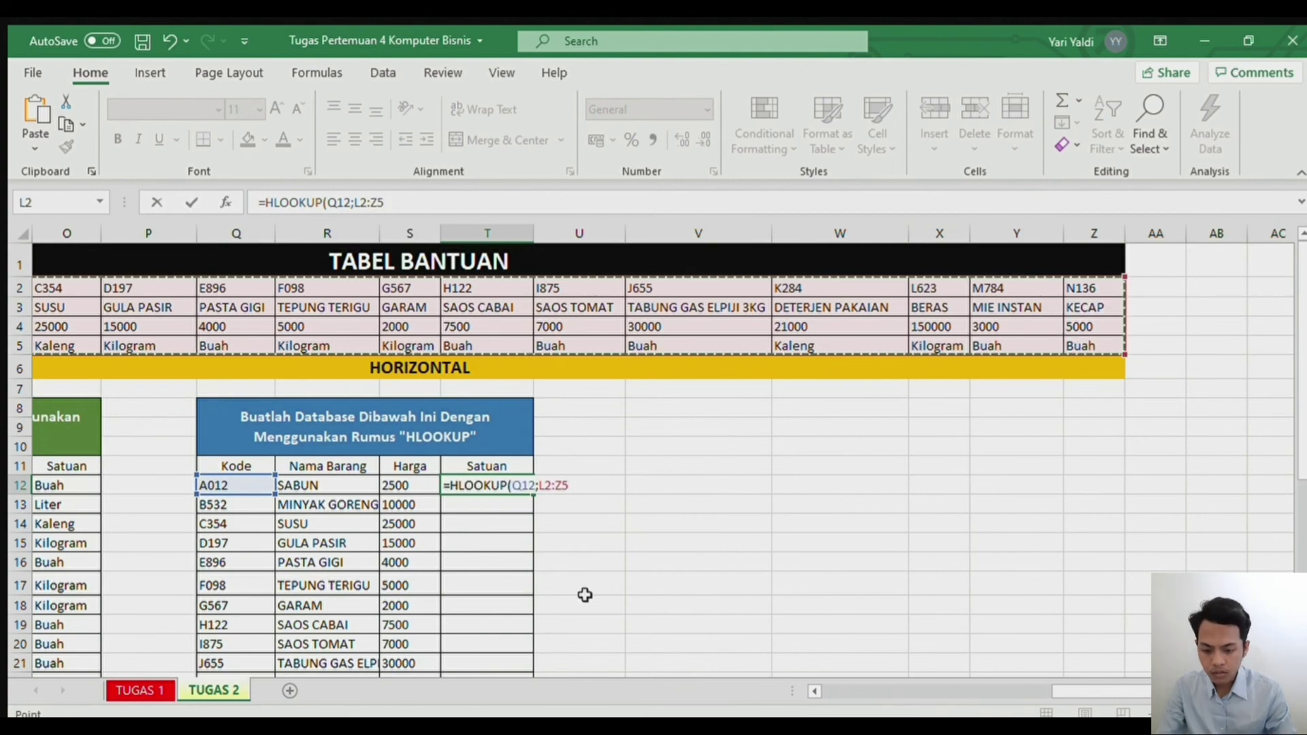
key("ctrl+Return")
double_click(533, 495)
Step: Try replacing the T12 formula with an HLOOKUP for Q12 in L2:Z5, row index 4, with a blank match type, and fill it down
left_click(579, 504)
left_click(481, 481)
key("Delete")
type("=HLOOKUP(")
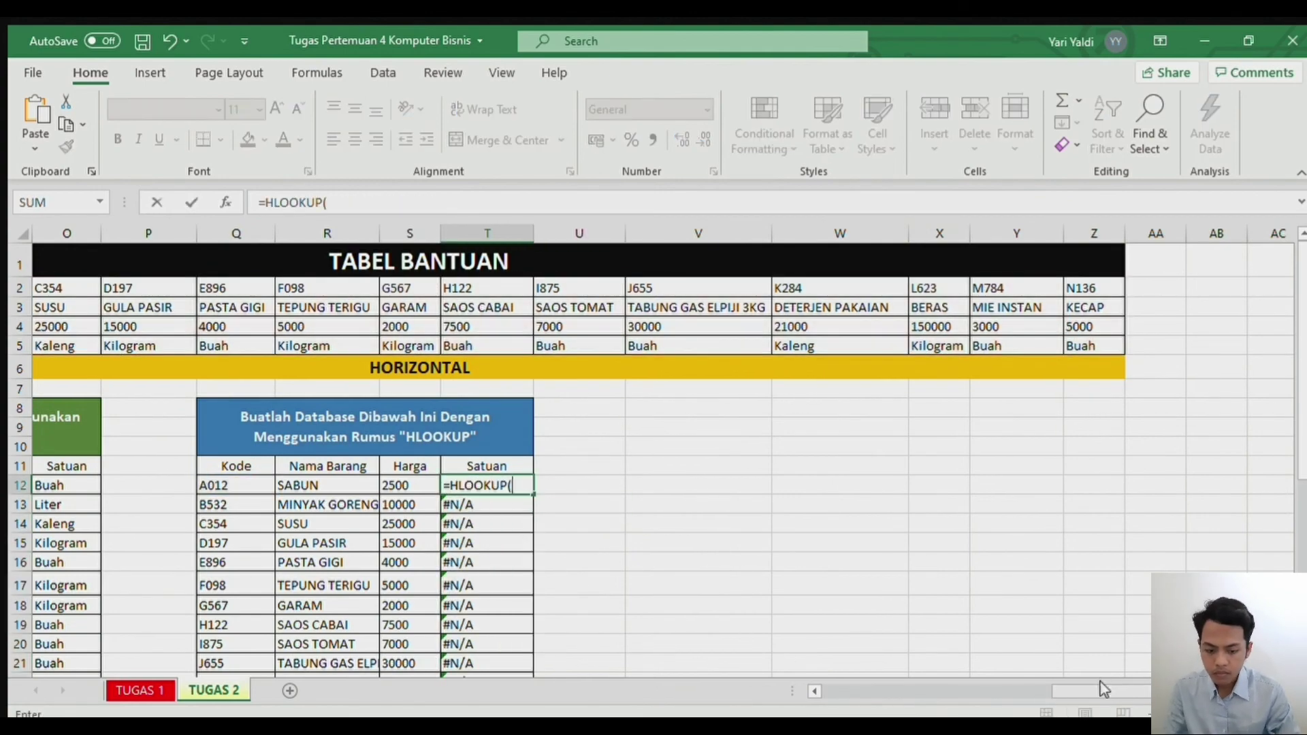
left_click_drag(1103, 692, 926, 692)
left_click(820, 485)
type(";")
left_click_drag(337, 287, 1086, 346)
type(";4;)")
key("Return")
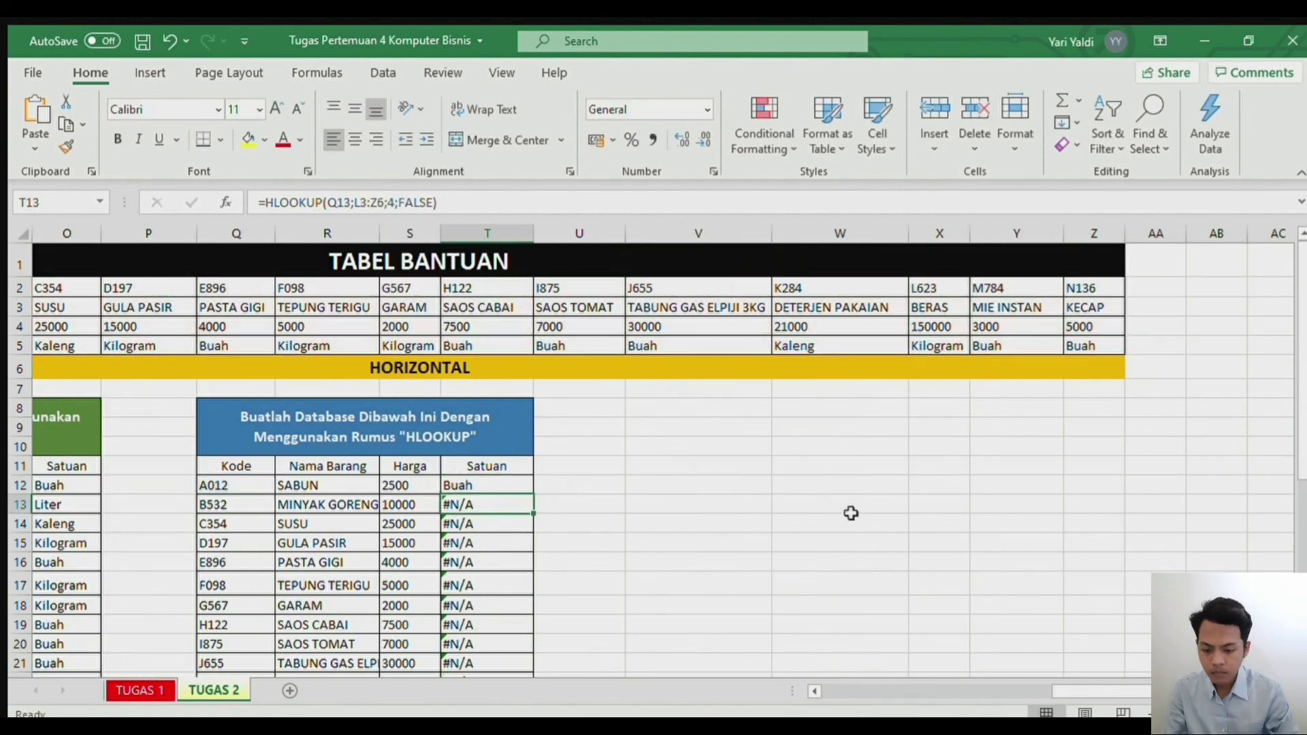
left_click(504, 486)
double_click(534, 495)
Step: Clear the HLOOKUP table's Satuan cells from T12 down to T25
left_click(504, 486)
key("Delete")
key("Down")
key("Delete")
key("Down")
key("Delete")
key("Down")
key("Delete")
key("Down")
key("Delete")
key("Down")
key("Delete")
key("Down")
key("Delete")
key("Down")
key("Delete")
key("Down")
key("Delete")
key("Down")
key("Delete")
key("Down")
key("Delete")
key("Down")
key("Delete")
key("Down")
key("Delete")
key("Down")
key("Delete")
key("Down")
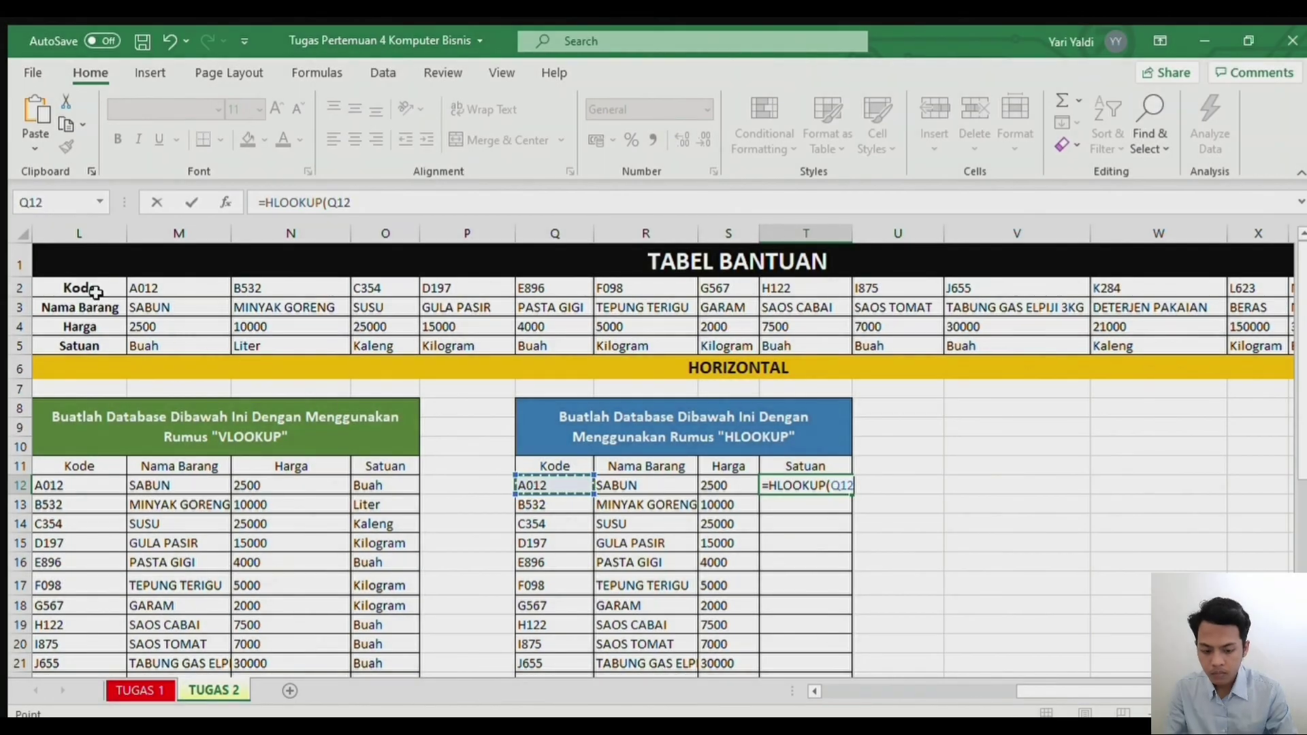
Step: Complete the T12 HLOOKUP formula with absolute range $L$2:$Z$5, row index 4 and match type 0, and fill it down the Satuan column
type(";")
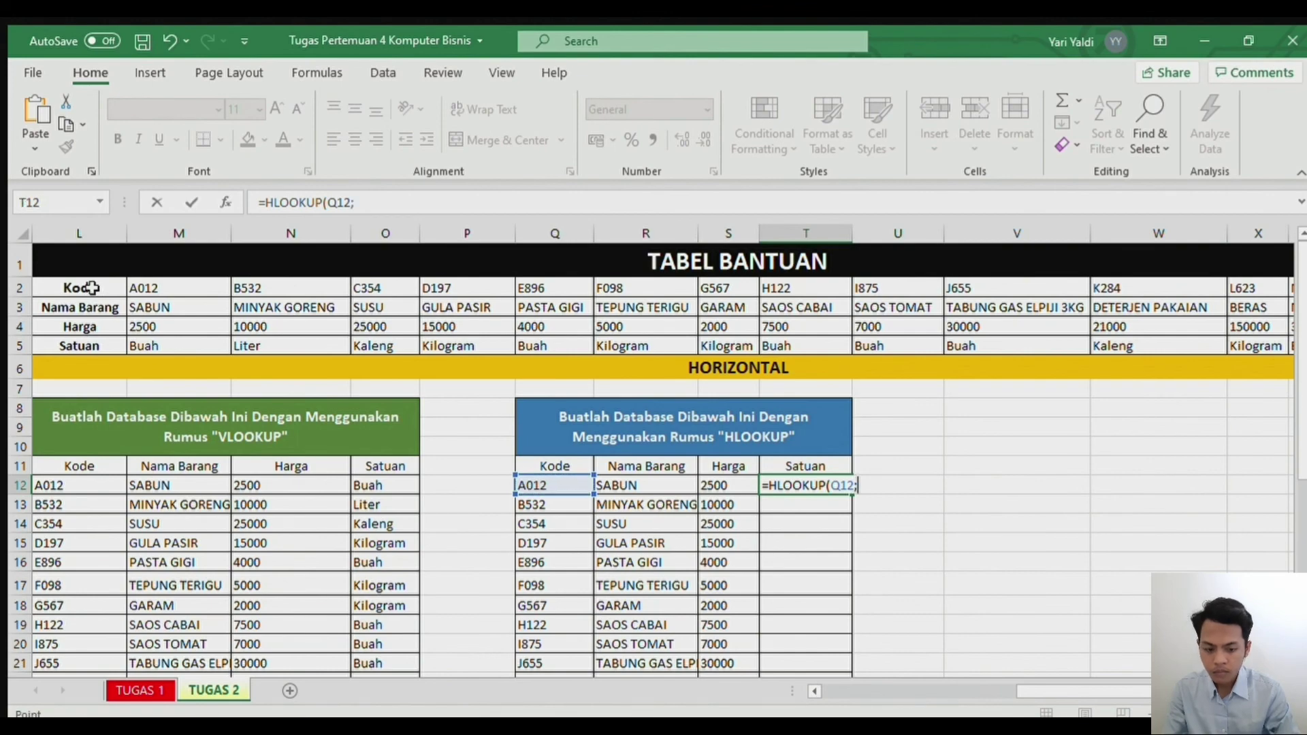
left_click_drag(93, 288, 1193, 349)
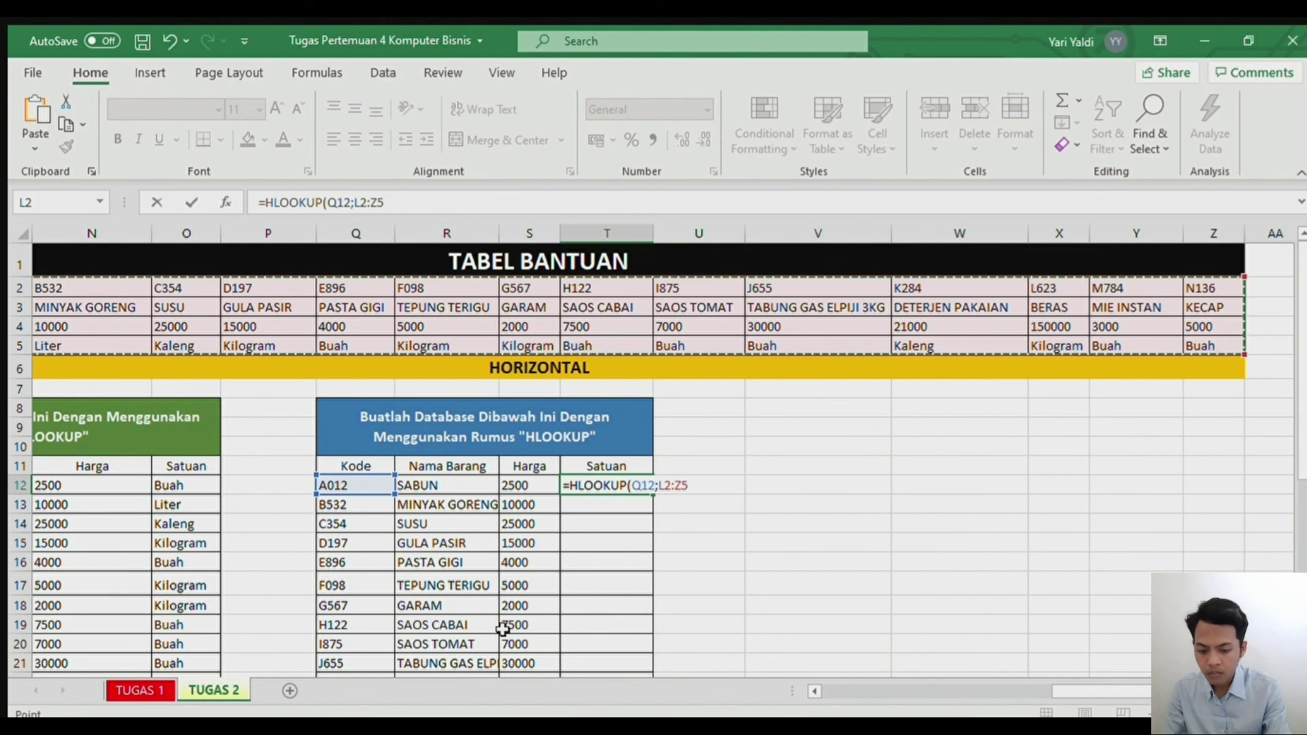
key("F4")
type(";4;")
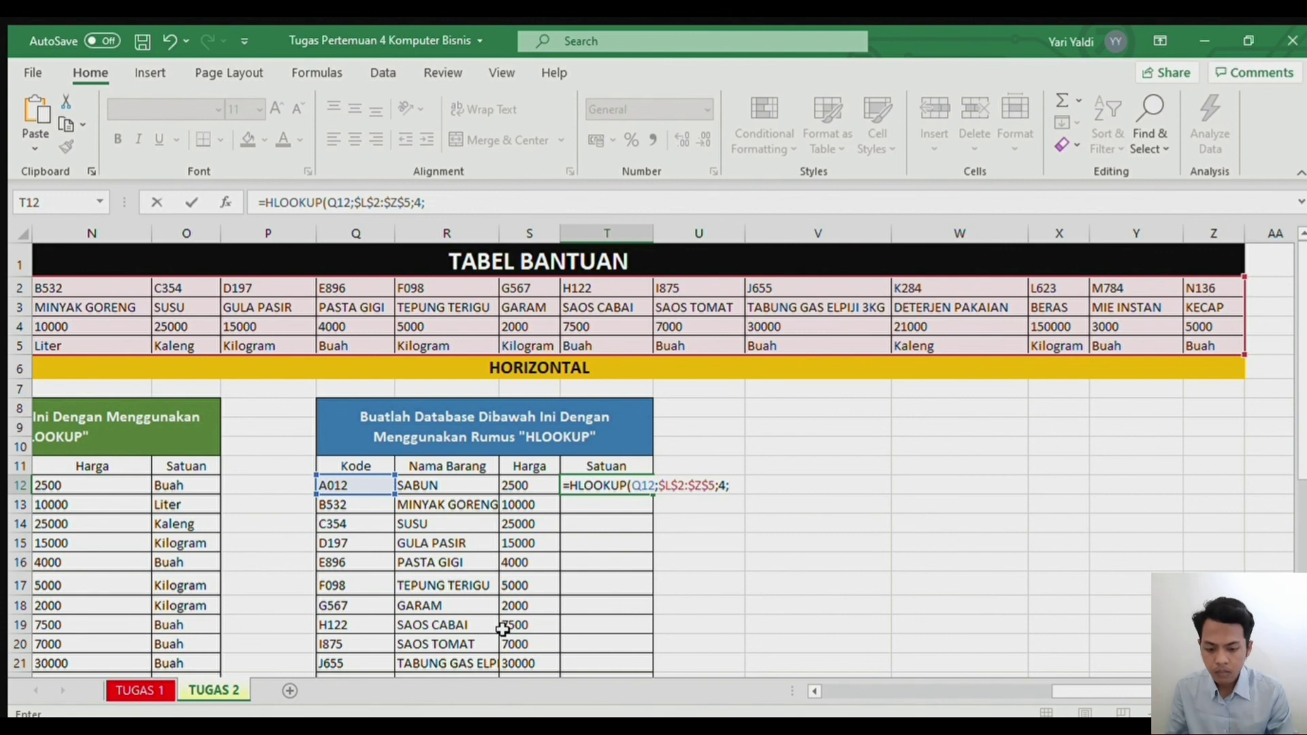
type("0")
key("Return")
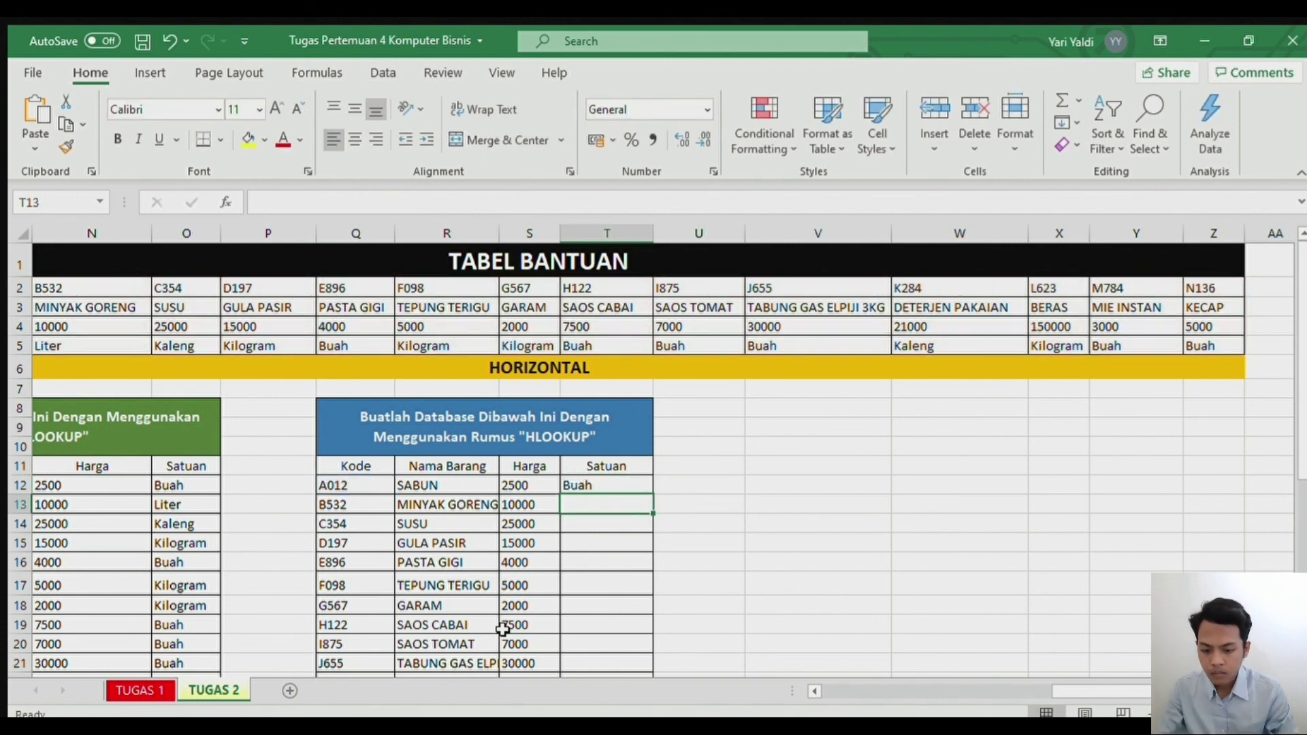
left_click(598, 482)
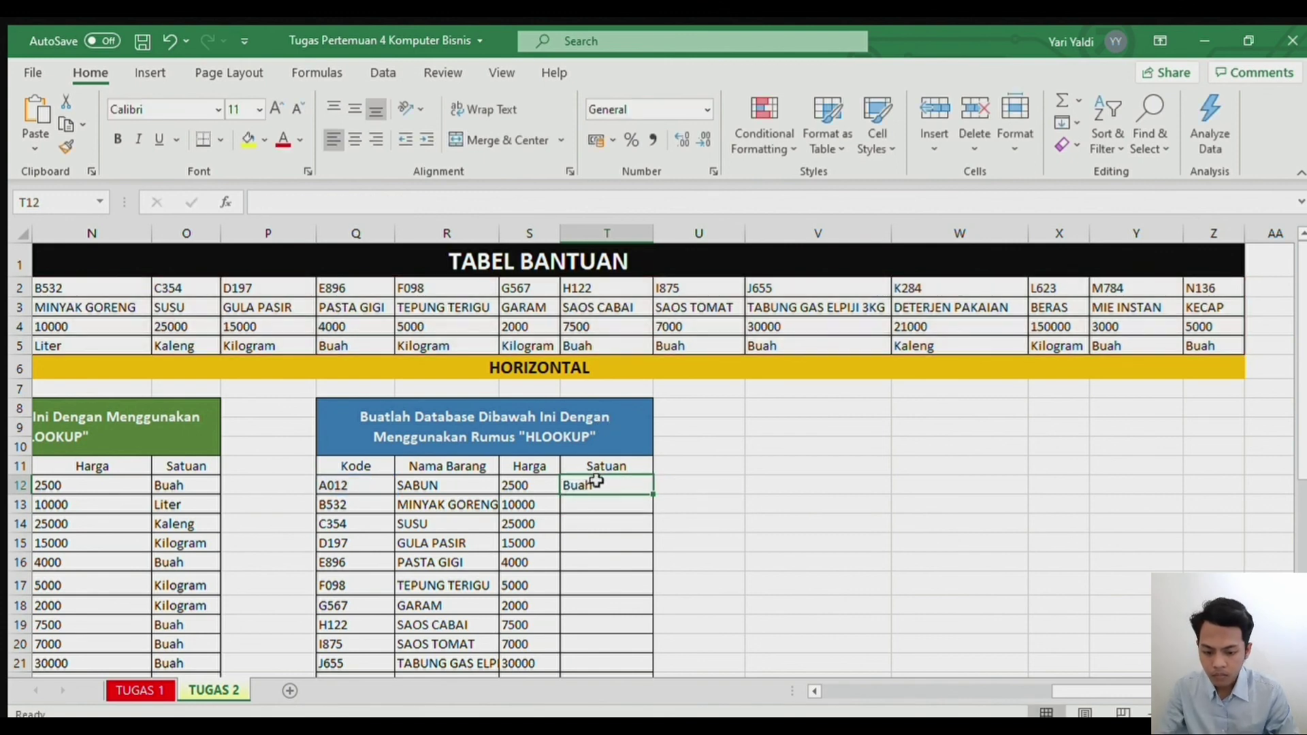
double_click(654, 496)
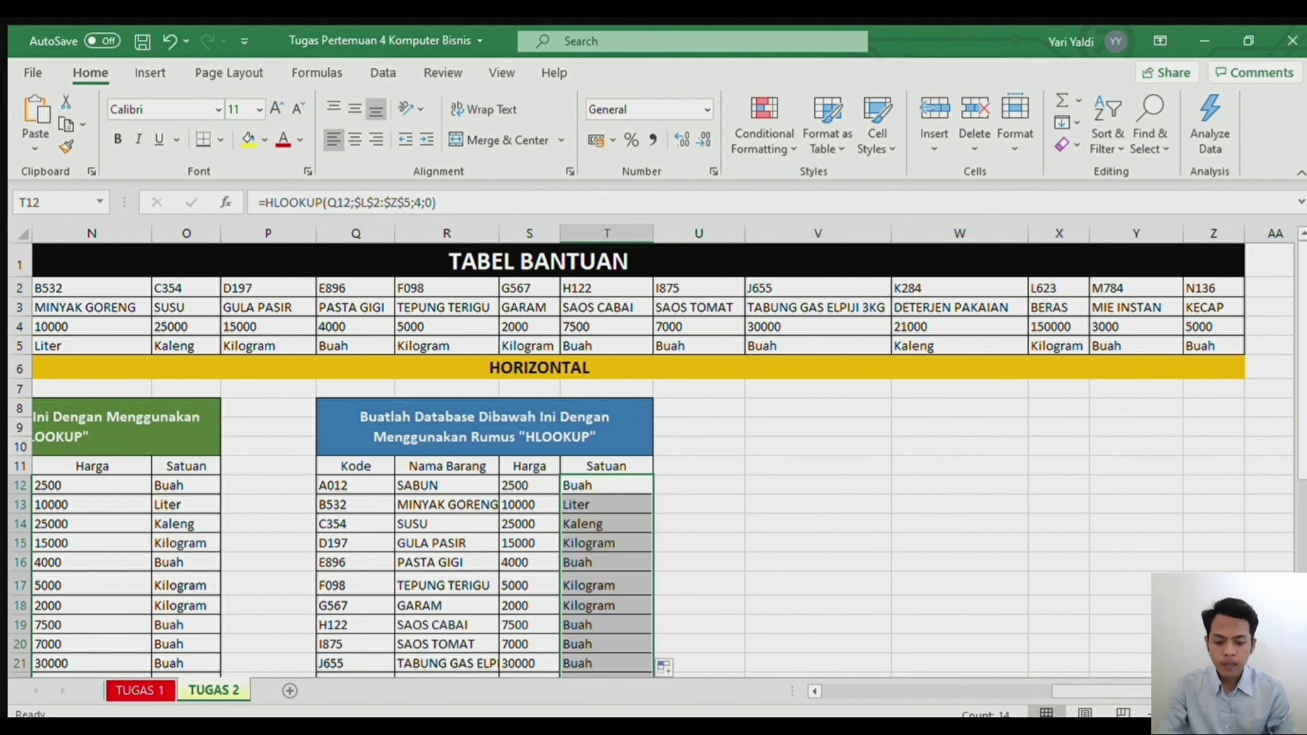
Step: Review the filled VLOOKUP and HLOOKUP tables alongside the horizontal helper table
left_click_drag(1102, 691, 1044, 695)
scroll(1293, 354, "down", 4)
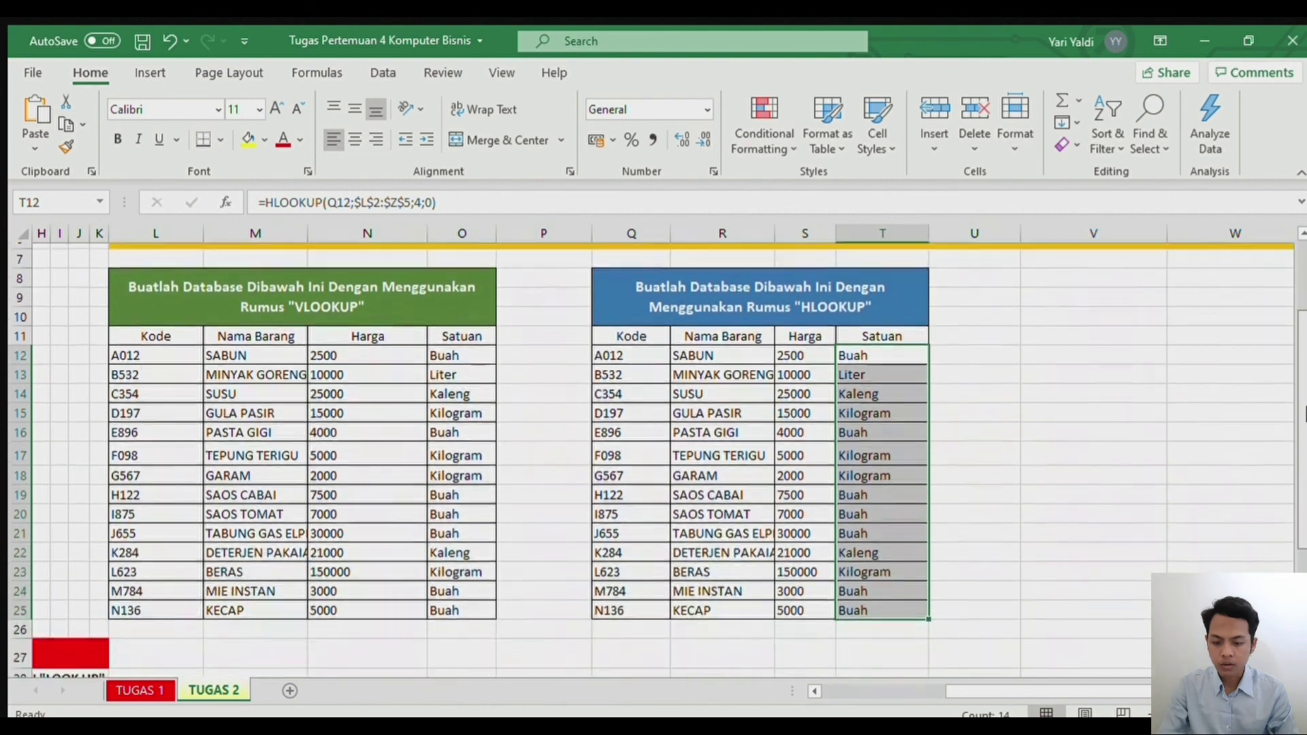
scroll(1239, 540, "up", 4)
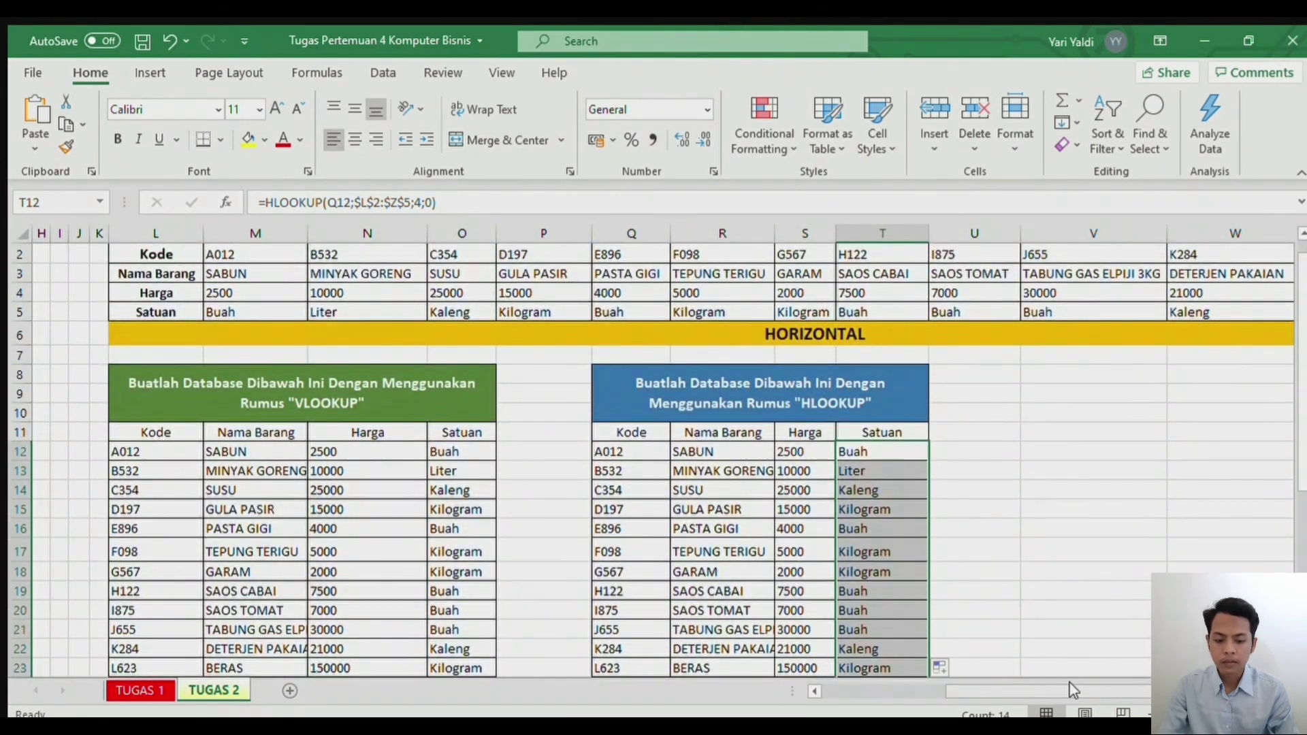
left_click_drag(1071, 690, 1176, 693)
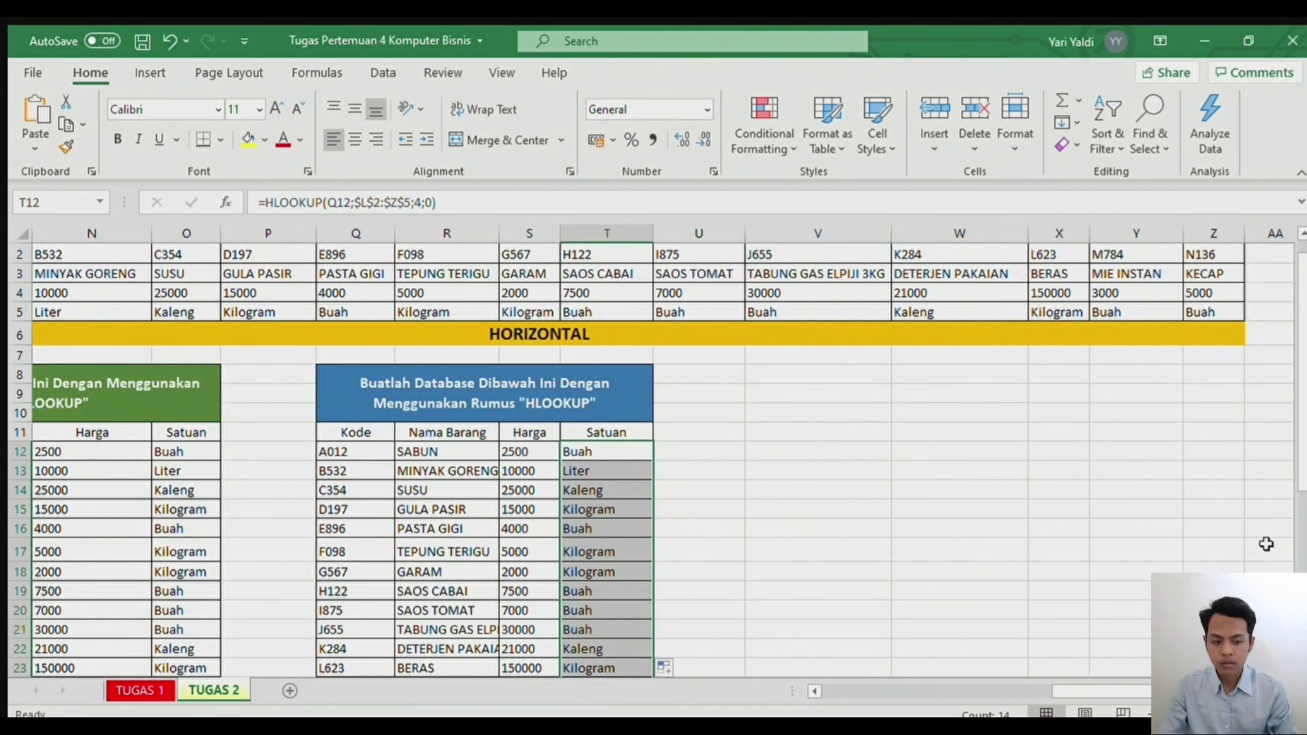
scroll(1265, 415, "down", 2)
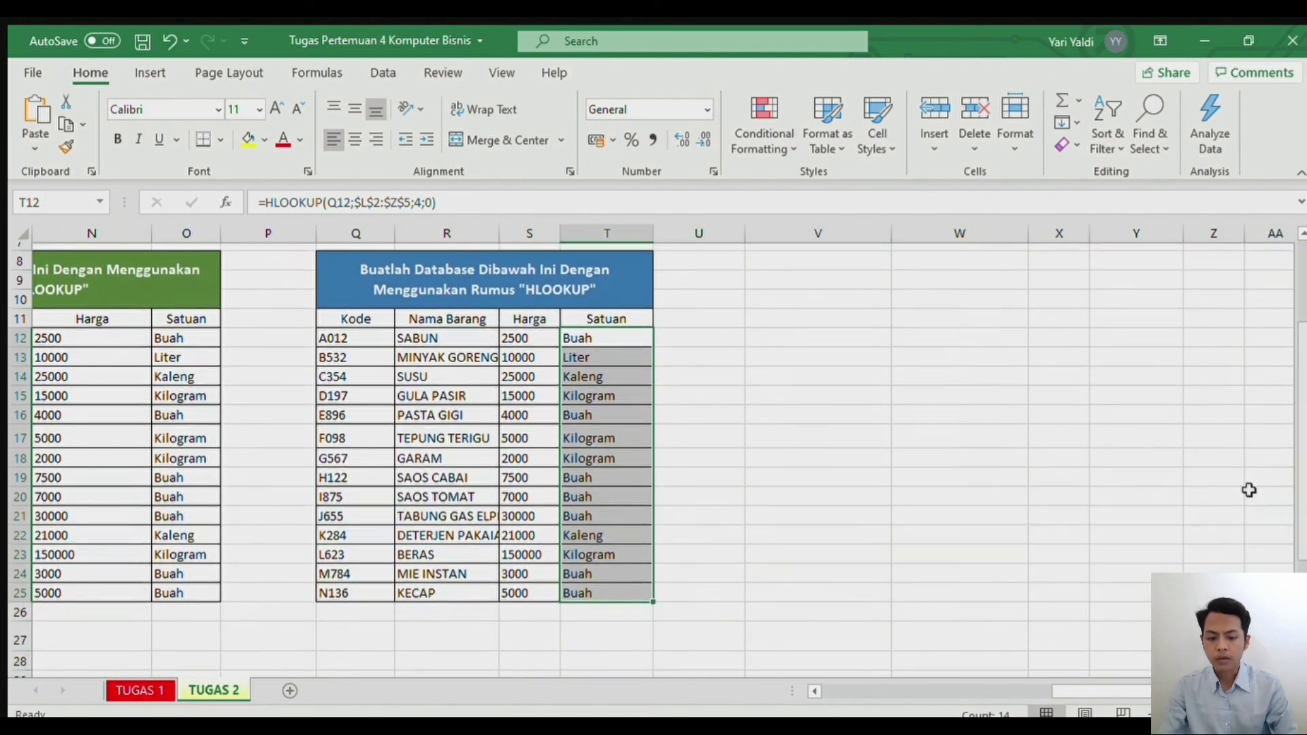
left_click(900, 530)
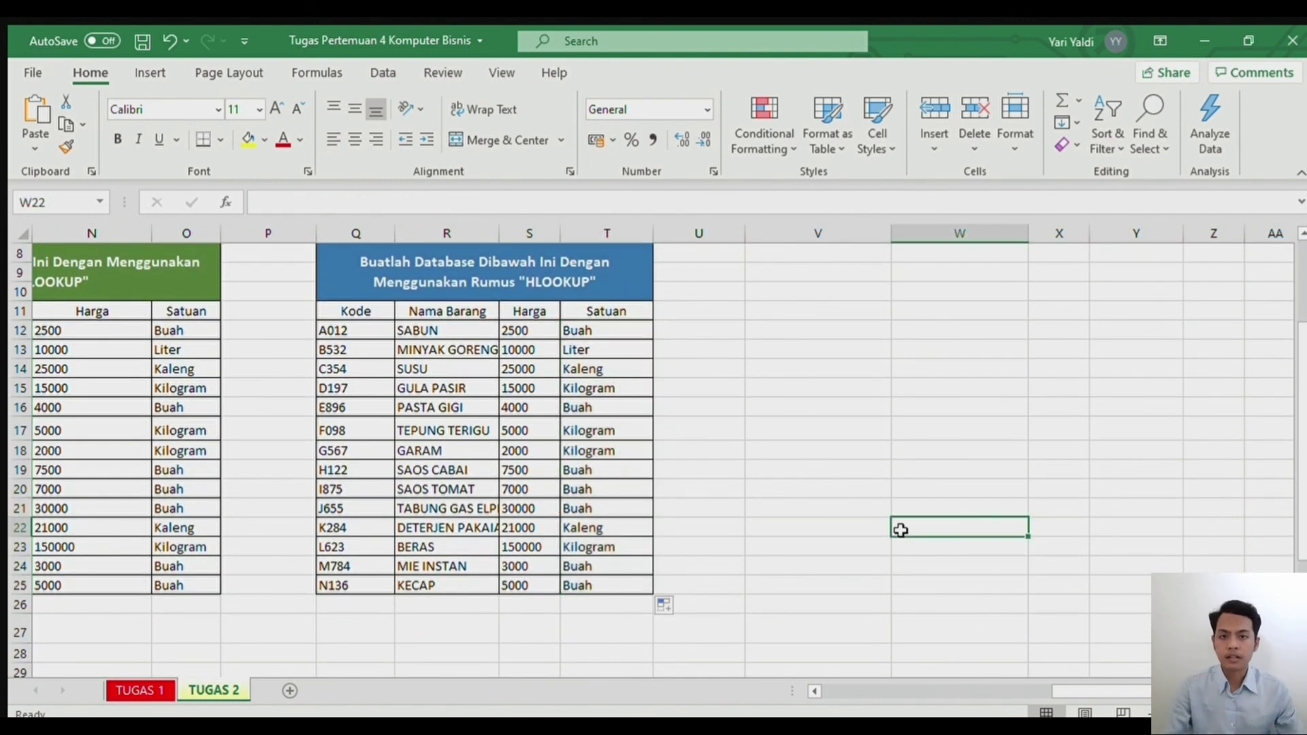